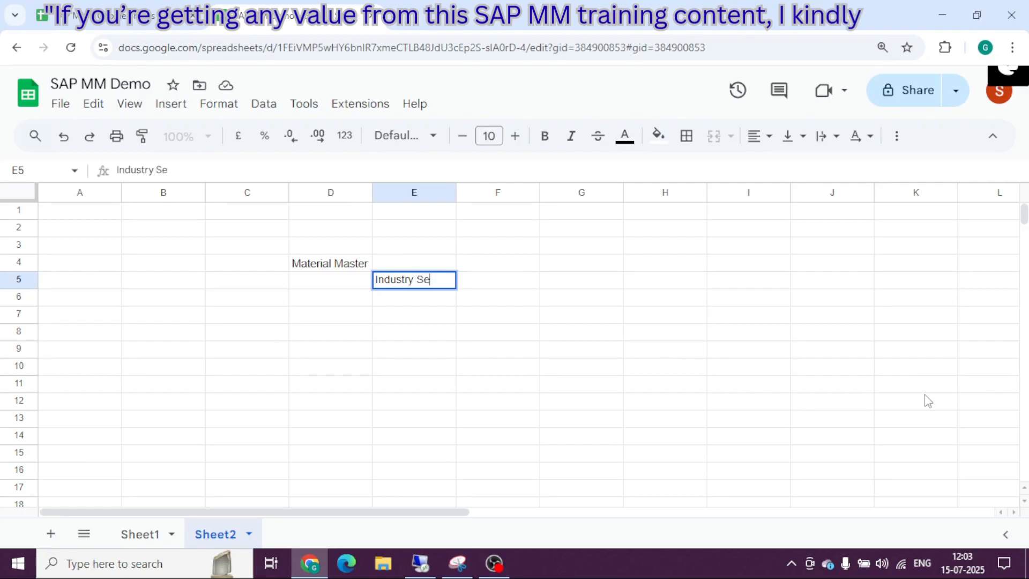
Complete the Industry Sector entry in cell E5 and enter Material Type in cell E6
key("Return")
type("Materi")
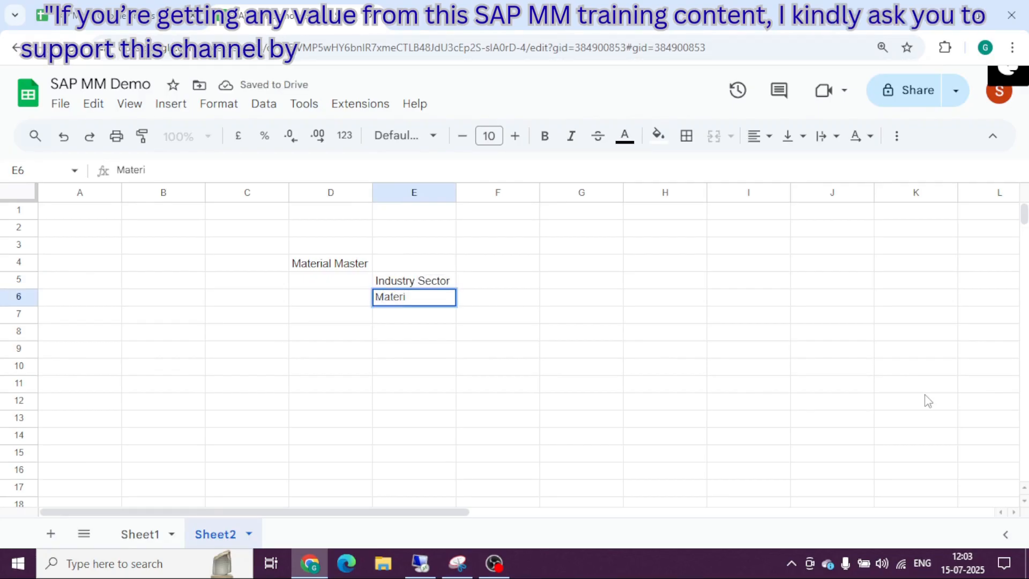
type("al Type")
key("Return")
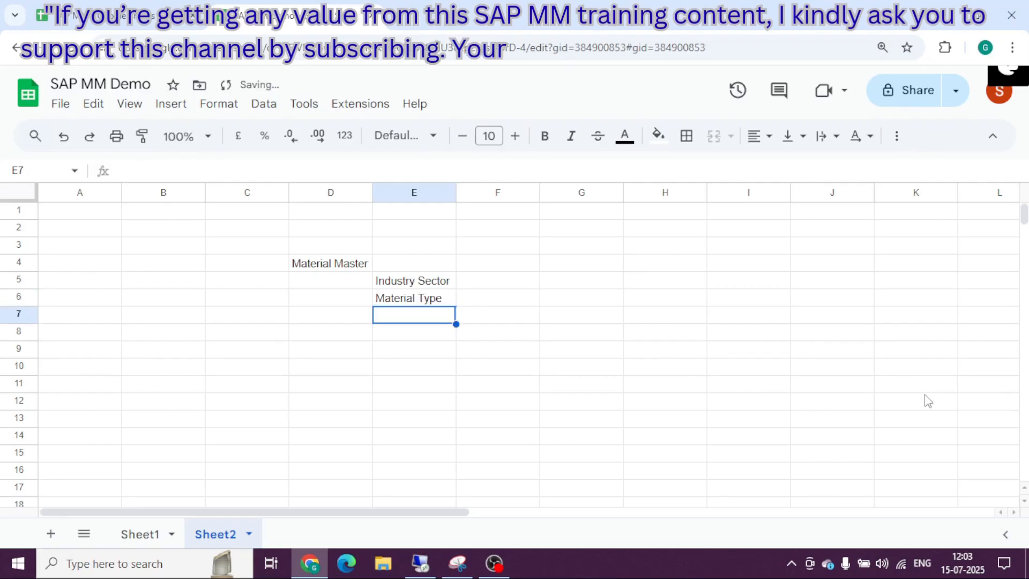
key("Up")
key("Up")
key("Up")
key("Left")
key("Right")
key("Down")
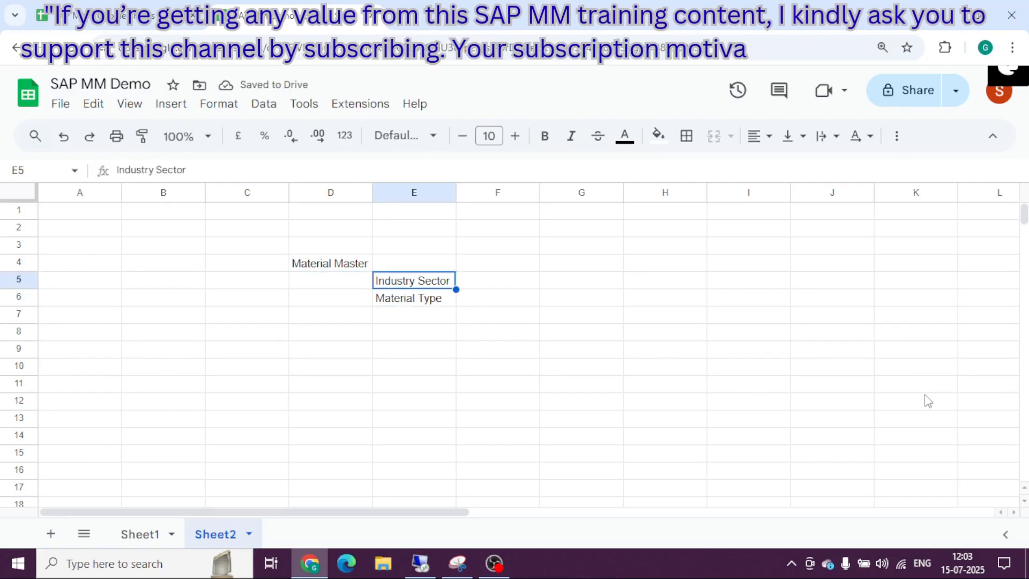
key("Down")
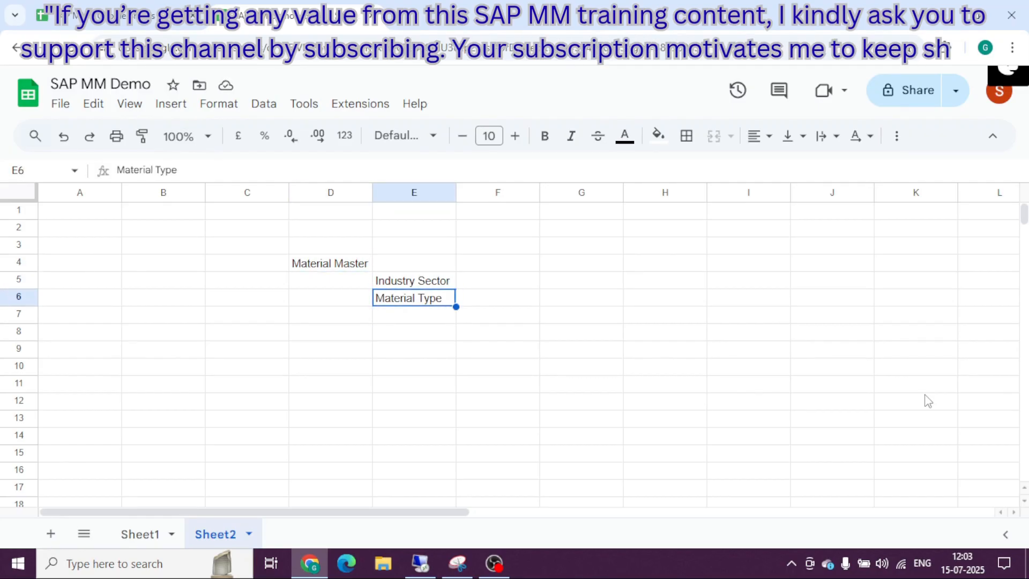
Switch to the SAP remote desktop session and start the Create Material transaction MM01
key("alt+Tab")
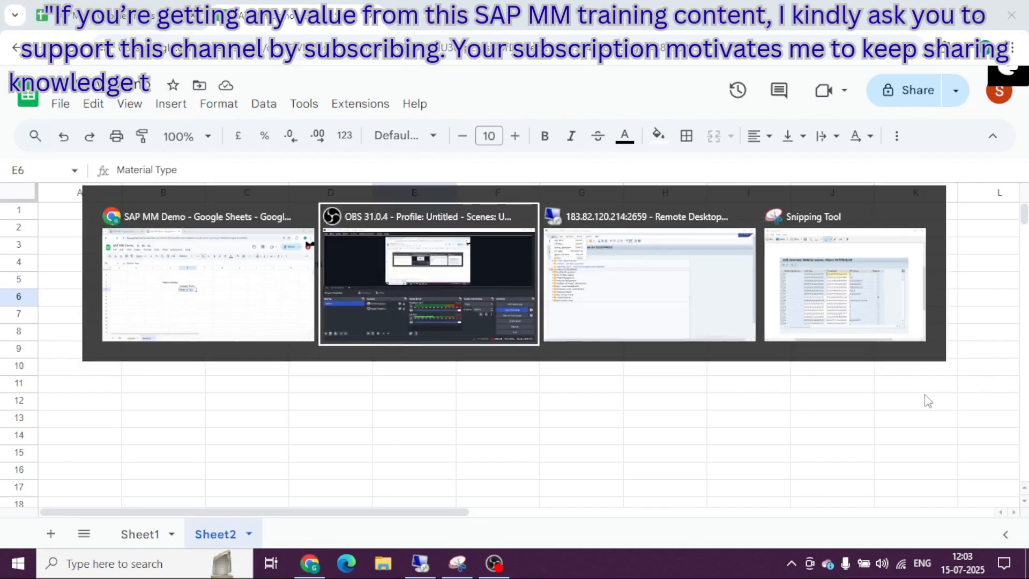
key("alt+Tab")
key("alt+Tab")
key("alt+Tab")
key("alt+Tab")
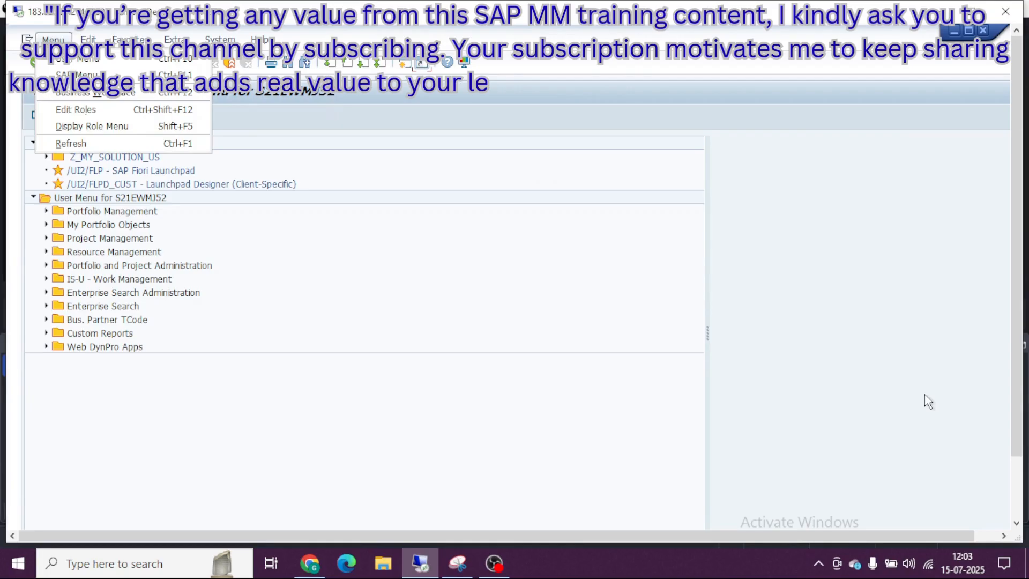
left_click(825, 294)
left_click(99, 63)
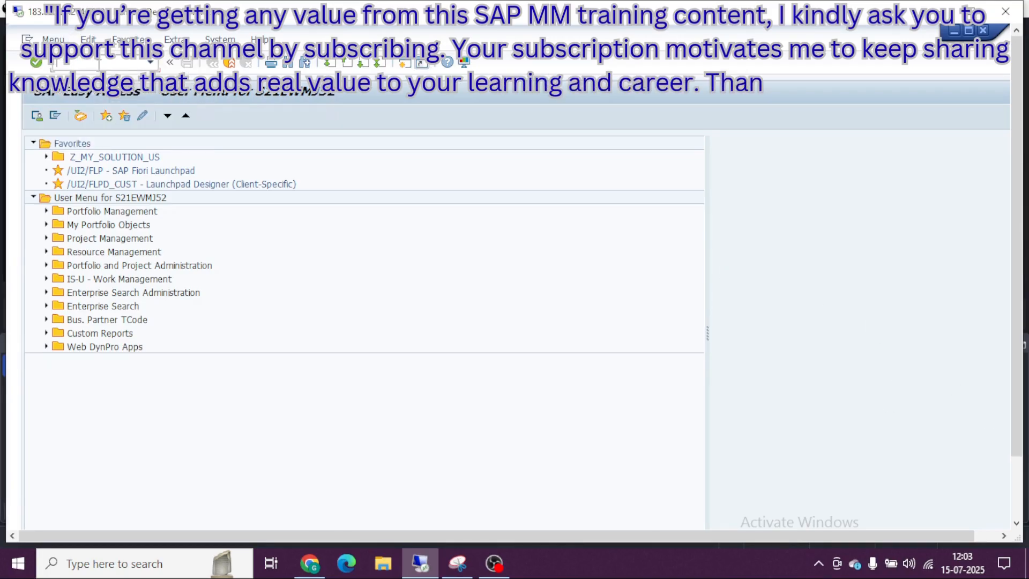
type("mm01")
key("Return")
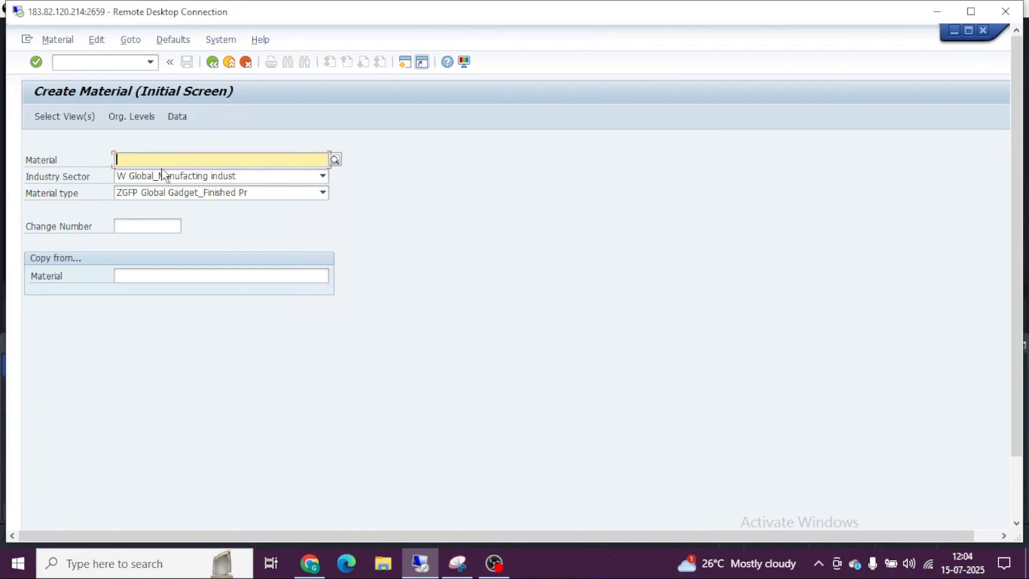
left_click(57, 182)
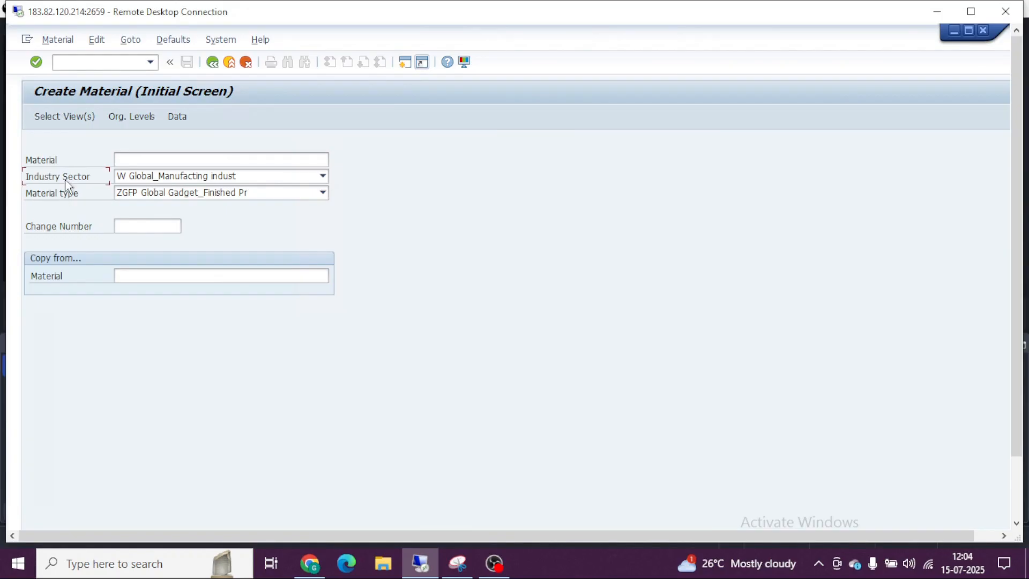
key("alt+Tab")
key("alt+Tab")
key("alt+Tab")
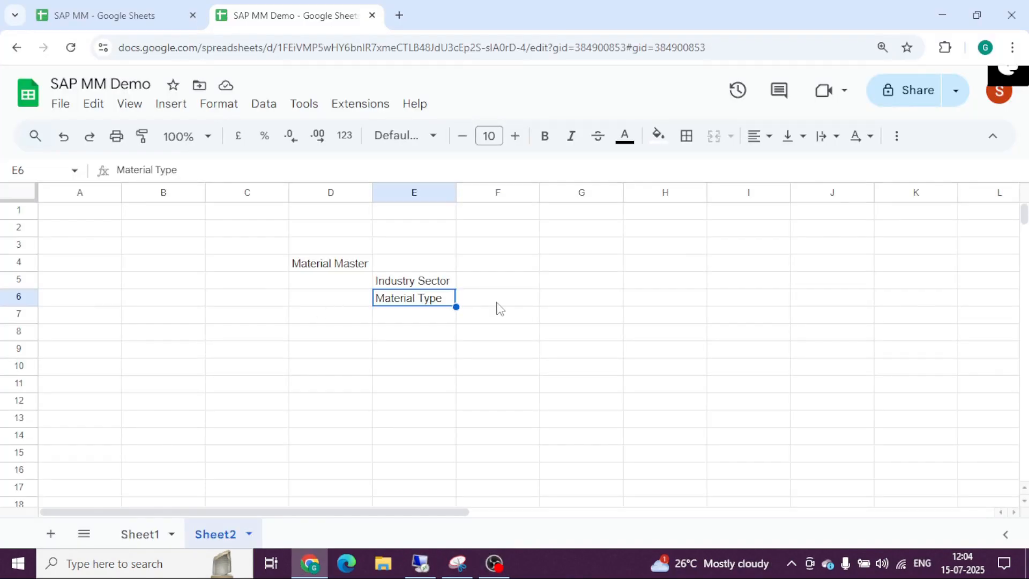
left_click(491, 286)
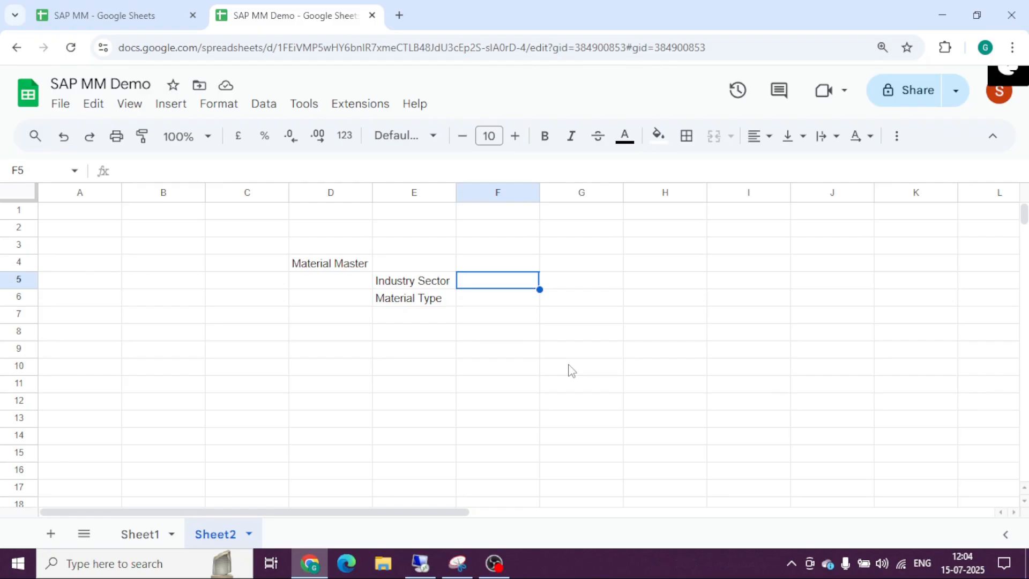
key("alt+Tab")
key("alt+Tab")
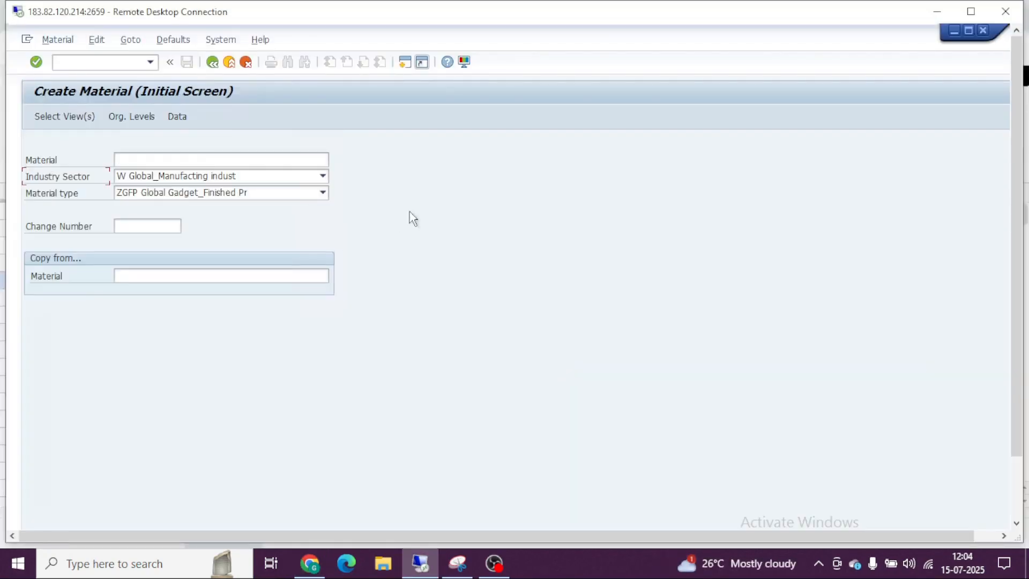
Set the industry sector to CAR MECHANICAL INDUSTRY and examine which material views it offers
left_click(323, 175)
scroll(230, 232, "up", 4)
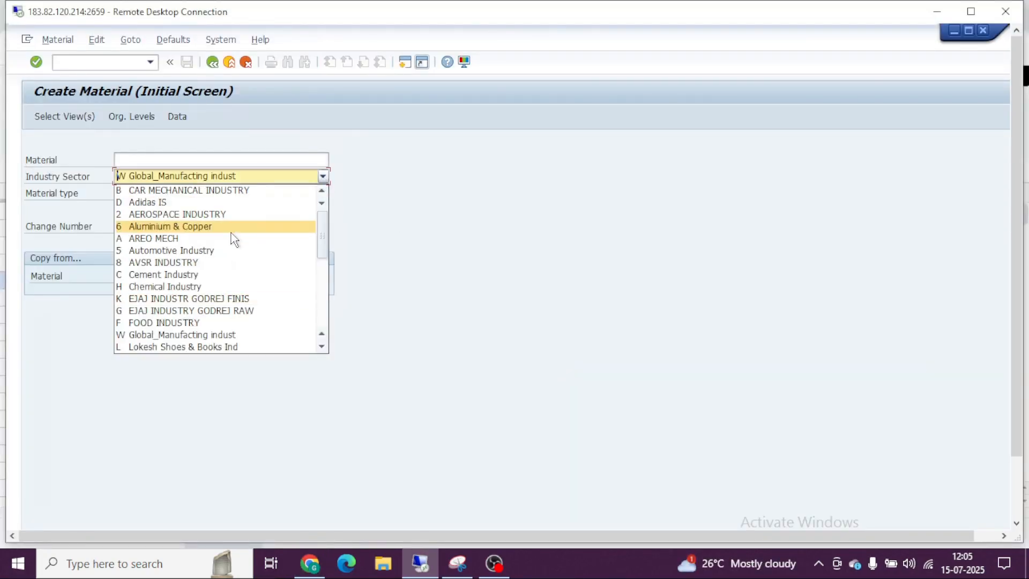
left_click(215, 190)
key("Tab")
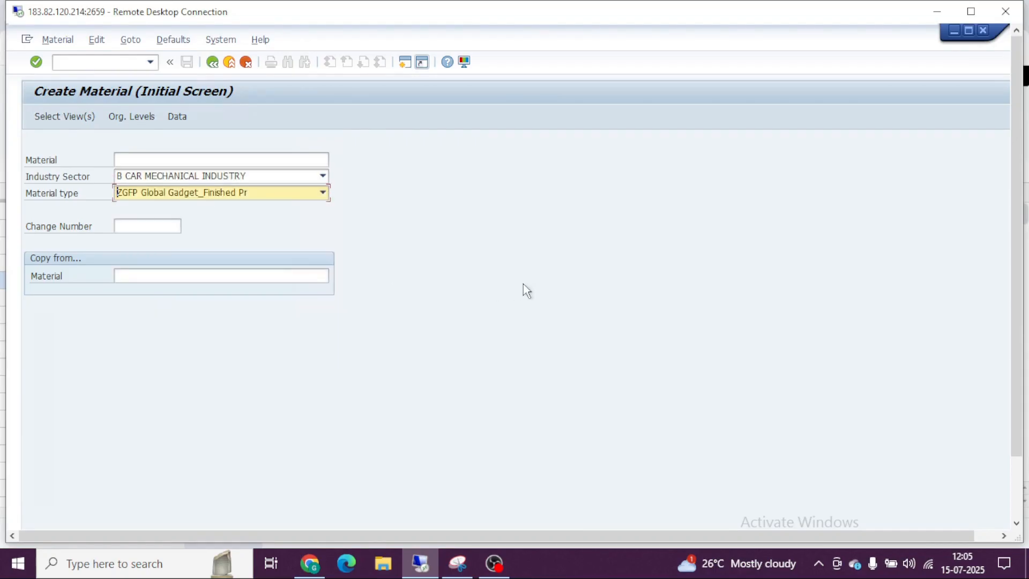
key("Return")
scroll(397, 328, "down", 10)
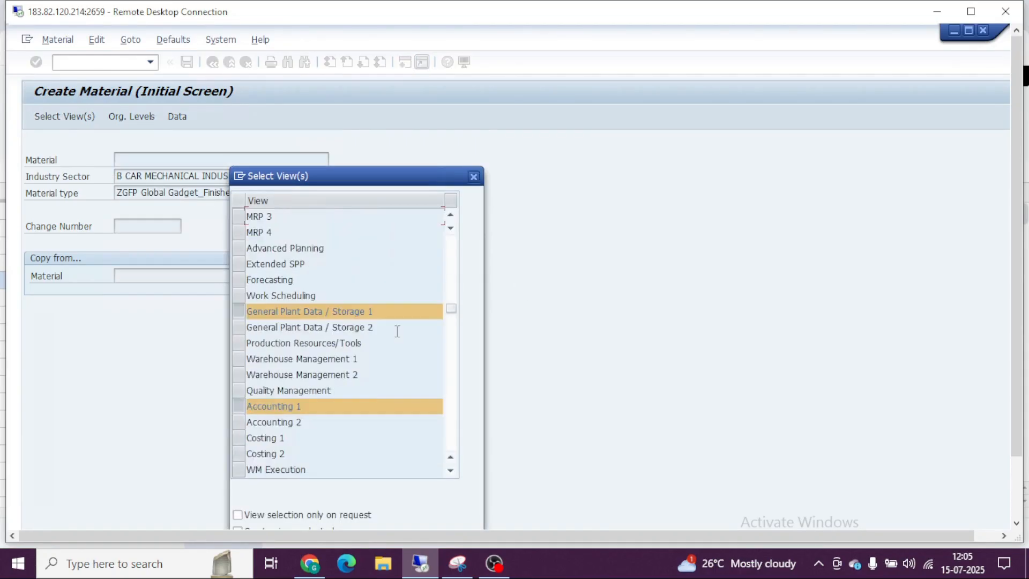
scroll(397, 338, "up", 10)
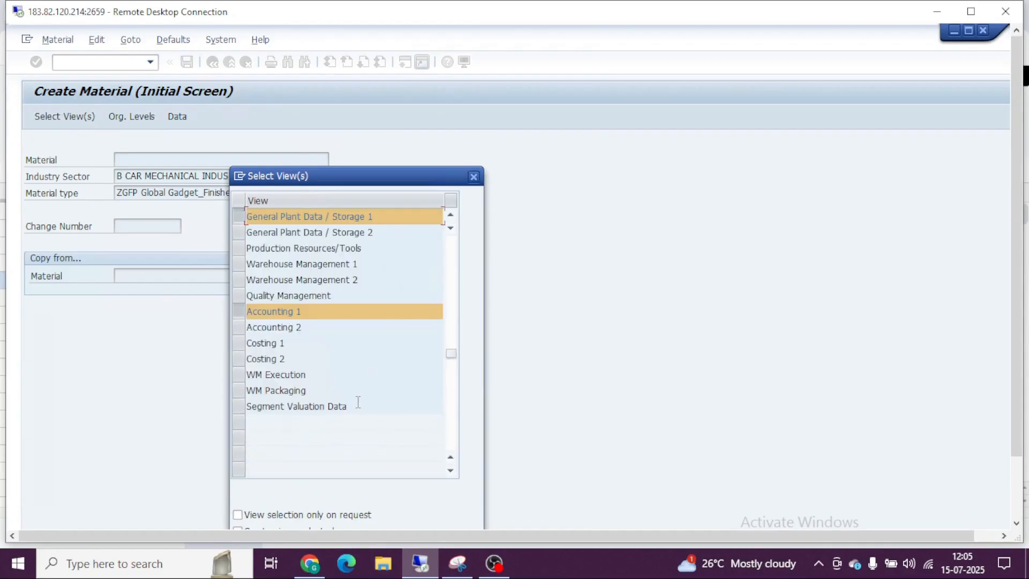
key("Escape")
key("Tab")
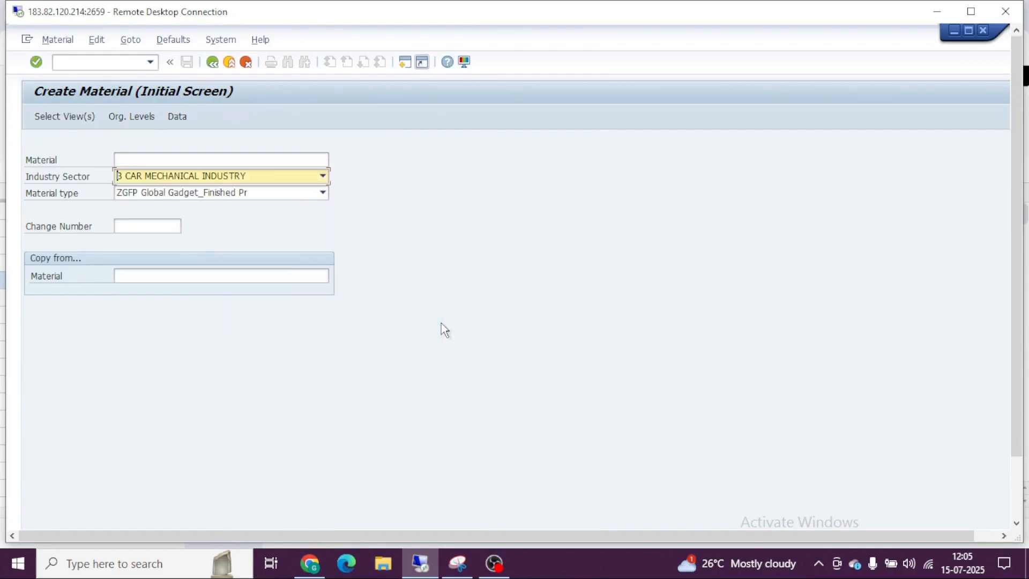
Leave the Create Material screen and restart transaction MM01
key("F10")
key("shift+F3")
type("mm01")
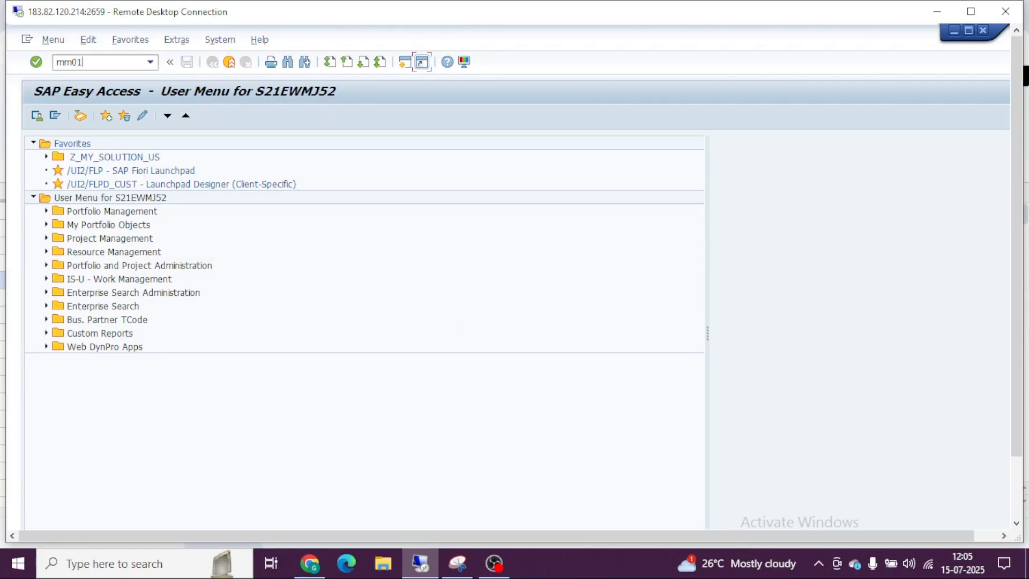
key("Return")
Set the industry sector to Adidas IS and examine which material views it offers
key("Tab")
key("F4")
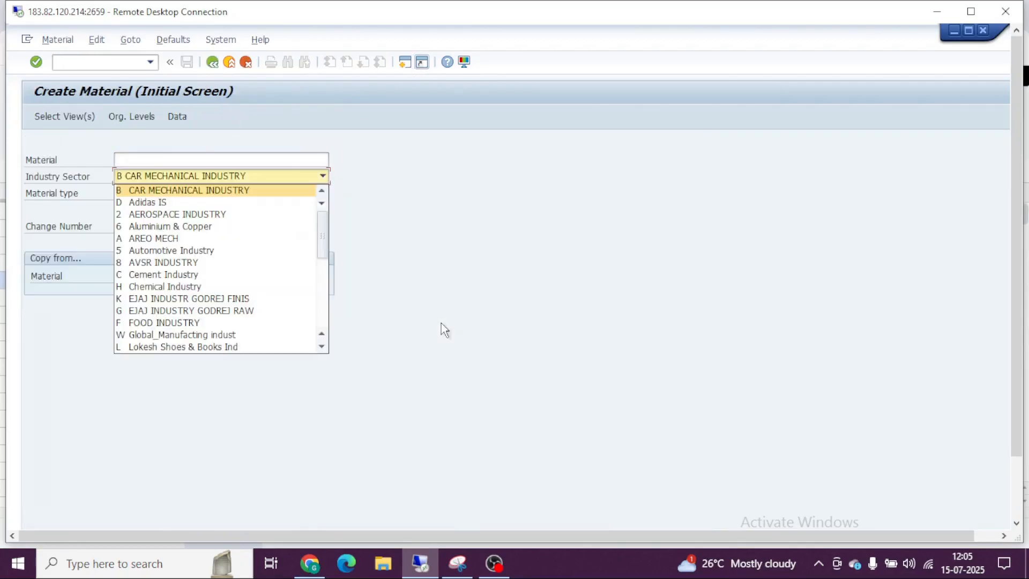
key("Down")
key("Return")
key("Return")
scroll(443, 323, "down", 6)
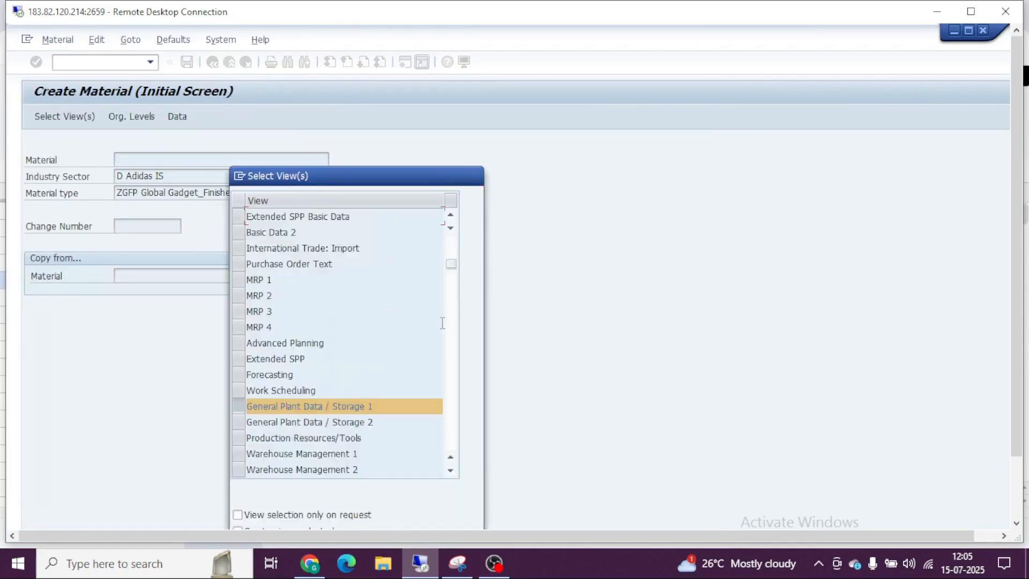
key("Escape")
Set the industry sector to RETAIL and examine which material views it offers
key("Tab")
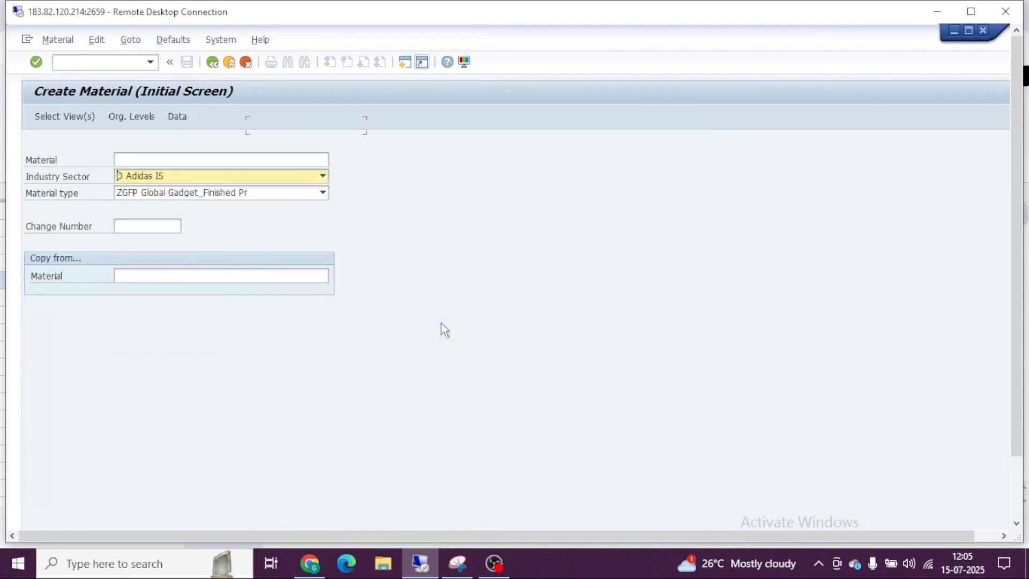
key("F4")
key("Down")
key("Down")
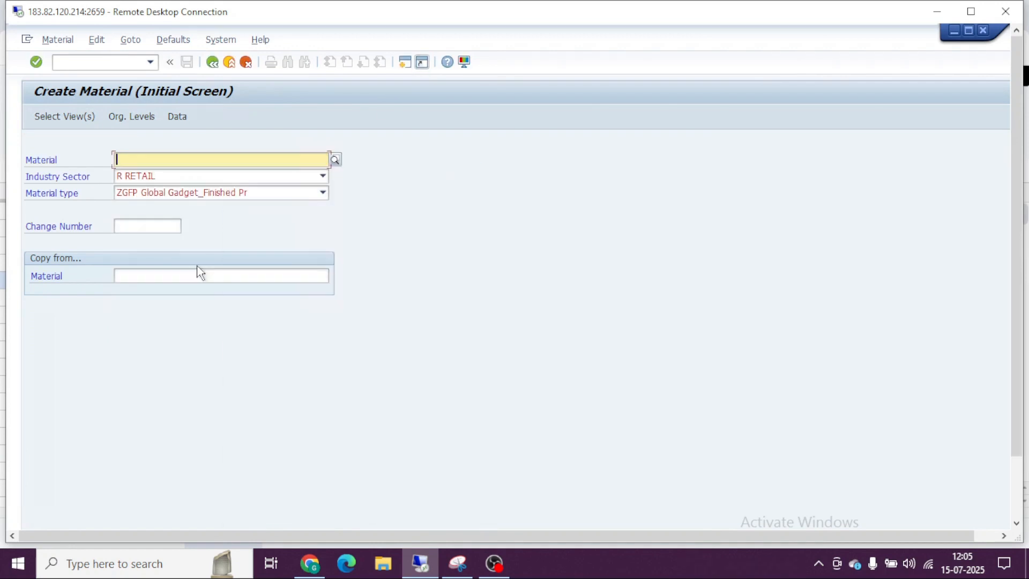
key("Return")
scroll(373, 314, "down", 8)
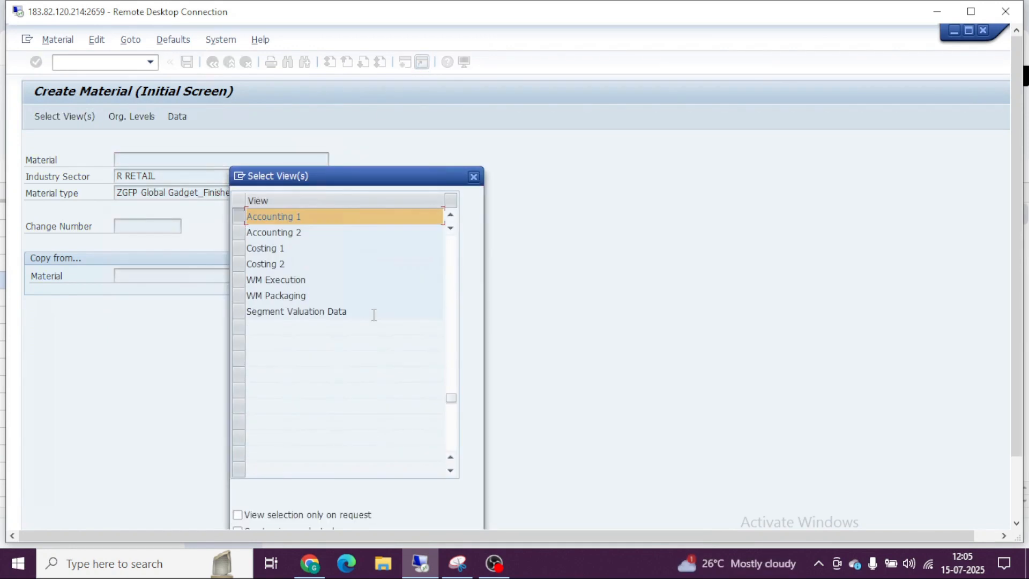
key("Escape")
Set the industry sector to Petrochemical and examine its list of selectable material views
left_click(322, 176)
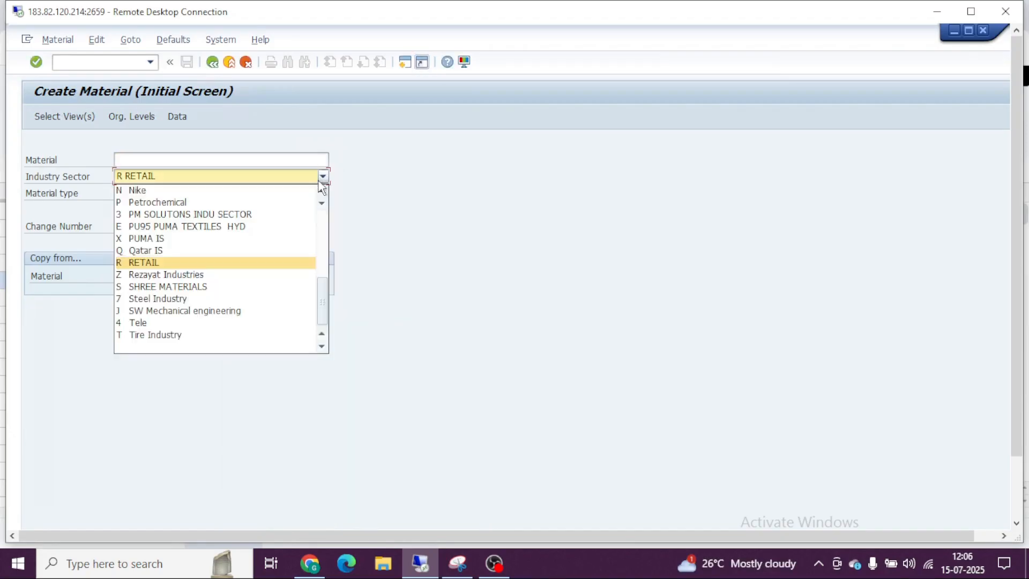
left_click(213, 203)
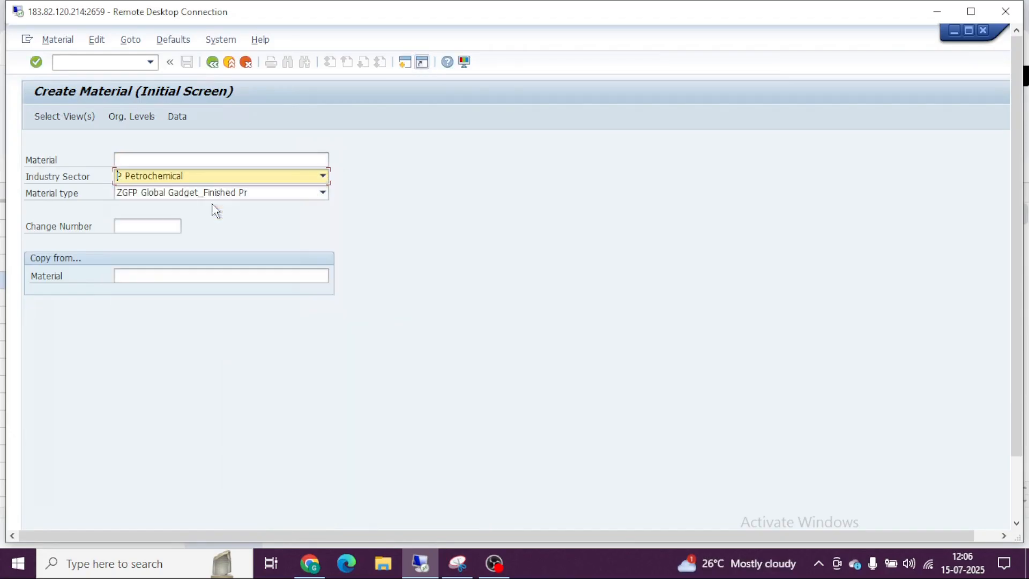
key("Return")
scroll(377, 328, "down", 8)
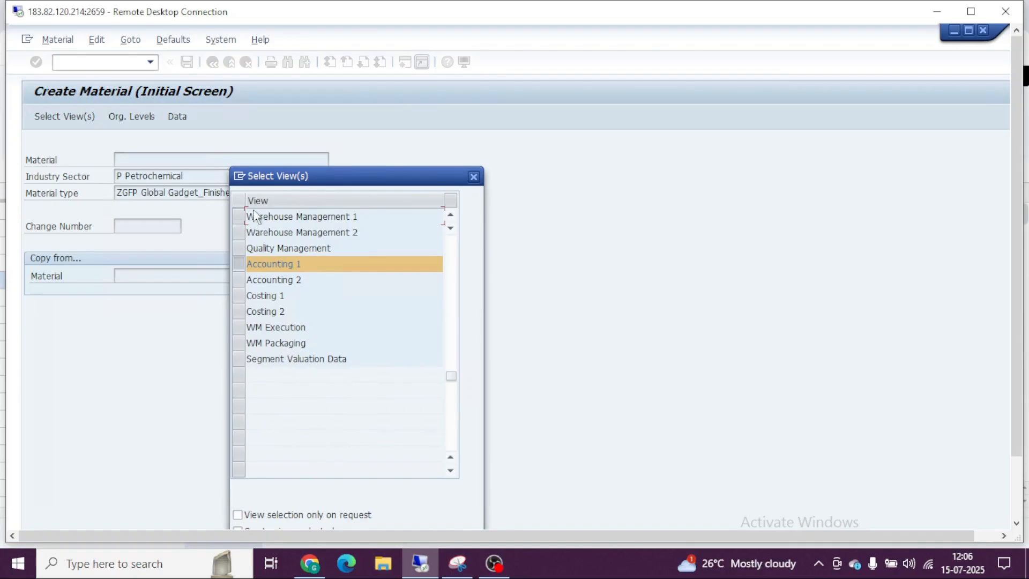
left_click(475, 177)
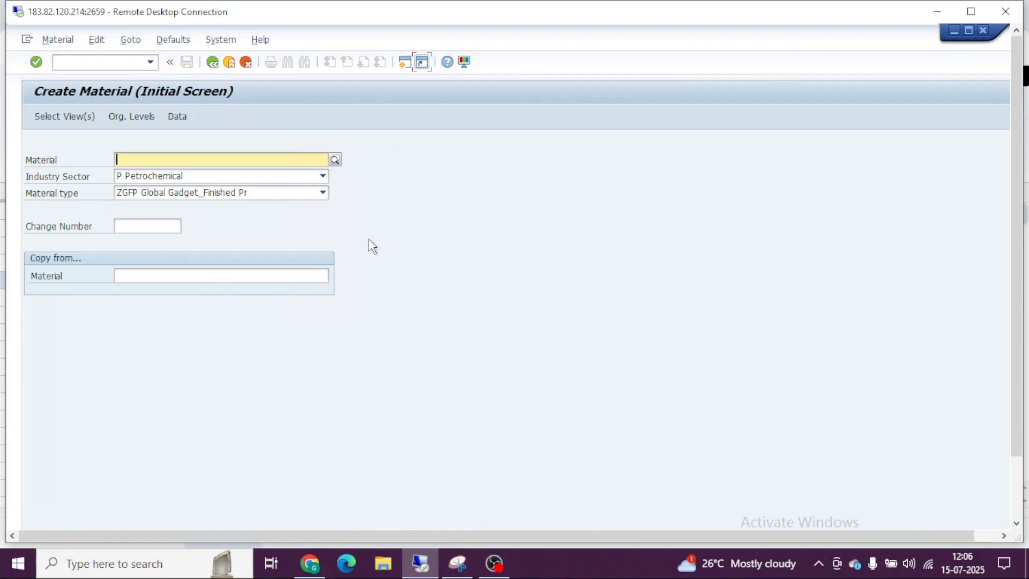
Look through the available industry sectors and re-examine the selectable material views with Petrochemical kept
left_click(79, 181)
left_click(323, 176)
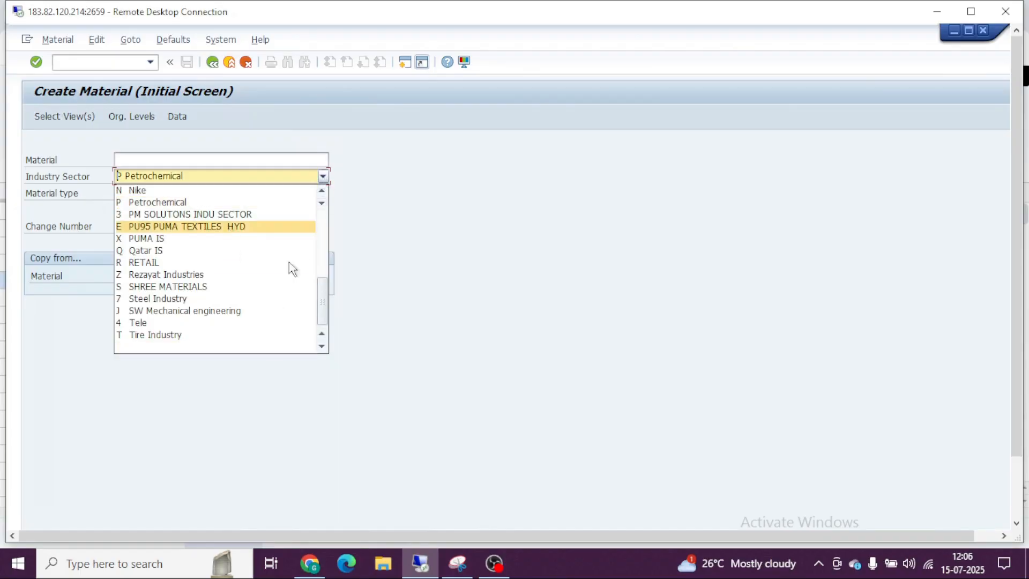
left_click(354, 205)
key("Return")
scroll(321, 375, "down", 7)
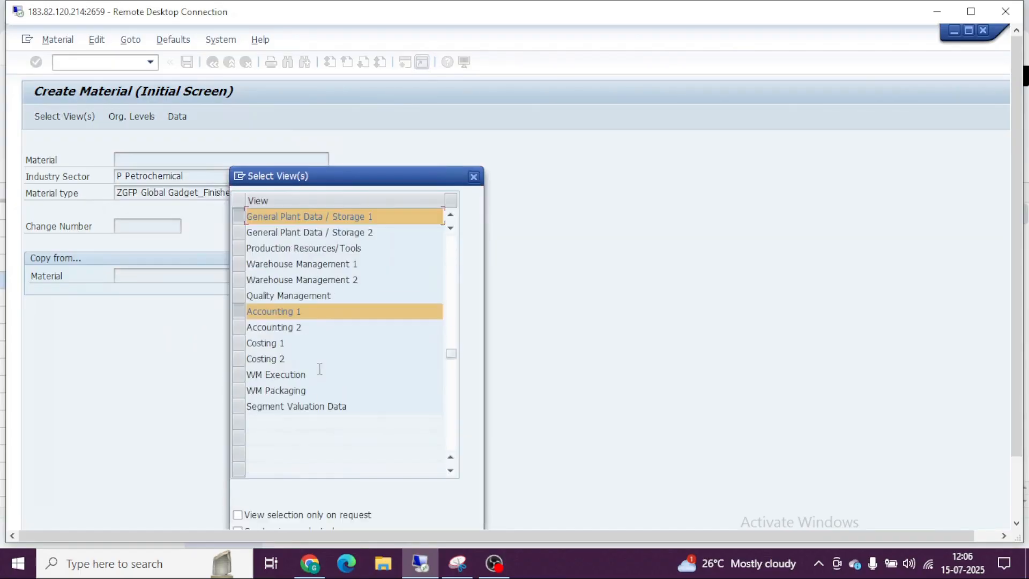
scroll(321, 375, "up", 7)
left_click(474, 176)
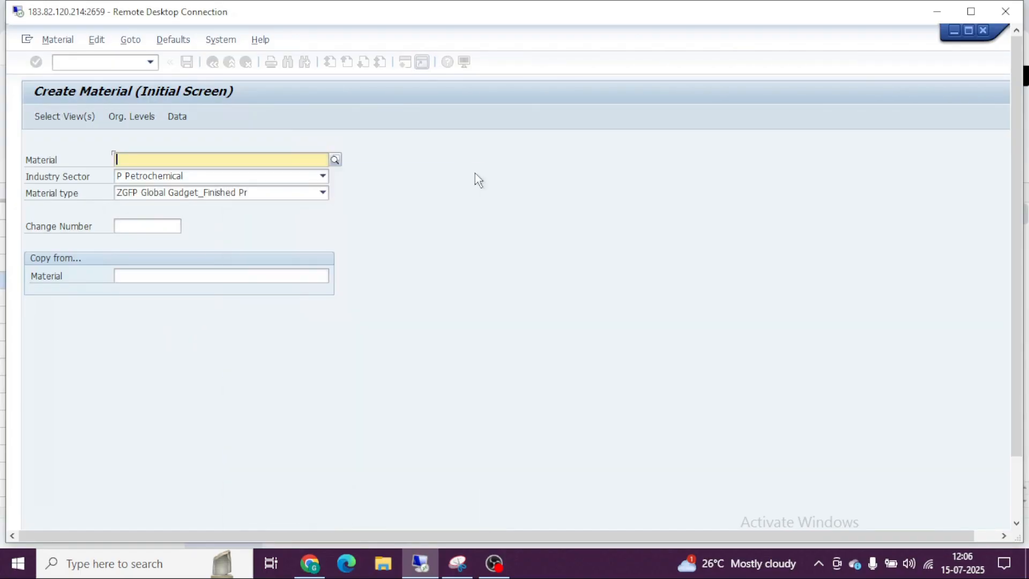
left_click(82, 178)
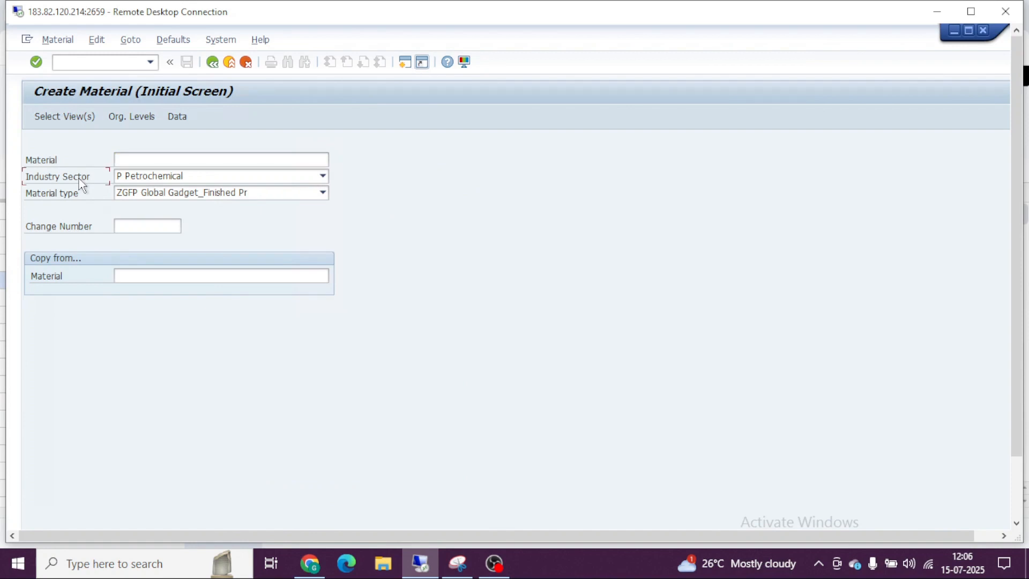
left_click(323, 176)
left_click(383, 178)
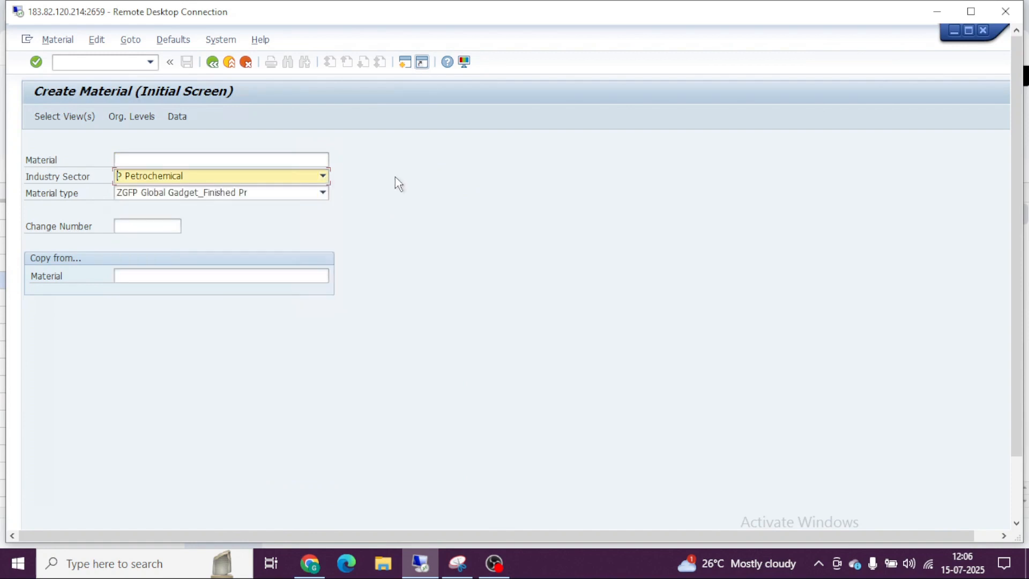
key("Return")
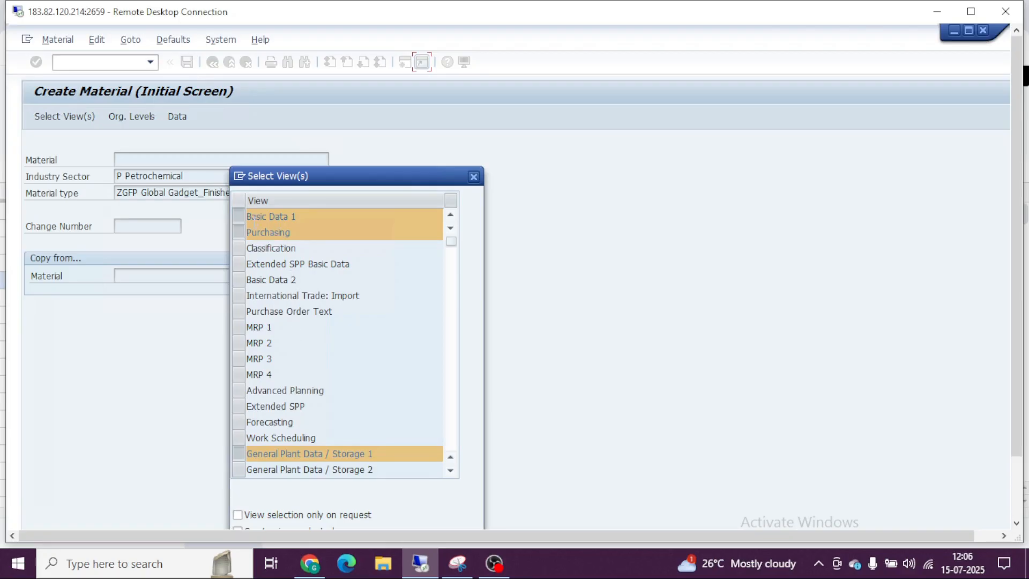
key("Escape")
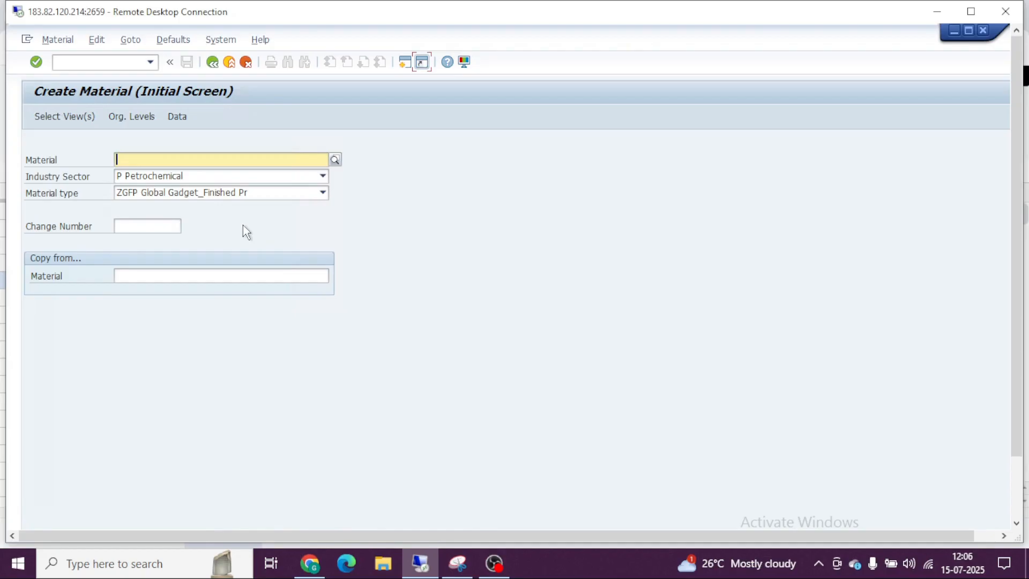
left_click(82, 180)
left_click(13, 107)
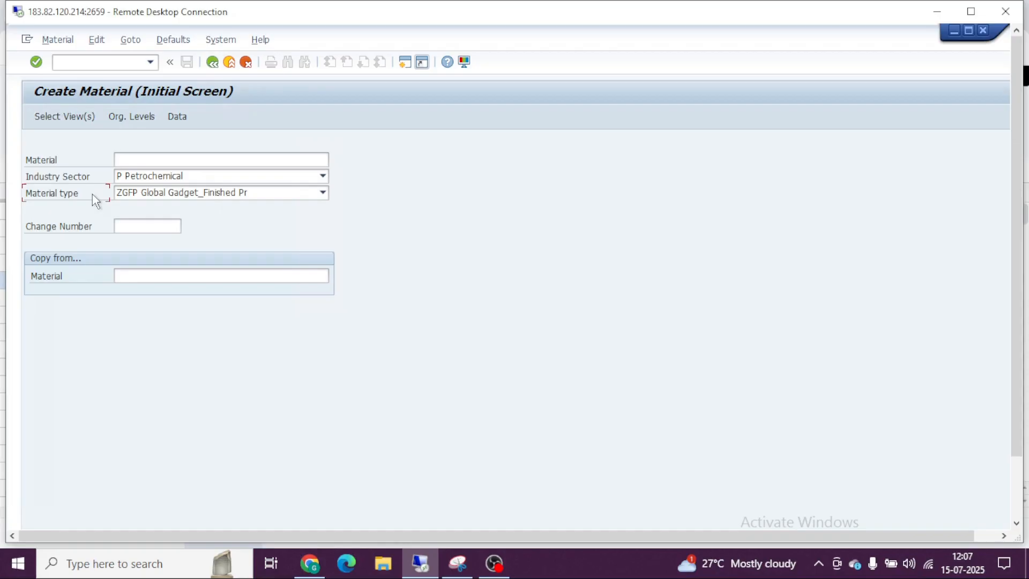
Switch to the SAP MM Demo Google Sheet and enter No.Range in cell F7, beneath Material Type
key("alt+Tab")
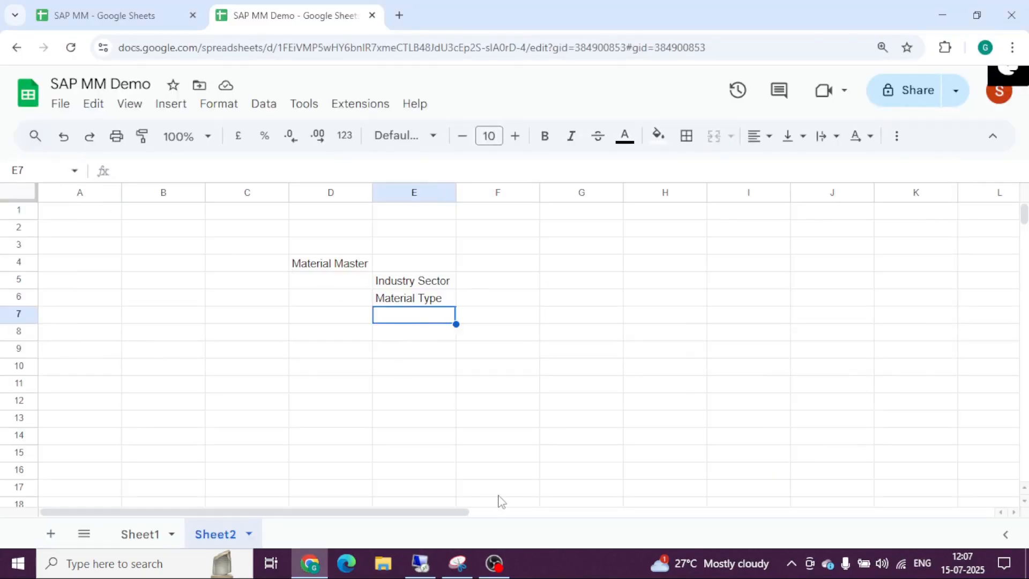
key("Right")
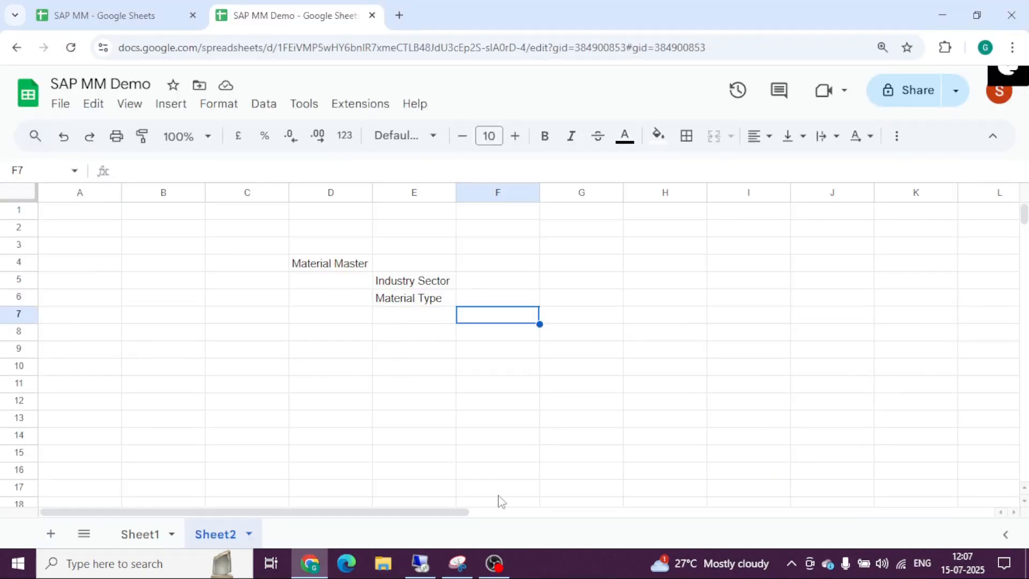
type("No.")
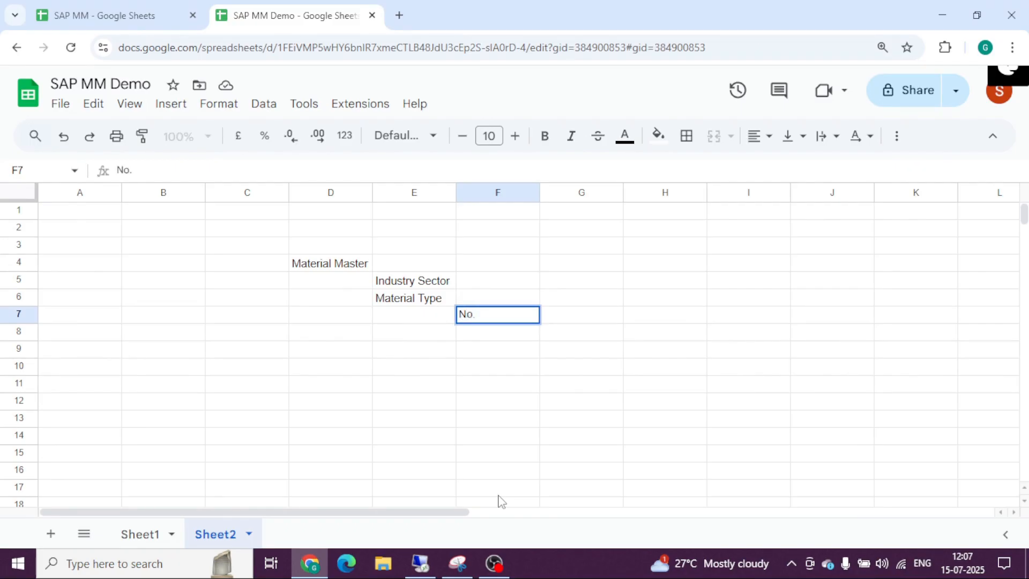
type("Range")
key("Tab")
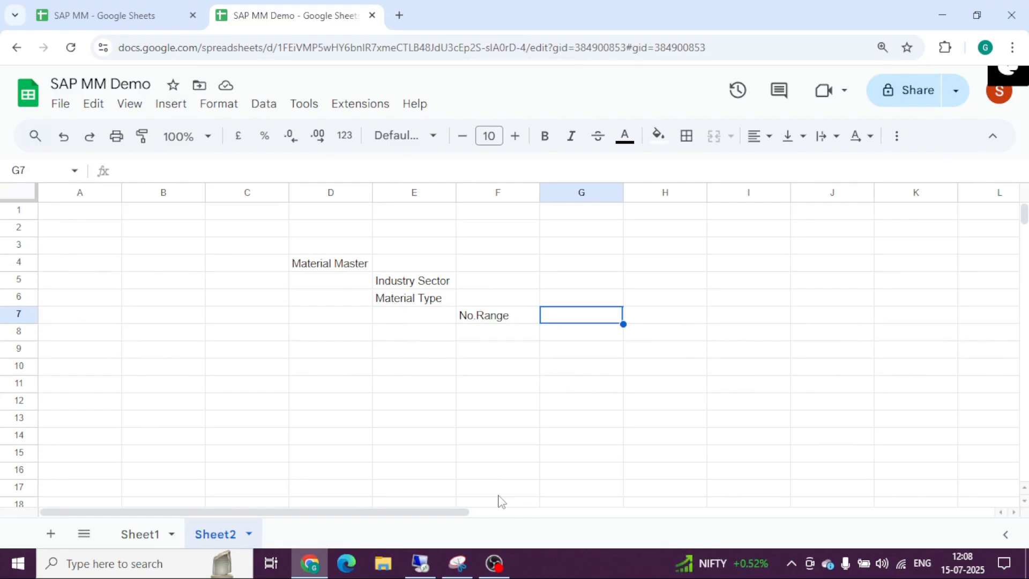
left_click(487, 321)
left_click(415, 301)
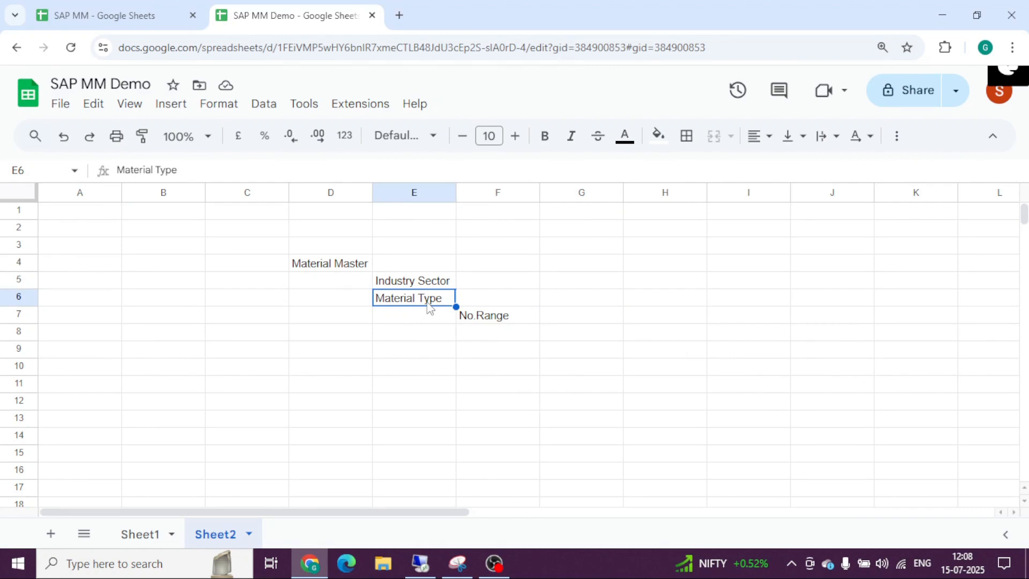
Enter the number range limits 10000 in G7 and 199999 in H7 beside No.Range
left_click(491, 323)
left_click(582, 321)
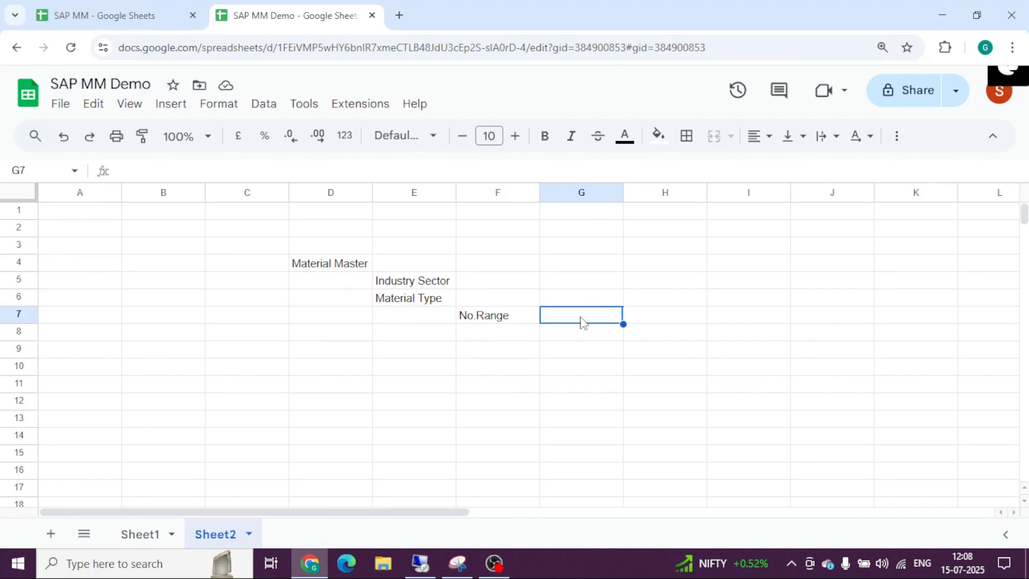
type("10000")
key("Tab")
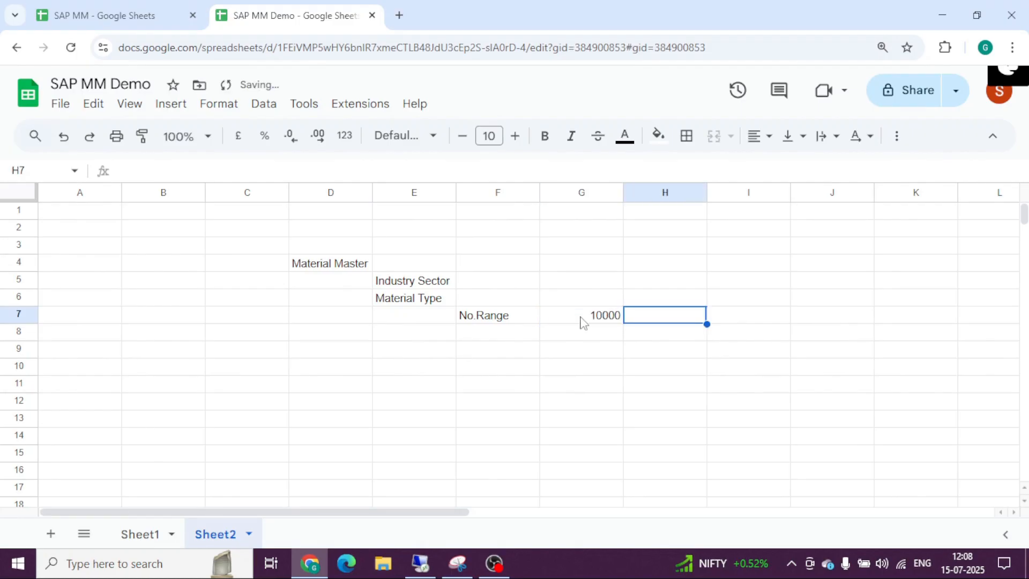
type("199999")
key("Tab")
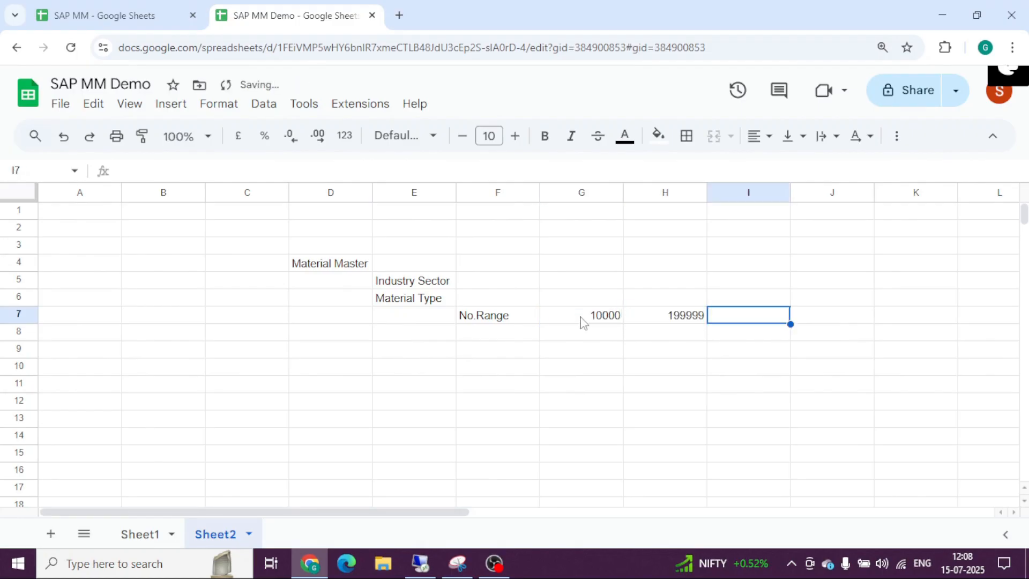
left_click_drag(583, 321, 663, 319)
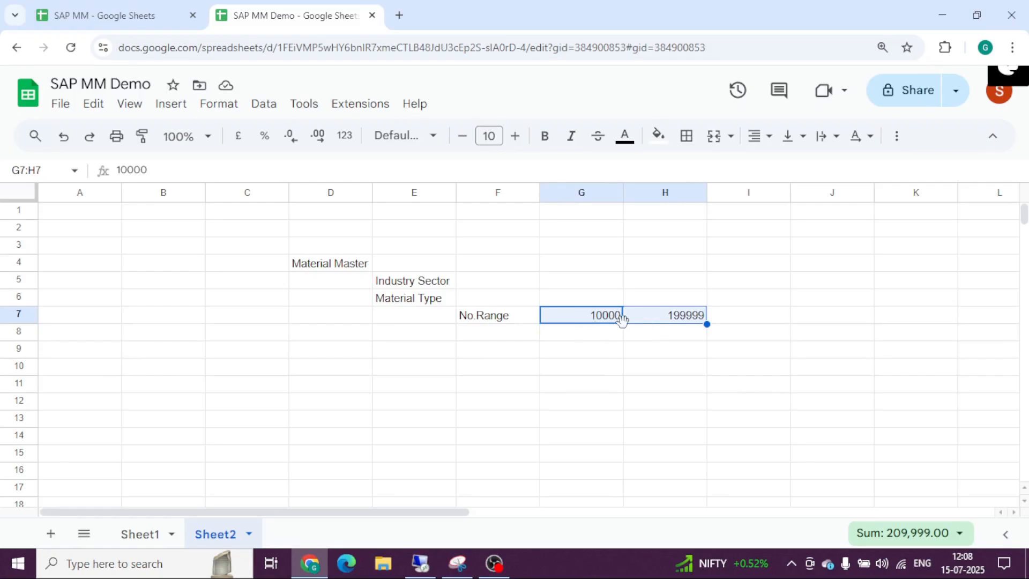
left_click(490, 318)
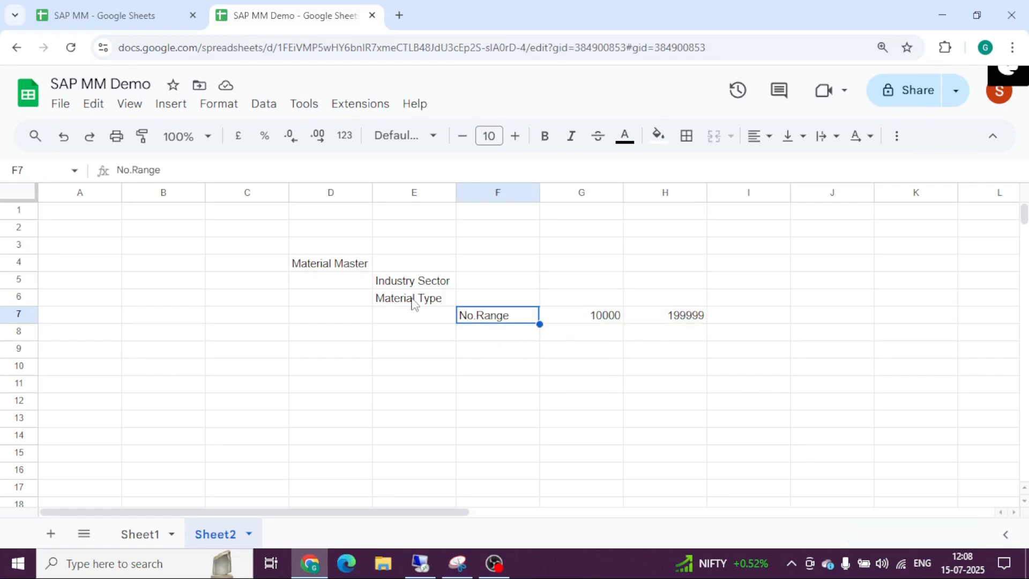
key("alt+Tab")
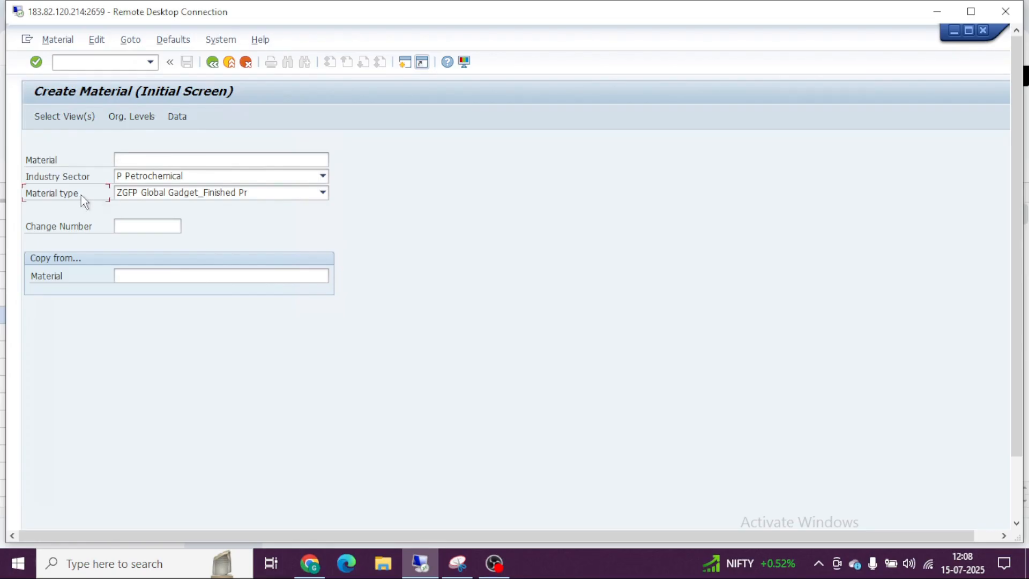
key("alt+Tab")
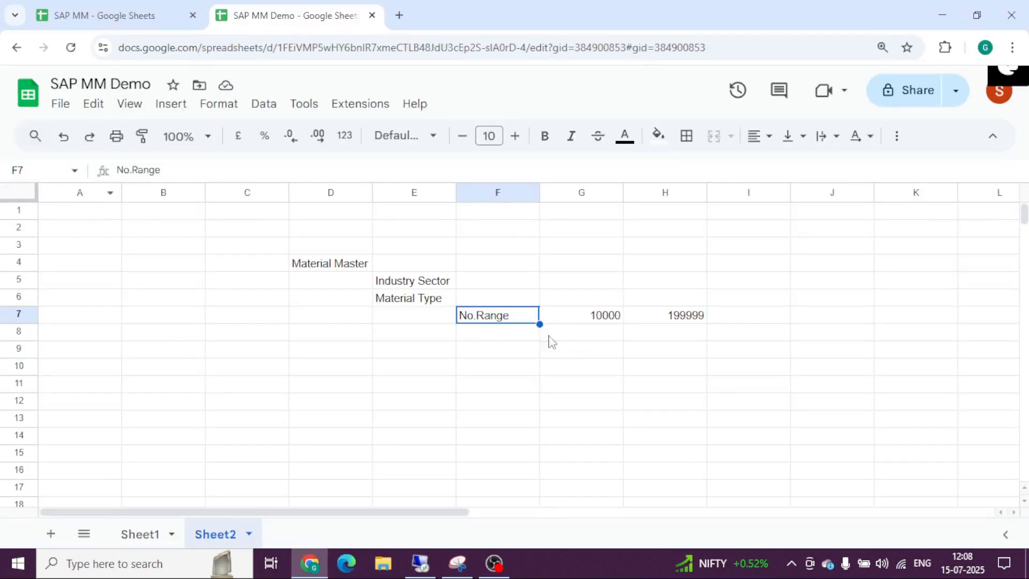
left_click(608, 321)
left_click(686, 316)
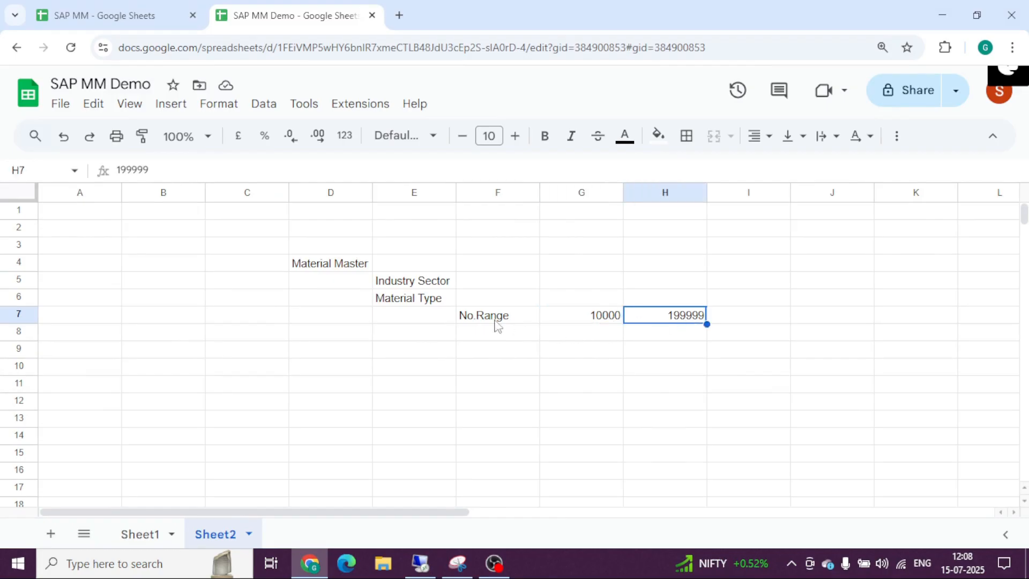
left_click(495, 320)
Enter Views and Fields in cell F8, beneath No.Range
left_click(487, 333)
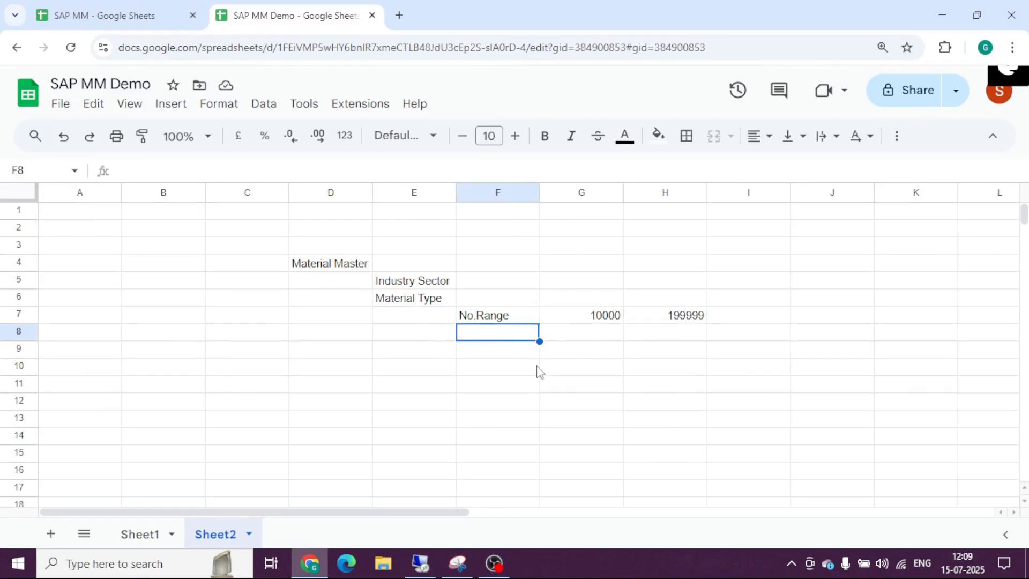
type("Views a")
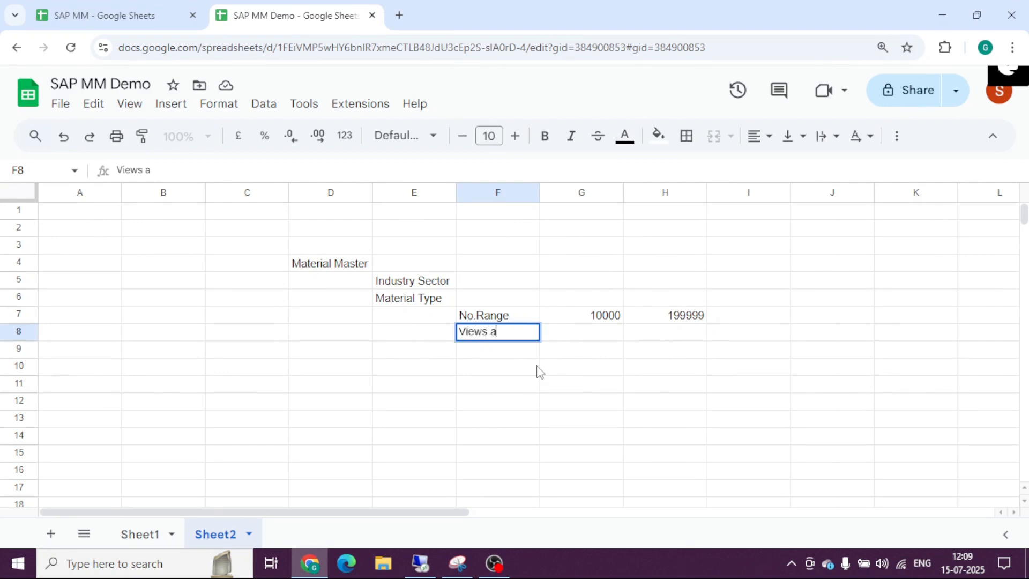
type("nd Fiel")
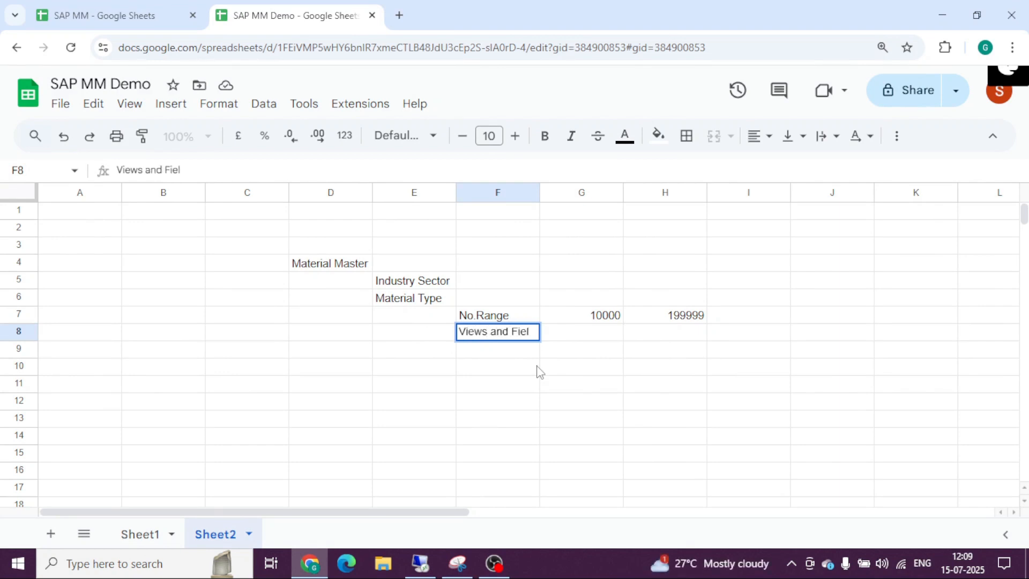
type("ds")
key("Return")
key("Up")
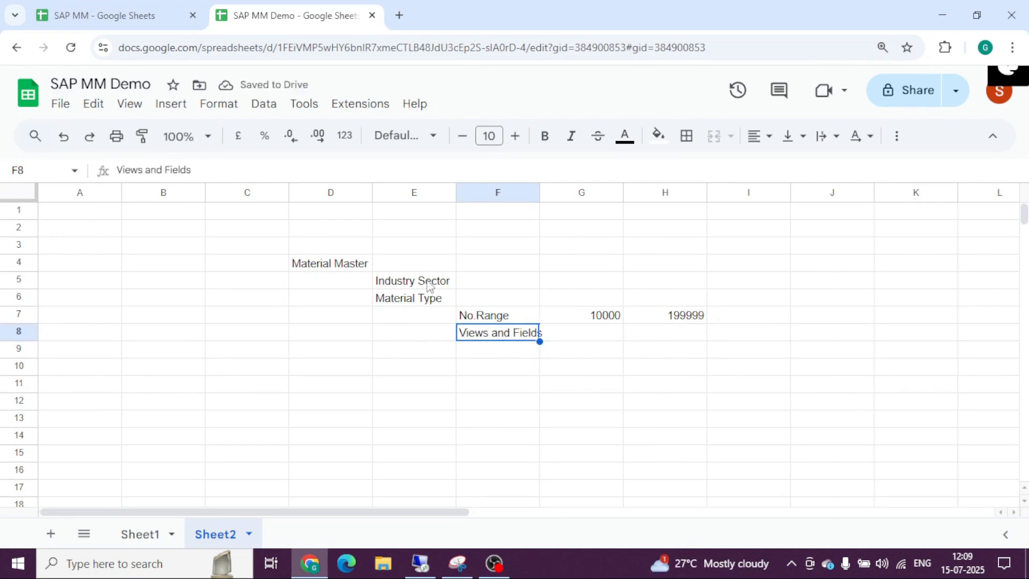
left_click(430, 287)
left_click(496, 336)
Enter Fields in J2 and list the field statuses Display, Optional, Required and Hide in J3 to J6
left_click(820, 229)
type("Fields")
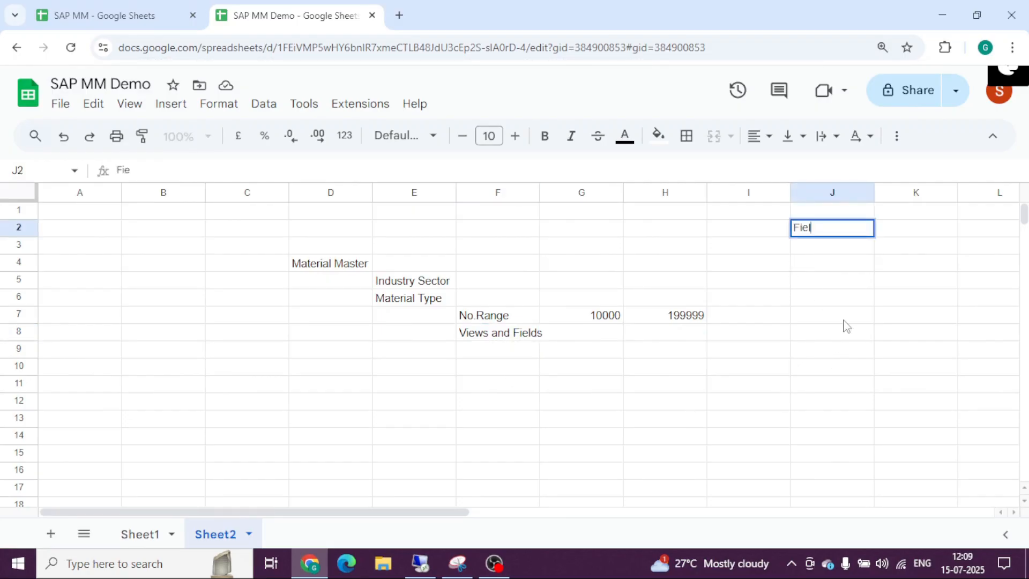
key("Return")
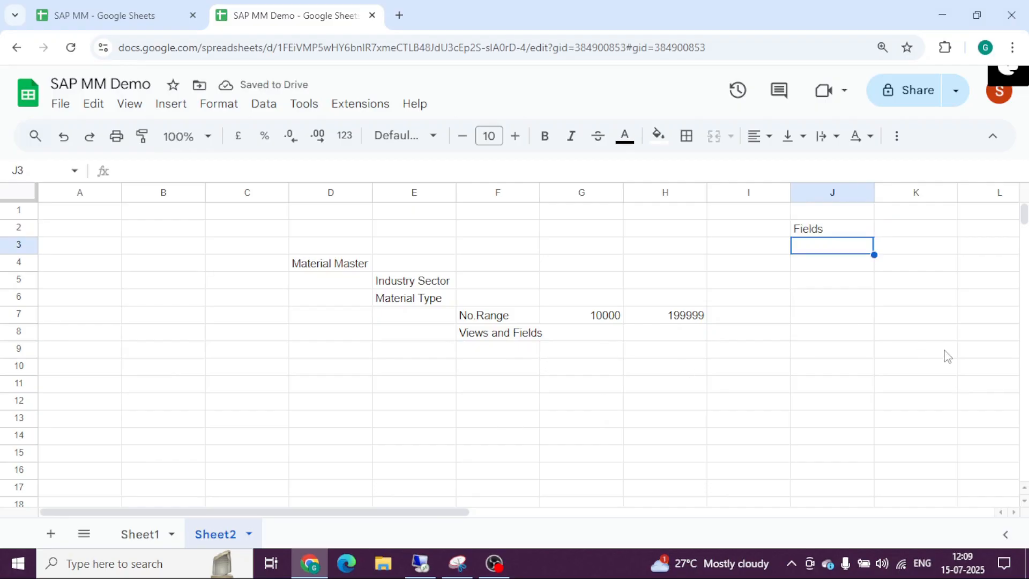
type("Displa")
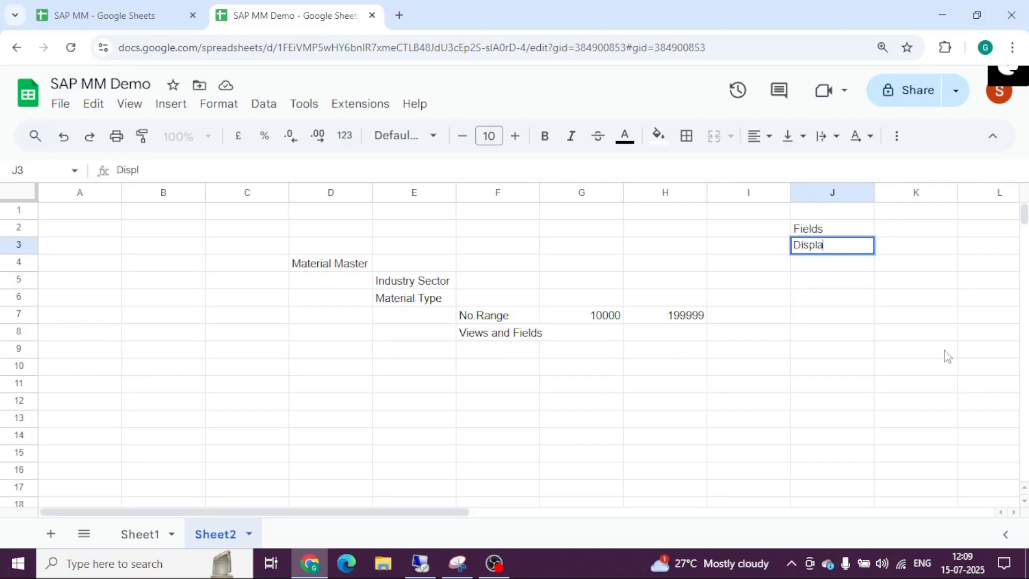
type("y")
key("Return")
type("Optional")
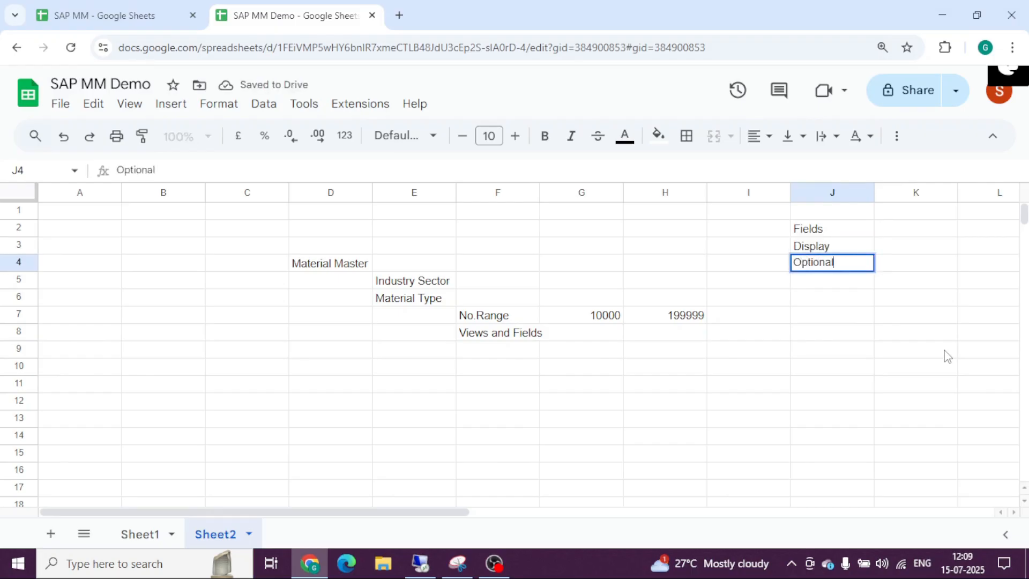
key("Return")
type("Required")
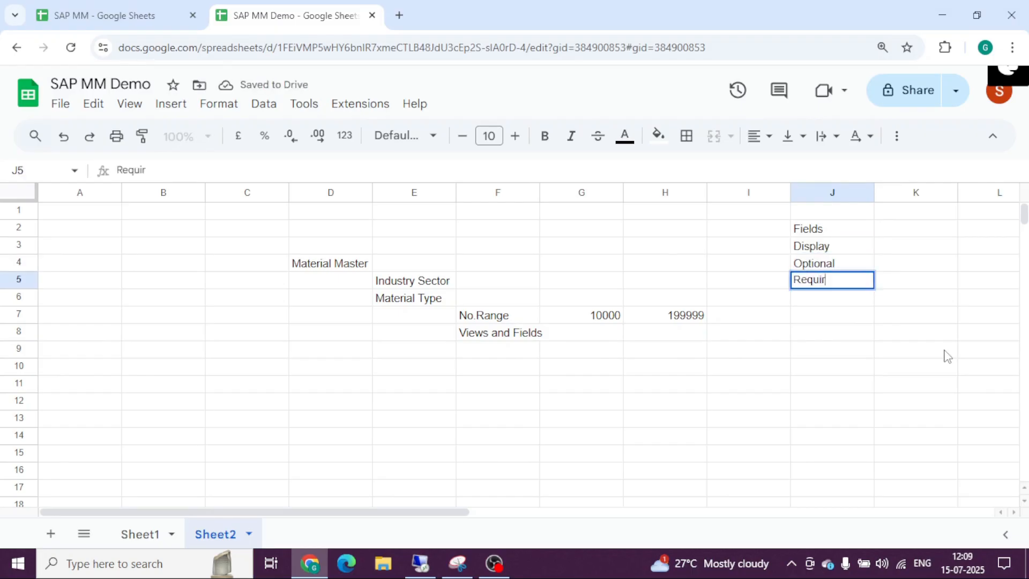
key("Return")
type("Hide")
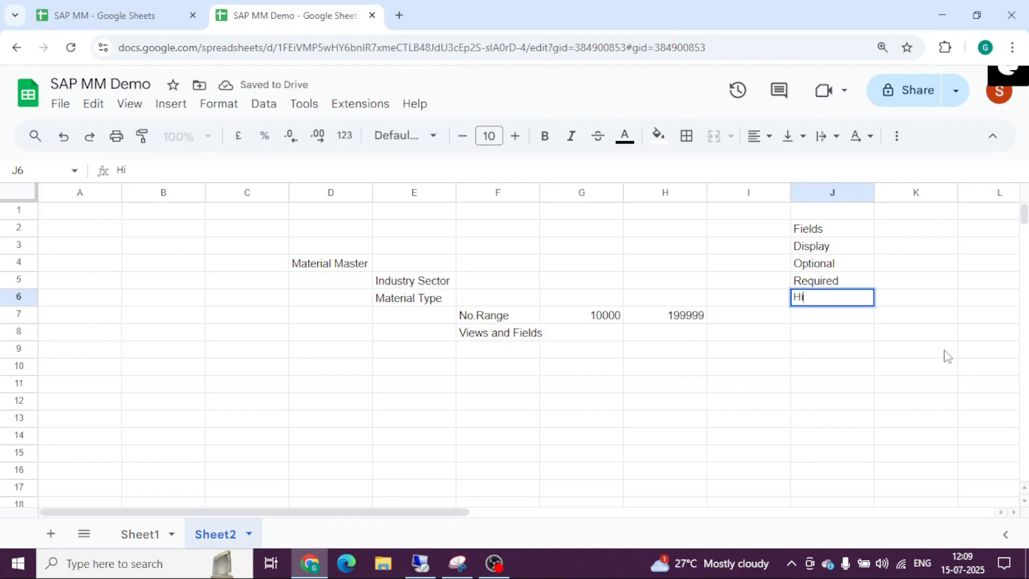
key("Return")
Make the Fields heading in J2 bold
key("Up")
key("Up")
key("Up")
key("Up")
key("Up")
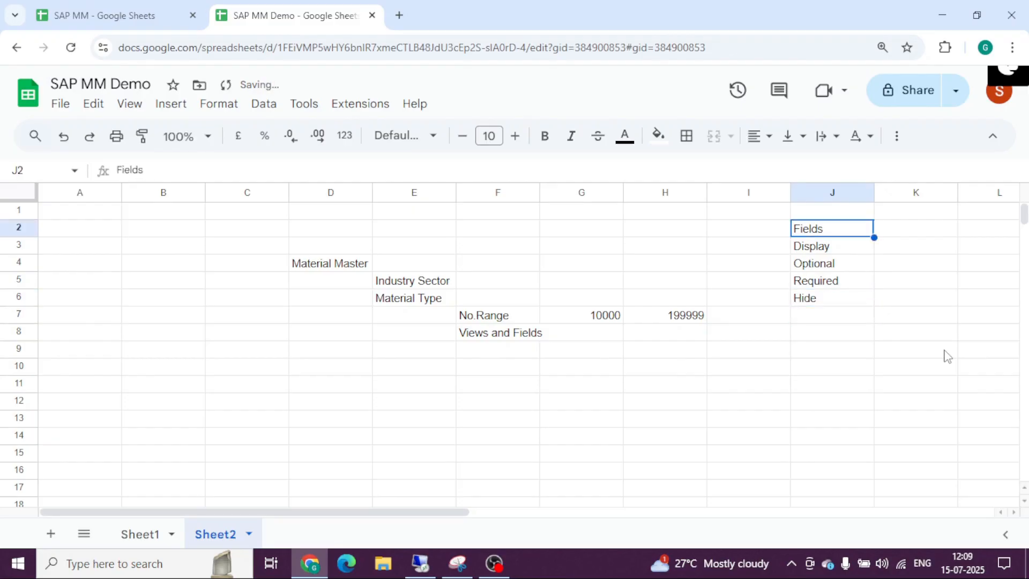
key("ctrl+b")
key("Down")
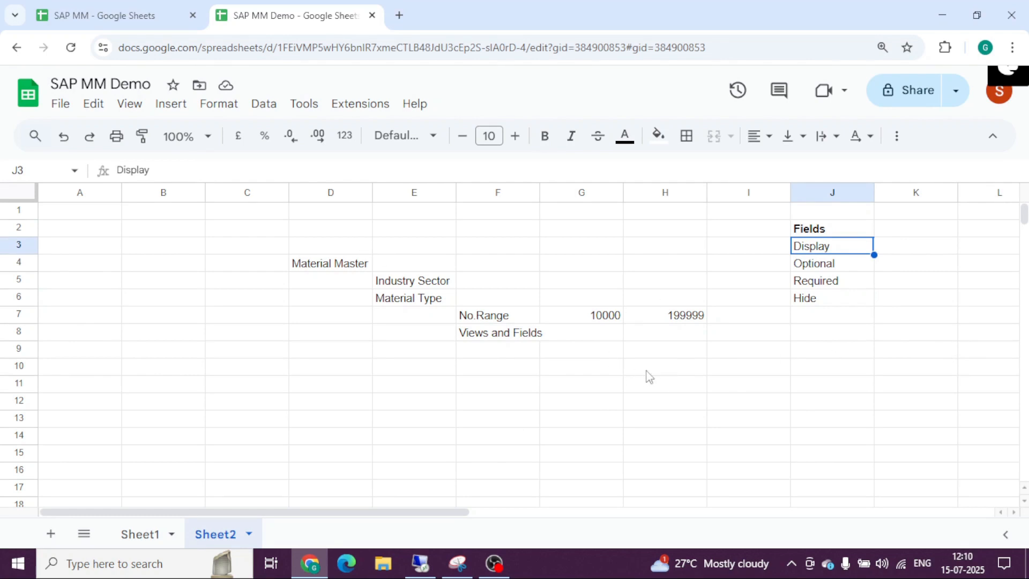
Switch to the SAP session, set the industry sector to the W Glob entry and accept the organizational levels to reach Basic data 1
left_click(527, 335)
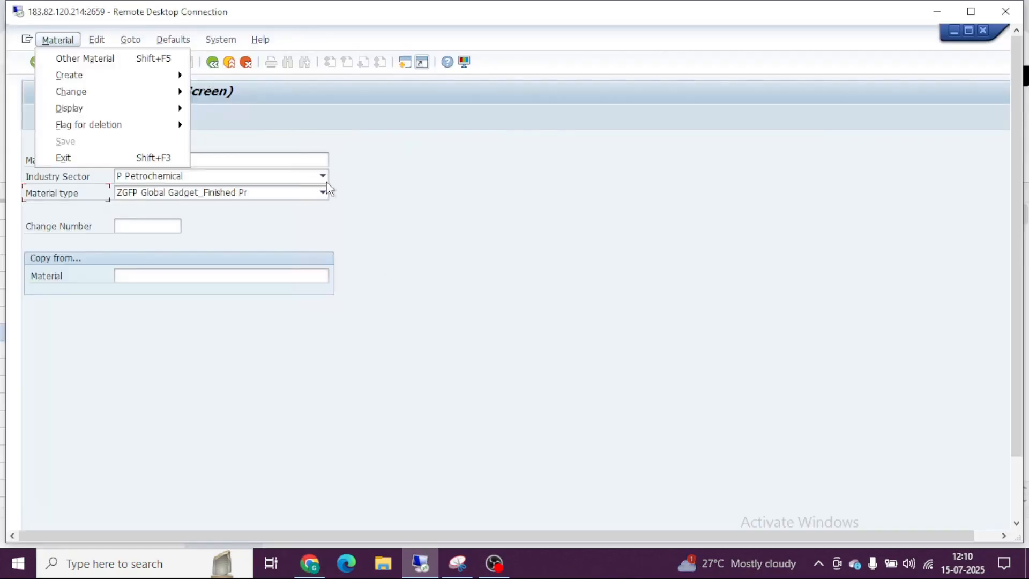
key("Escape")
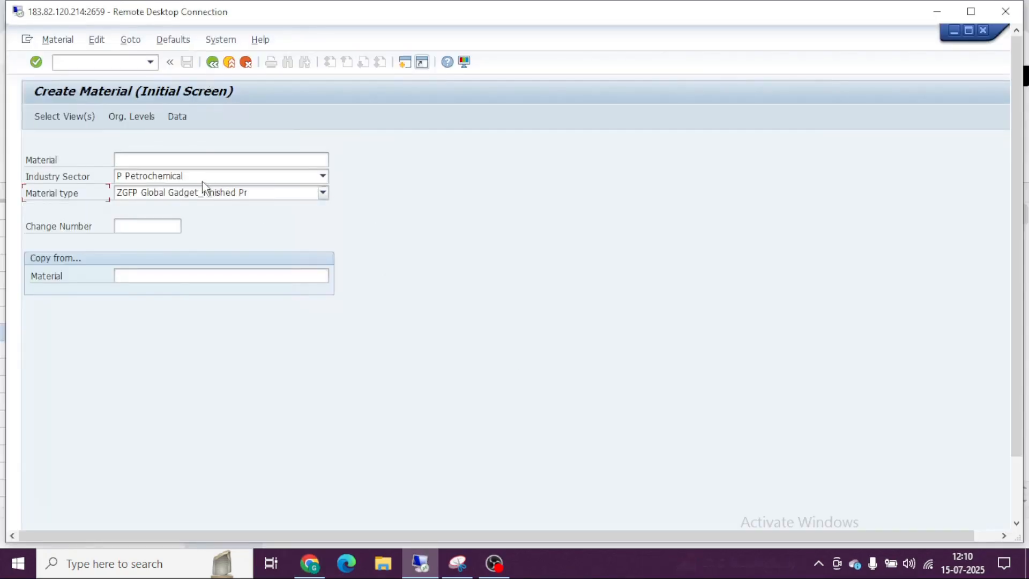
key("F4")
left_click(366, 219)
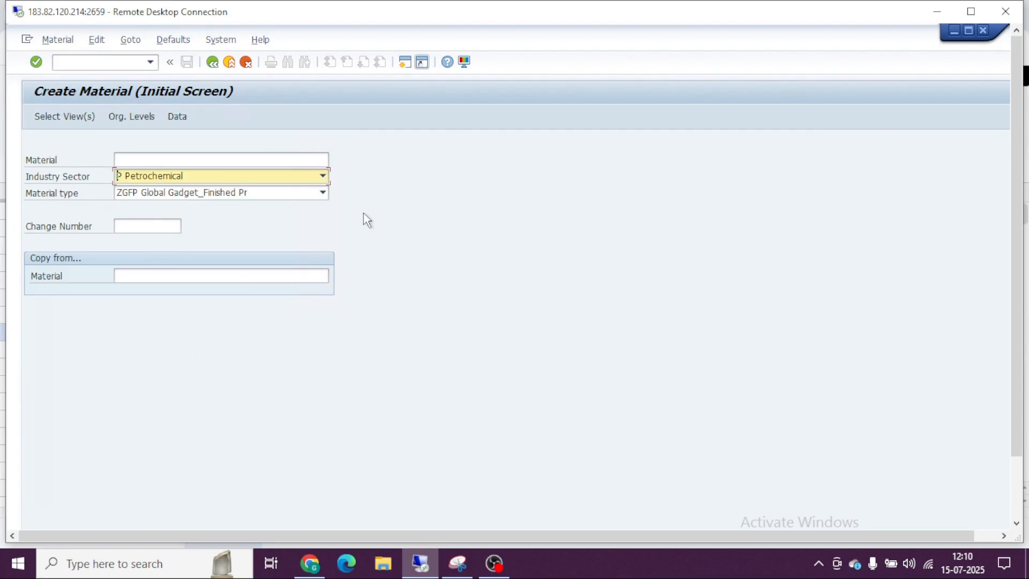
type("W Glob")
key("Return")
key("Return")
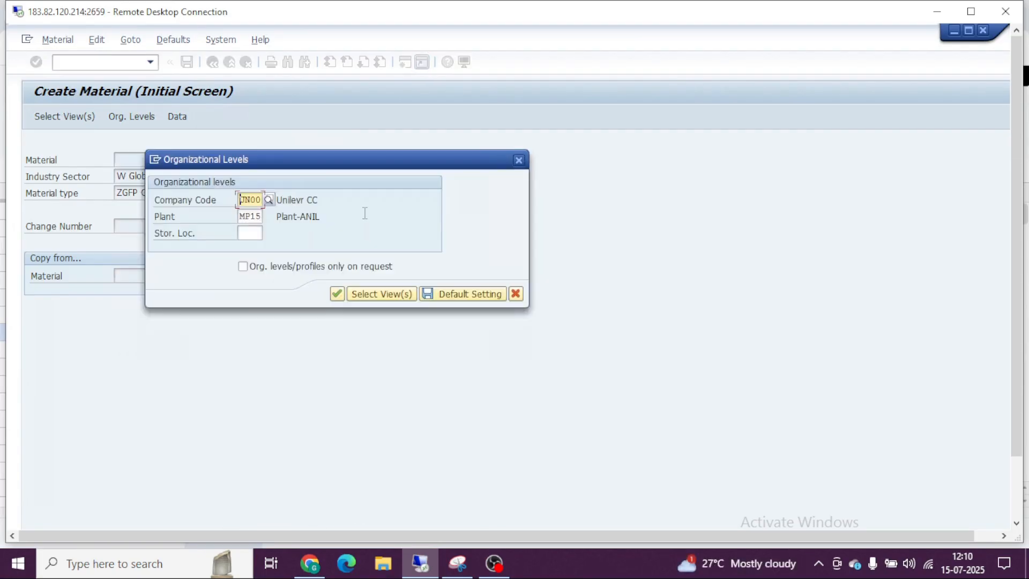
key("Return")
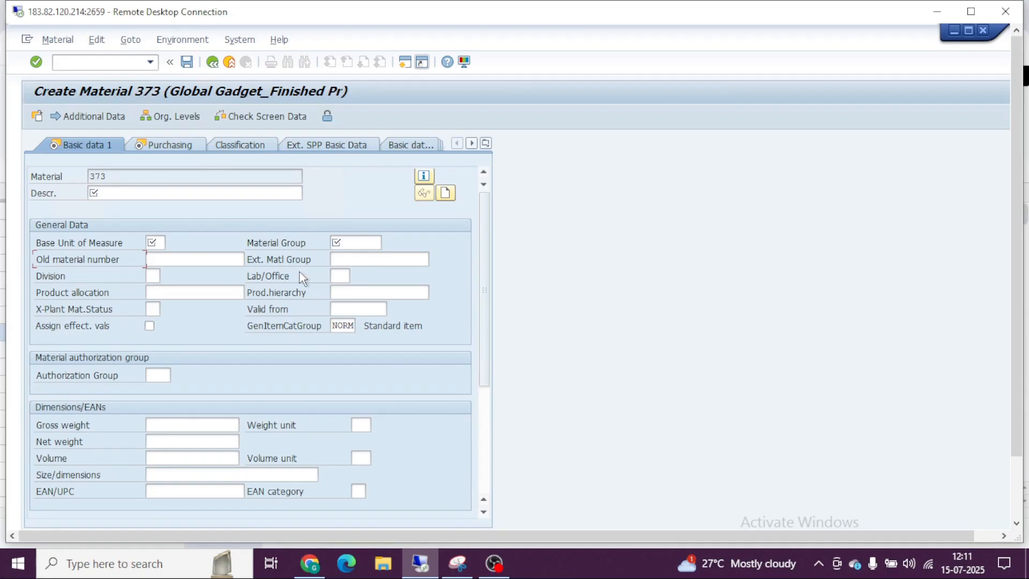
Examine the Basic data 1 fields, including Base Unit of Measure, Division and the weight fields, for their field status
left_click(155, 243)
left_click(102, 282)
key("alt+Tab")
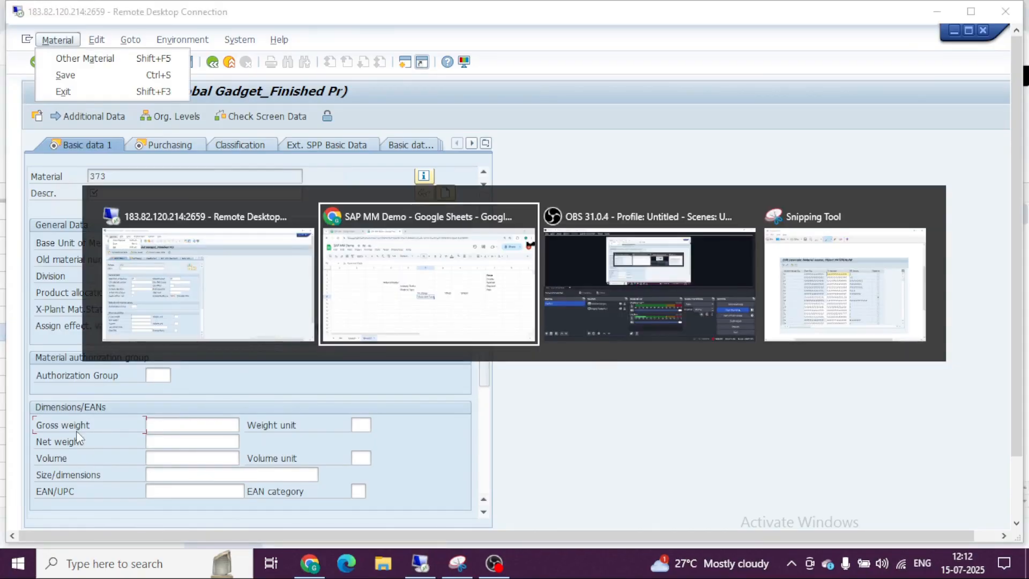
key("alt+Tab")
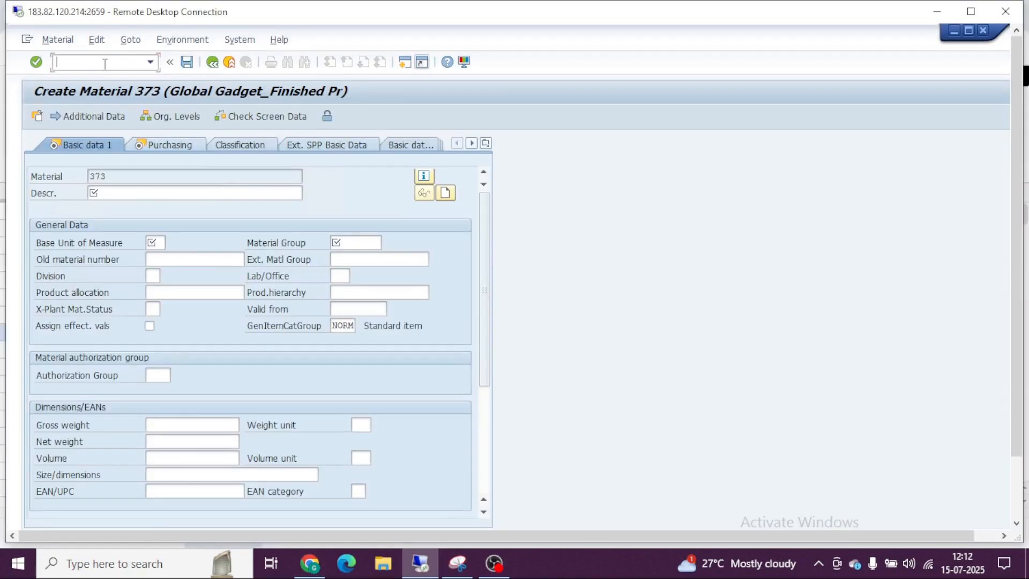
Open the SPRO implementation guide in a new session and expand Logistics - General, Material Master and Field Selection
type("/ospro")
key("Return")
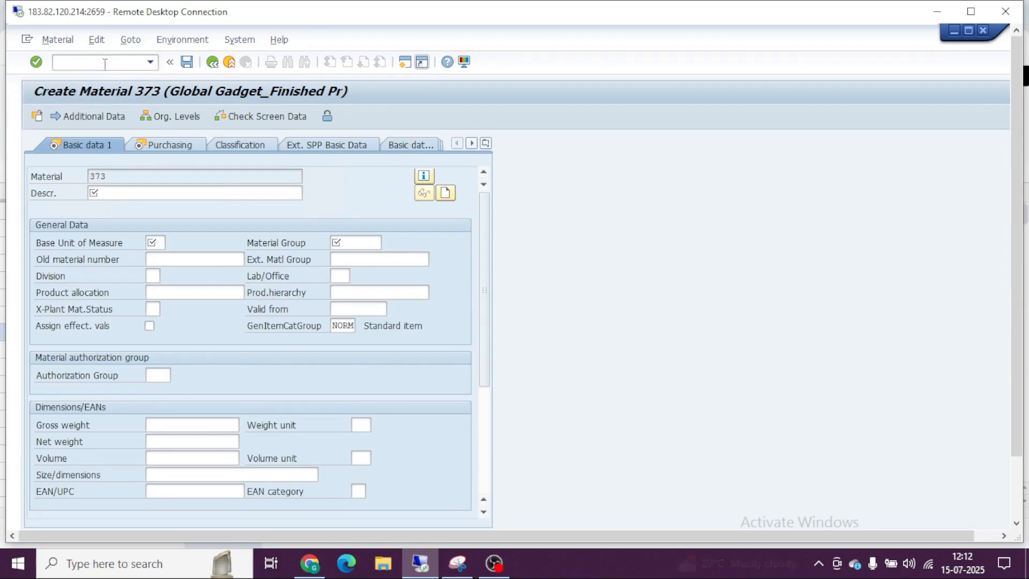
left_click(96, 115)
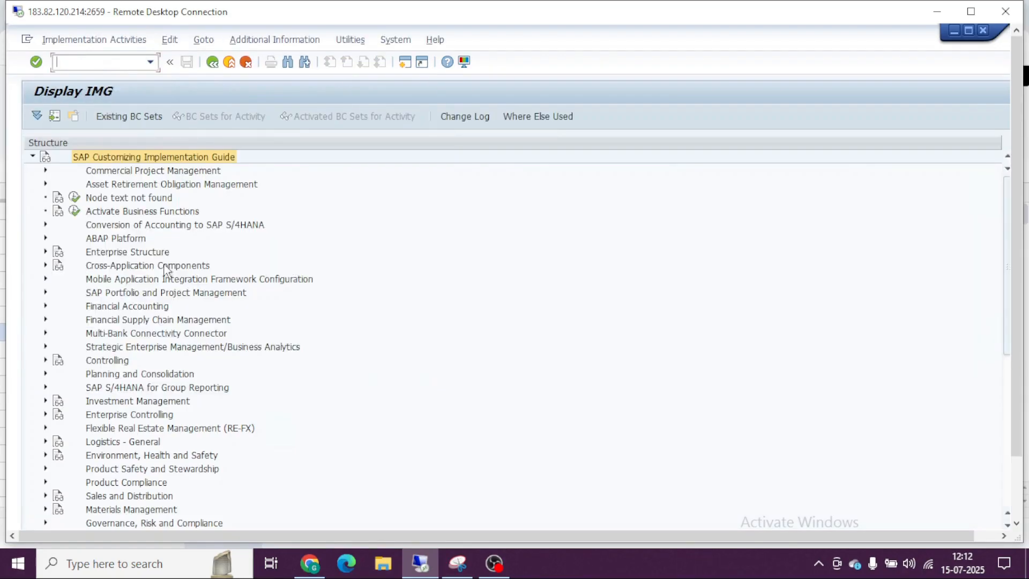
double_click(114, 441)
scroll(325, 234, "down", 2)
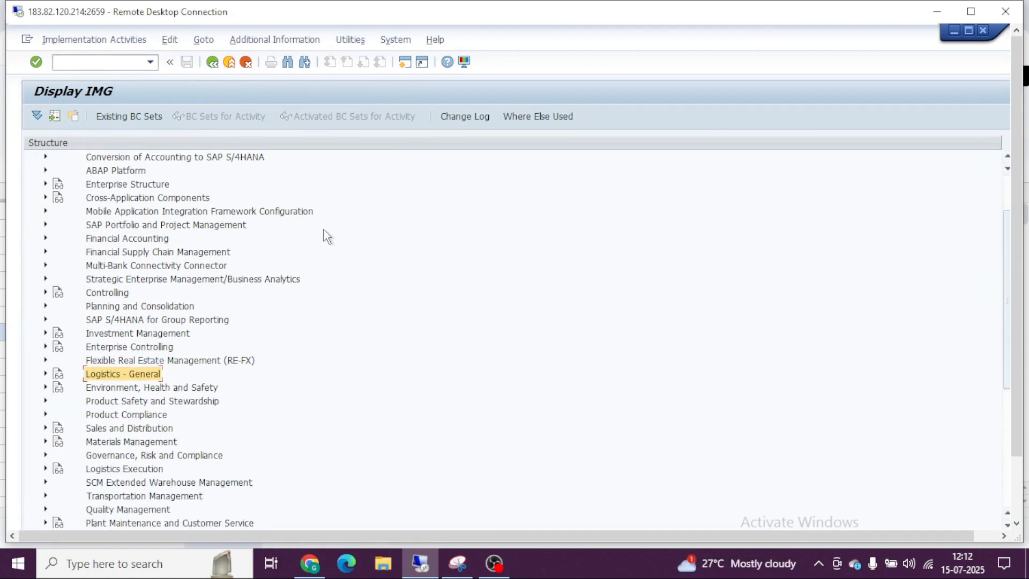
double_click(113, 203)
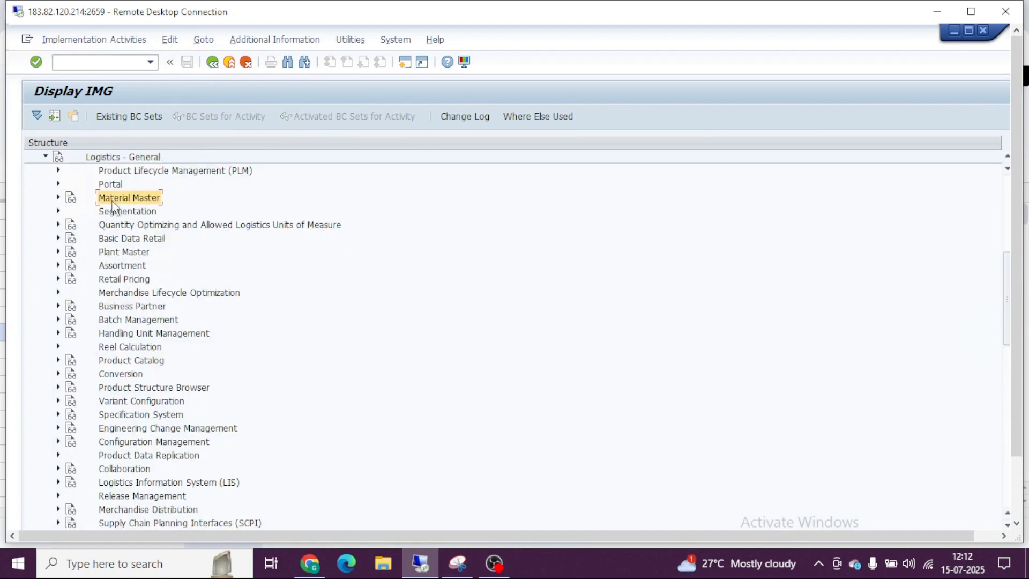
double_click(132, 239)
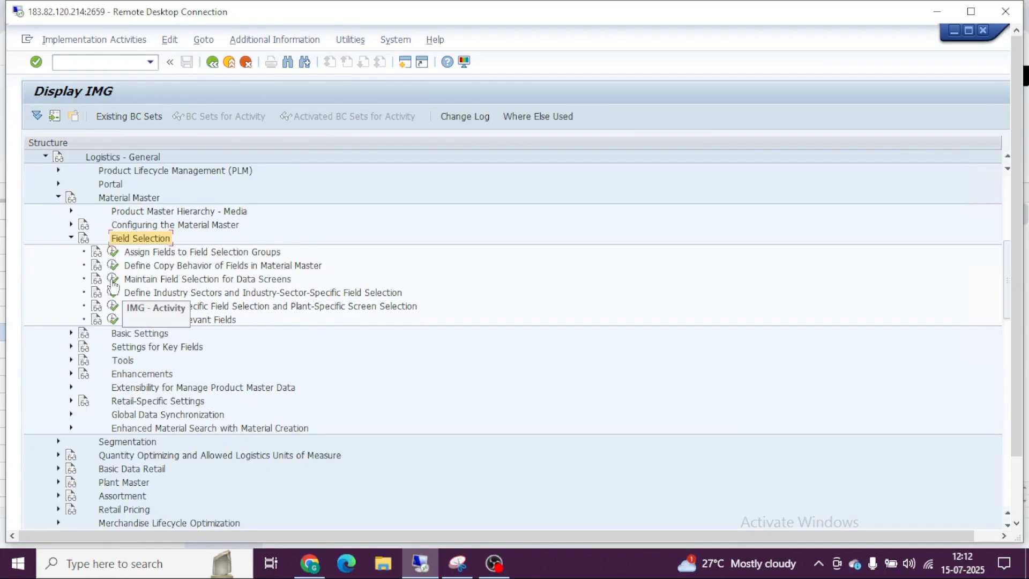
Open Maintain Field Selection for Data Screens, examine the fields in field selection group 1 and return to the implementation guide
left_click(112, 281)
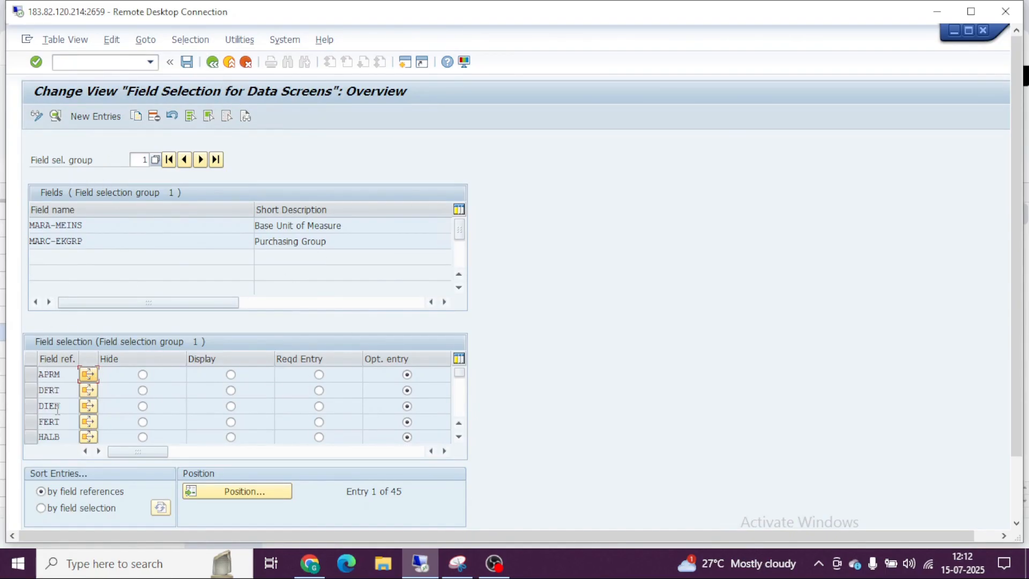
left_click(138, 160)
left_click(111, 226)
left_click(212, 62)
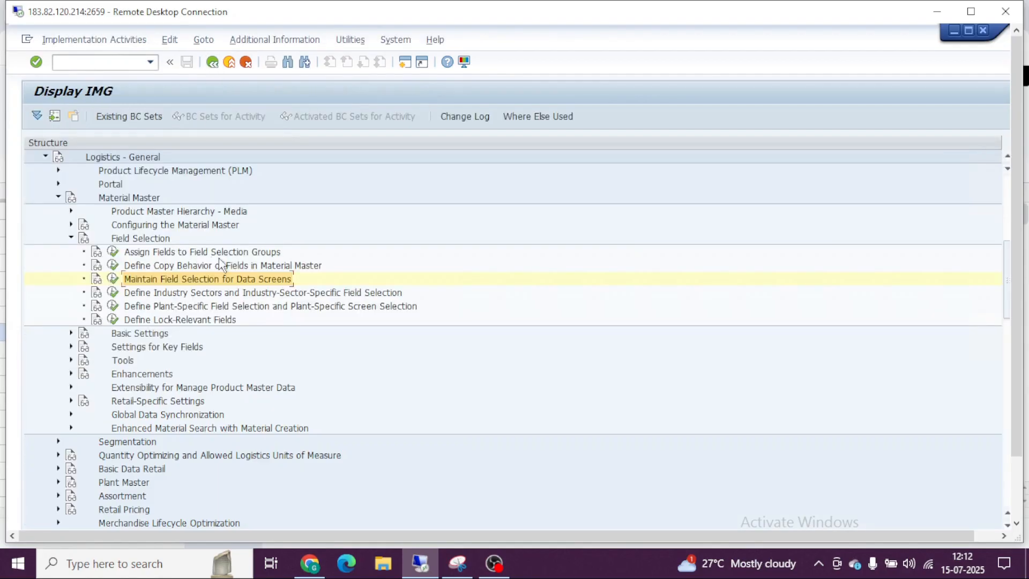
Open the Assign Fields to Field Selection Groups activity and enlarge the remote desktop to full screen
left_click(114, 252)
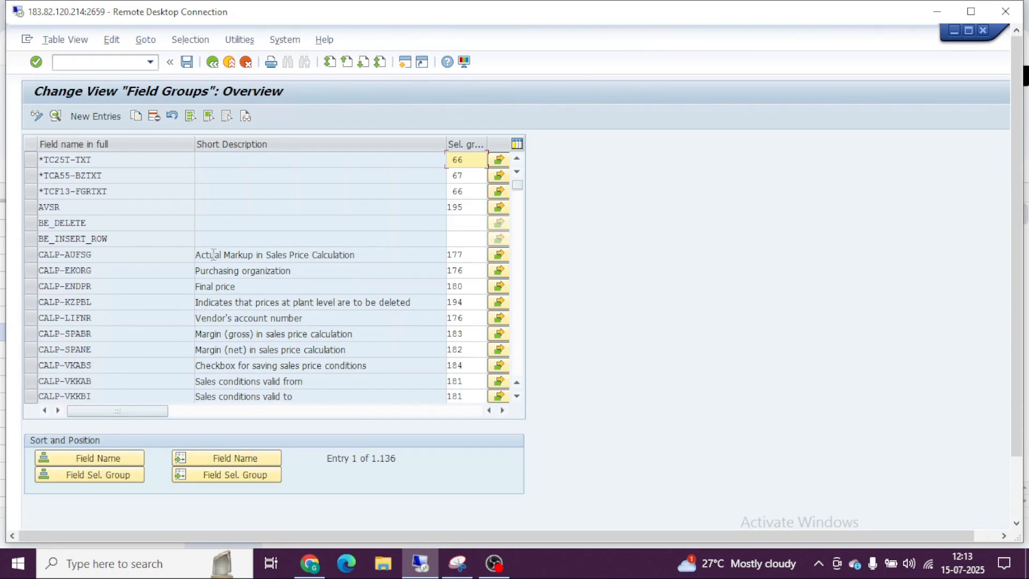
key("Tab")
key("alt")
left_click(628, 182)
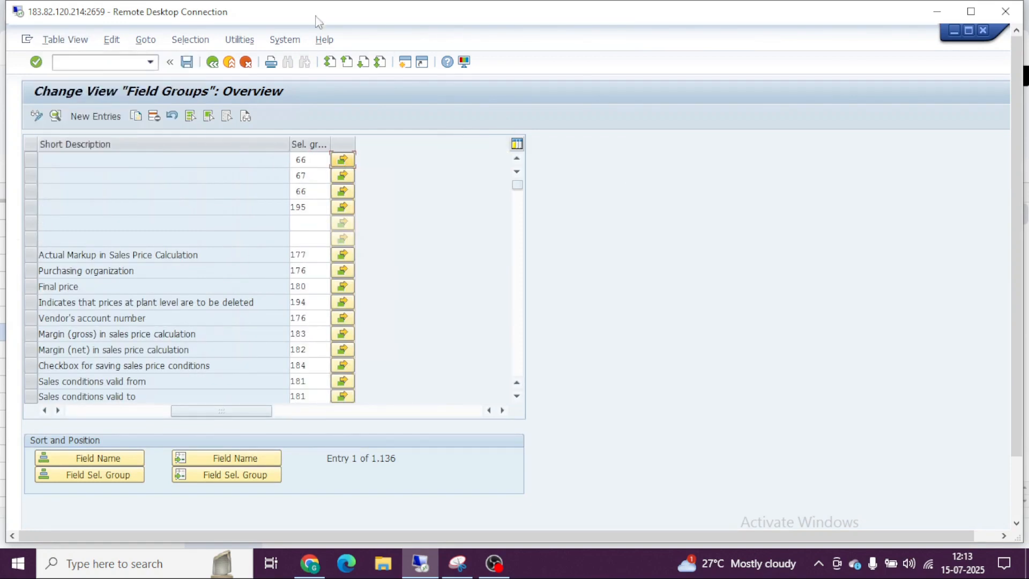
double_click(312, 19)
Switch to the Create Material session and display the help text for the Gross weight field
key("alt+Tab")
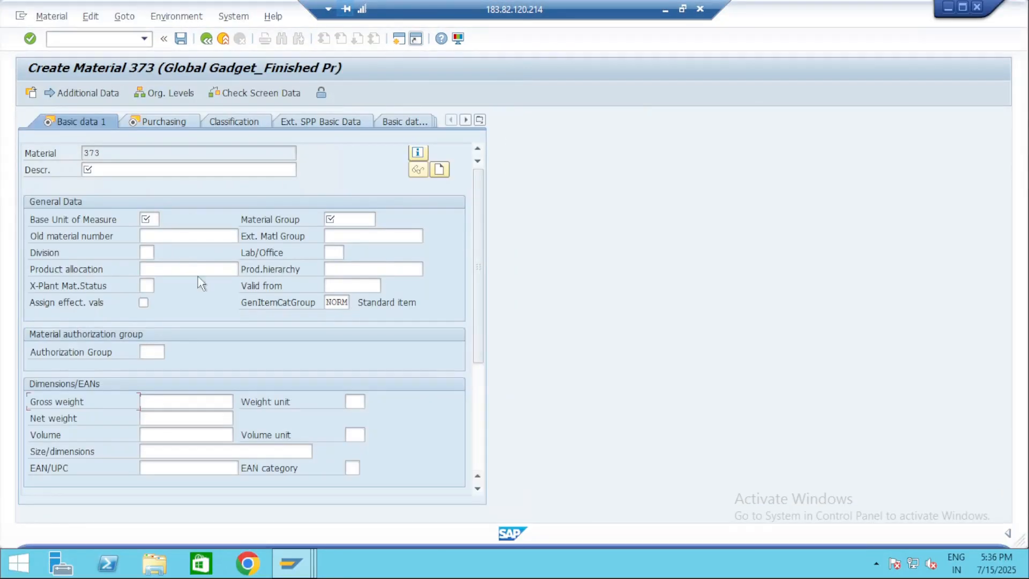
right_click(69, 400)
left_click(140, 107)
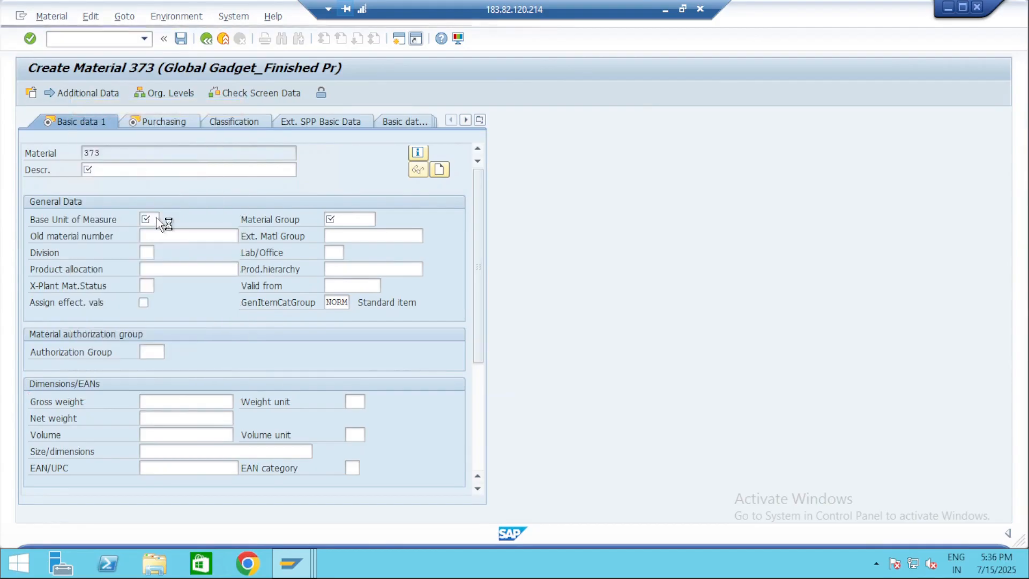
left_click_drag(280, 76, 451, 86)
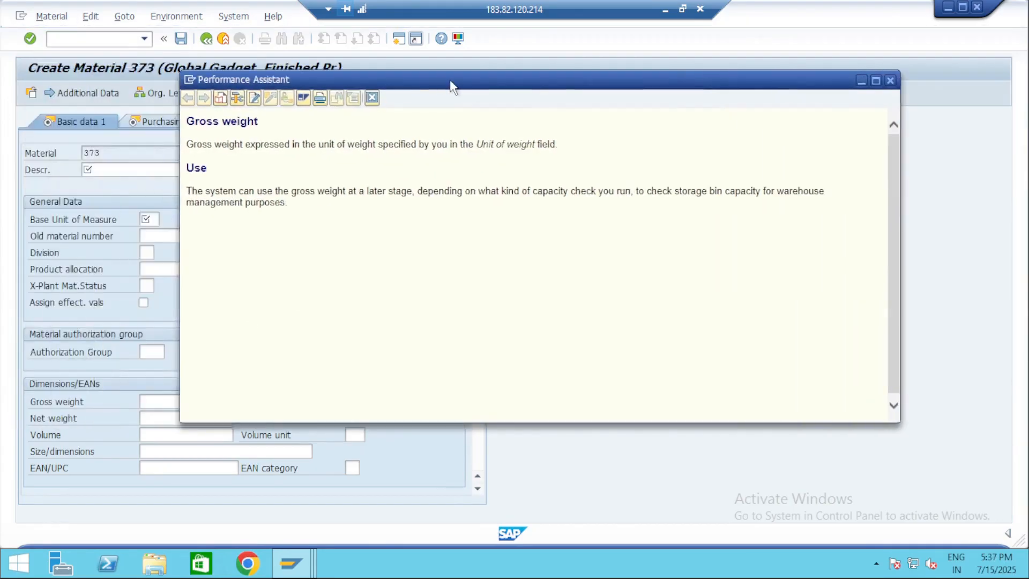
Return to the Field Groups overview and browse its field names, sorting by field selection group and back by field name
key("alt+Tab")
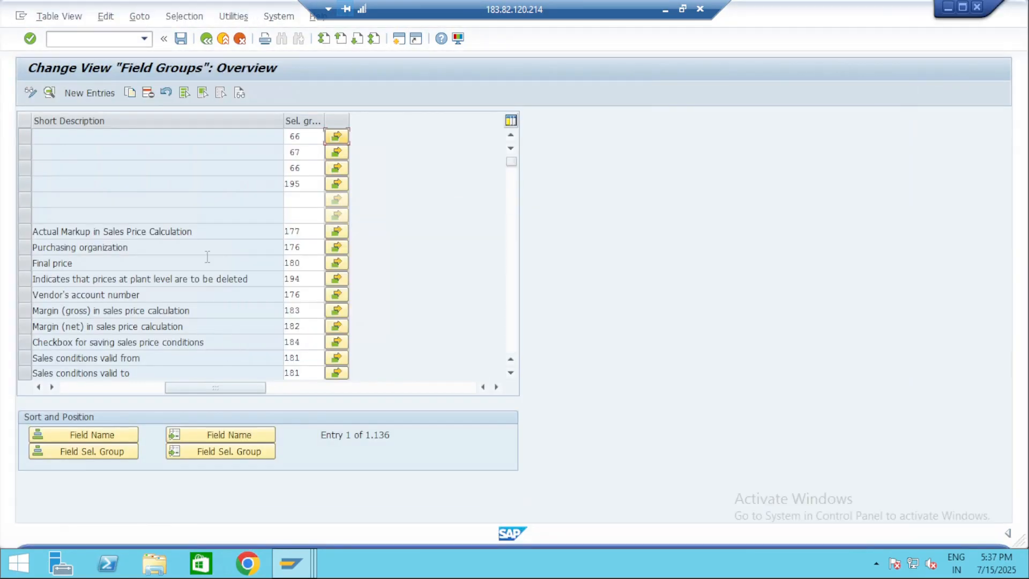
left_click_drag(244, 387, 36, 411)
scroll(270, 265, "down", 3)
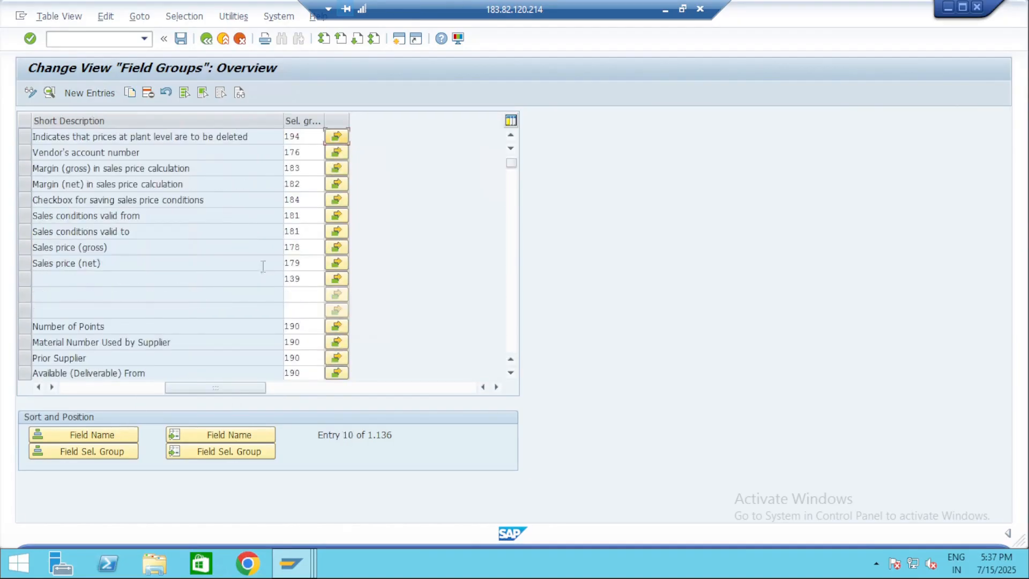
left_click_drag(232, 402, 101, 397)
scroll(249, 299, "down", 4)
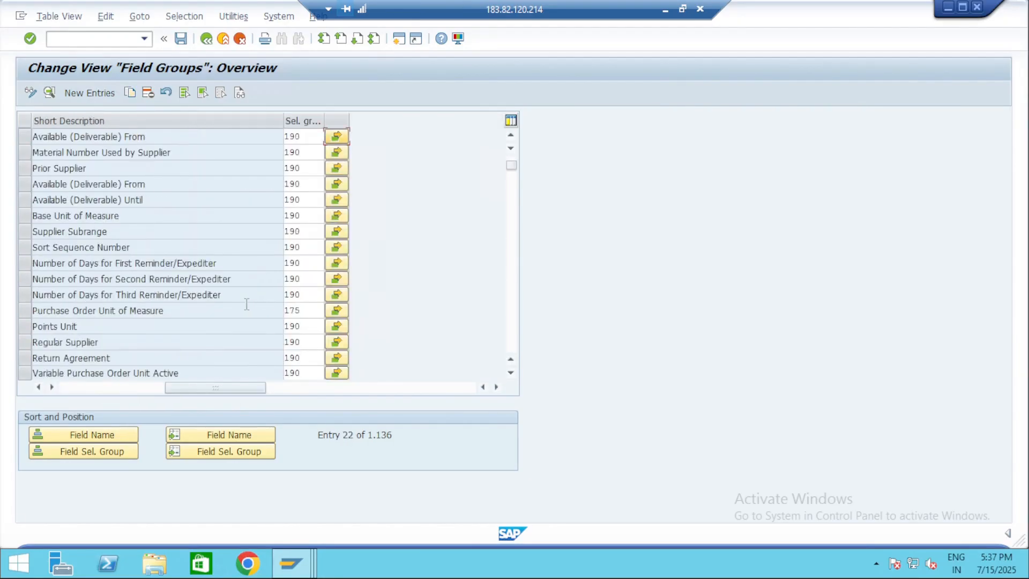
scroll(247, 304, "down", 6)
left_click_drag(207, 388, 91, 391)
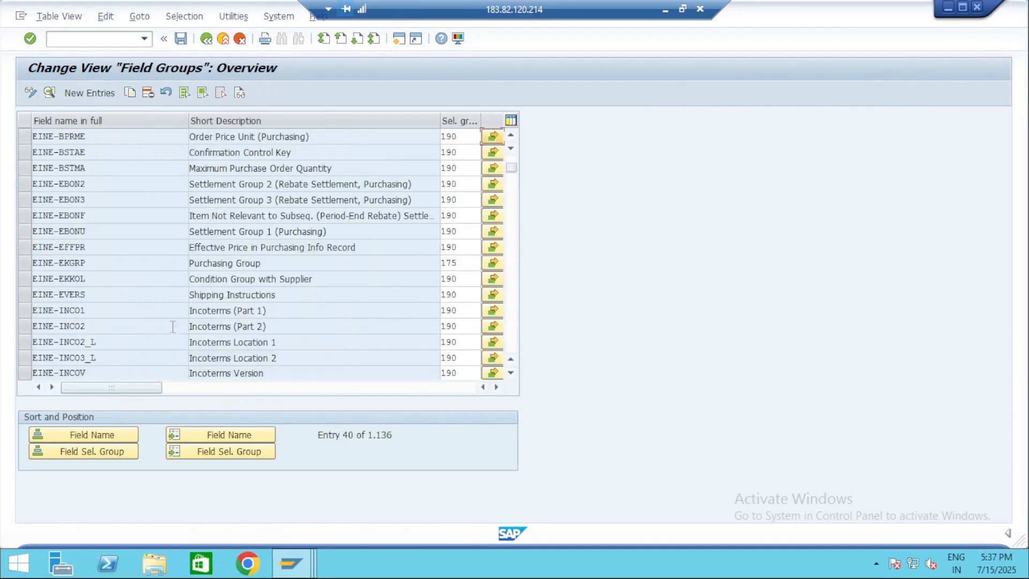
scroll(238, 321, "down", 4)
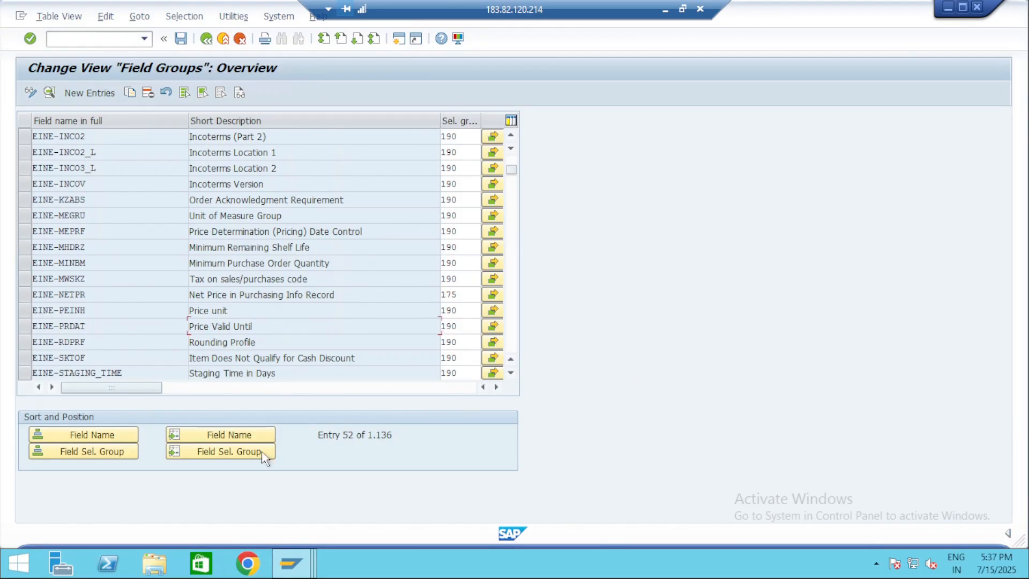
left_click(84, 449)
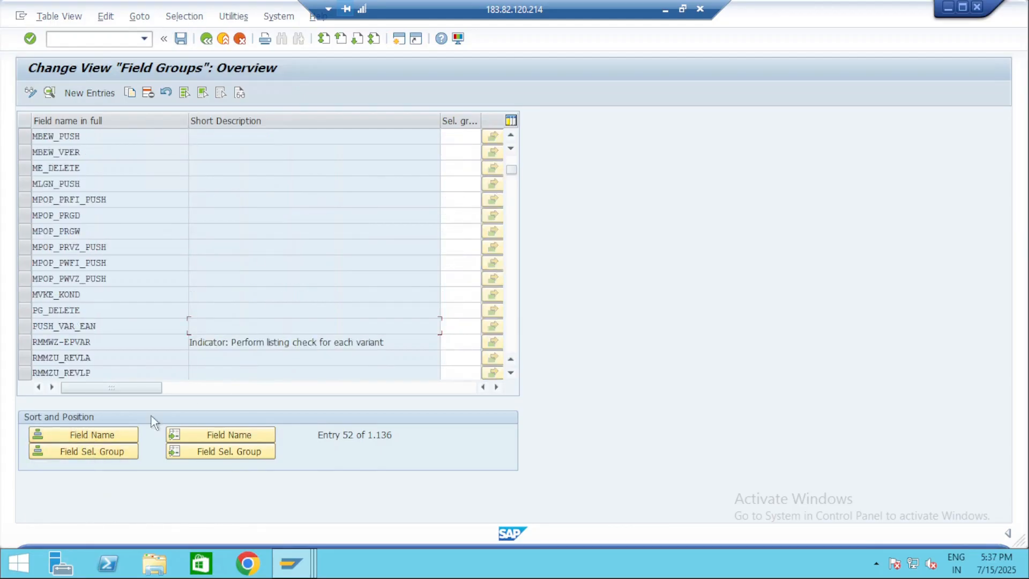
left_click(79, 436)
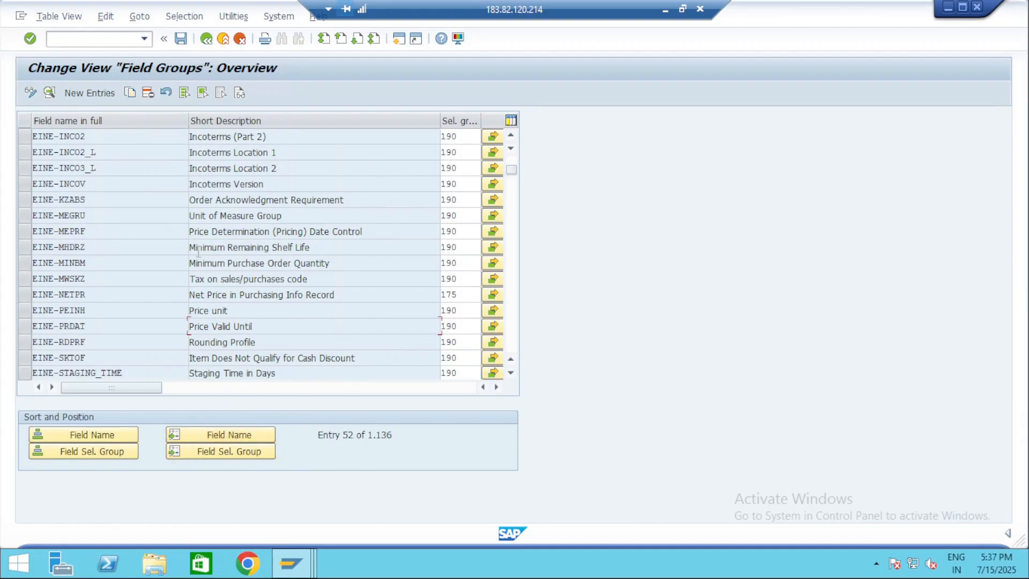
Display the technical information for Gross weight from its help window and examine the table name and field name
key("alt+Tab")
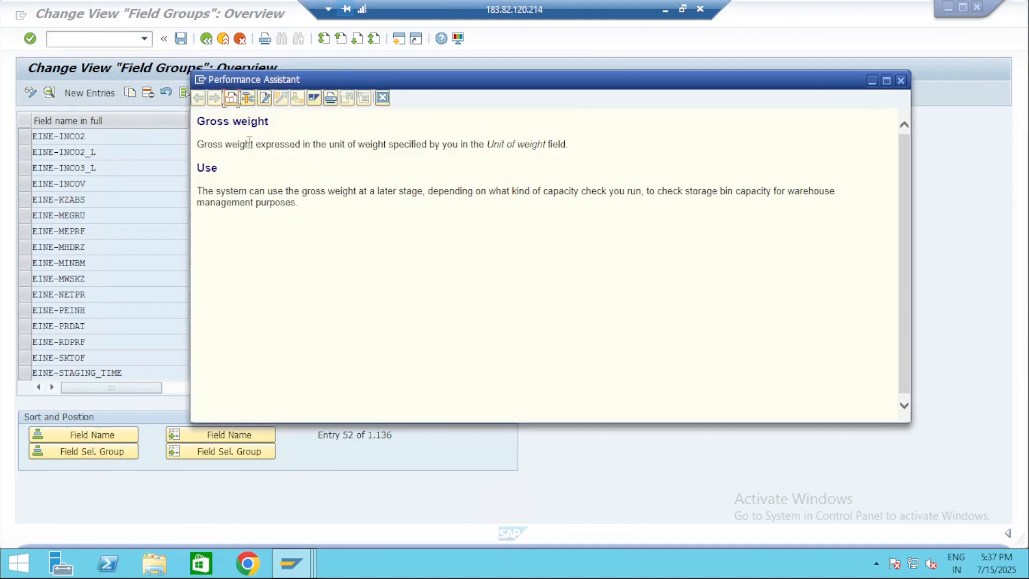
left_click(248, 98)
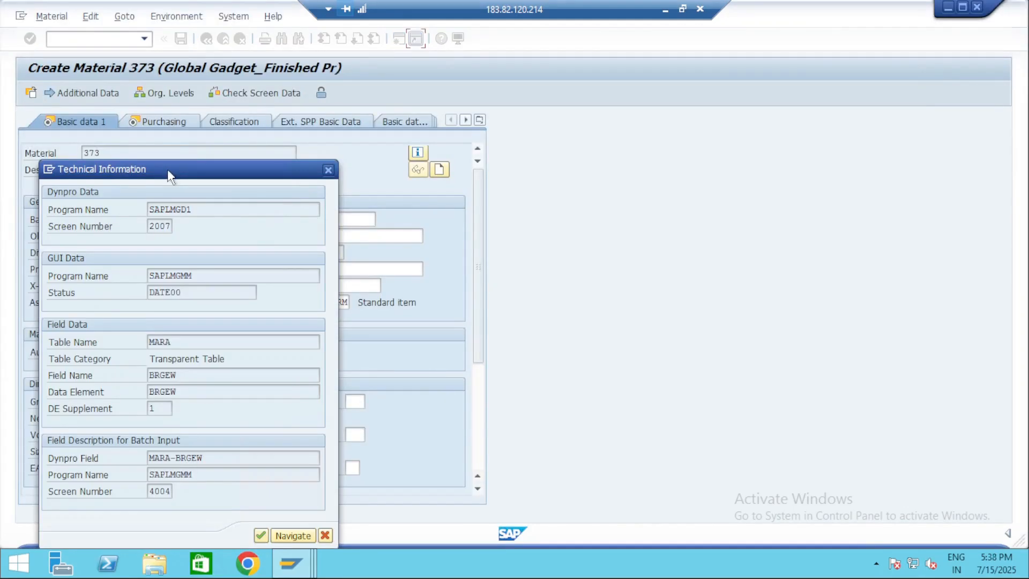
left_click_drag(168, 169, 240, 59)
double_click(235, 231)
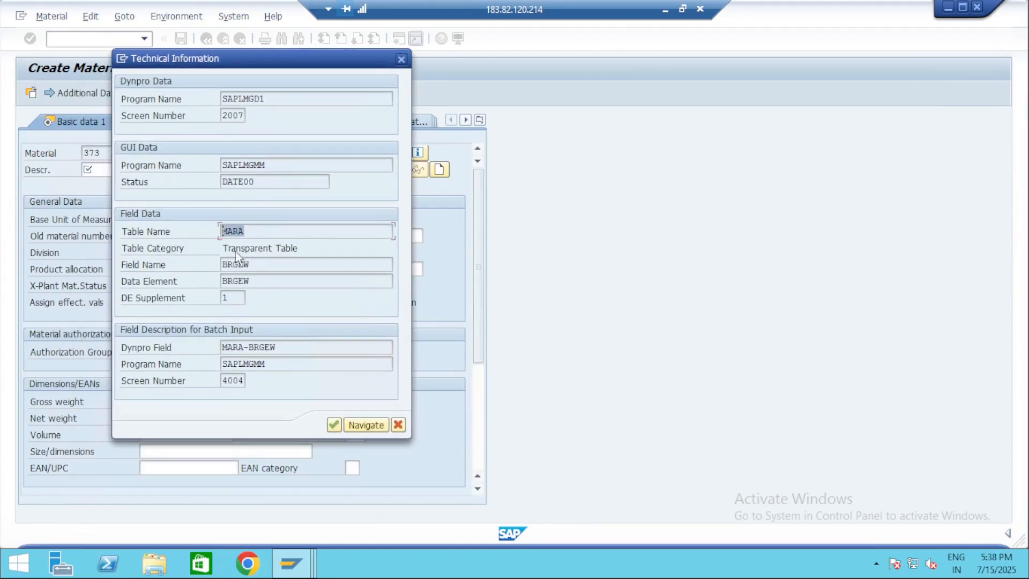
left_click(255, 231)
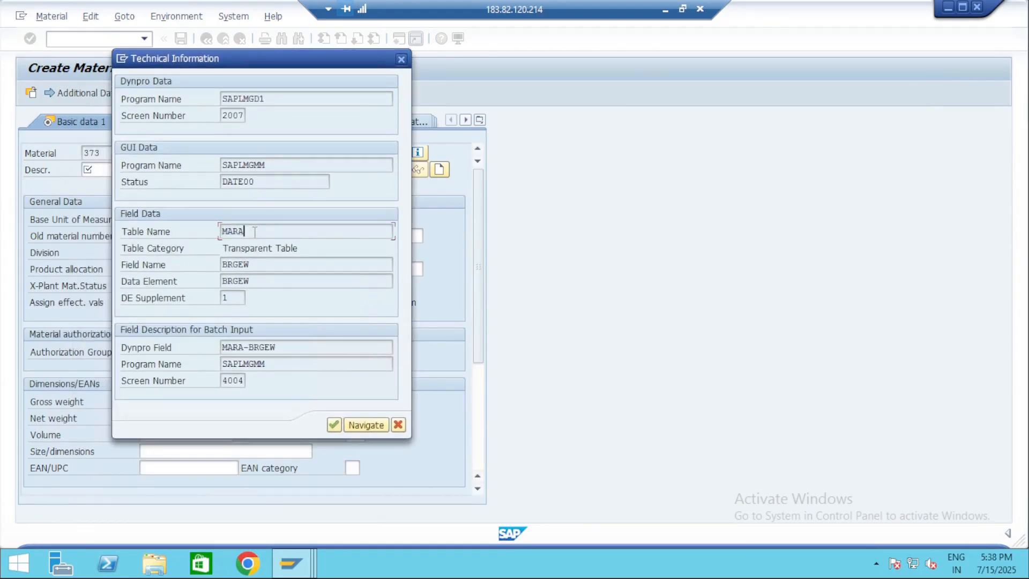
double_click(263, 267)
left_click(250, 265)
left_click_drag(232, 70, 590, 105)
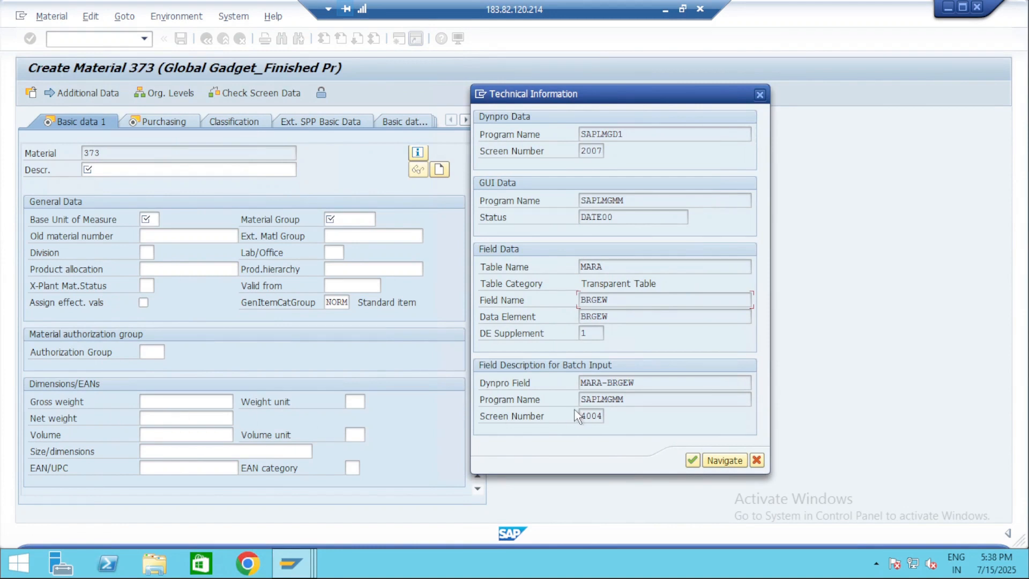
Copy the dynpro field name MARA-BRGEW and close the technical information and help windows
left_click(639, 383)
left_click_drag(639, 382, 572, 387)
key("ctrl+c")
left_click(760, 94)
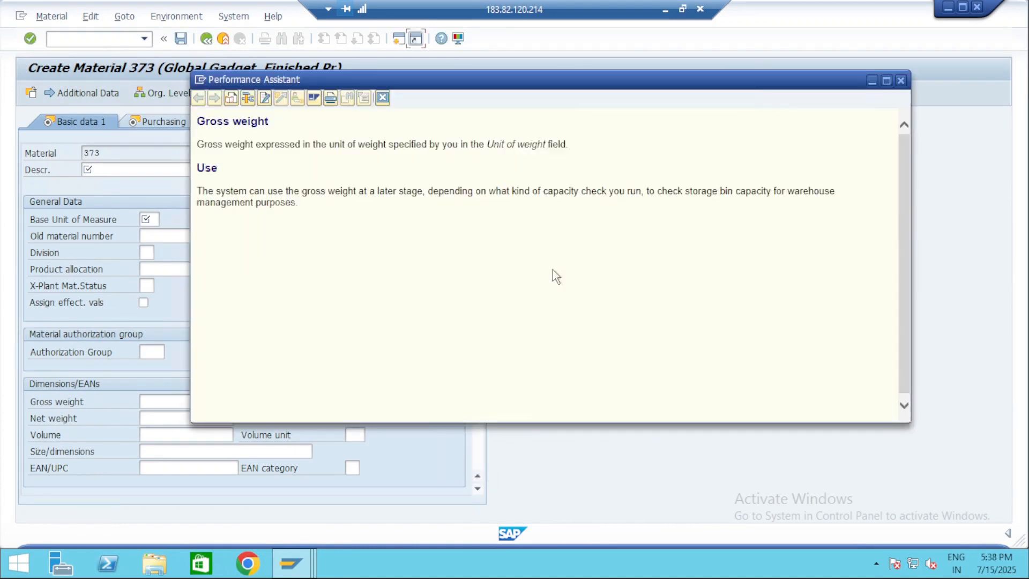
left_click(901, 81)
Position the Field Groups overview on MARA-BRGEW and open the data screen field selection for its group
key("alt+Tab")
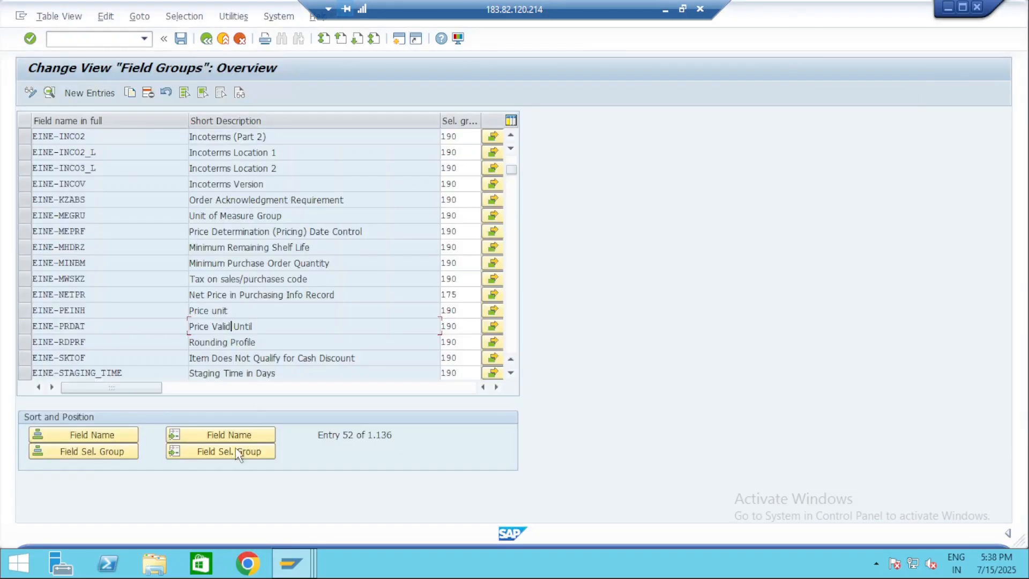
left_click(236, 435)
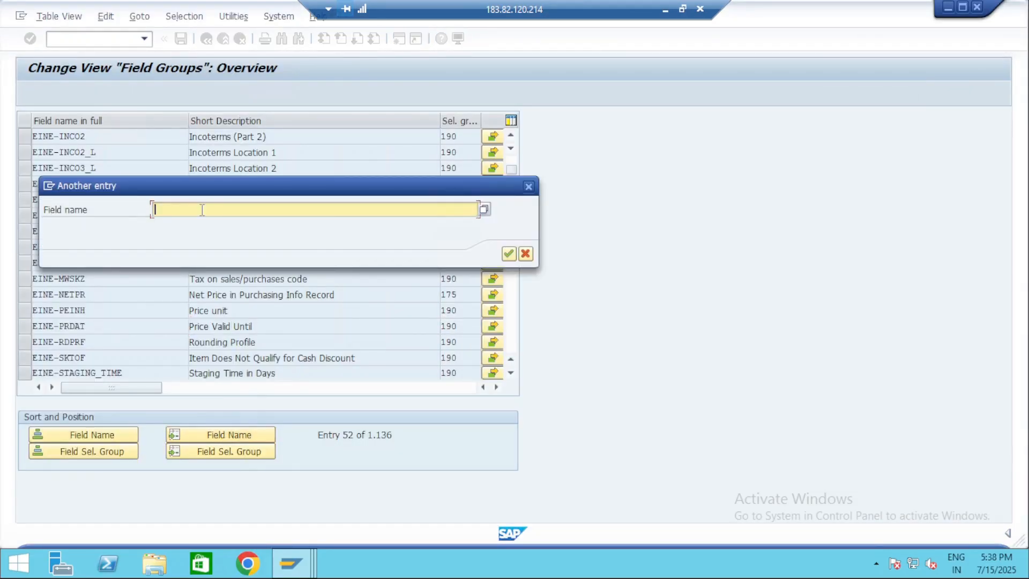
key("ctrl+v")
key("Return")
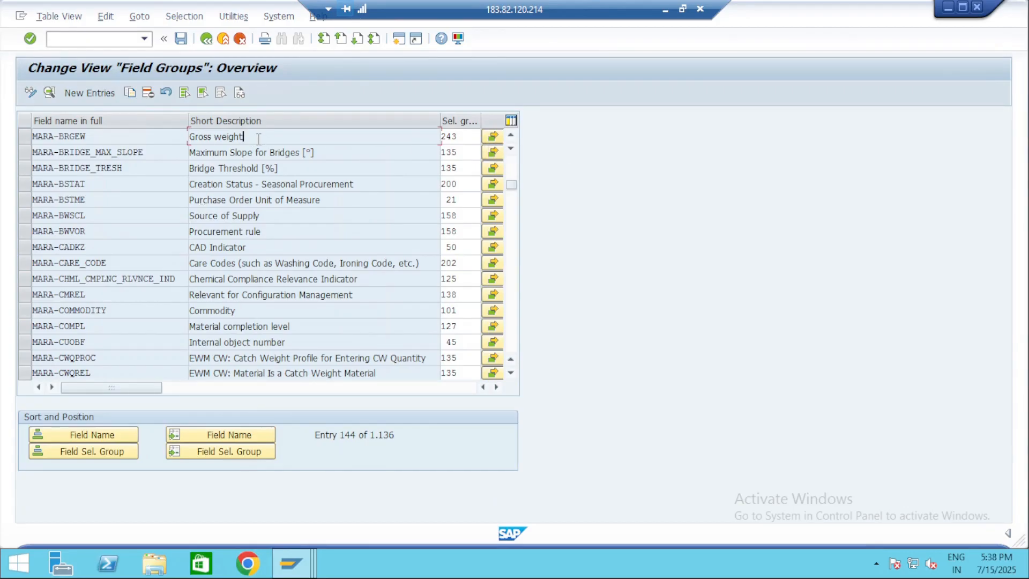
left_click(460, 136)
left_click(493, 138)
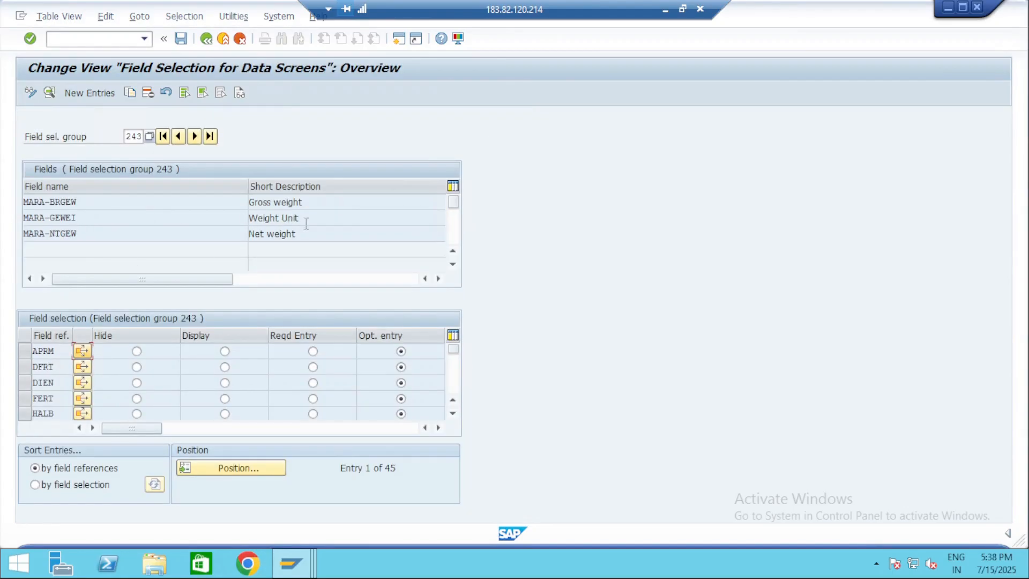
Position the field selection list of group 243 on field reference MM01 and select that row
left_click(314, 203)
left_click(231, 472)
type("MM01")
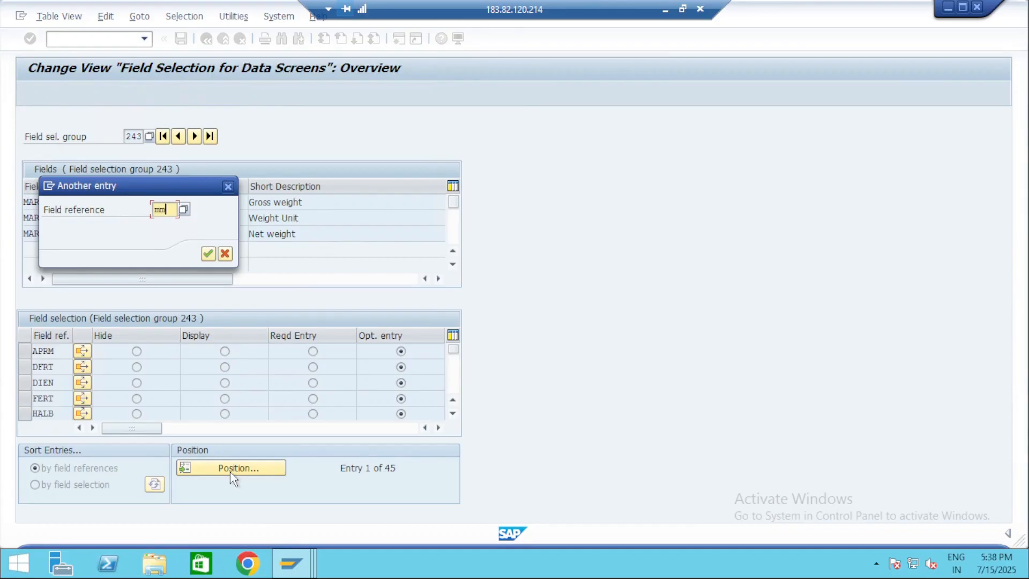
key("Return")
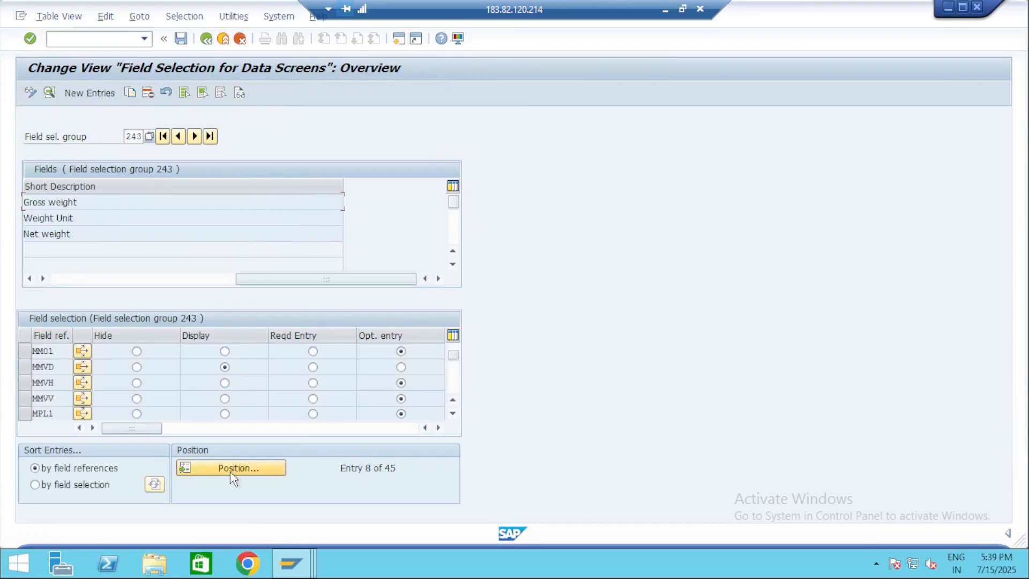
left_click(25, 351)
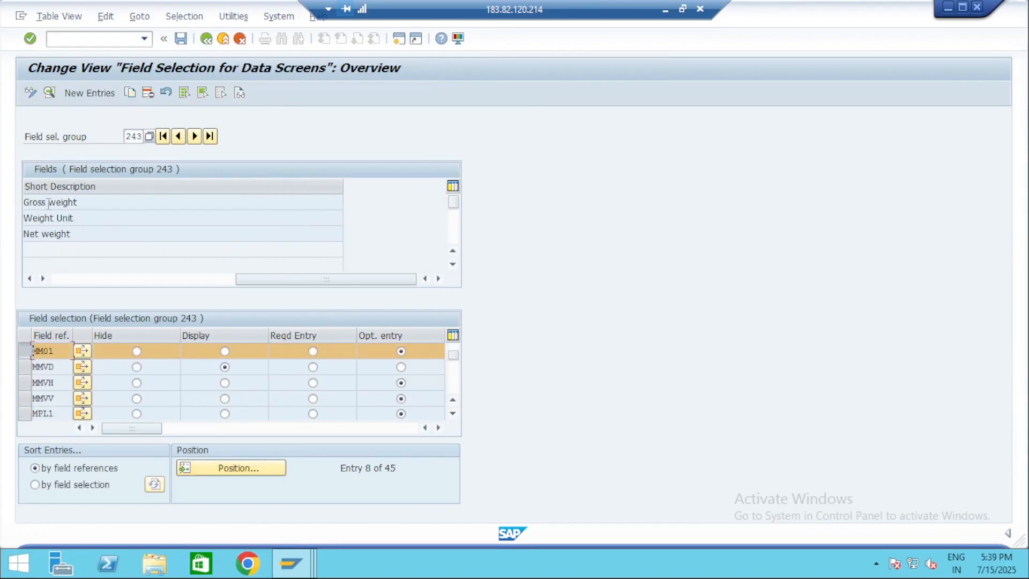
Set field reference MM01 to Display for the weight fields in group 243 and switch to the Create Material session
left_click(134, 279)
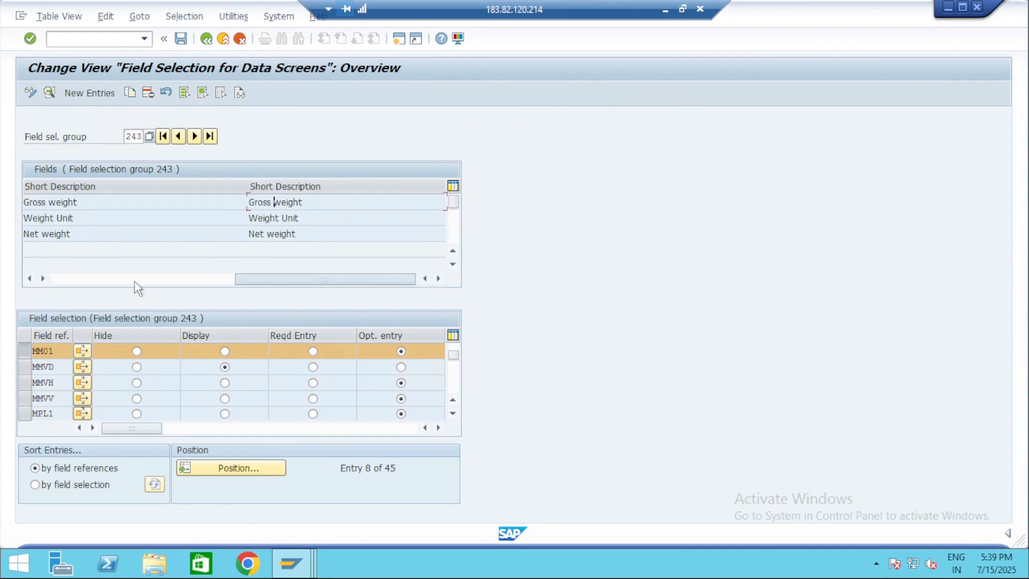
left_click(313, 352)
left_click(224, 351)
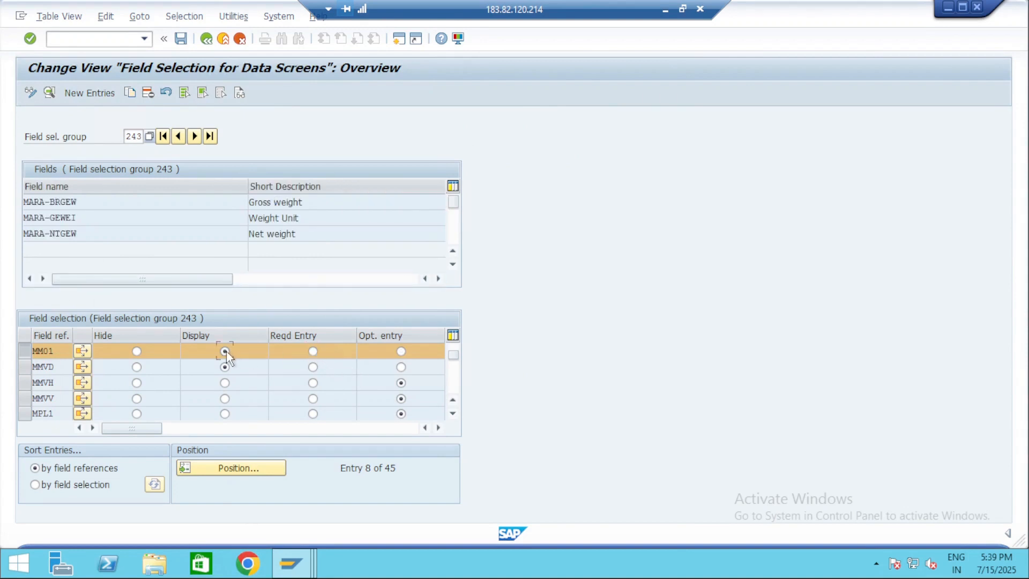
key("alt+Tab")
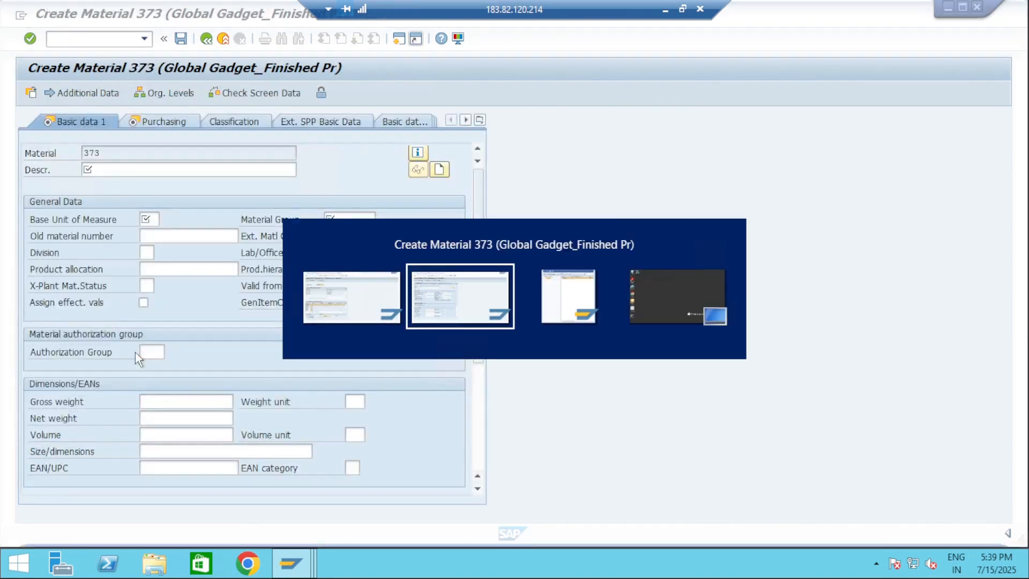
Switch to the SAP MM Demo Google Sheet, review the Display, Optional, Required and Hide field statuses, and return to the SAP field selection session
key("alt+Tab")
left_click(684, 10)
key("alt+Tab")
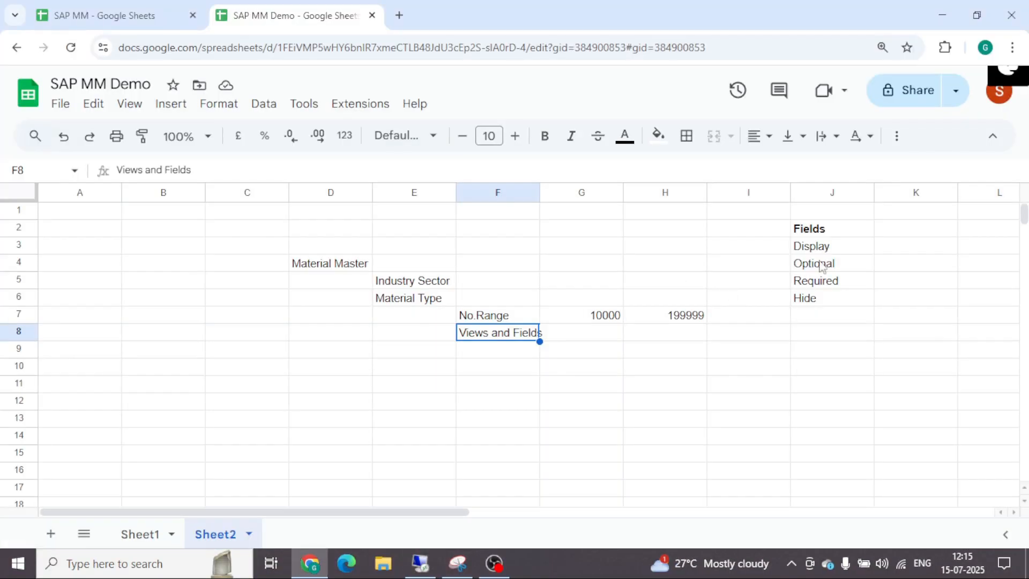
left_click(834, 248)
left_click(834, 266)
left_click(833, 281)
left_click(828, 298)
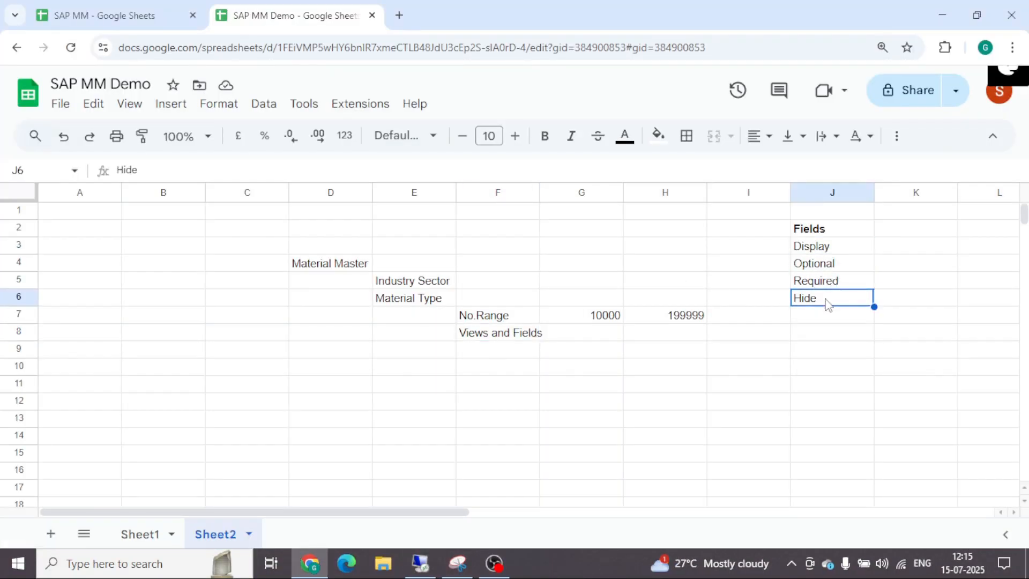
key("alt+Tab")
double_click(313, 20)
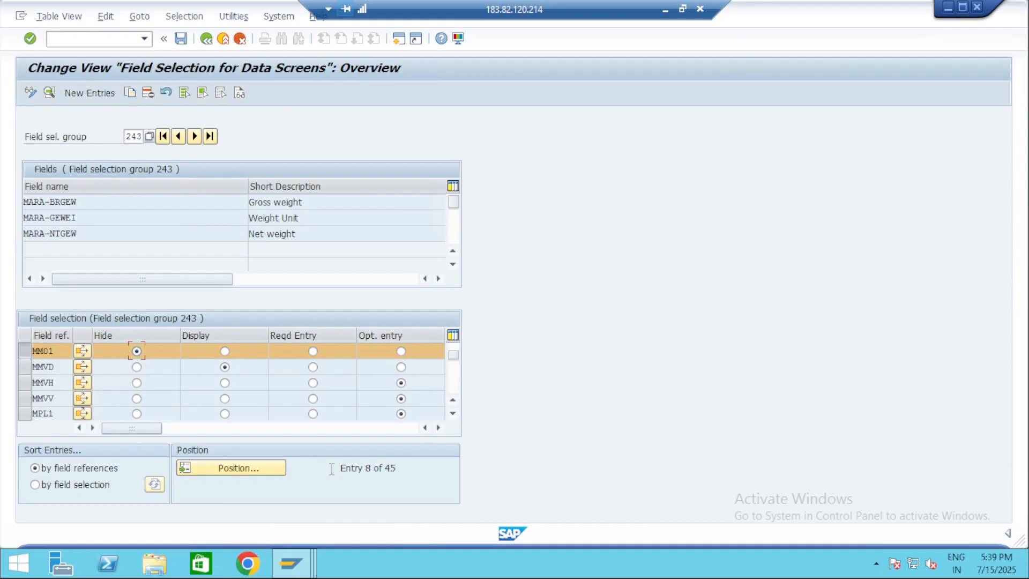
Set field reference MM01 to optional entry in field selection group 243 and return to the Field Groups overview
left_click(313, 352)
left_click(402, 352)
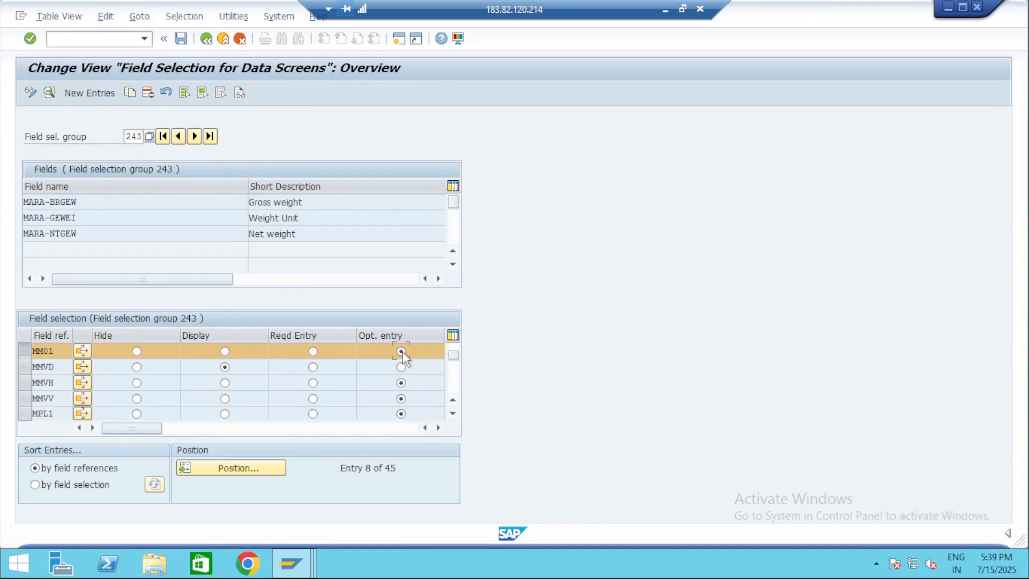
left_click(313, 352)
left_click(206, 39)
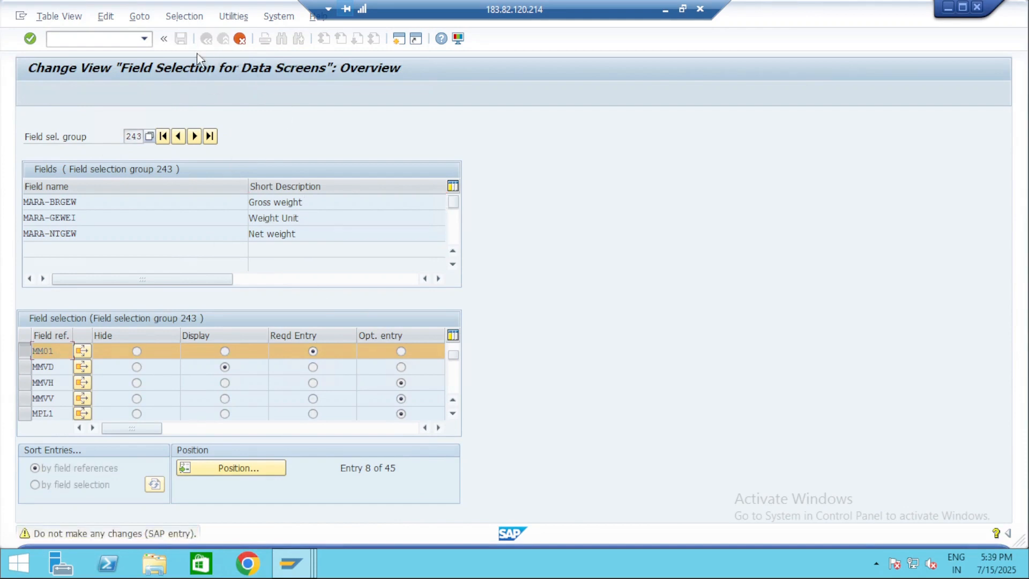
left_click(239, 38)
left_click(220, 278)
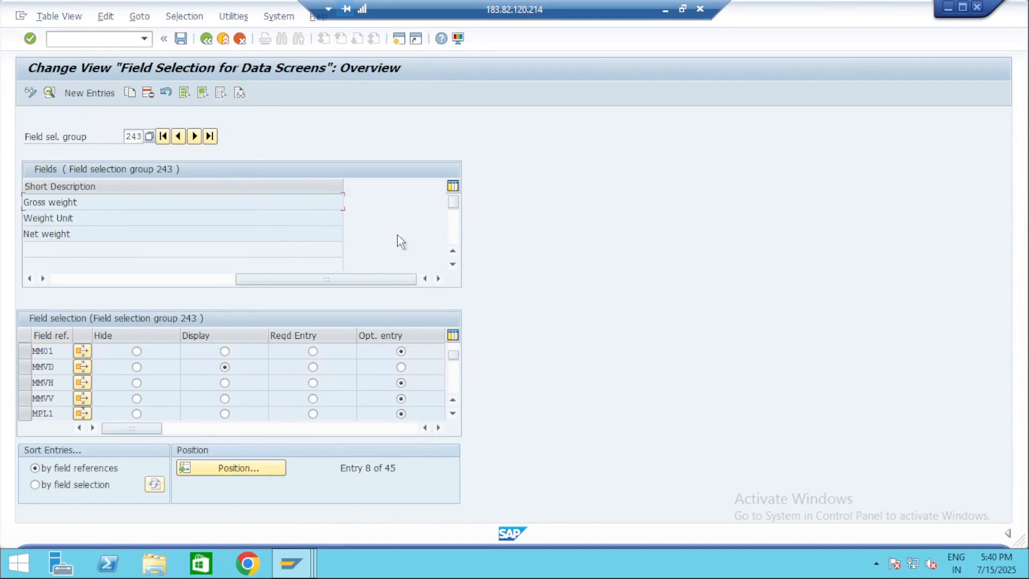
left_click(207, 39)
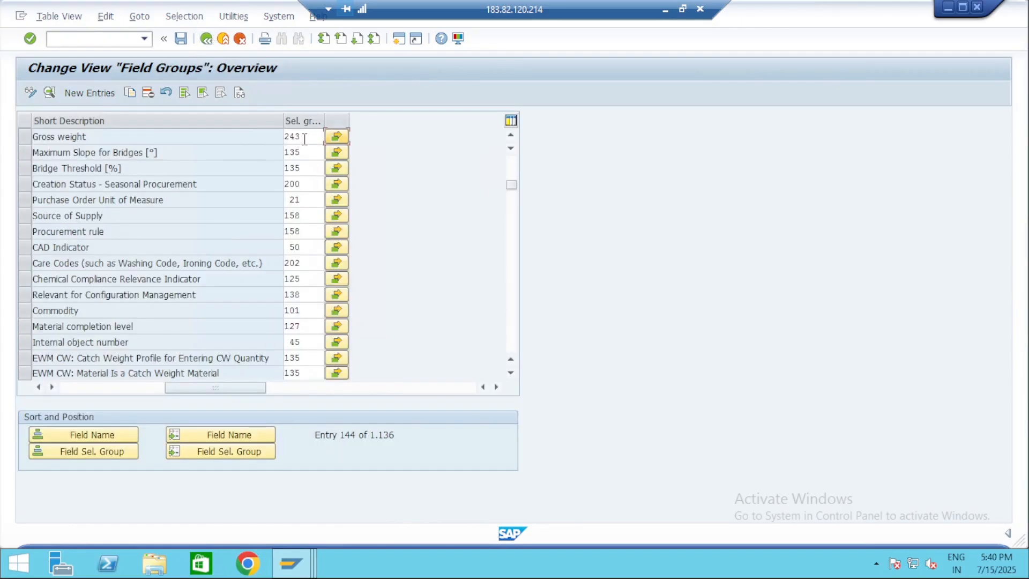
Assign the Gross weight field to field selection group 213 and open that group's field selection for data screens
left_click(305, 139)
key("BackSpace")
key("BackSpace")
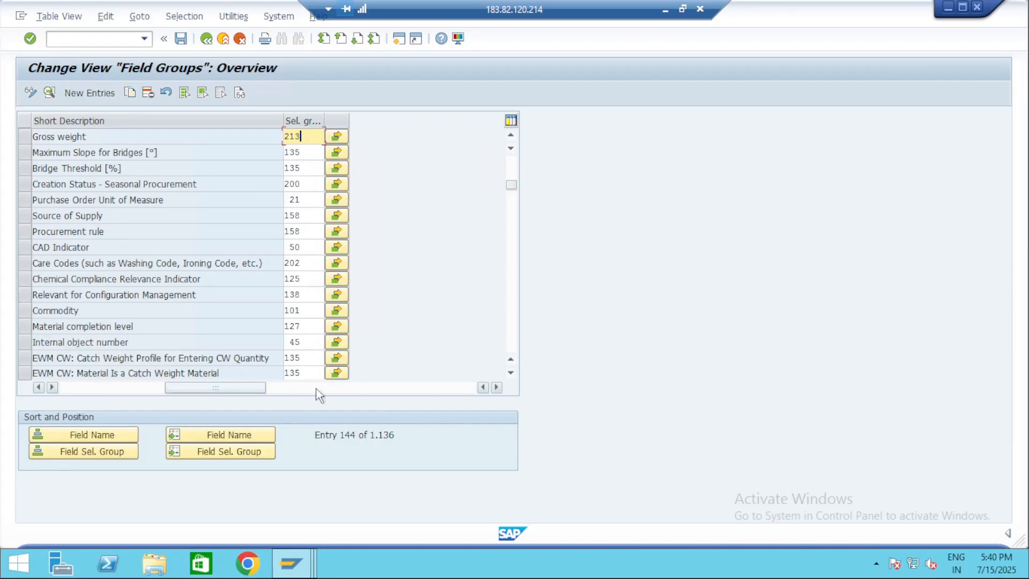
left_click_drag(311, 136, 272, 137)
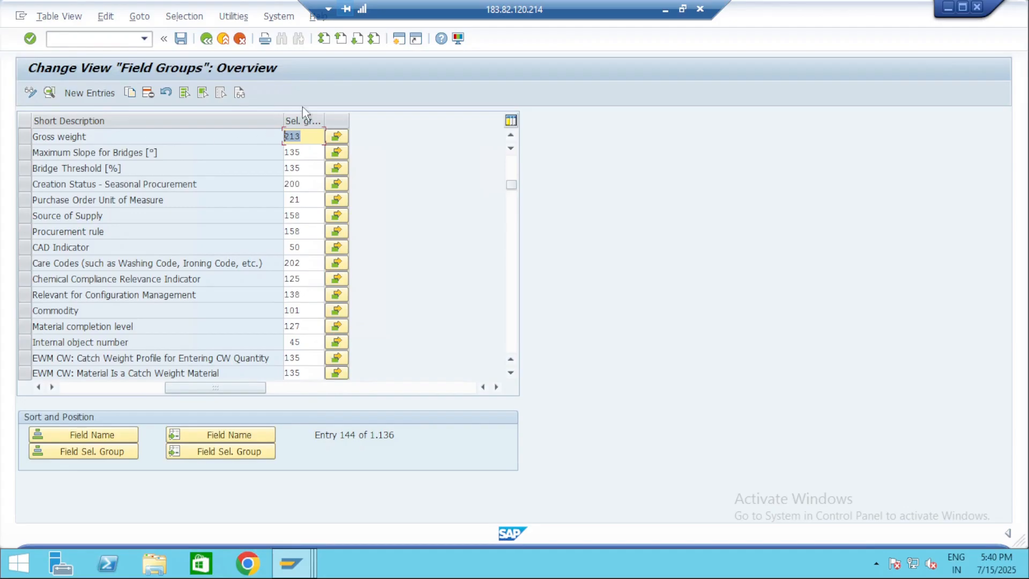
left_click(337, 140)
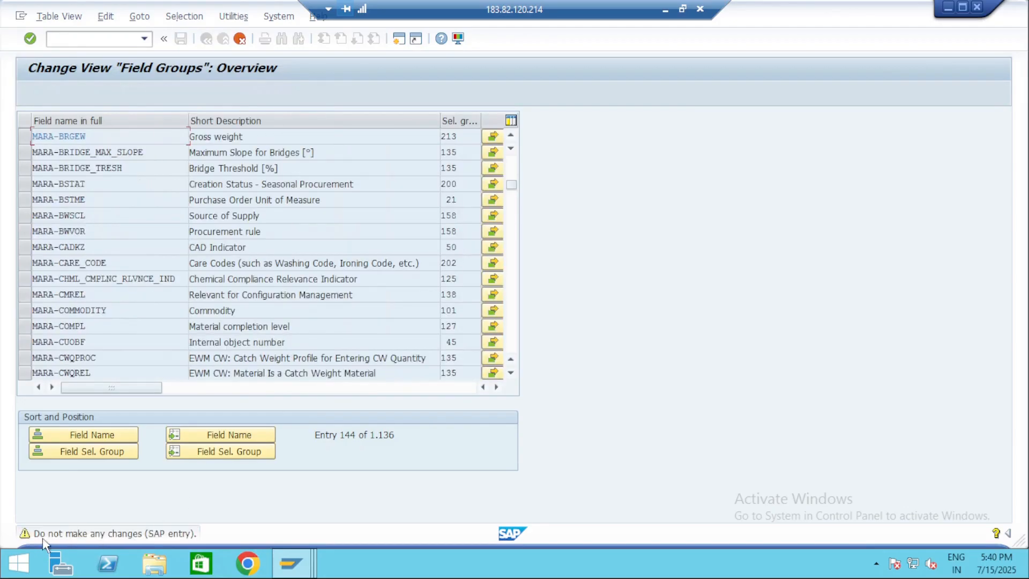
double_click(396, 143)
left_click(229, 281)
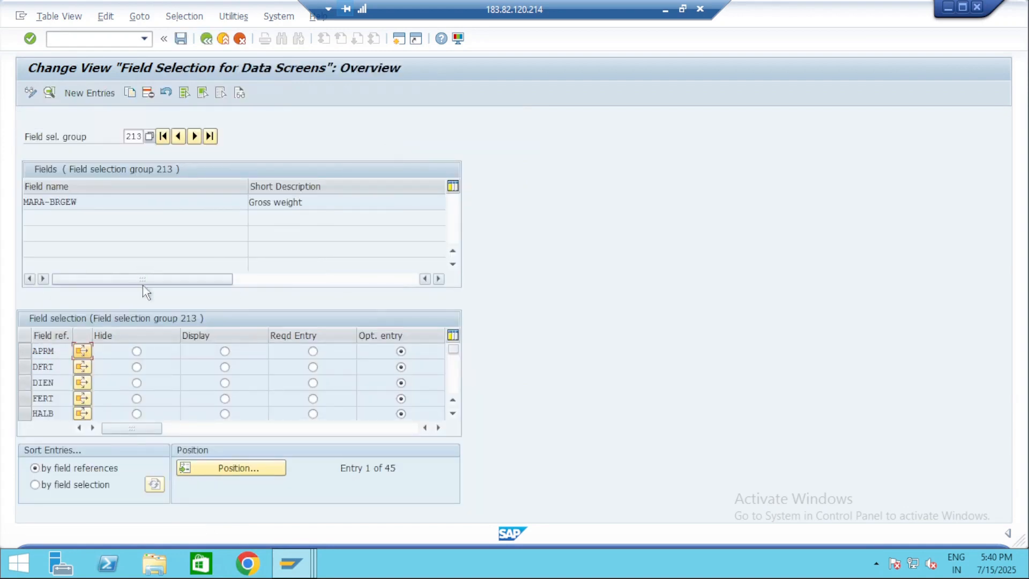
Position the field selection list of group 213 on field reference MM01 and set it to required entry for Gross weight
double_click(133, 136)
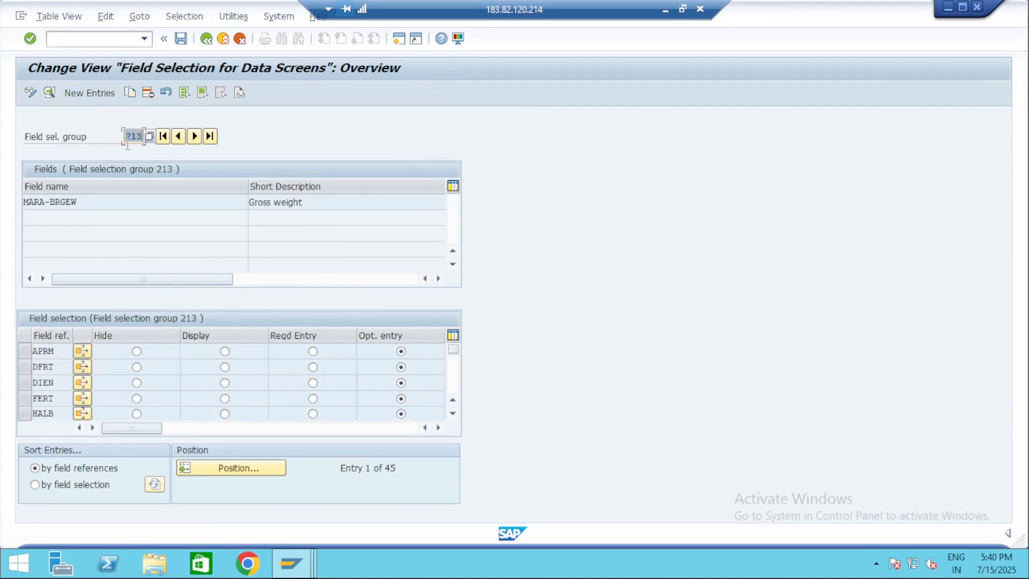
left_click_drag(321, 206, 167, 204)
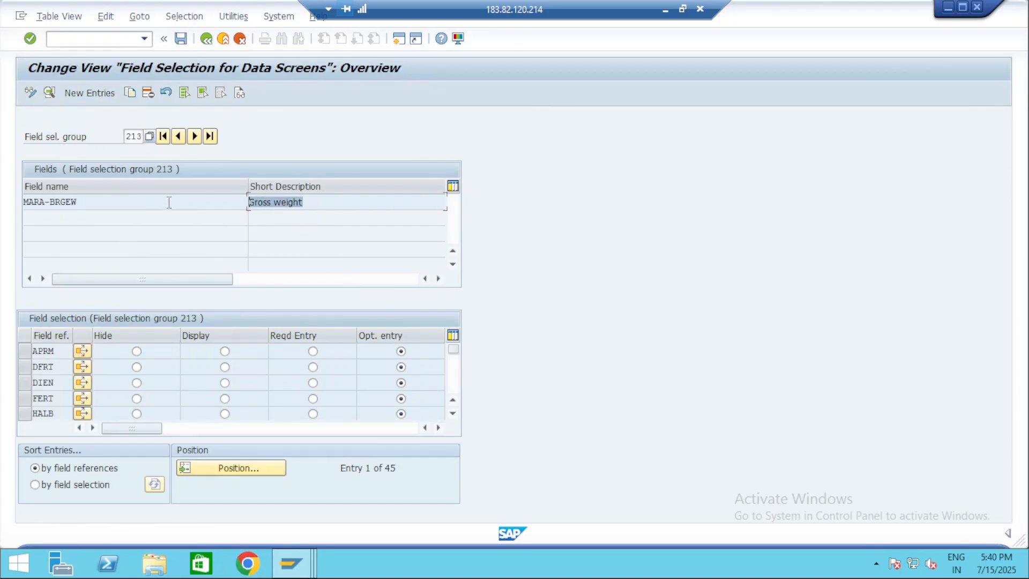
left_click(168, 203)
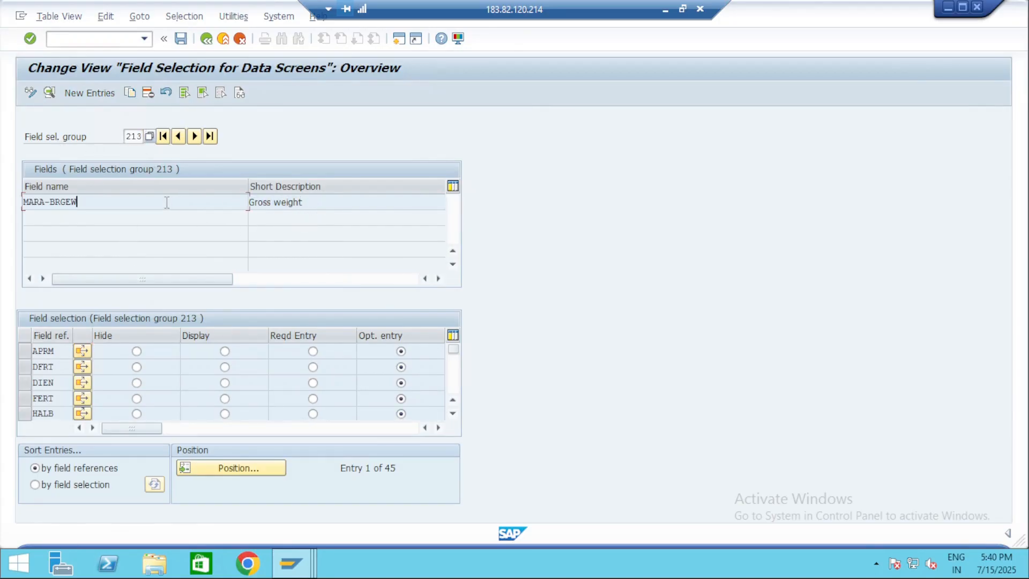
left_click(231, 475)
type("MM01")
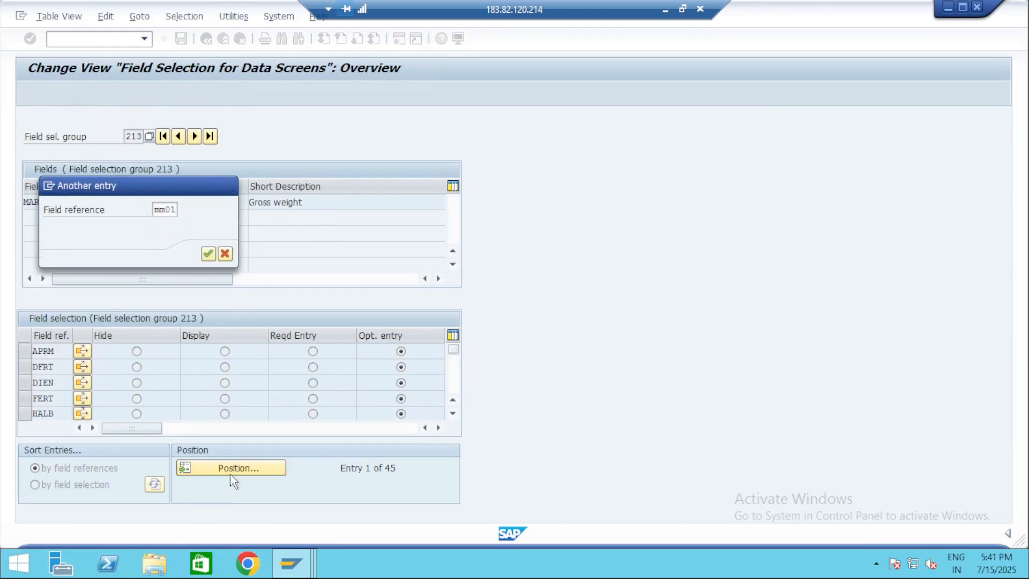
key("Return")
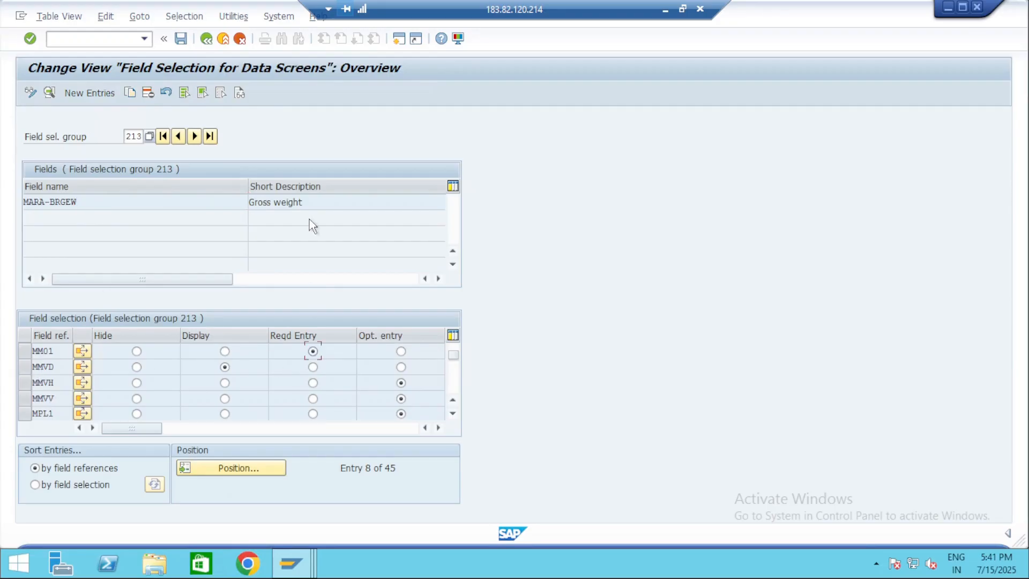
Save the field selection changes for group 213 and go back to the Display IMG structure
left_click(181, 39)
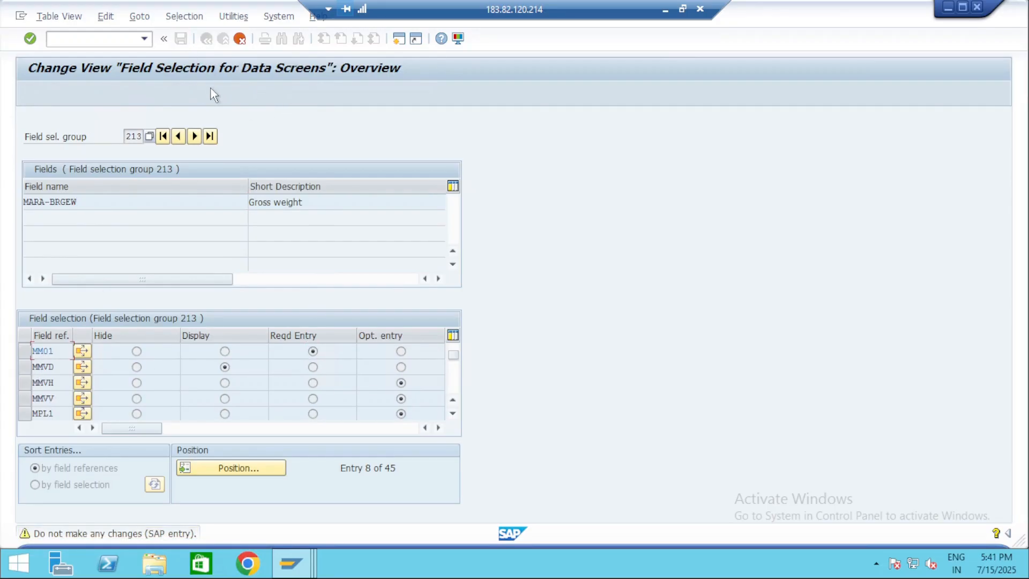
key("Return")
key("Return")
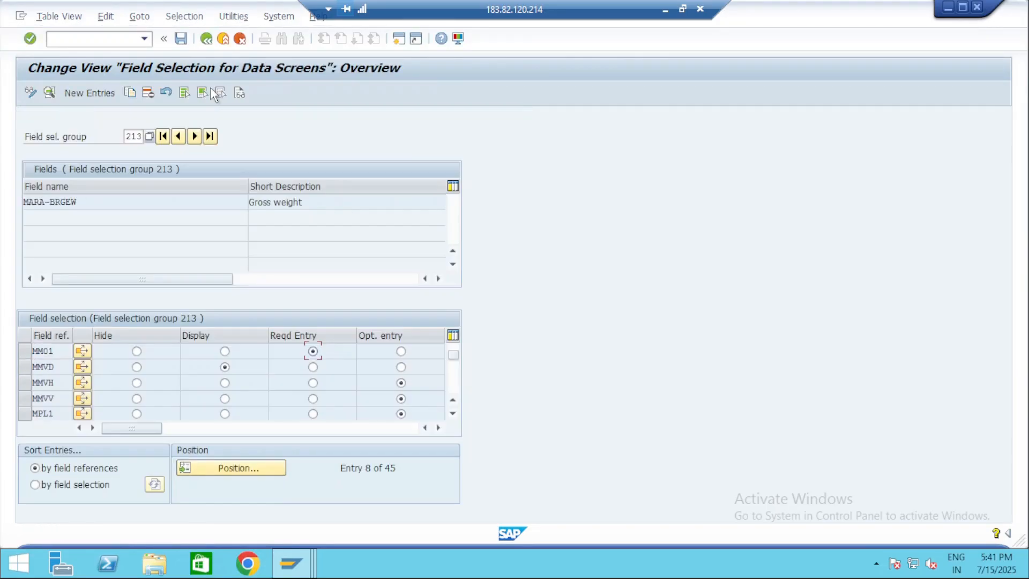
left_click(207, 40)
left_click(206, 40)
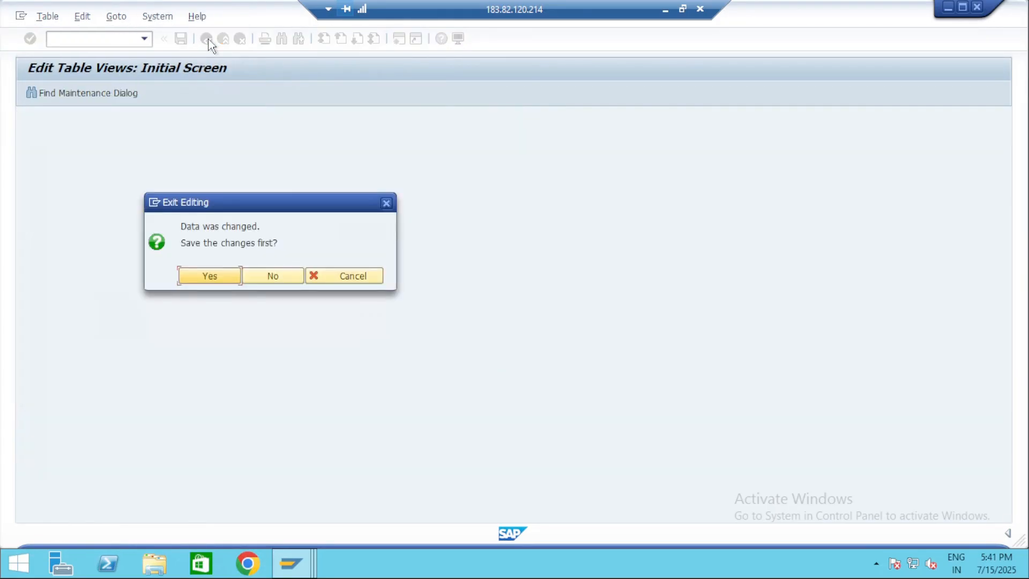
key("Return")
key("Return")
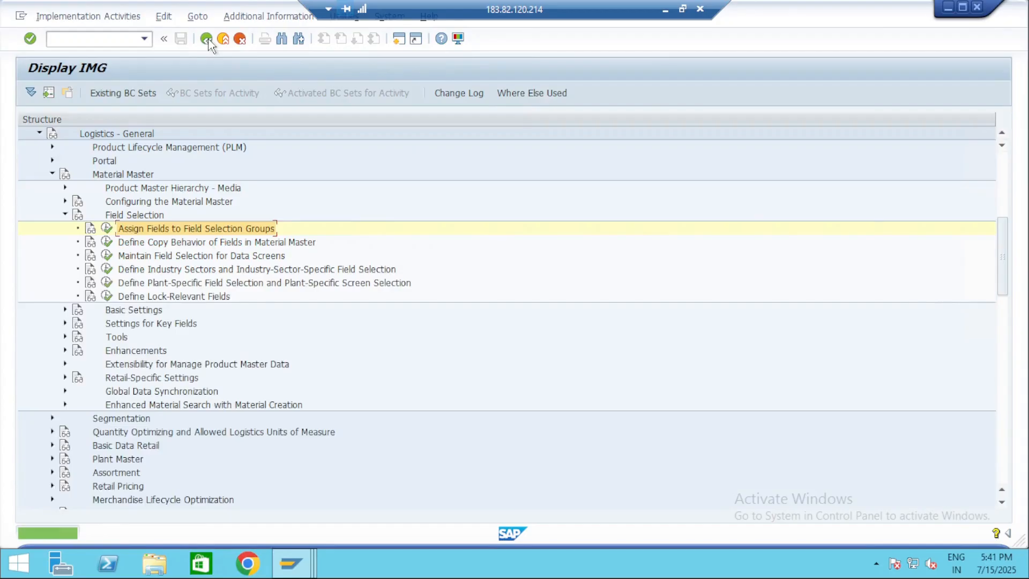
Restart material creation with /nmm01 and open Basic data 1 for industry sector W, material type ZGFP and plant MP15
key("alt+Tab")
type("/nmm01")
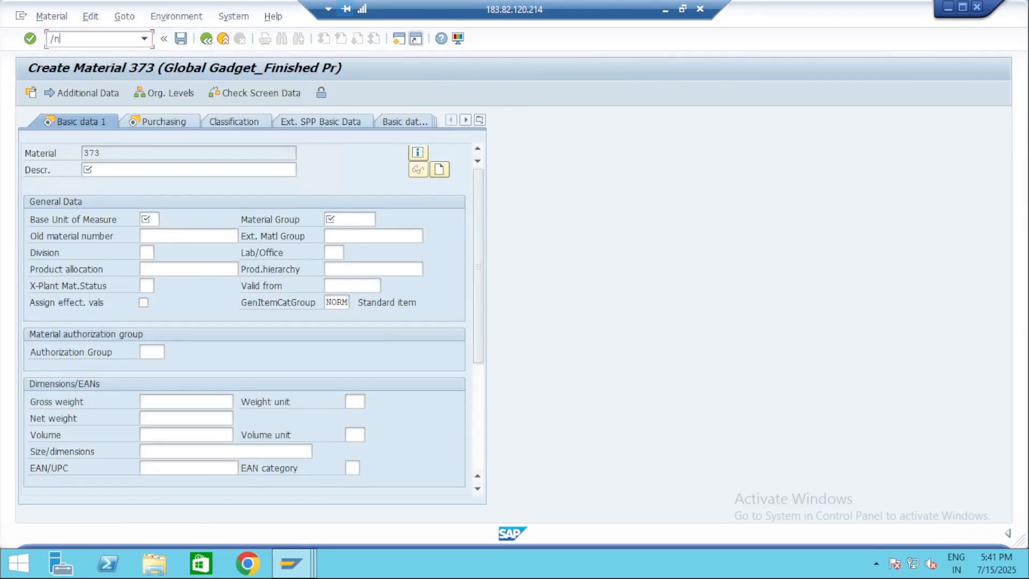
key("Return")
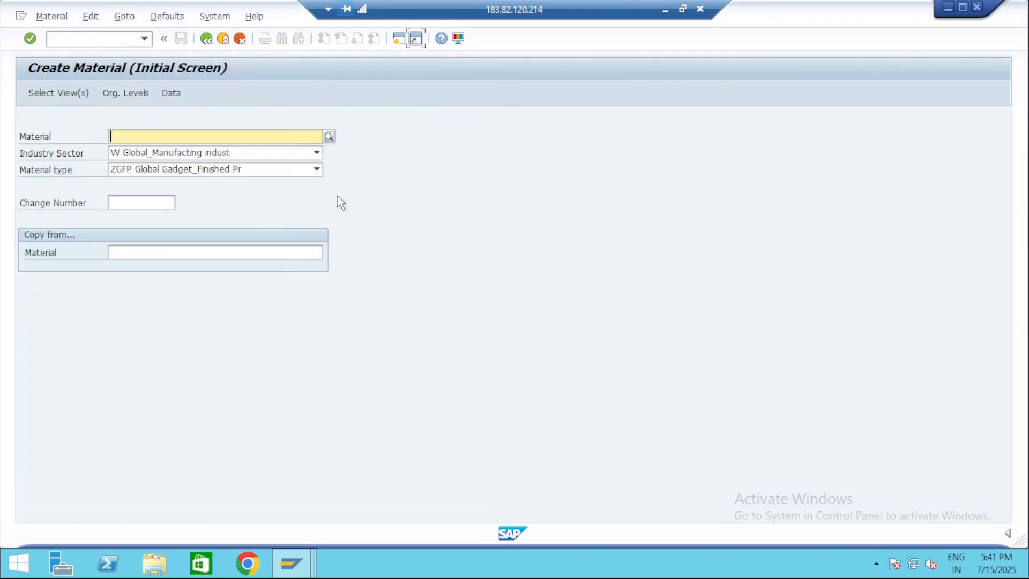
key("Return")
key("Return")
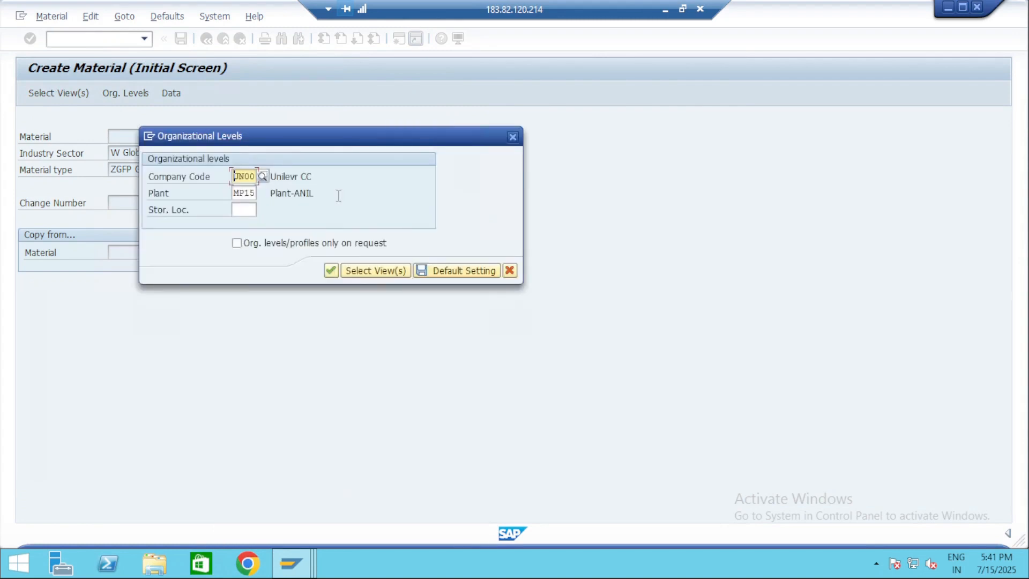
key("Return")
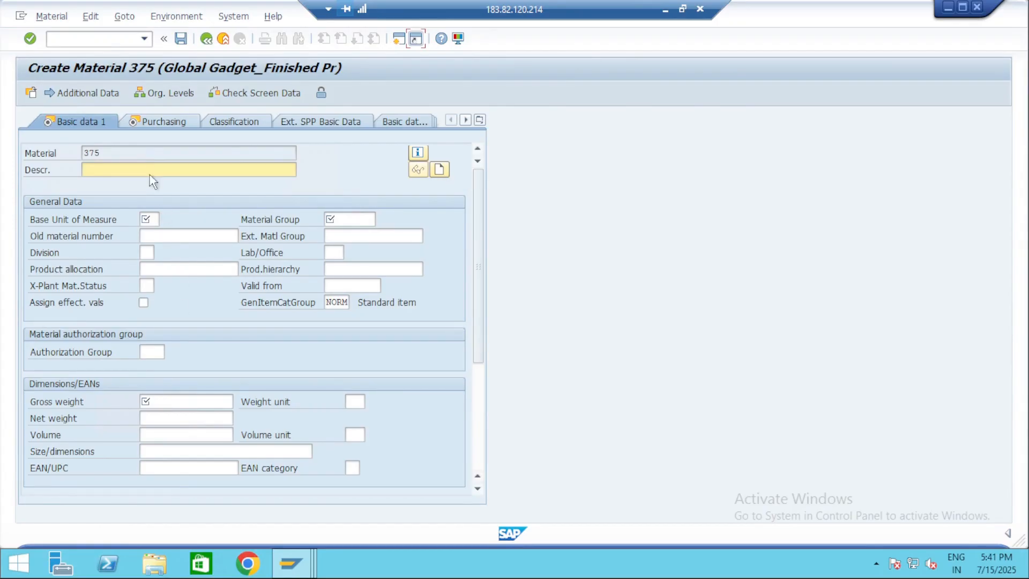
left_click(153, 218)
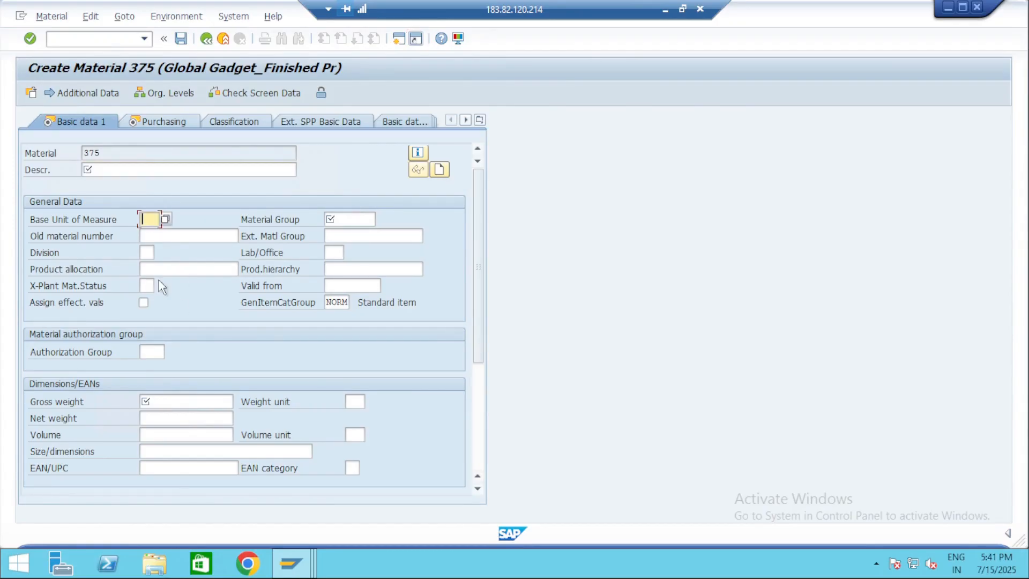
left_click(168, 234)
Review the four field statuses, Material Type and Views and Fields entries in the Google Sheet, and return to the Create Material session
key("alt+Tab")
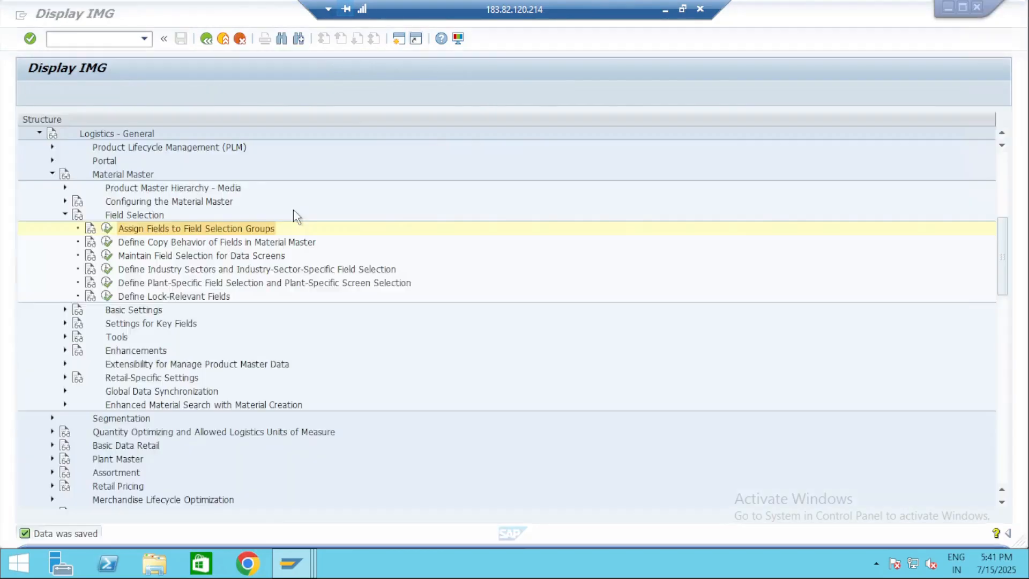
key("alt+Tab")
left_click(683, 9)
key("alt+Tab")
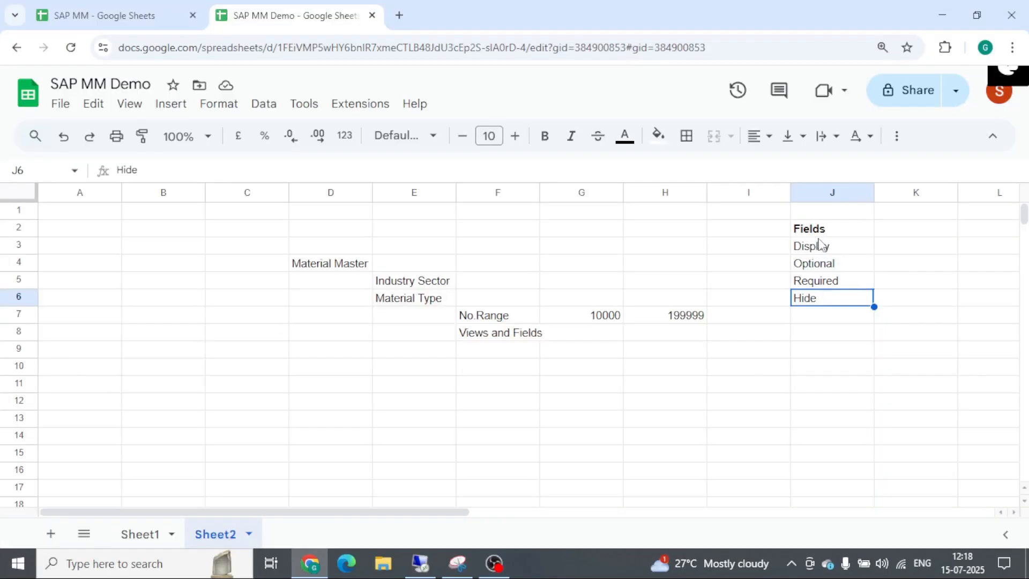
left_click(820, 246)
left_click(819, 263)
left_click(818, 280)
left_click(814, 303)
left_click(492, 339)
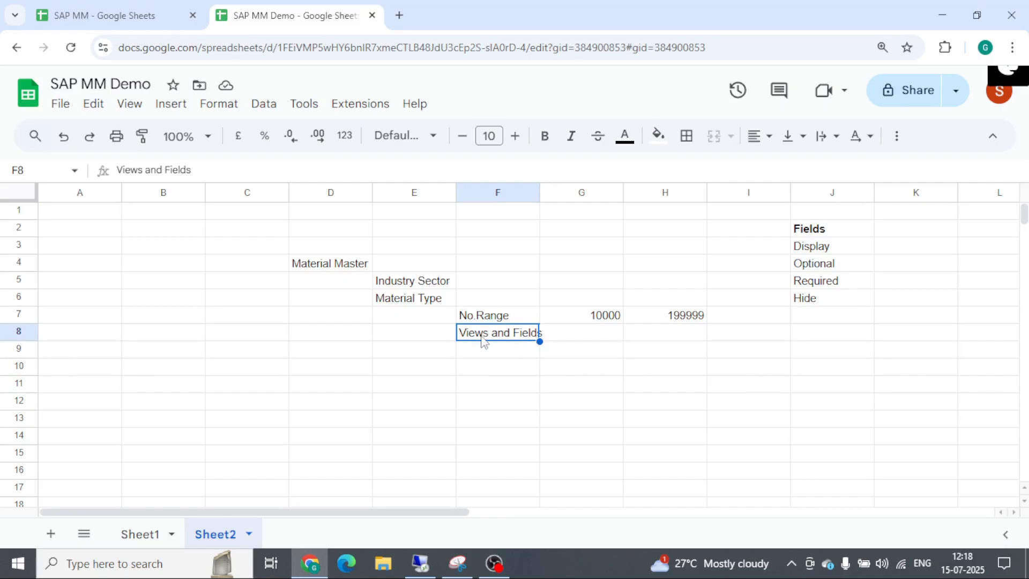
left_click(407, 301)
left_click(501, 343)
key("alt+Tab")
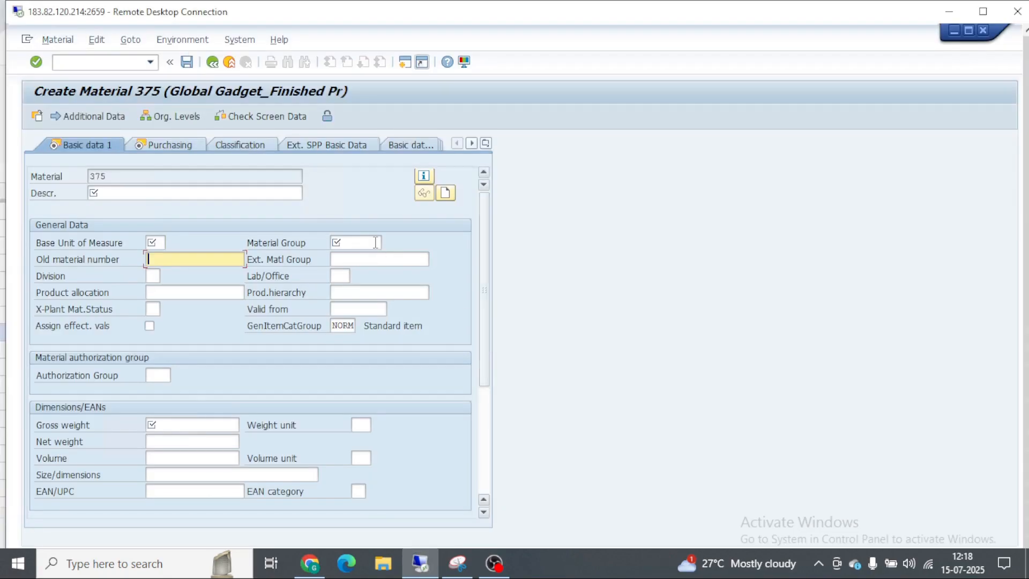
double_click(294, 17)
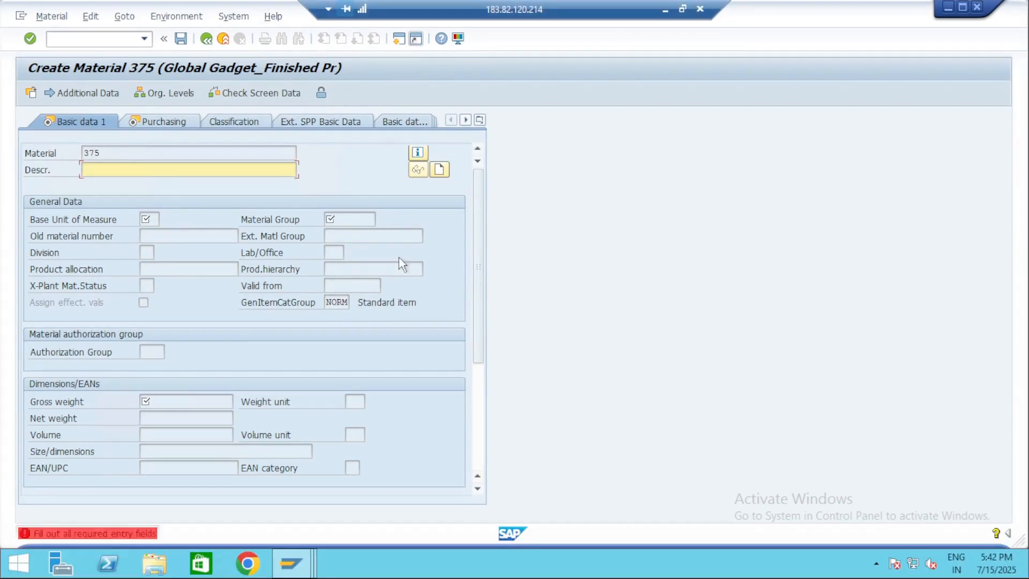
Open Define Structure of Data Screens for Each Screen Sequence under Configuring the Material Master in the IMG and place the cursor on sequence 21
key("alt+Tab")
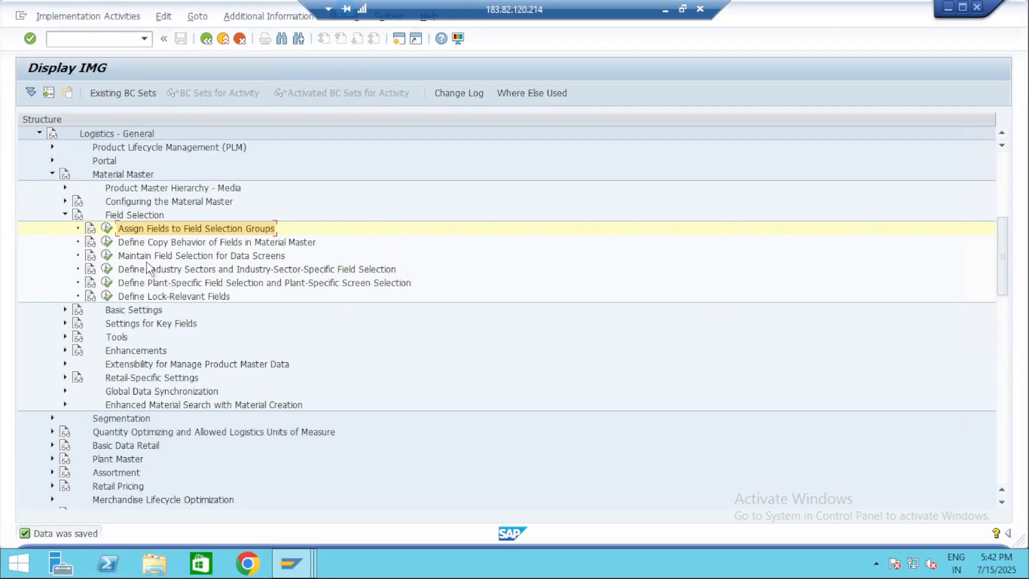
left_click(65, 201)
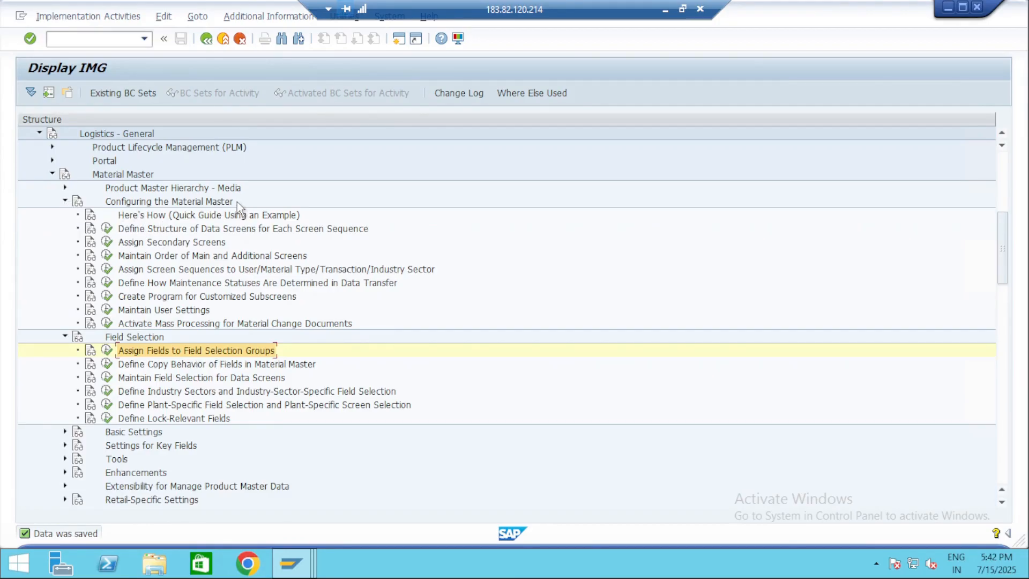
left_click(159, 257)
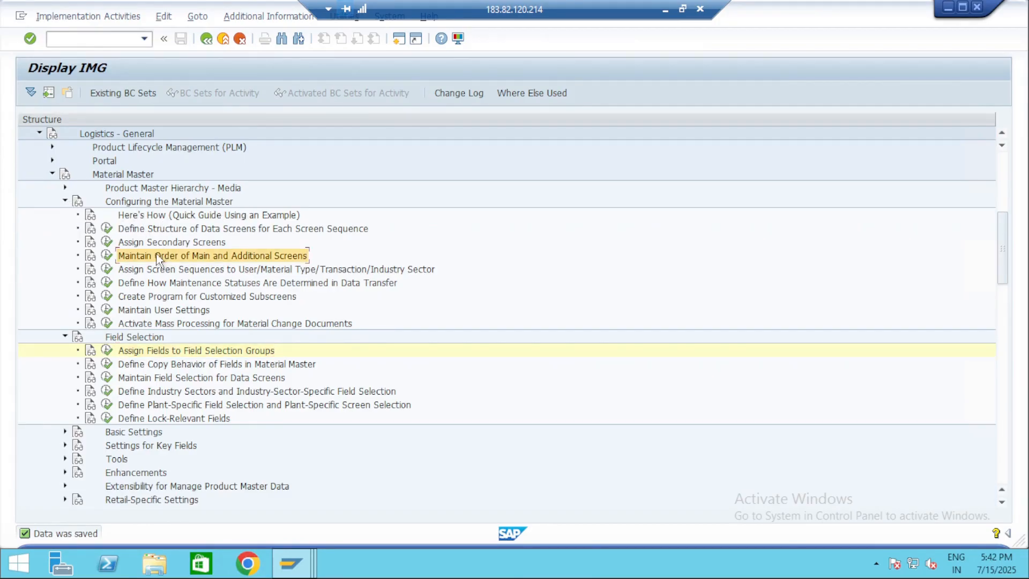
left_click(108, 229)
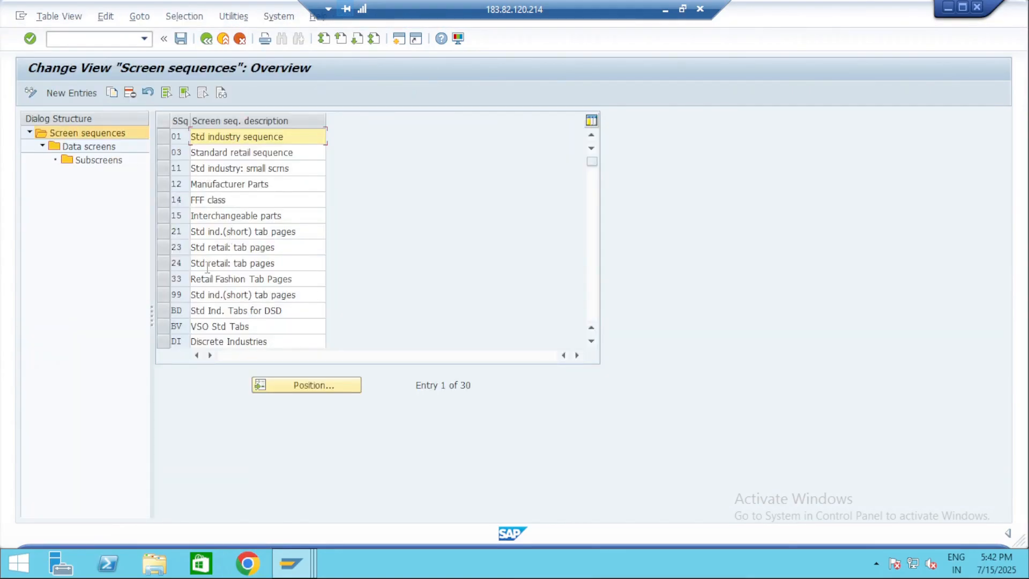
left_click(182, 232)
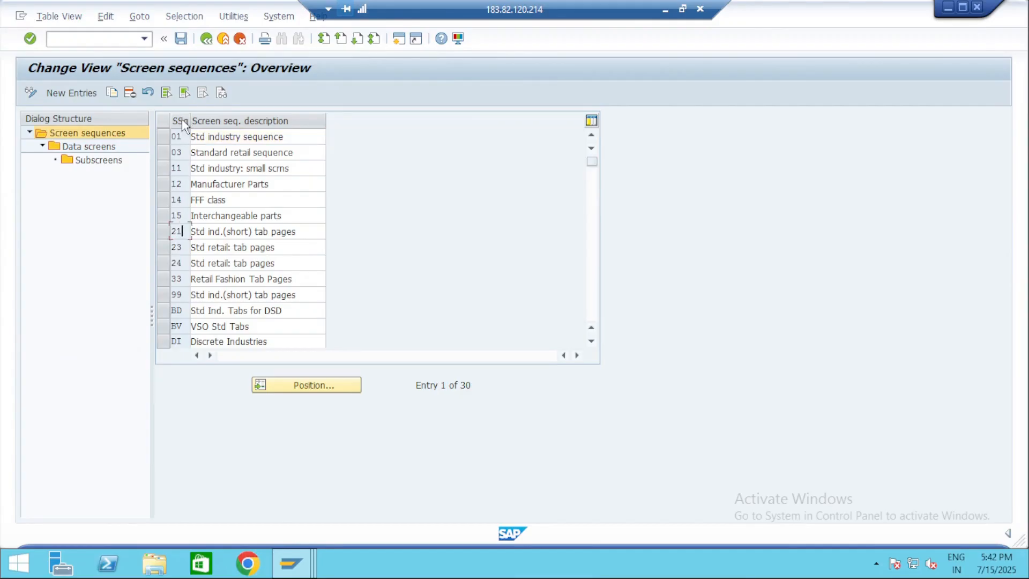
Examine the data screens defined for screen sequence 21 through to the final entry, and return to the Display IMG structure
double_click(181, 232)
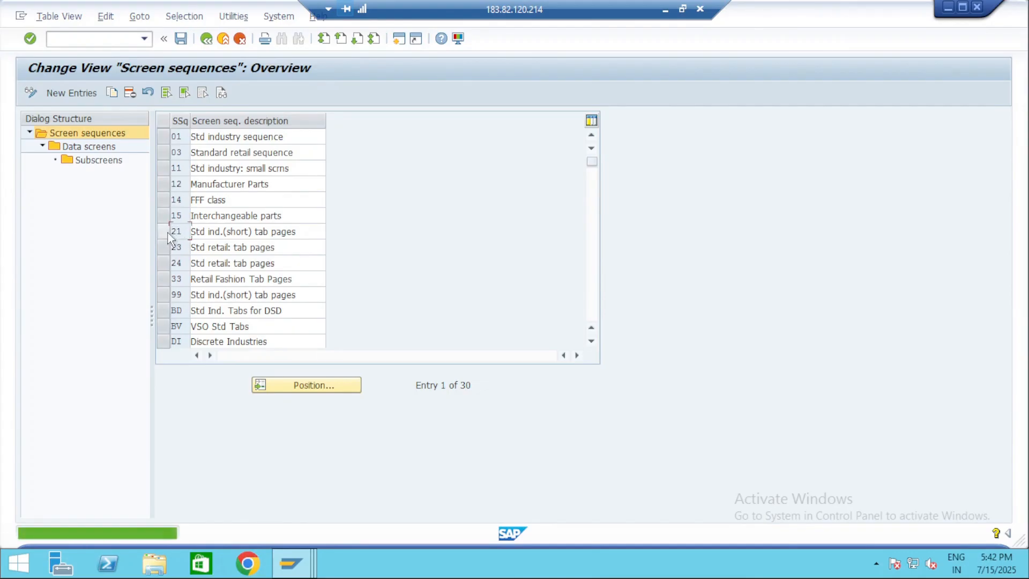
left_click(170, 235)
double_click(91, 146)
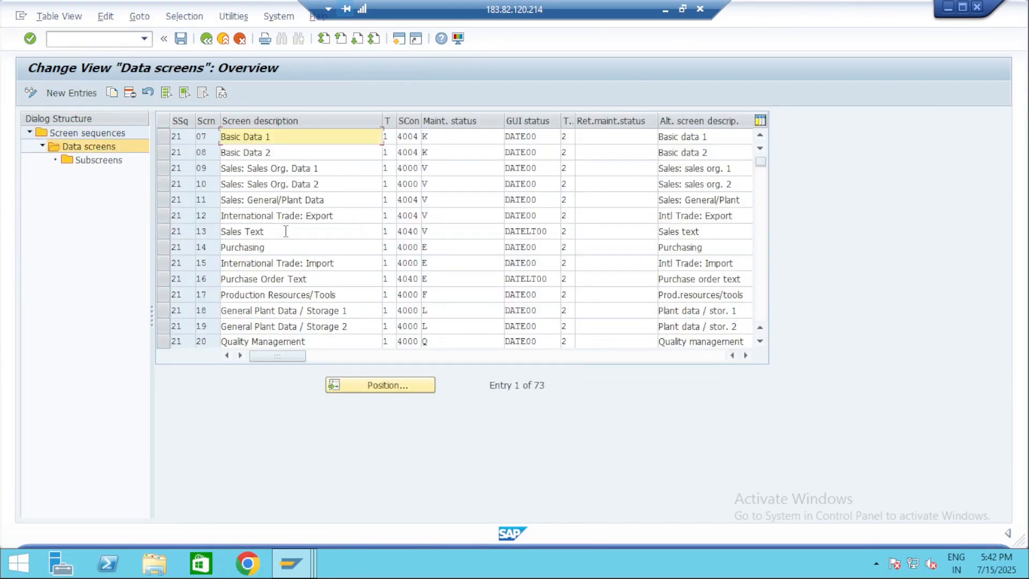
scroll(286, 232, "down", 11)
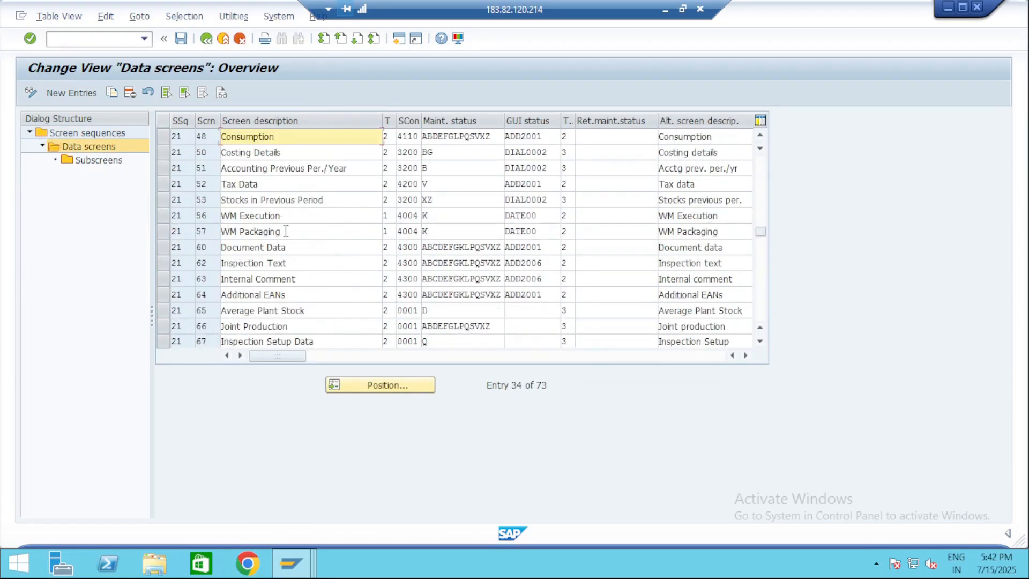
scroll(286, 233, "down", 5)
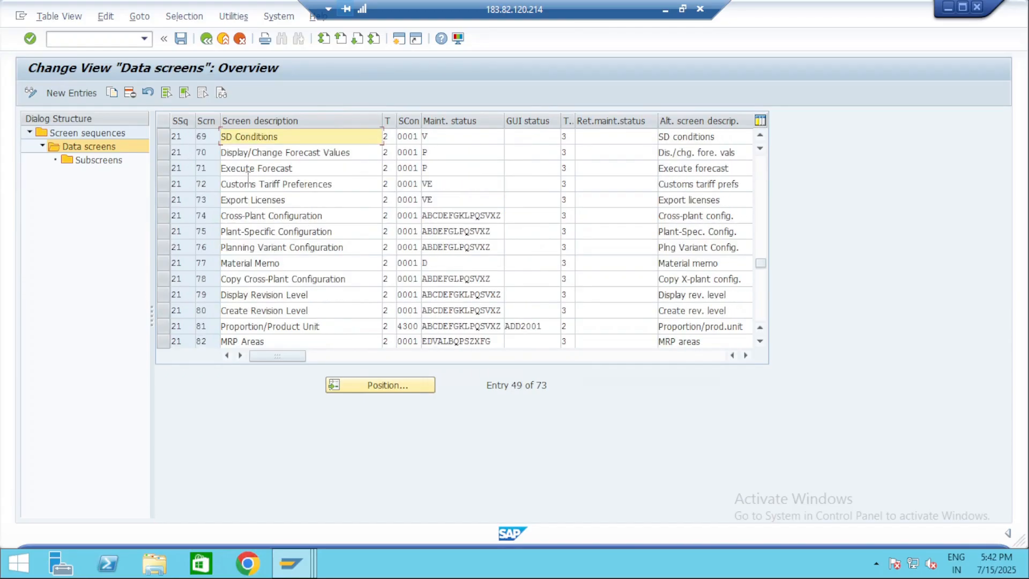
scroll(216, 146, "down", 8)
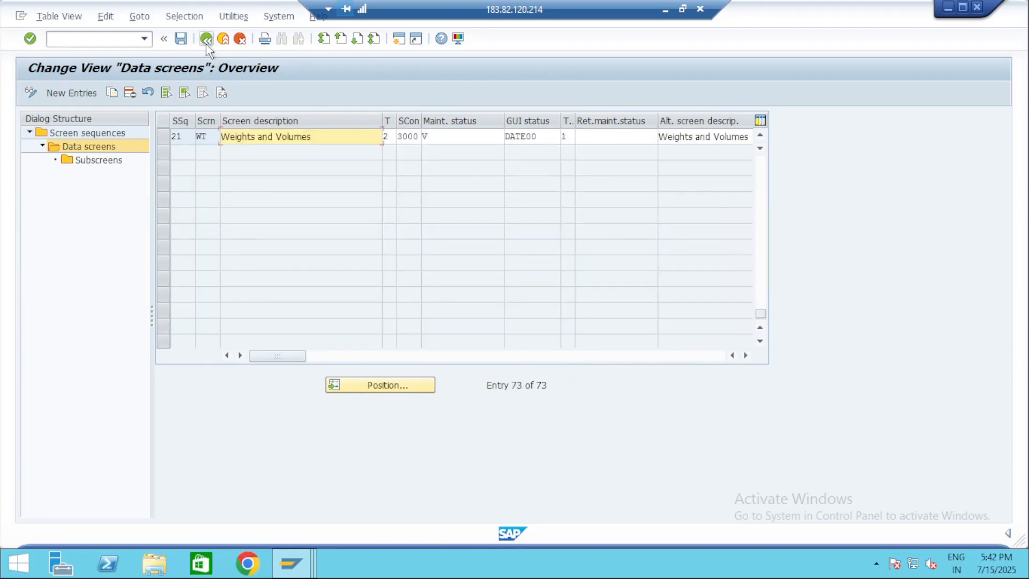
left_click(206, 39)
left_click(206, 39)
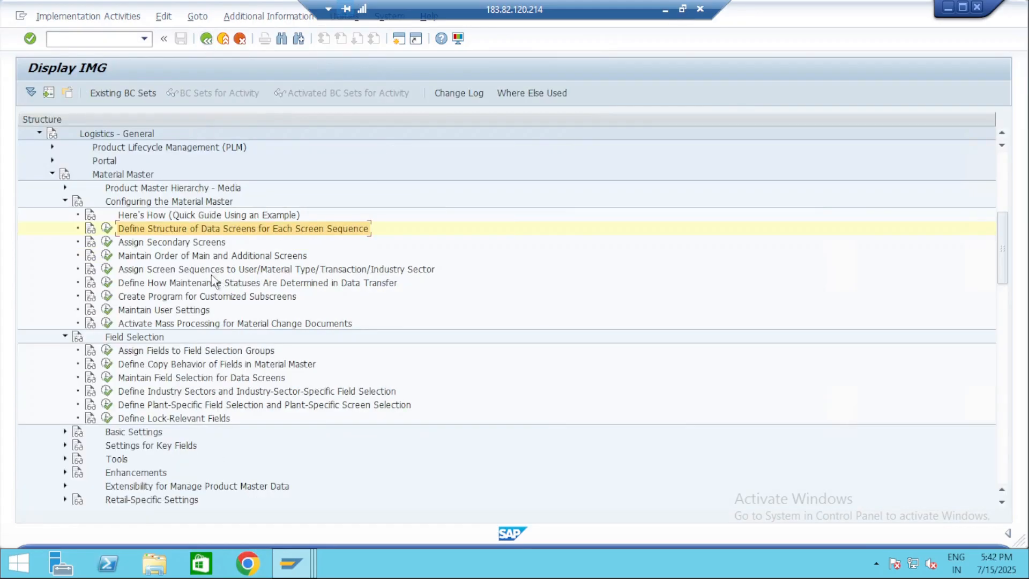
Open Maintain Order of Main and Additional Screens, and restart material creation with /nmm01 in the other session up to the view selection
left_click(107, 260)
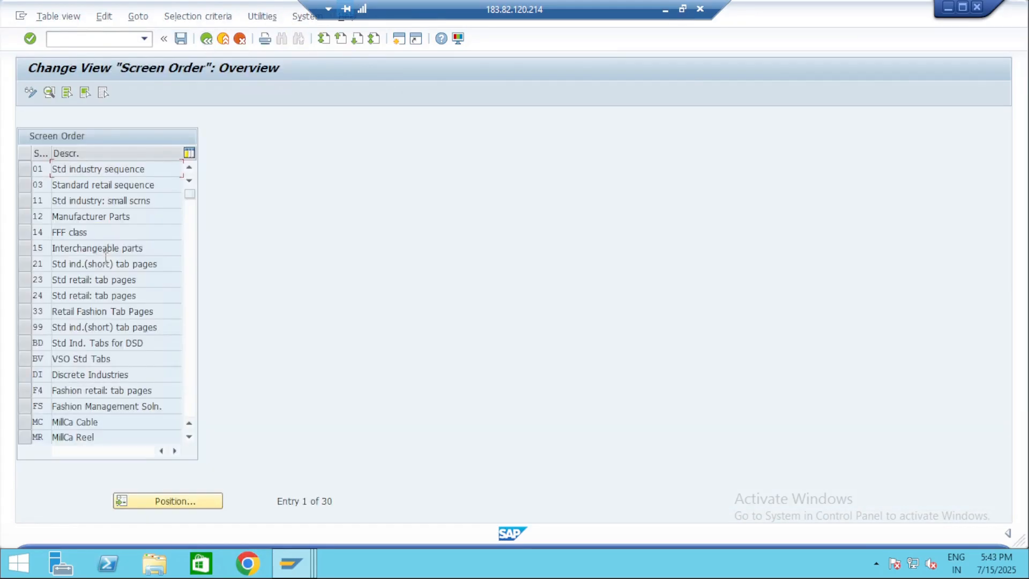
key("alt+Tab")
type("/")
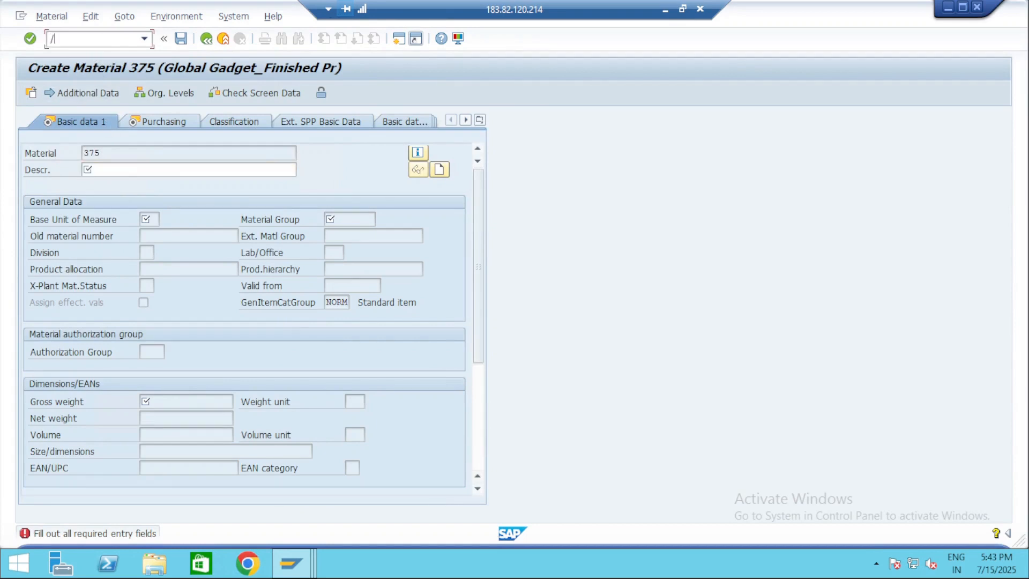
type("nmm01")
key("Return")
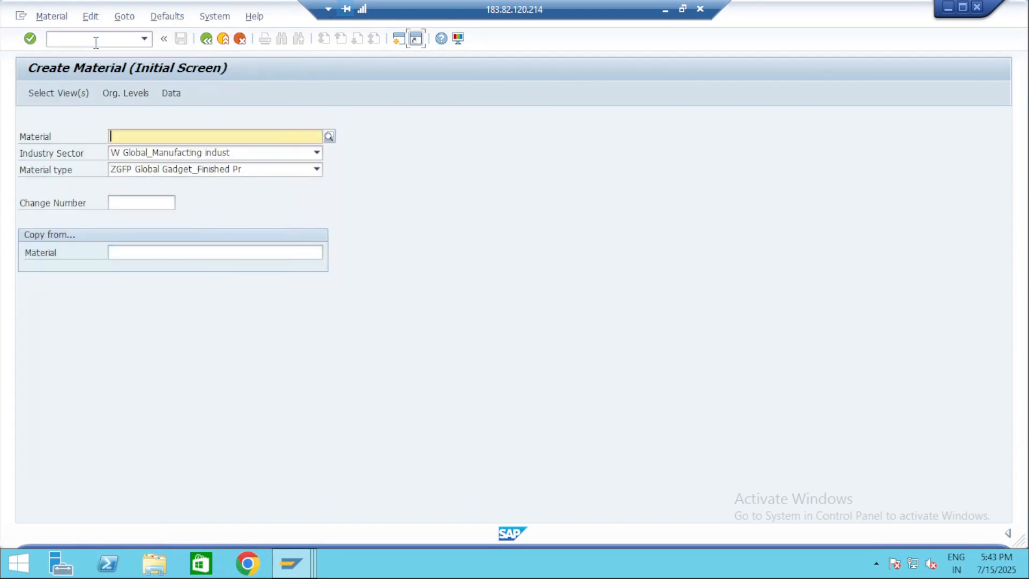
key("Return")
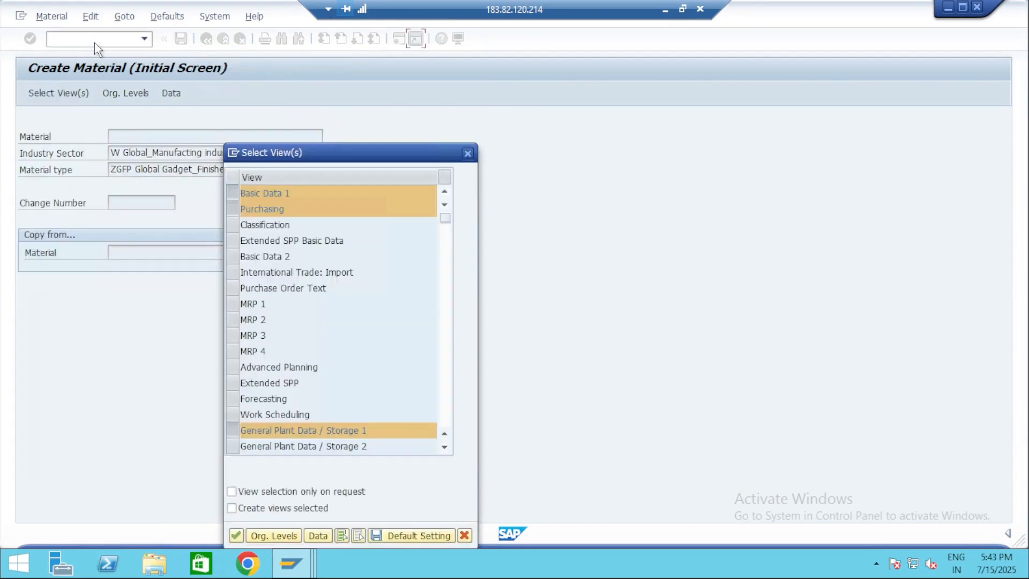
Examine the order of the material views for type ZGFP, noting where Purchasing stands relative to Basic Data 1 and Basic Data 2
left_click(233, 209)
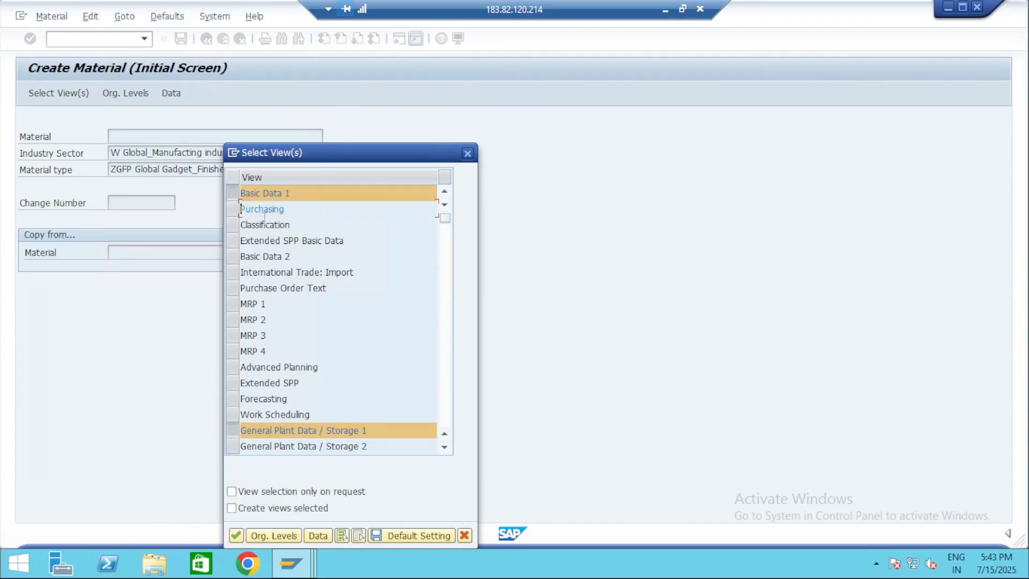
left_click(234, 212)
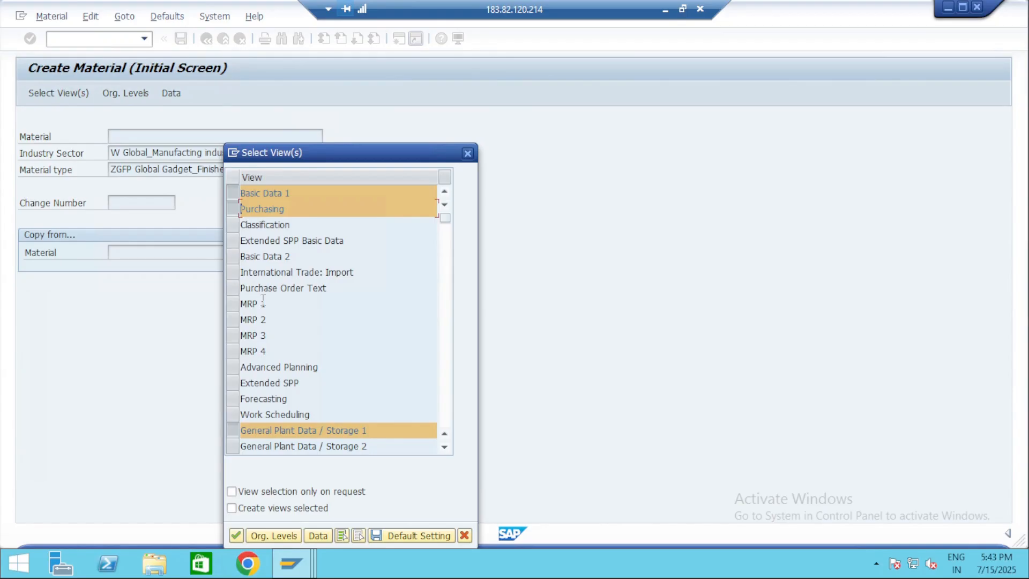
scroll(263, 300, "down", 2)
scroll(284, 381, "down", 3)
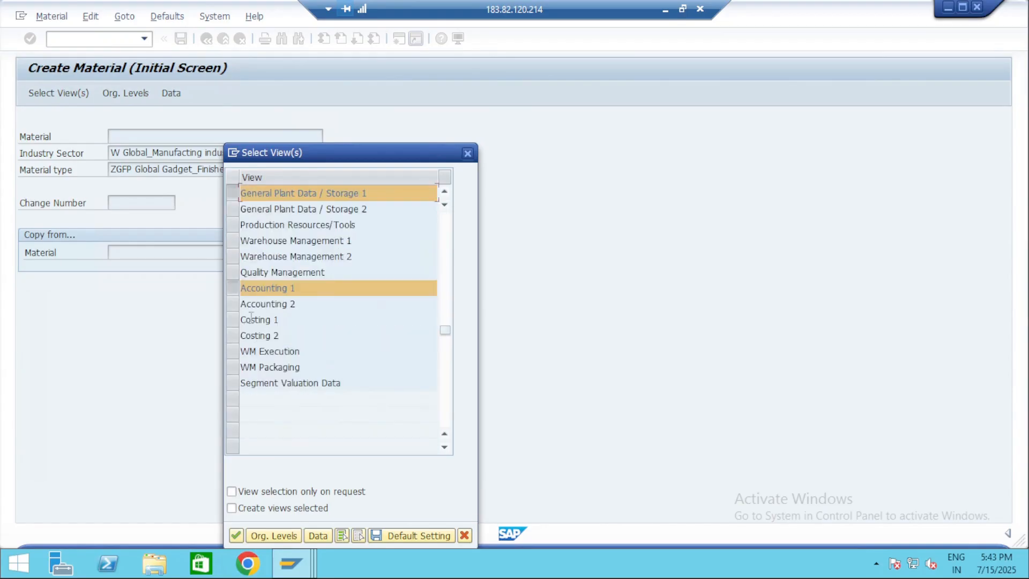
scroll(314, 300, "up", 5)
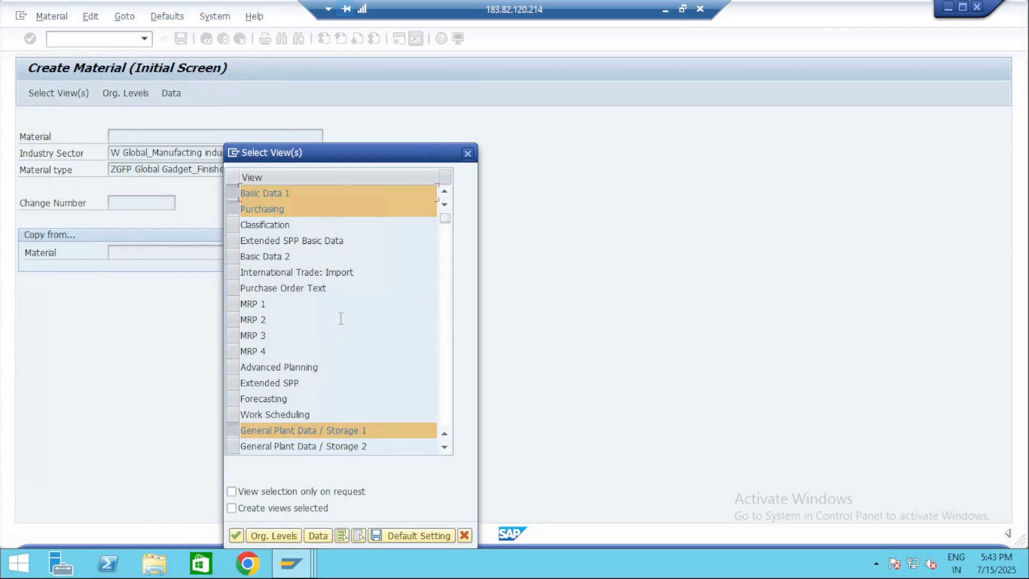
Return to the Screen Order overview and open the details of screen sequence 21, Std ind.(short) tab pages
key("alt+Tab")
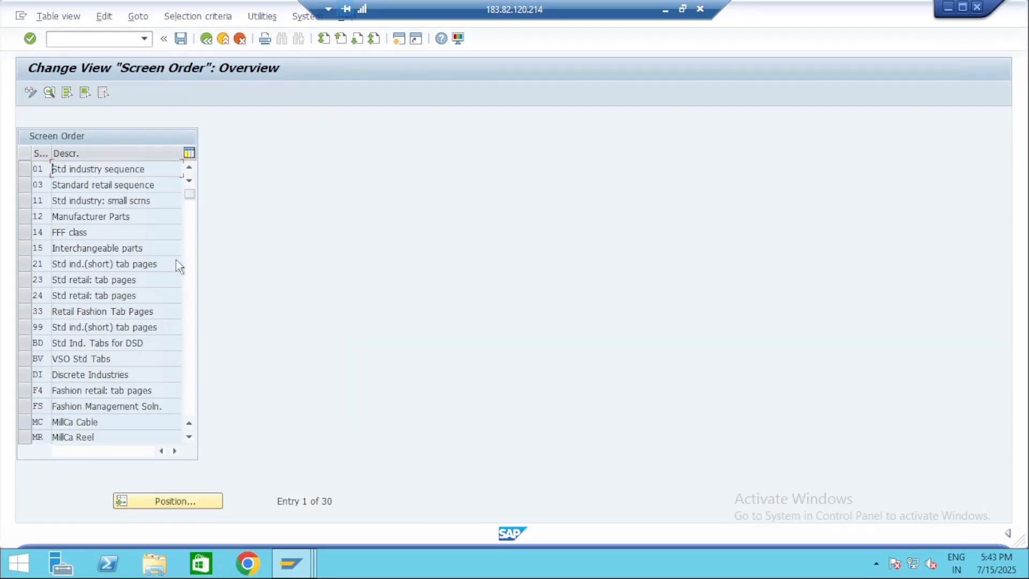
left_click(43, 264)
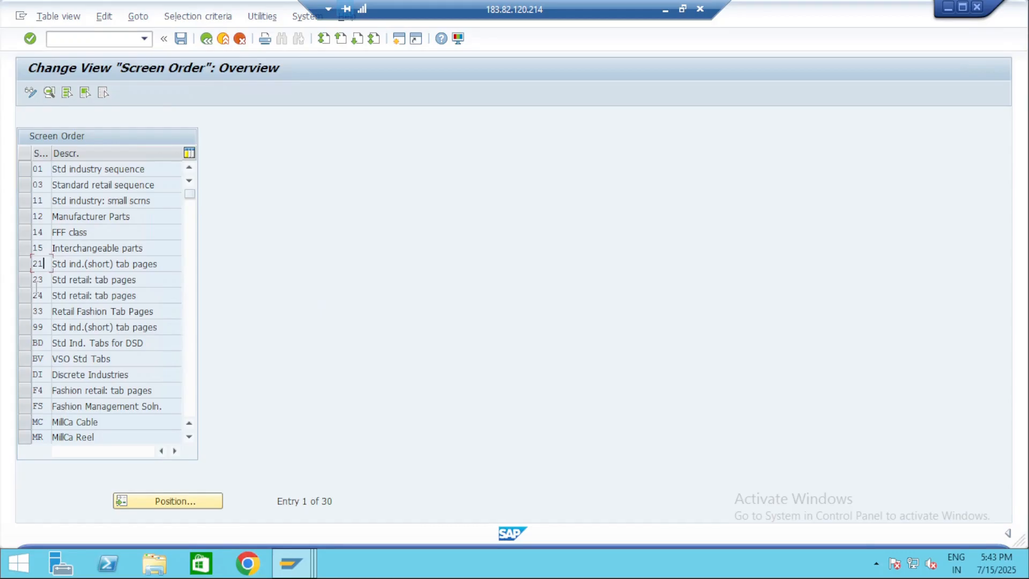
double_click(39, 168)
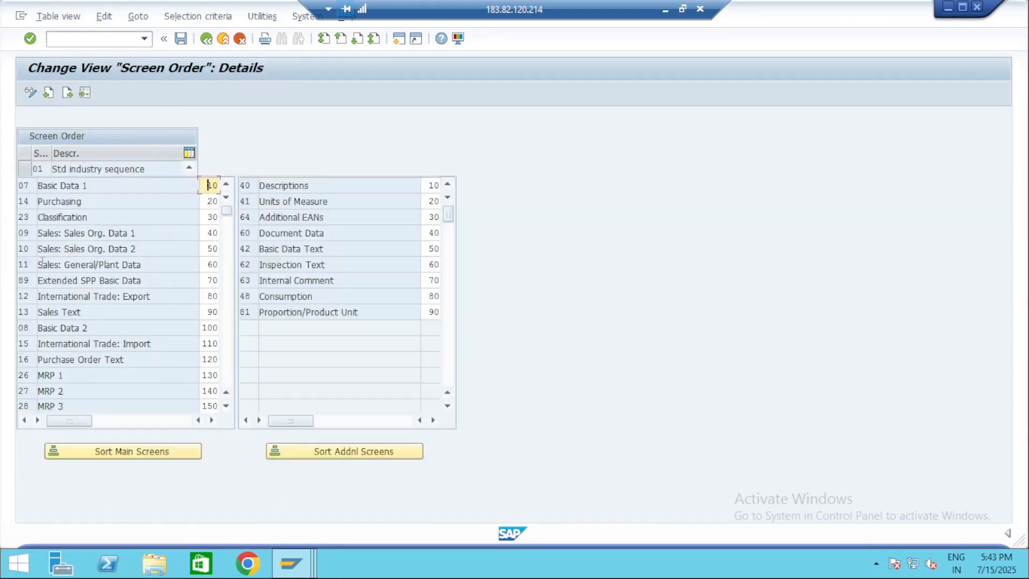
left_click(96, 206)
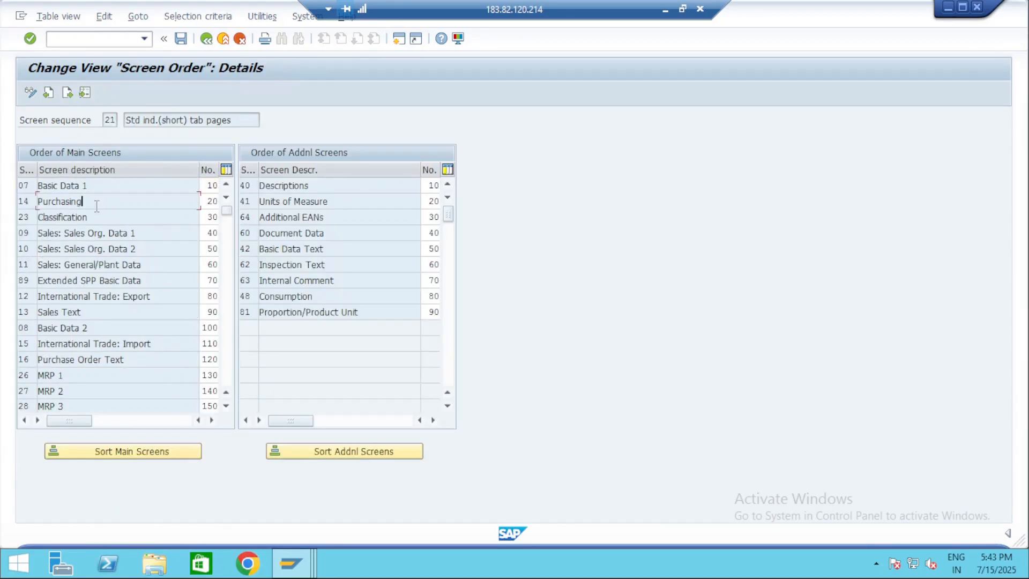
Set the main screen order number of Basic Data 2 to 20 and of Purchasing to 100
double_click(205, 202)
double_click(203, 361)
left_click(209, 328)
double_click(207, 328)
type("20")
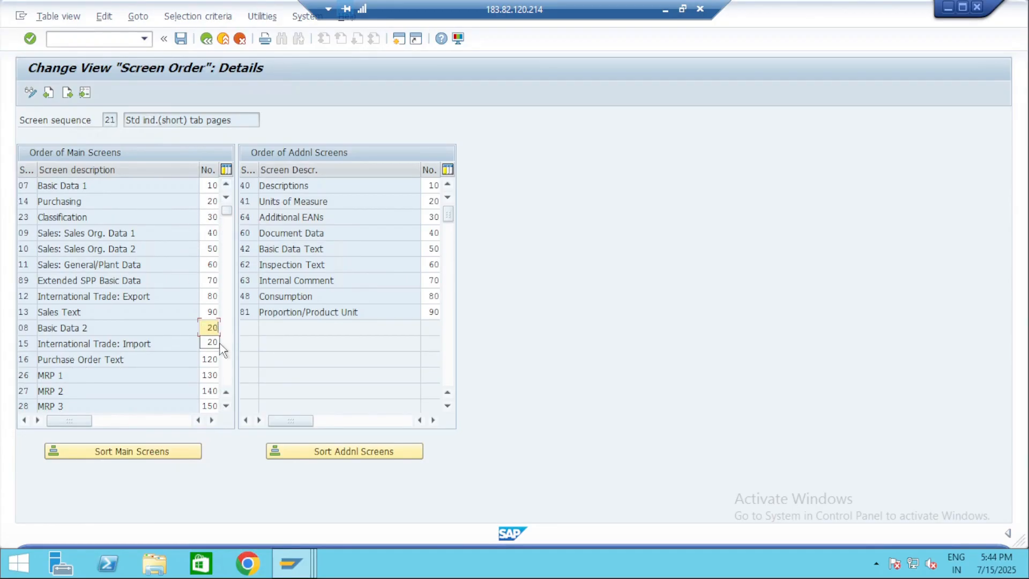
double_click(206, 201)
type("100")
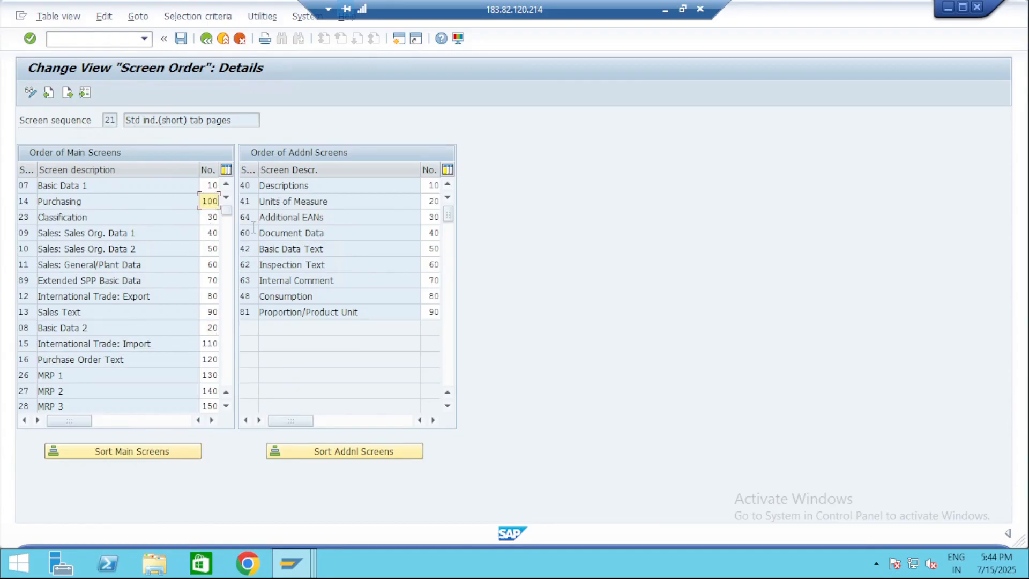
Sort the main screens by their new numbers, save the screen order and go back to the Display IMG structure
left_click(104, 455)
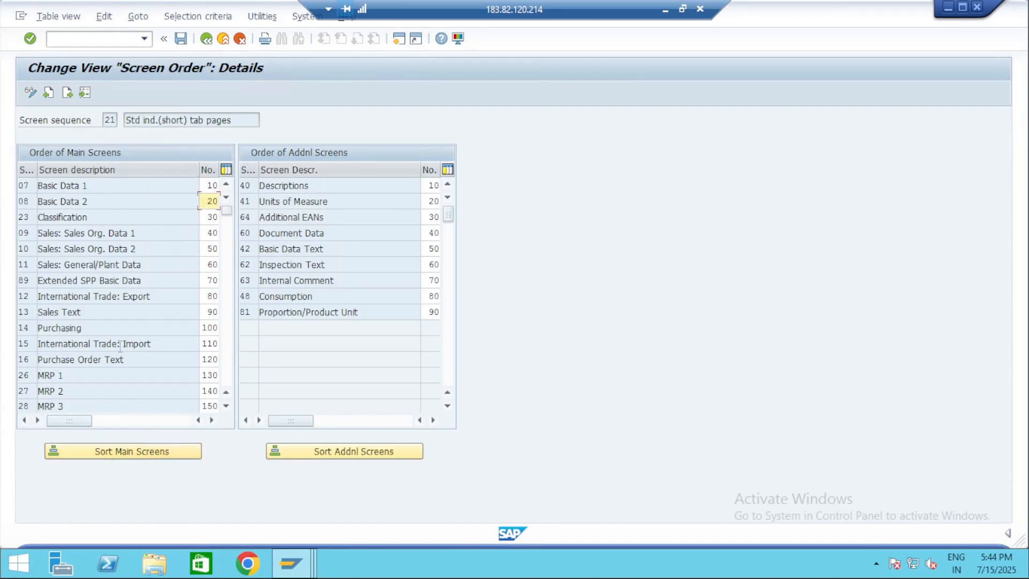
left_click(98, 333)
left_click(180, 41)
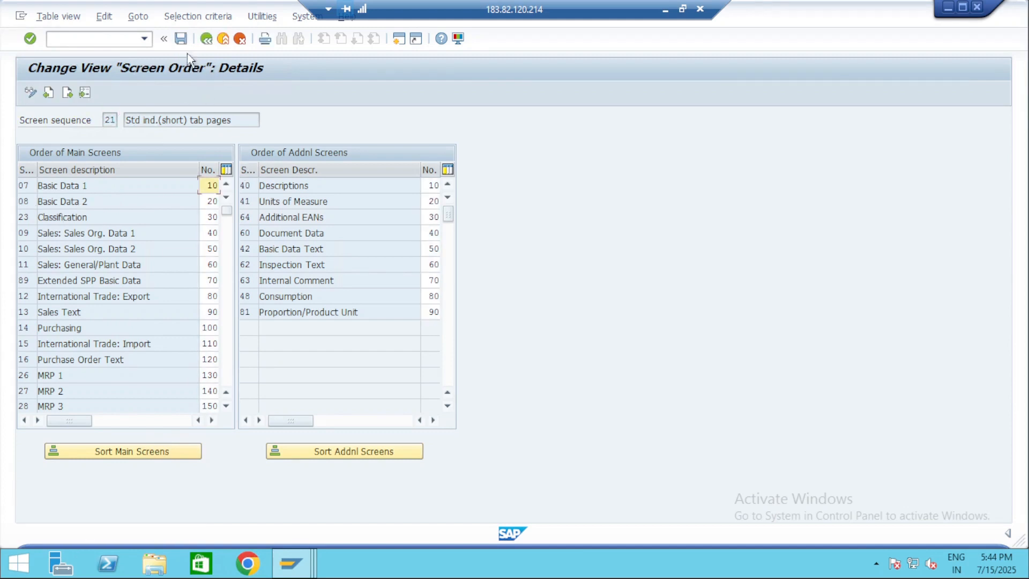
left_click(207, 40)
left_click(207, 41)
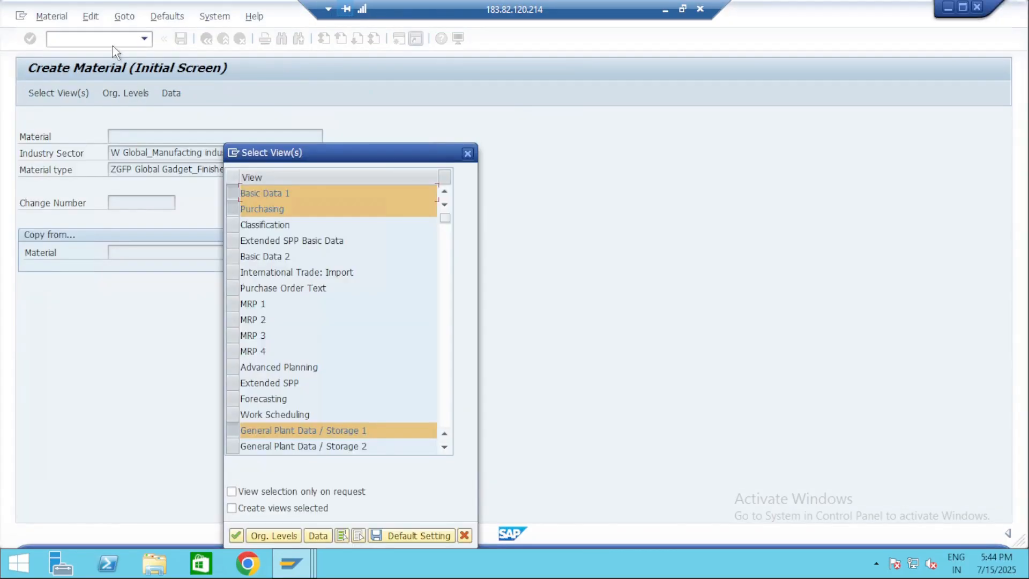
Cancel the open view selection, restart material creation with /nmm01 and reopen the view selection to check the new view order
key("F12")
left_click(104, 41)
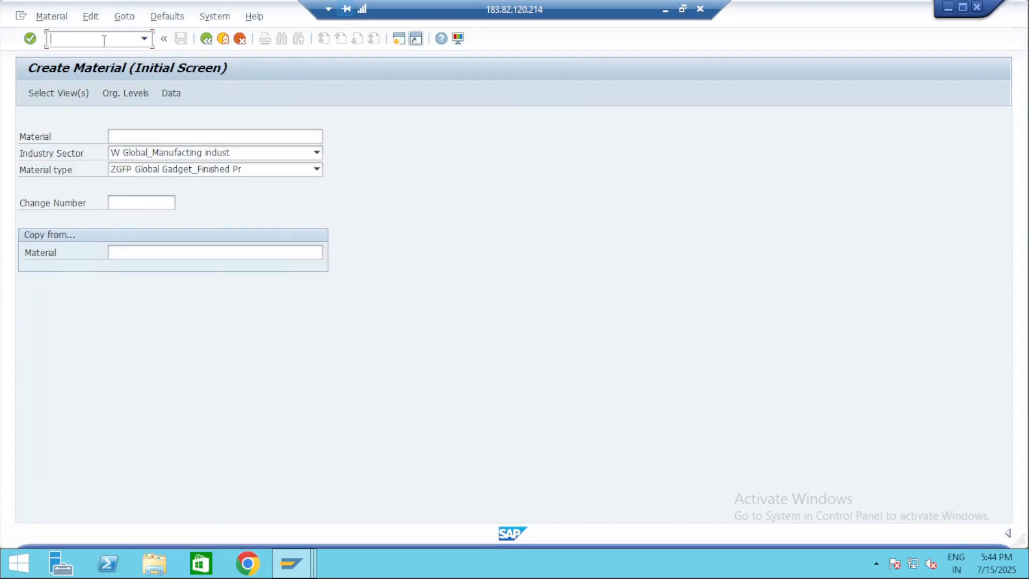
type("/nmm01")
key("Return")
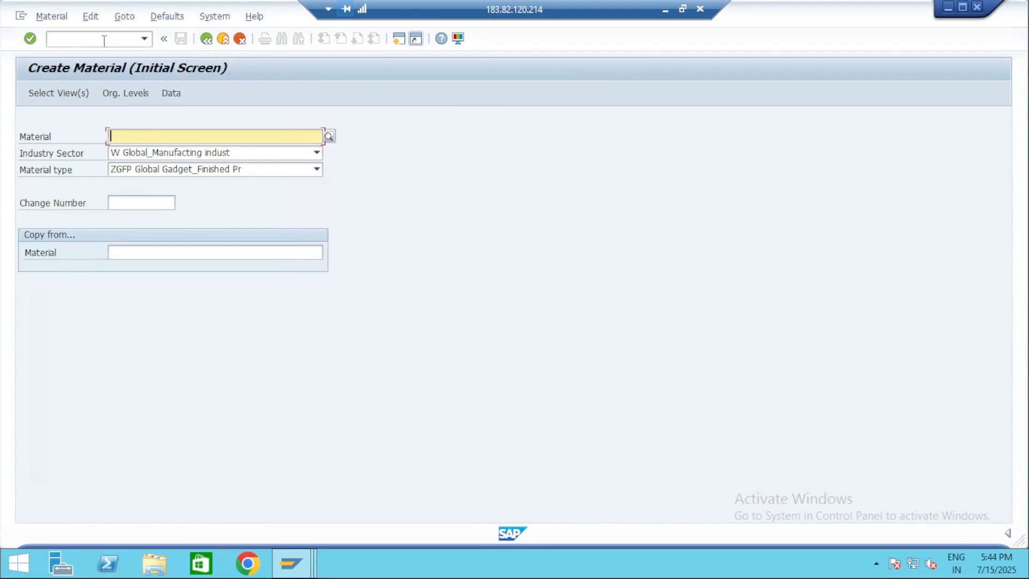
key("Return")
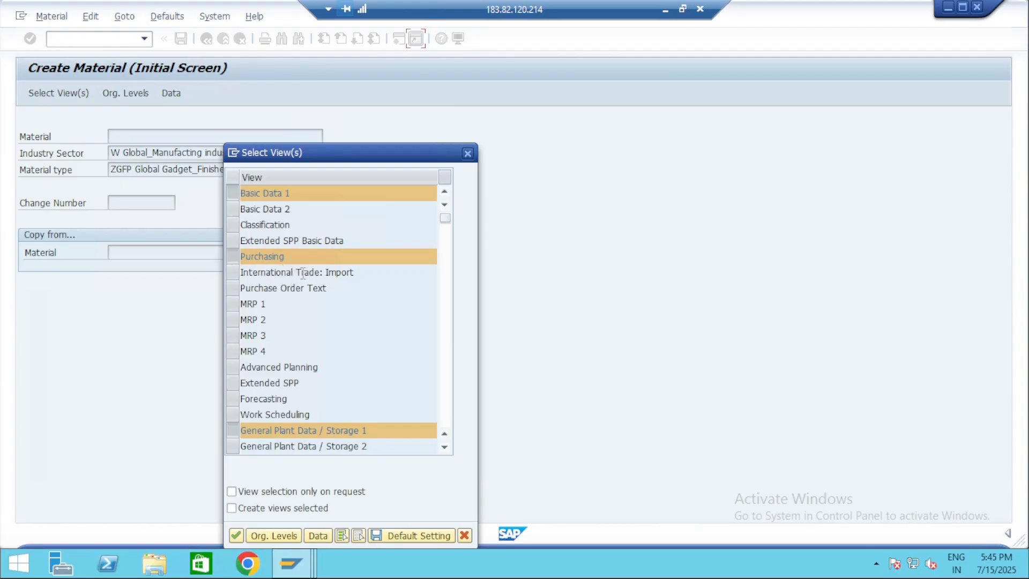
Review the No.Range entry under Material Type in the SAP MM Demo Google Sheet, and return to the Display IMG session
key("alt+Tab")
key("alt+Tab")
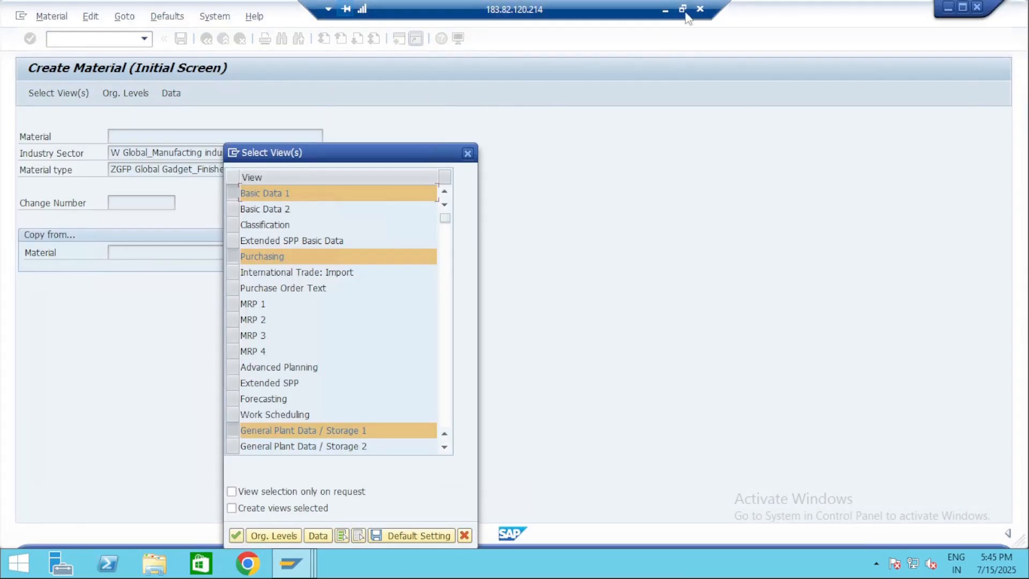
left_click(683, 9)
key("alt+Tab")
left_click(502, 354)
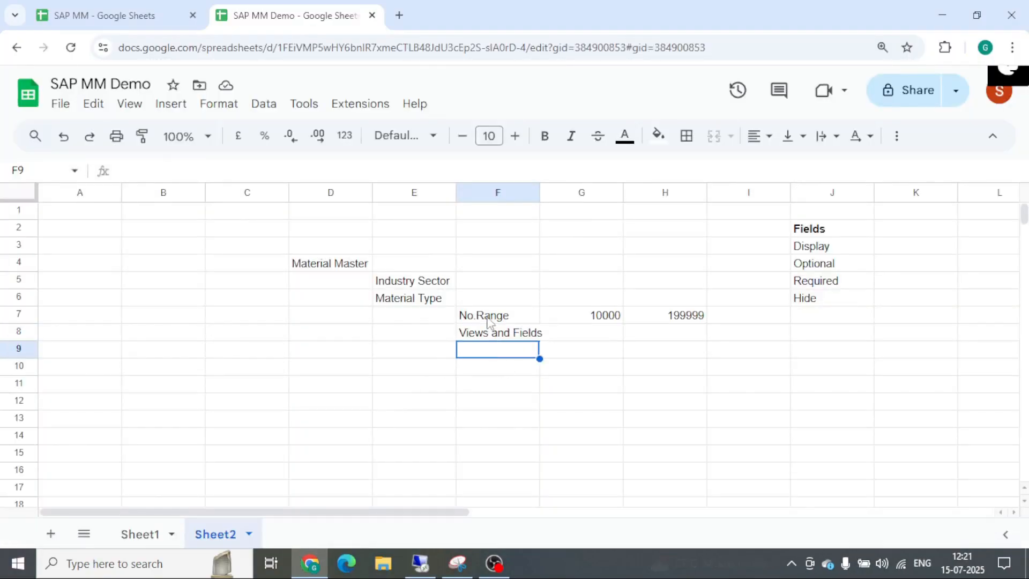
left_click(489, 319)
key("alt+Tab")
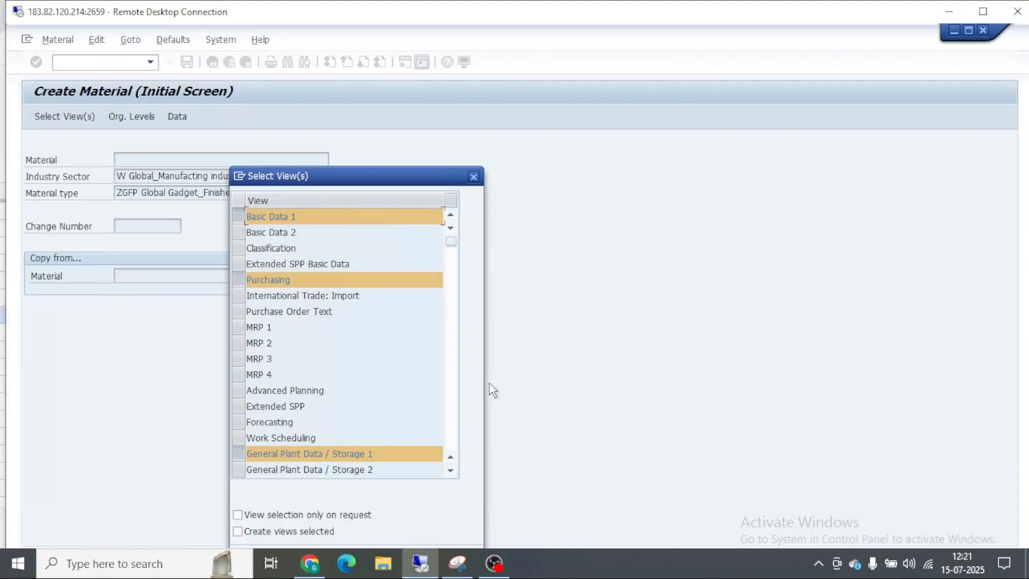
key("alt+Tab")
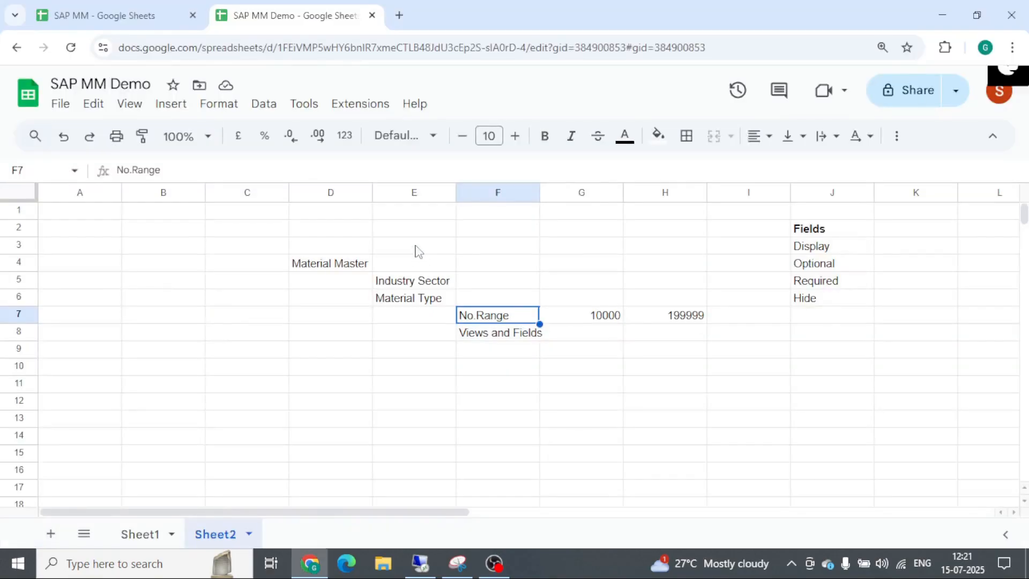
key("alt+Tab")
double_click(479, 19)
key("alt+Tab")
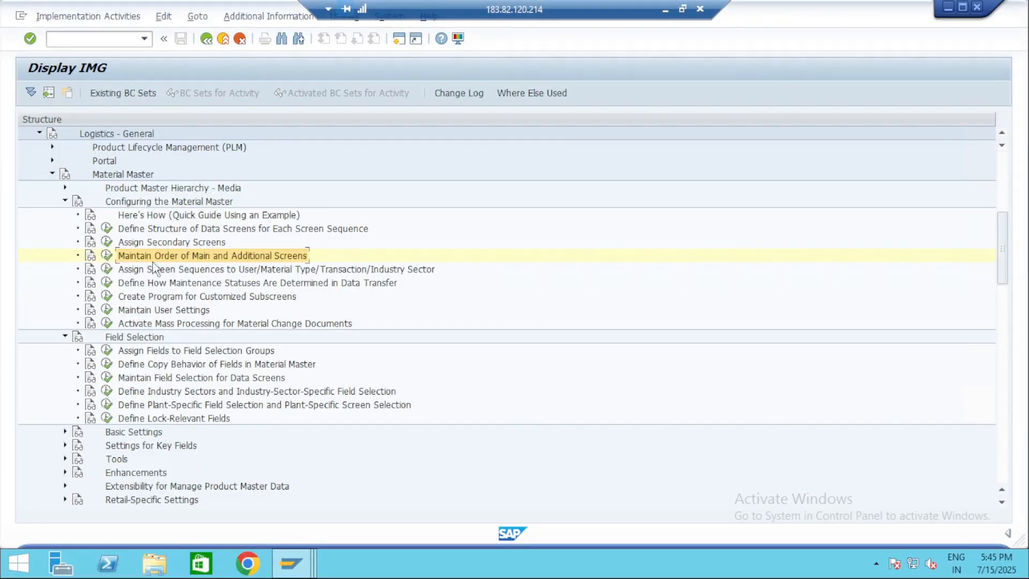
Collapse the Configuring the Material Master and Field Selection nodes under Material Master in the IMG structure
key("Left")
key("Left")
key("Left")
key("Left")
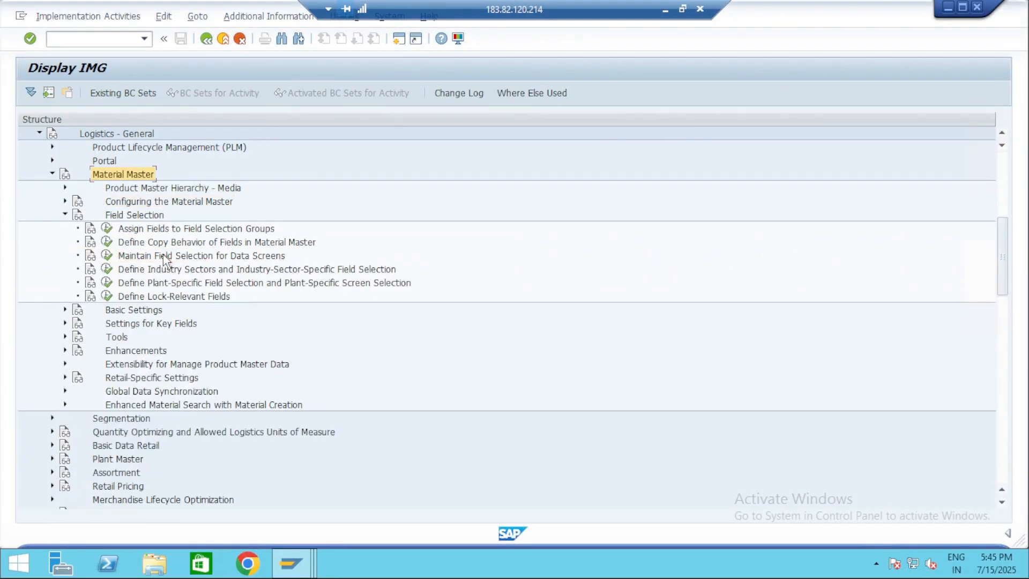
key("Right")
key("Down")
key("Down")
key("Down")
key("Left")
Expand Basic Settings and its Material Types node under Material Master to reach the material type and number range activities
key("Down")
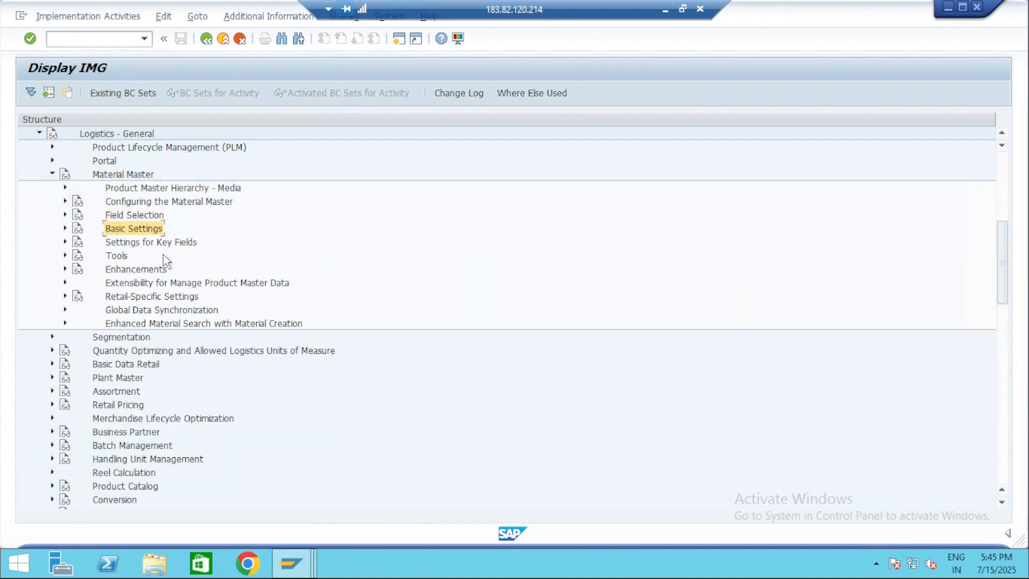
key("Right")
key("Down")
key("Down")
key("Down")
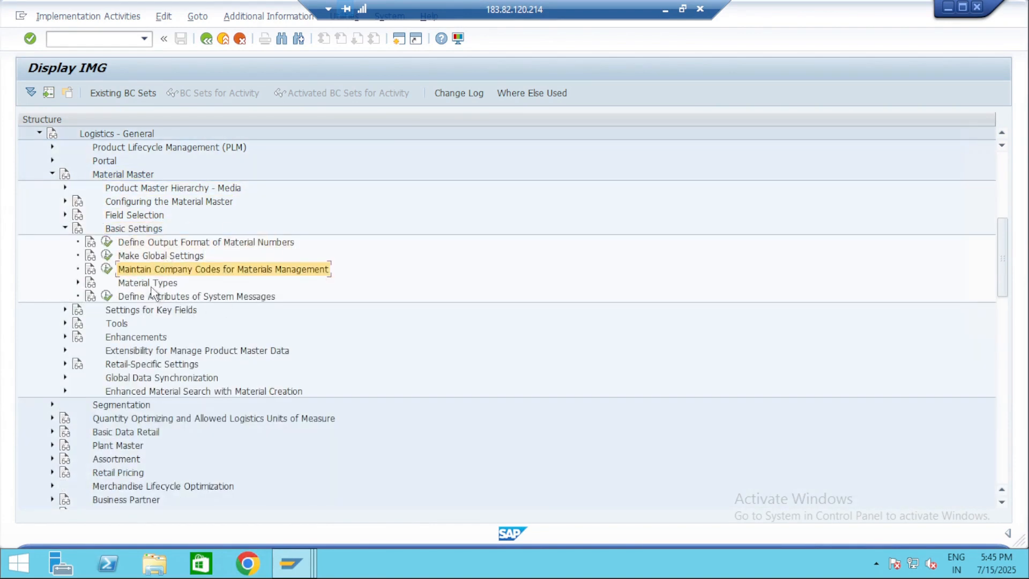
left_click(155, 287)
key("Right")
key("Down")
key("Down")
key("Down")
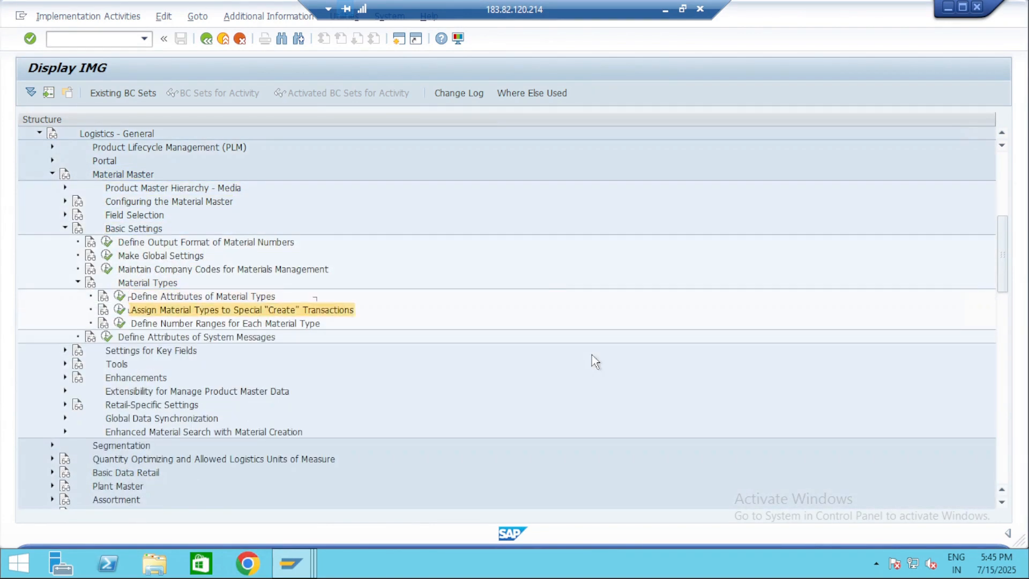
Look over the Define Attributes of Material Types table, and open Define Number Ranges for Each Material Type from the IMG
left_click(120, 296)
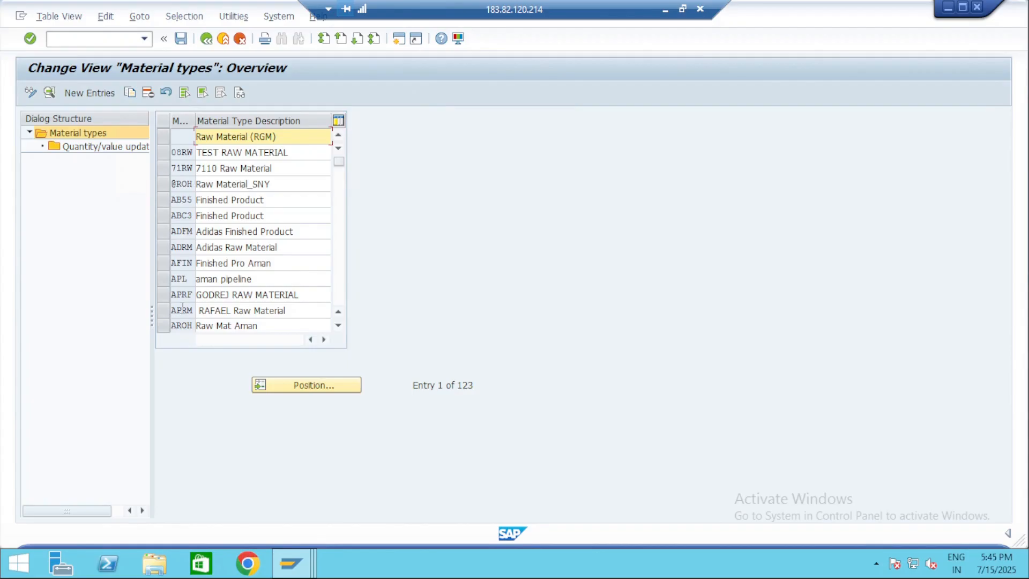
key("F3")
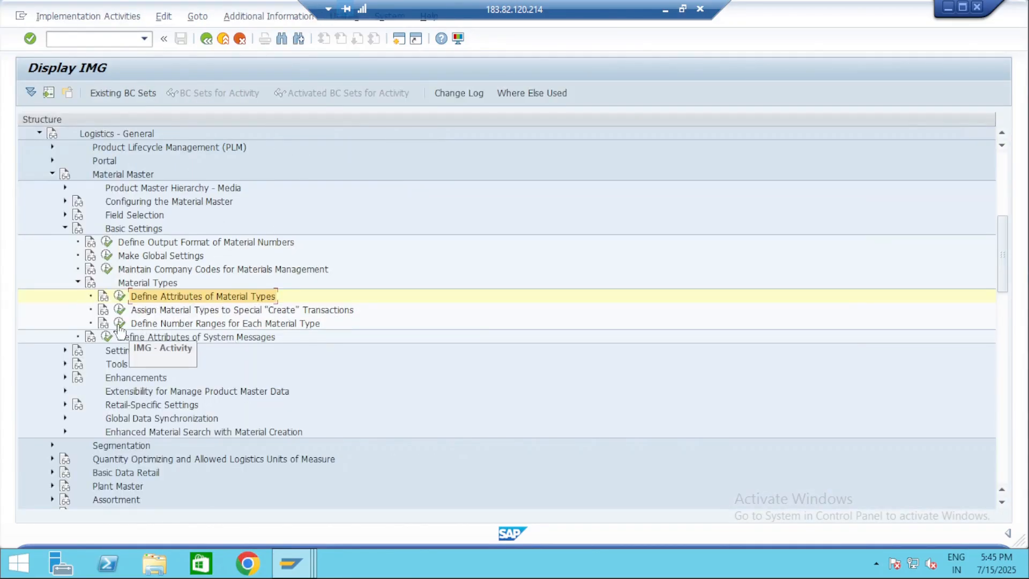
left_click(256, 324)
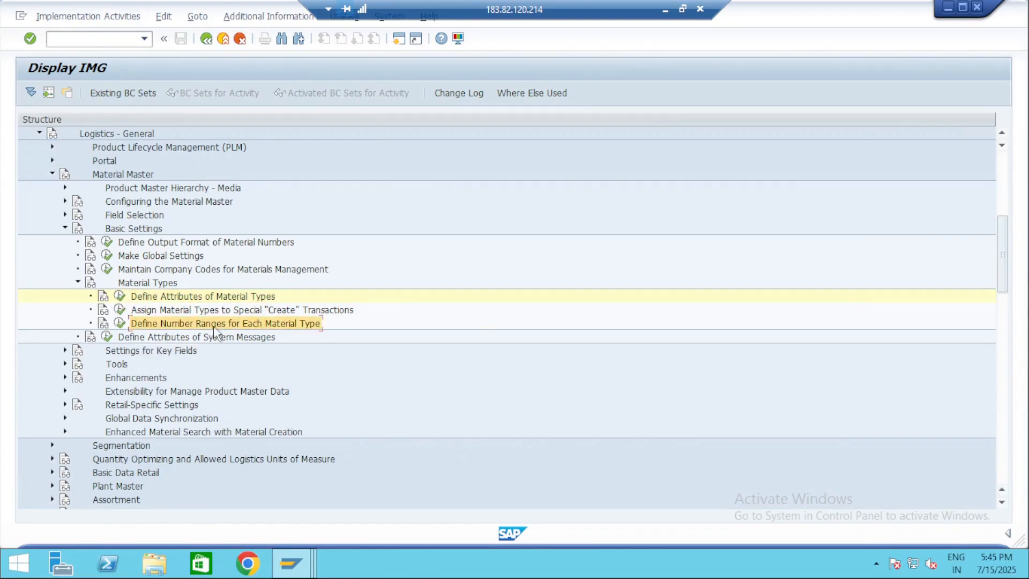
left_click(120, 325)
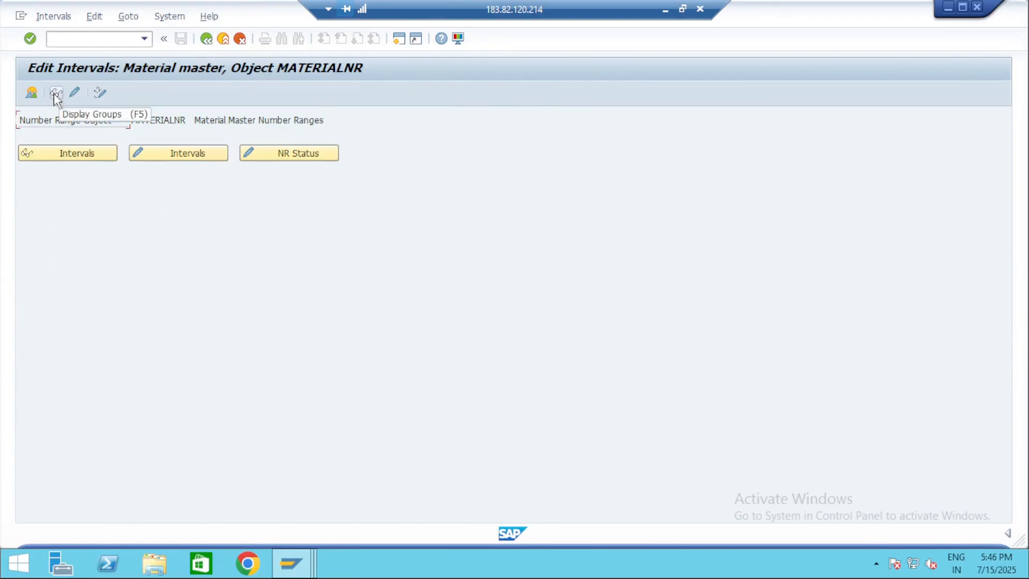
View the group overview for number range object MATERIALNR, return, and display its groups to examine interval 01
left_click(31, 92)
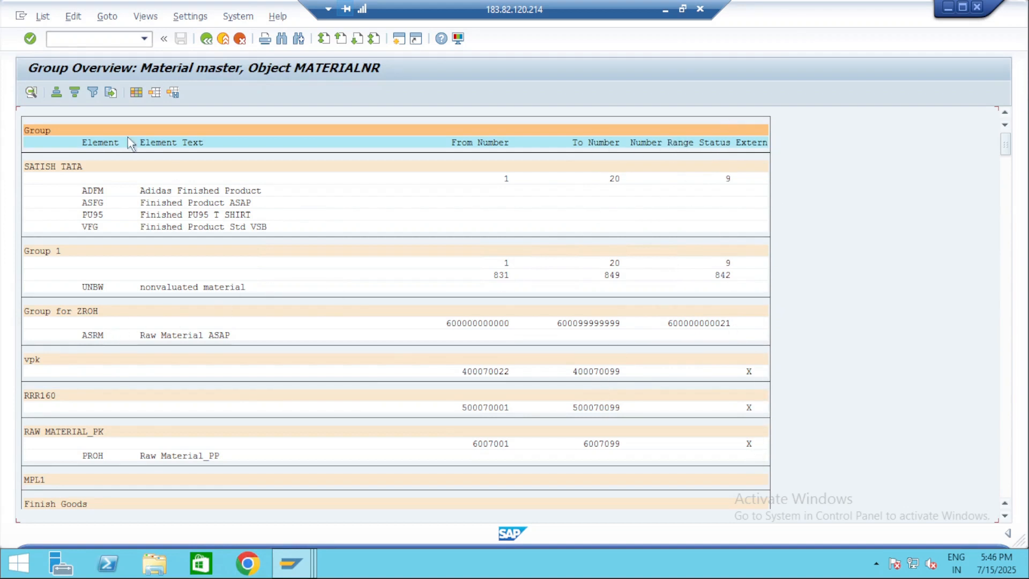
left_click(207, 39)
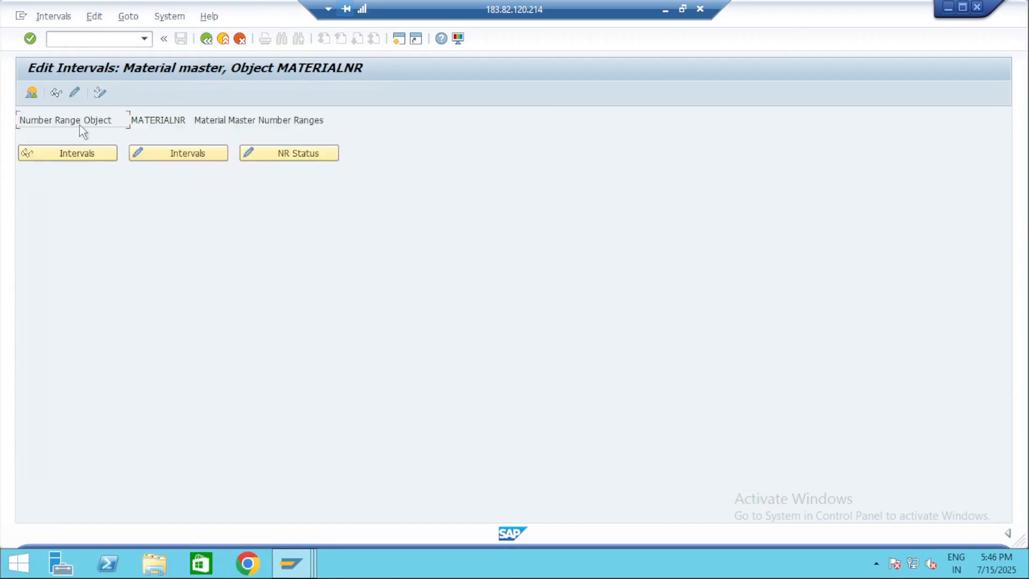
left_click(56, 94)
left_click(39, 182)
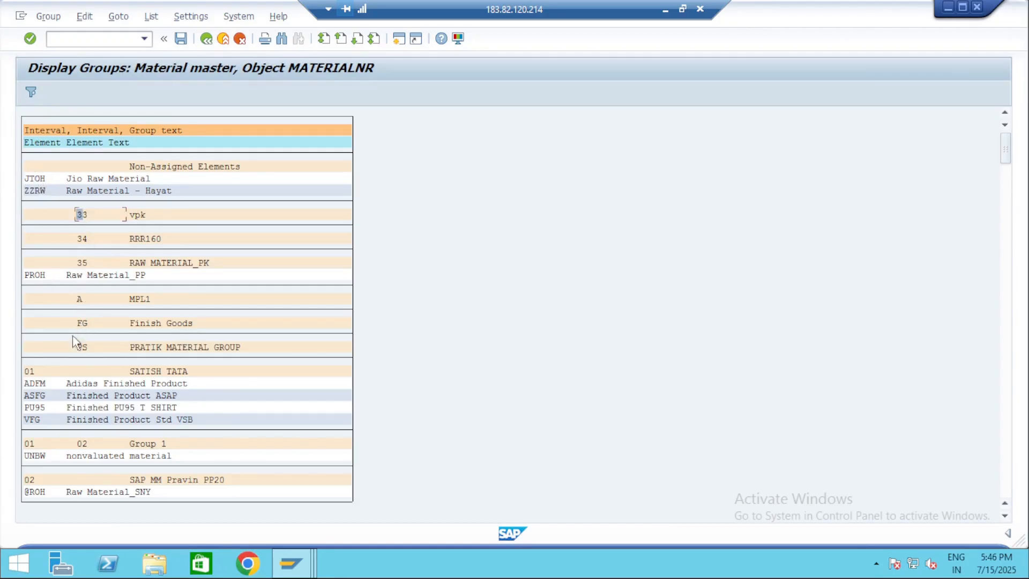
left_click(29, 371)
Switch to the SAP MM Demo Google Sheet and enter XX in cell I7 beside the No.Range values
key("alt+Tab")
key("alt+Tab")
left_click(682, 9)
key("alt+Tab")
left_click(593, 319)
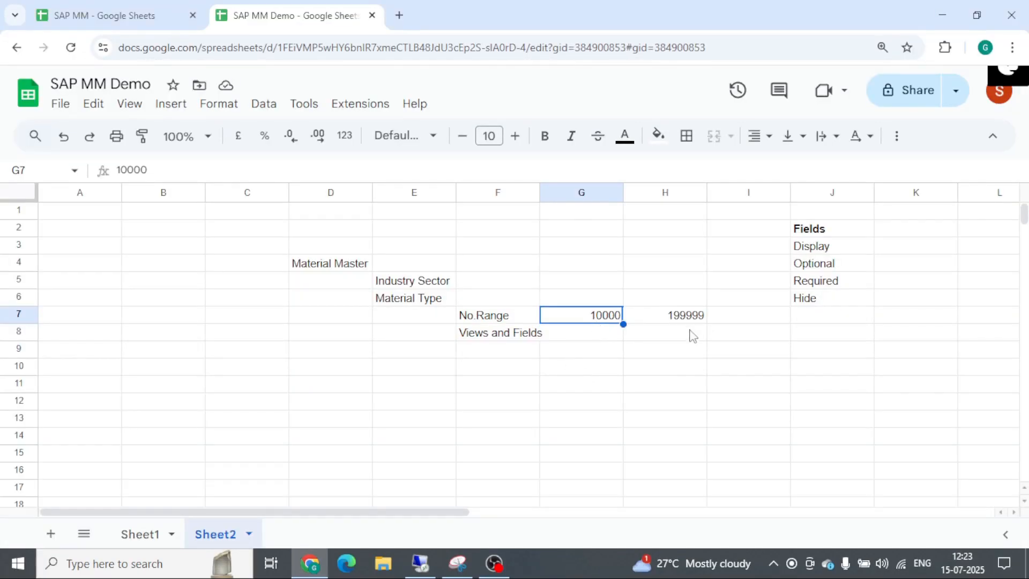
key("Right")
left_click(741, 320)
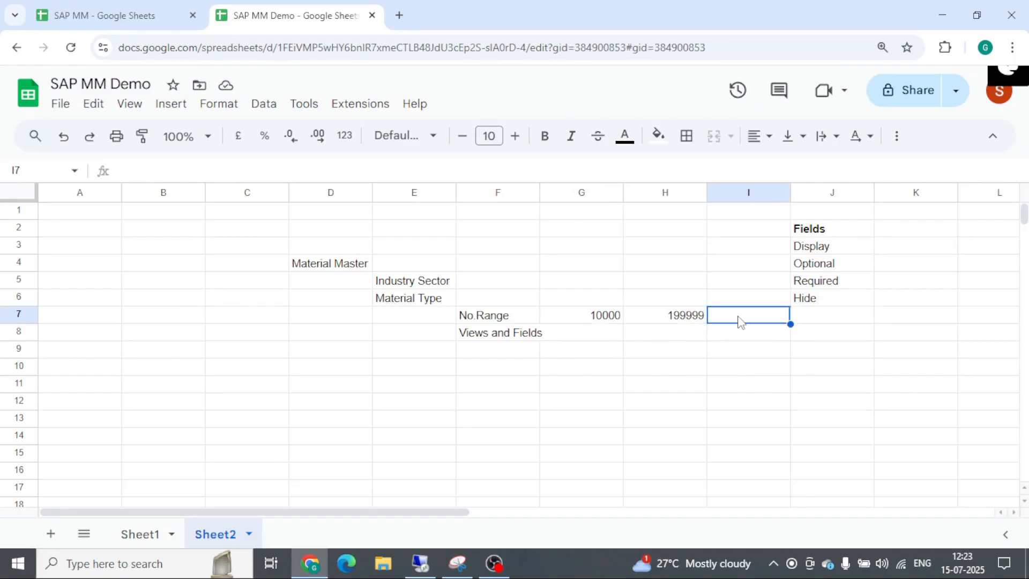
type("XX")
Compare the interval 01 code in the SAP Display Groups list with the XX entry in the Google Sheet
key("alt+Tab")
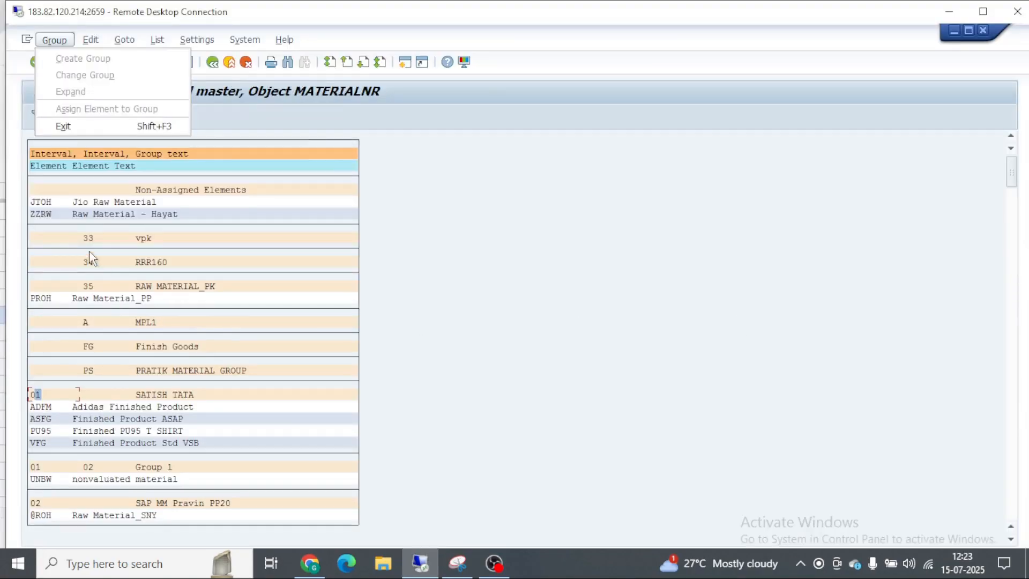
left_click(46, 392)
key("alt+Tab")
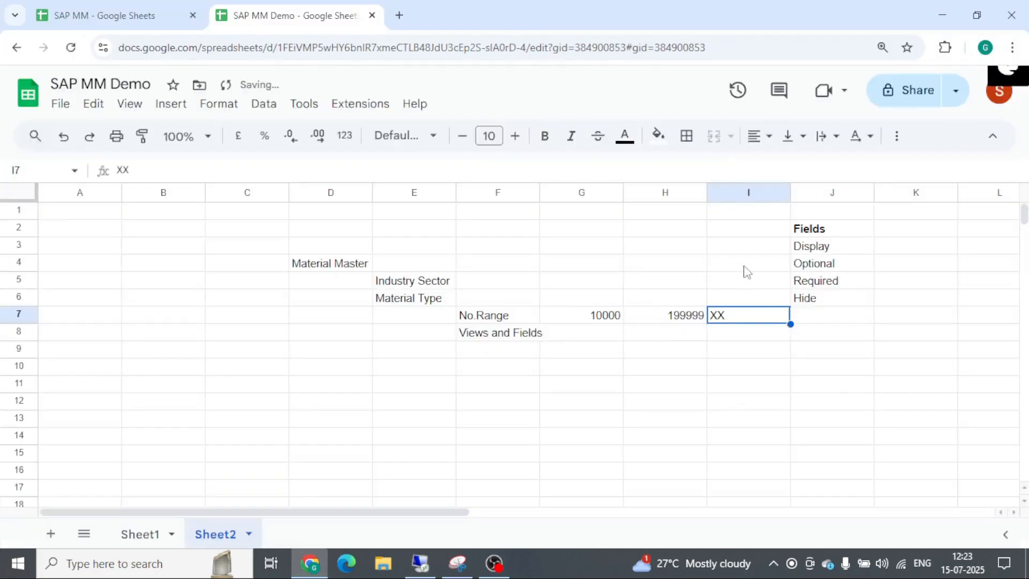
key("alt+Tab")
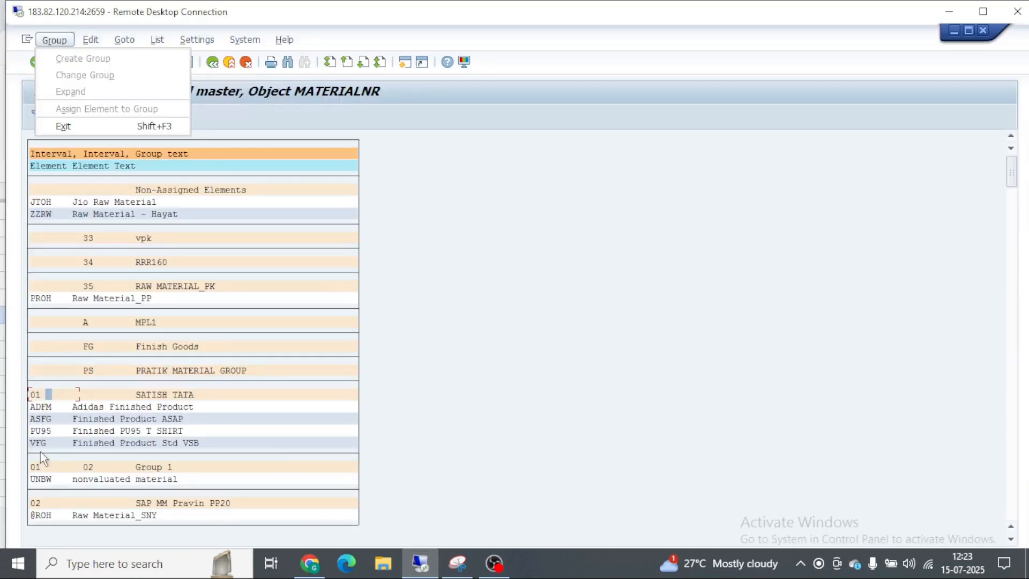
left_click(51, 402)
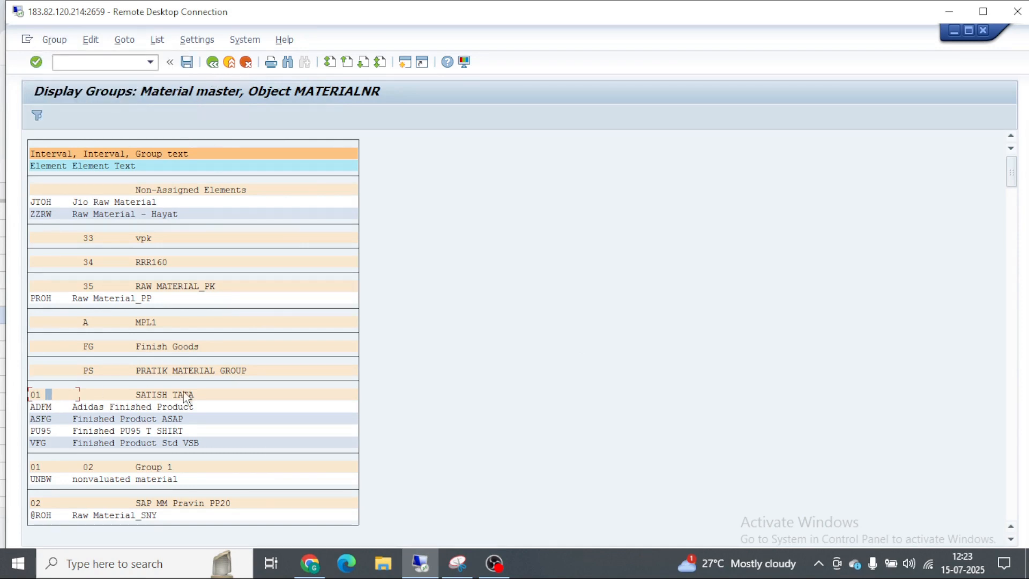
Maximize the remote session, switch to Create Material, and review the view selection for type ZGFP before closing it
double_click(393, 12)
key("alt+Tab")
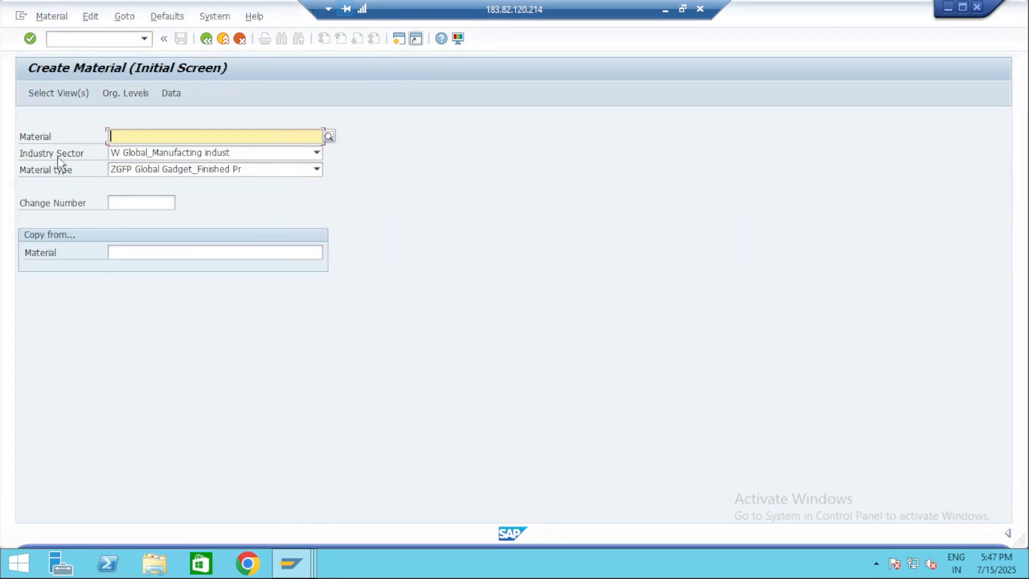
key("Return")
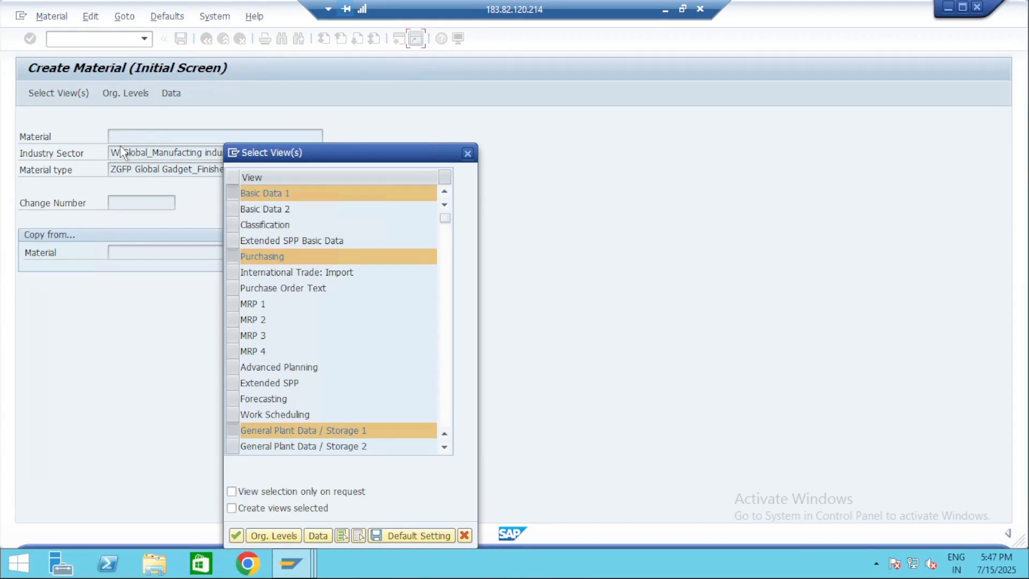
left_click_drag(319, 153, 488, 115)
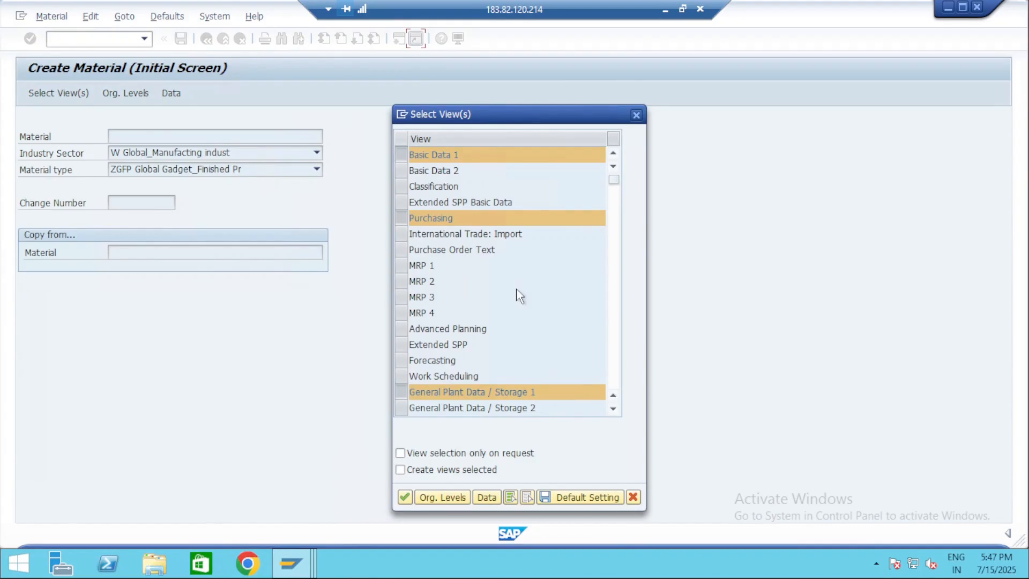
left_click(636, 114)
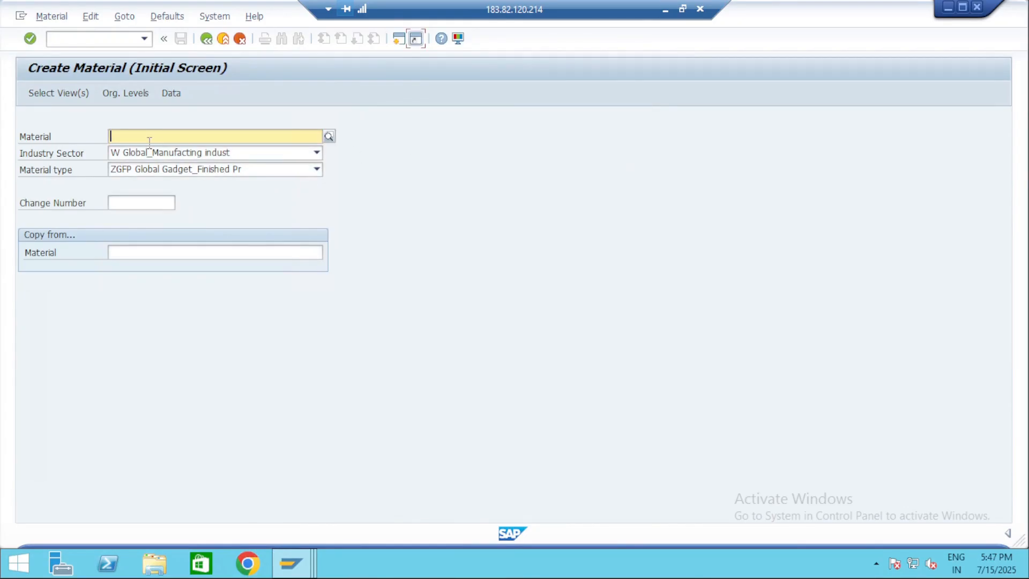
Check the view selection for material types APRF GODREJ RAW MATERIAL and NIFM Nike Finished Product, closing it each time
left_click(316, 168)
left_click(220, 219)
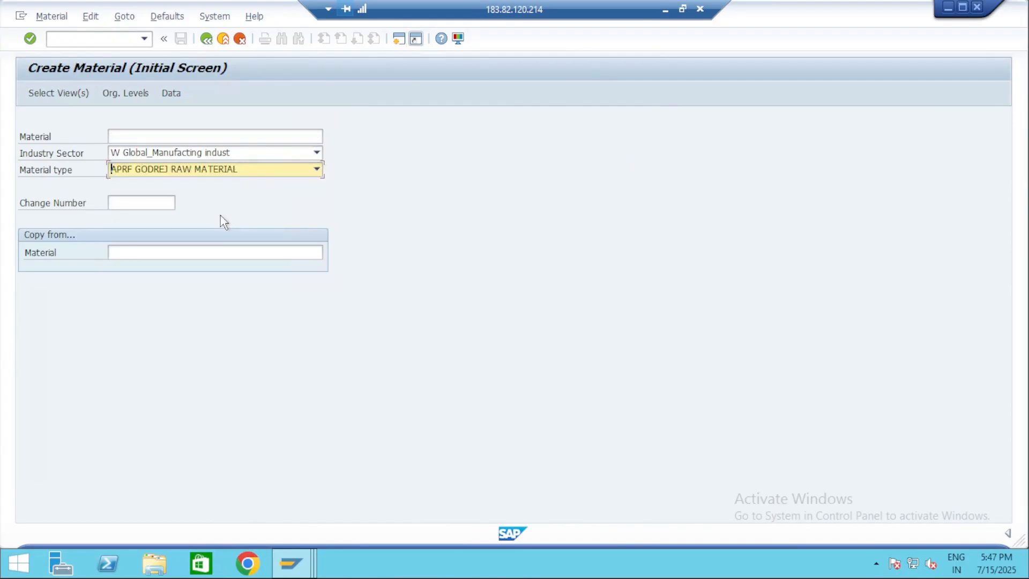
key("Return")
key("Return")
key("Escape")
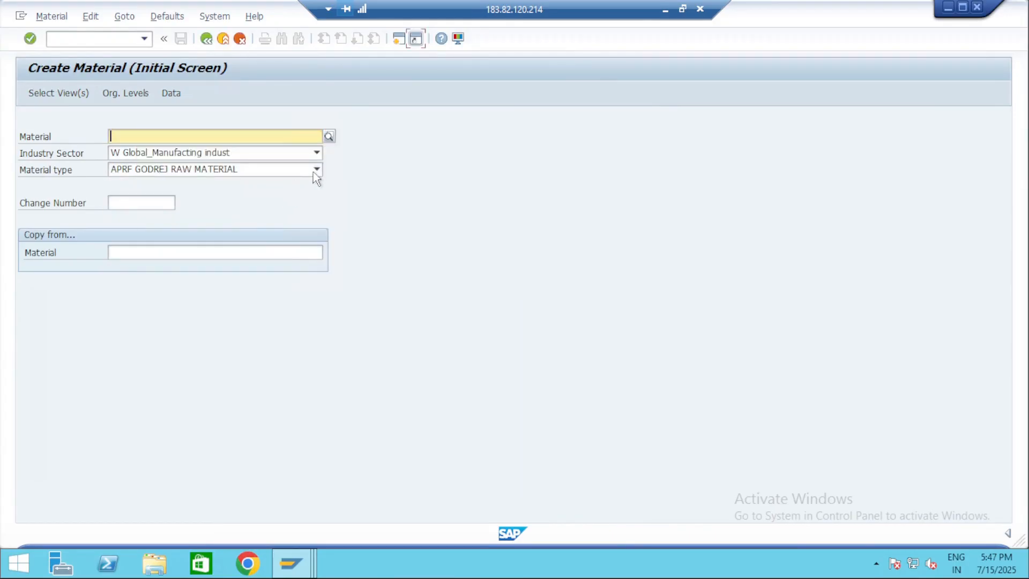
left_click(317, 170)
left_click(231, 268)
key("Return")
key("Escape")
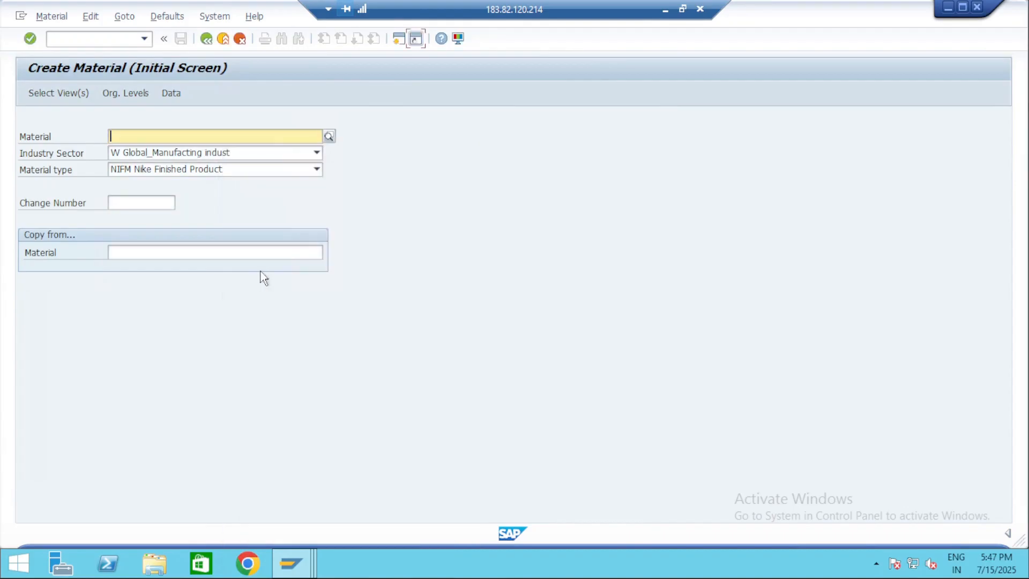
Check the view selection for material types VERP Packing Material and ROHJ Raw Material, closing it each time
left_click(317, 170)
left_click(248, 301)
key("Return")
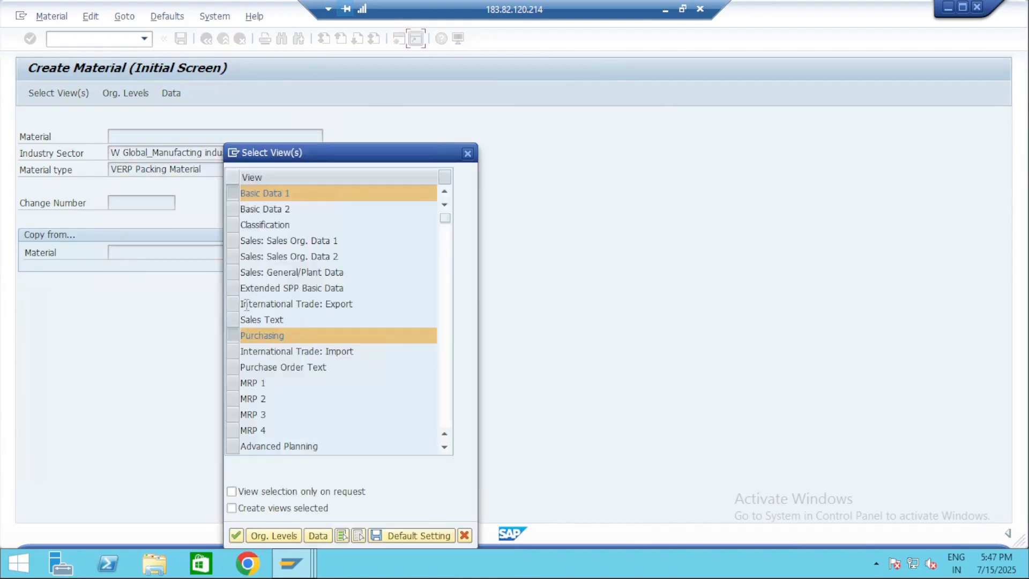
key("Escape")
left_click(317, 169)
scroll(236, 279, "down", 3)
left_click(194, 301)
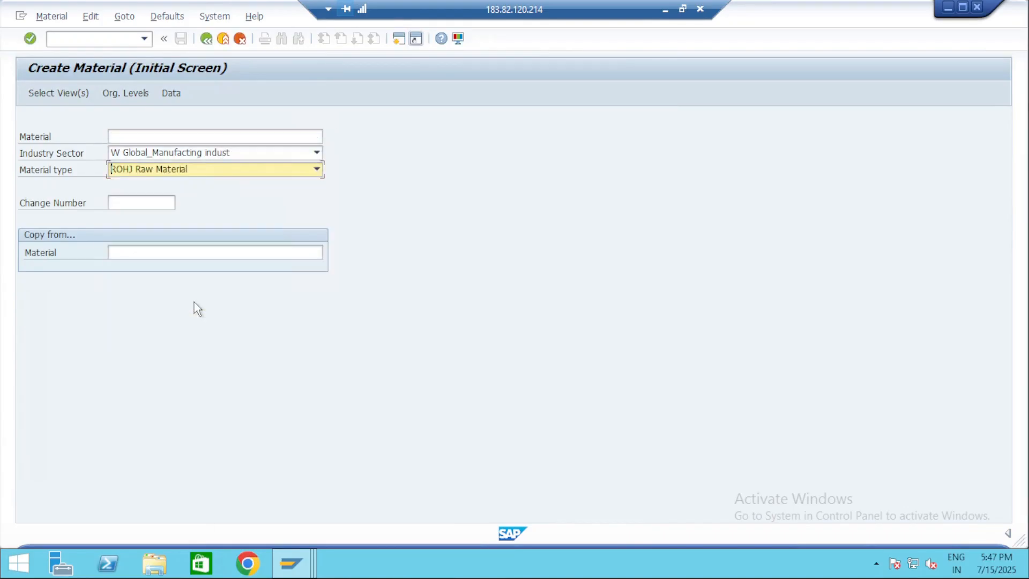
key("Return")
key("Escape")
Check the view selection for material types ROHS Adapt Raw Material and PMFF, closing it each time
left_click(317, 169)
left_click(232, 247)
key("Return")
key("Escape")
left_click(316, 170)
scroll(195, 271, "up", 2)
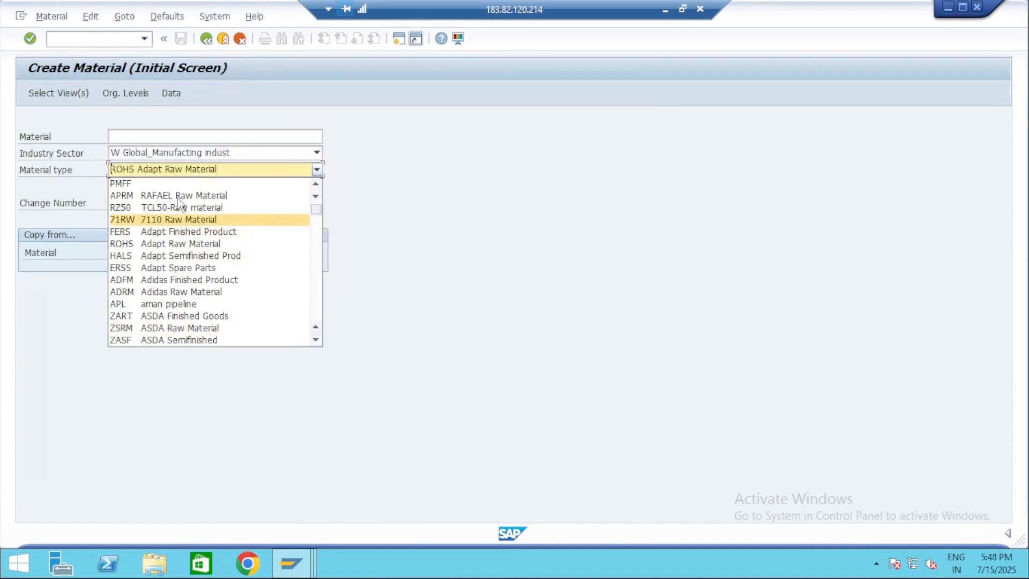
left_click(179, 185)
key("Return")
key("Escape")
Leave material creation, restart it with transaction mm01, and enter 123456 as the material number
key("Escape")
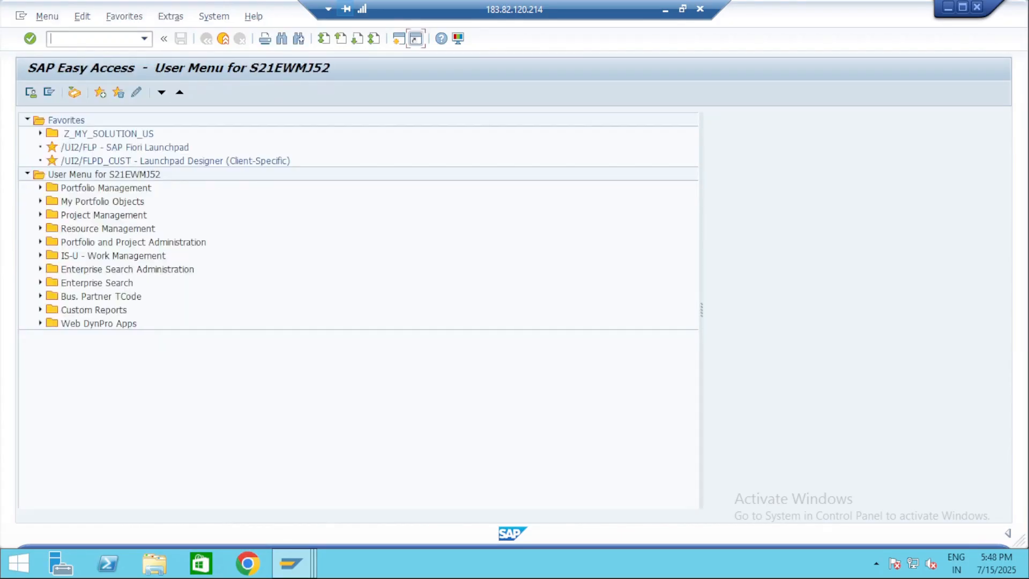
type("mm01")
key("Return")
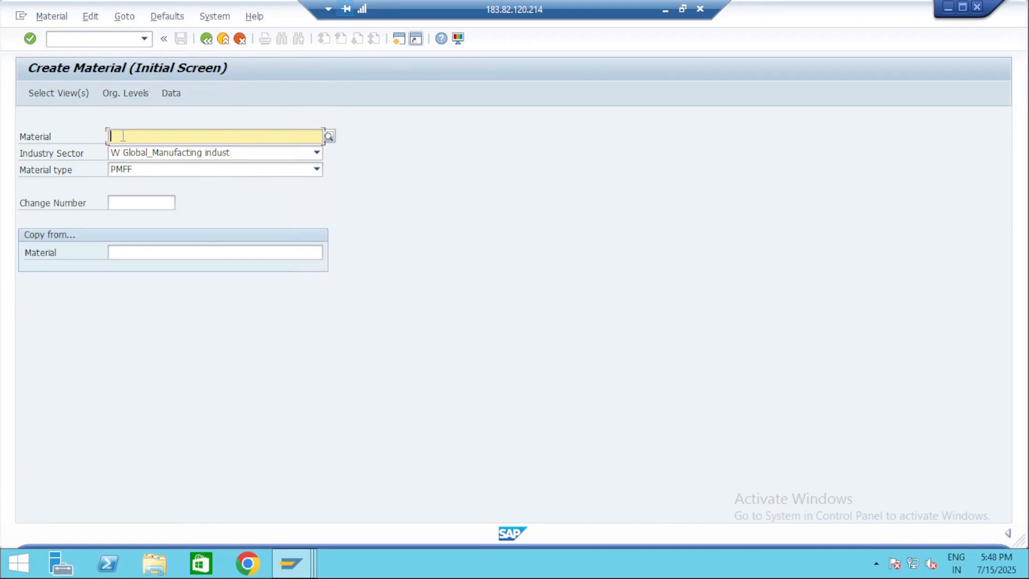
type("123456")
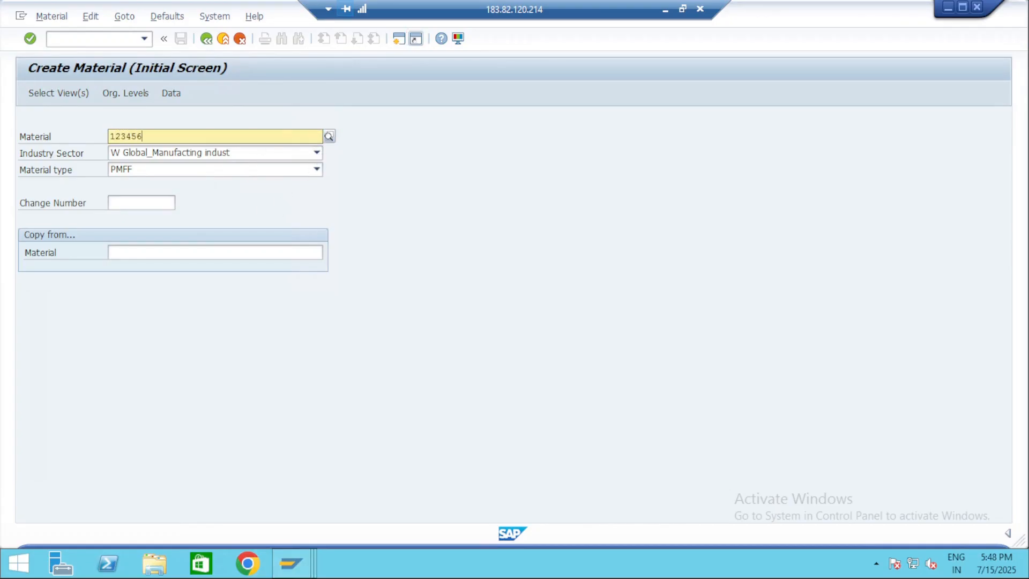
Switch to the SAP MM Demo Google Sheet and review the No.Range start and end values in cells G7 and H7
key("alt+Tab")
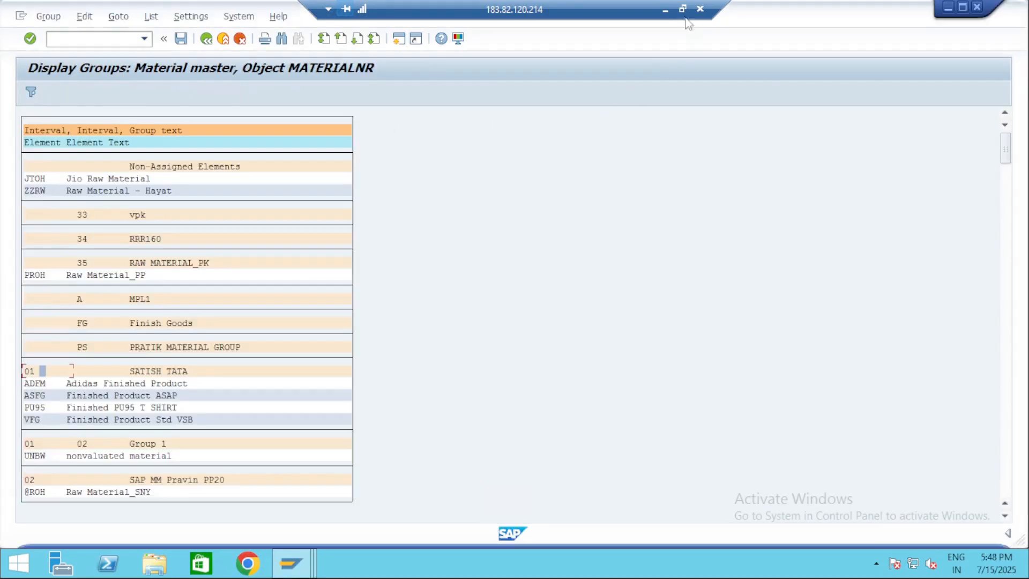
left_click(683, 9)
key("alt+Tab")
left_click(615, 317)
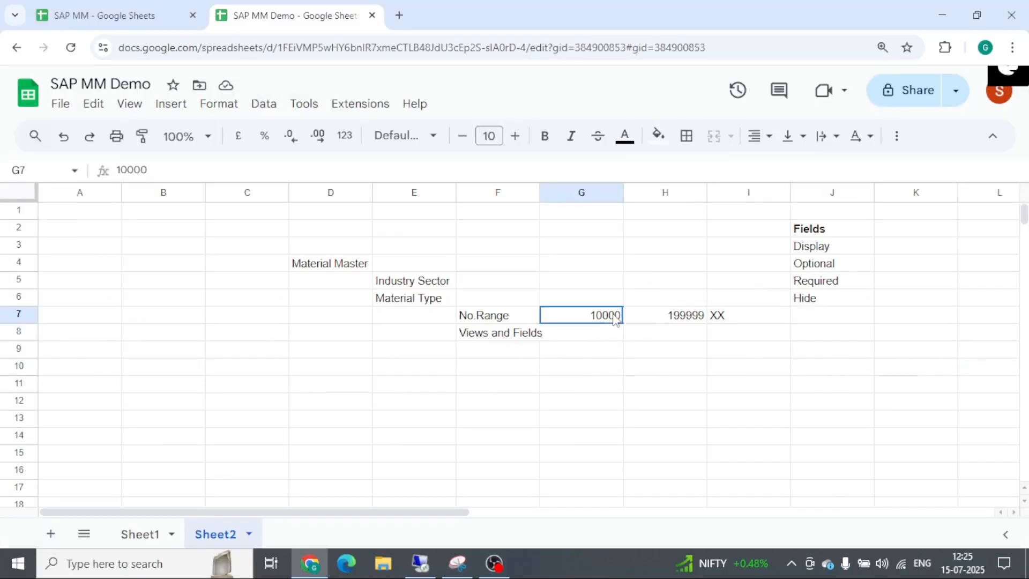
left_click_drag(615, 318, 684, 315)
left_click(602, 320)
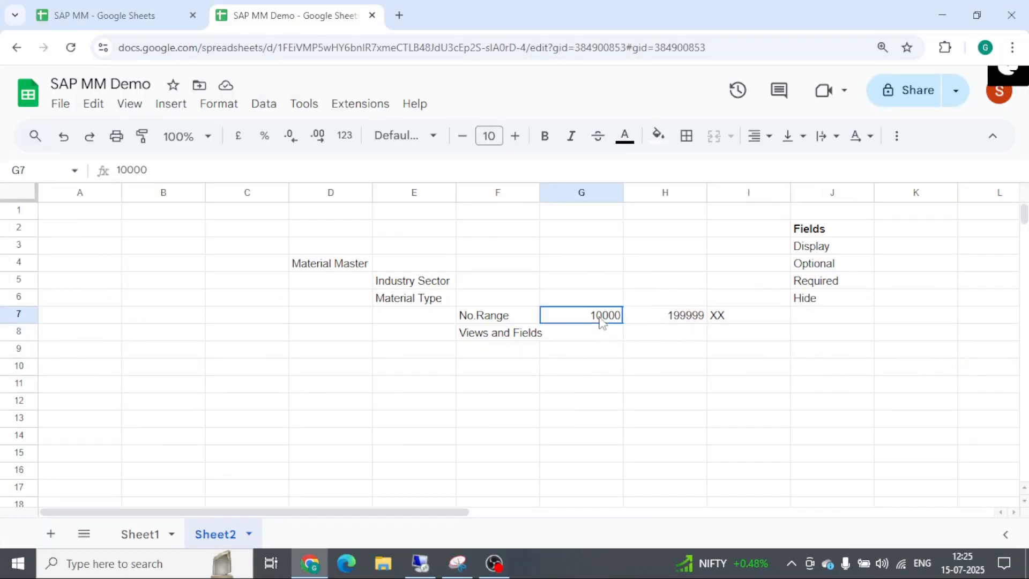
left_click(670, 319)
left_click(616, 315)
left_click(655, 314)
key("alt+Tab")
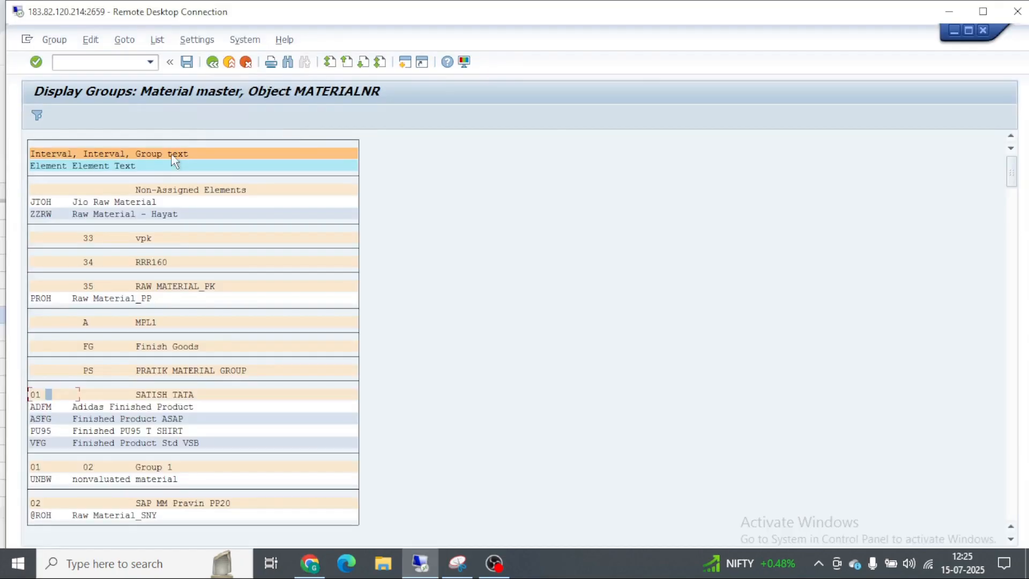
Return to Create Material, clear the material number, then continue with the field blank and cancel the dialog that opens
double_click(319, 17)
key("alt+Tab")
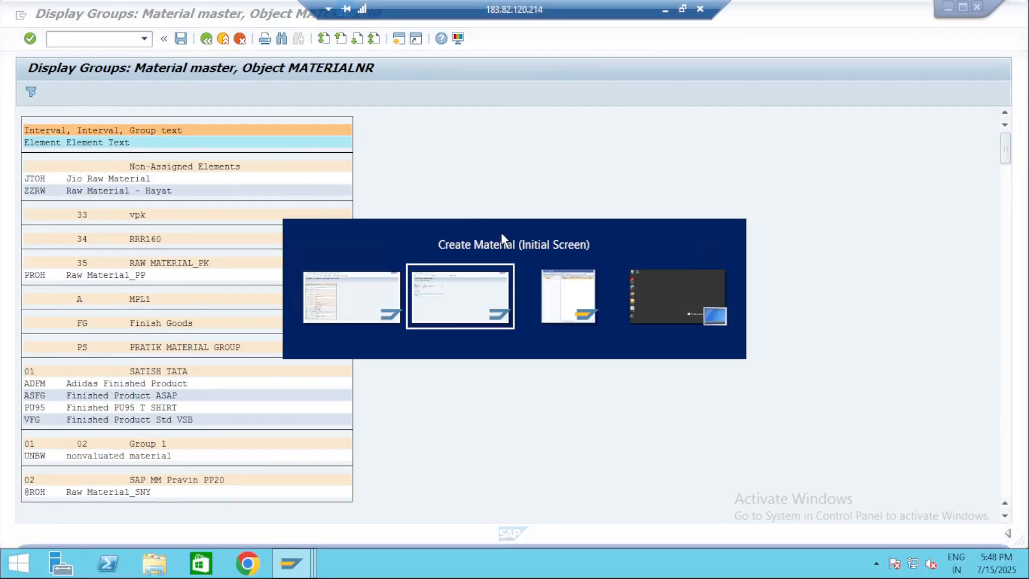
left_click_drag(154, 136, 0, 138)
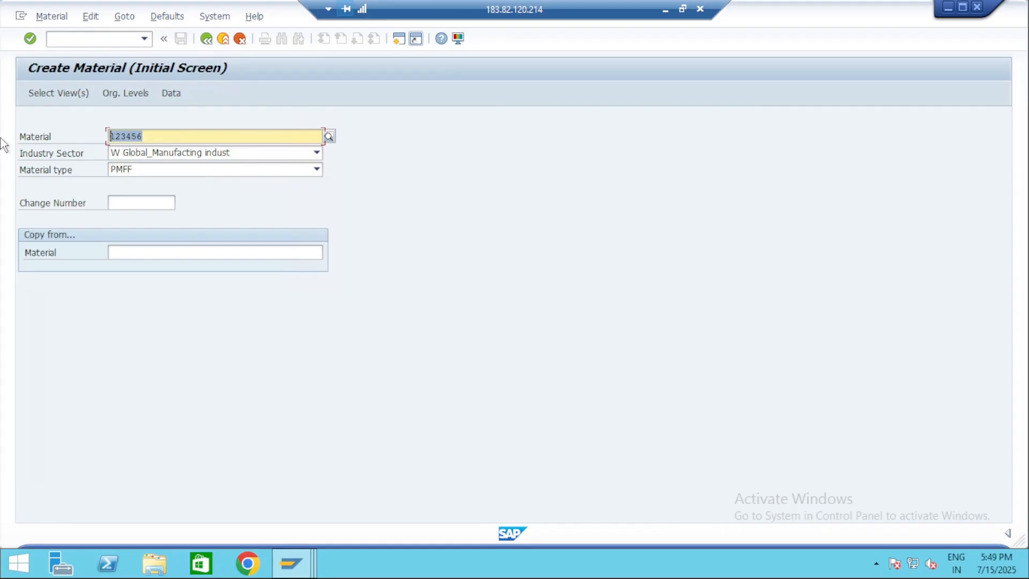
key("Delete")
key("Return")
key("Escape")
Start creating a material with a blank number and type ZGFP Global Gadget_Finished Pr, accepting company code UN00 and plant MP15
key("Tab")
key("Tab")
type("ZG")
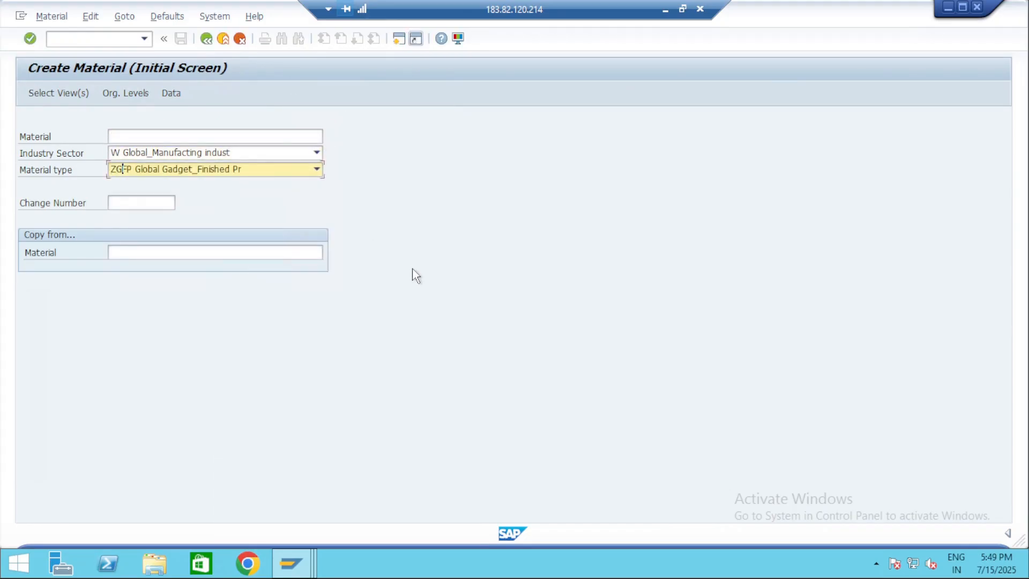
key("Return")
key("Return")
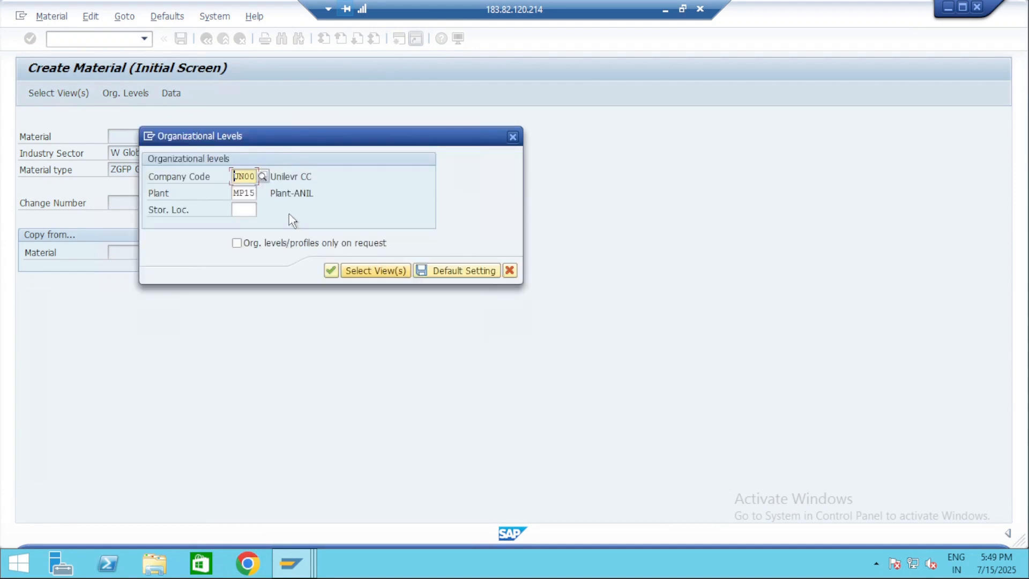
key("Tab")
key("Tab")
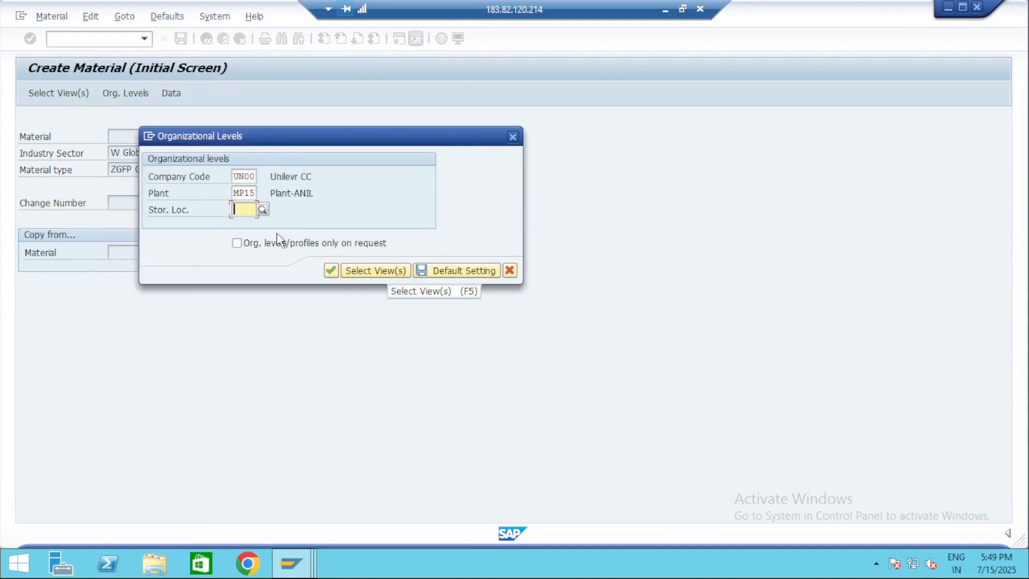
key("Return")
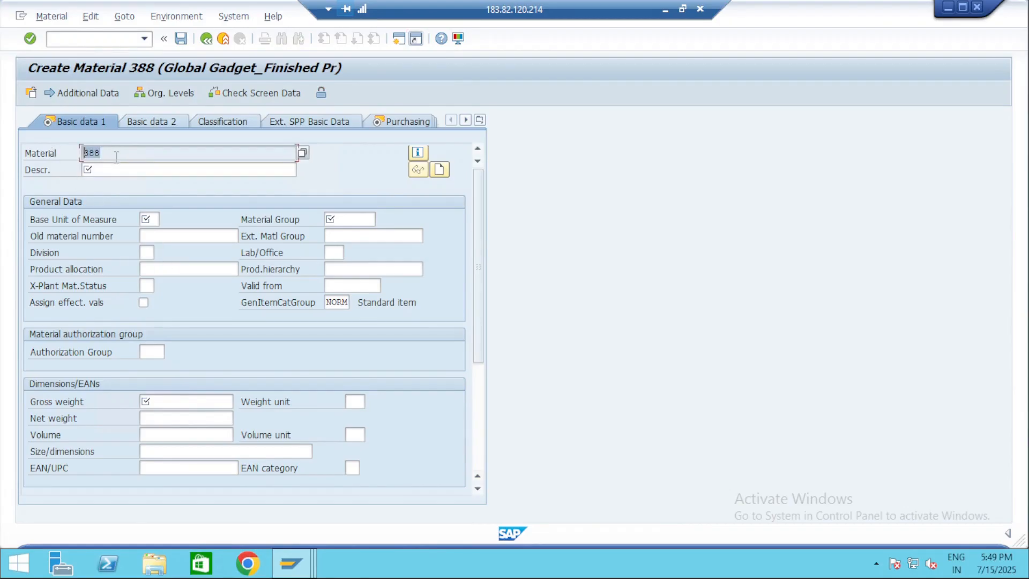
Enter the description Test Product_Finished, base unit of measure PC and material group 1180 in the basic data
left_click(116, 156)
left_click(232, 174)
type("Test Product_Finished")
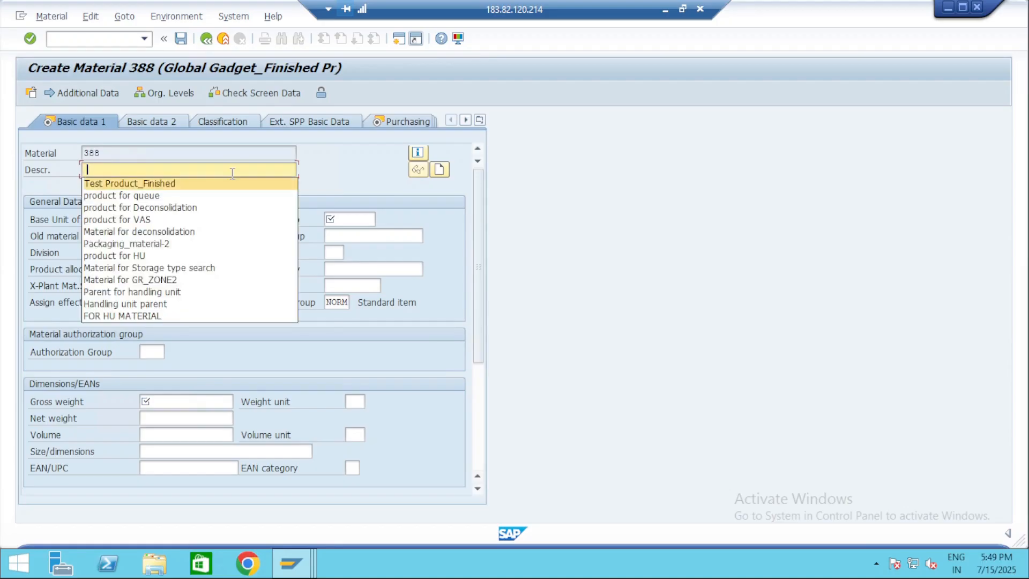
key("Tab")
type("PC")
key("Tab")
type("1180")
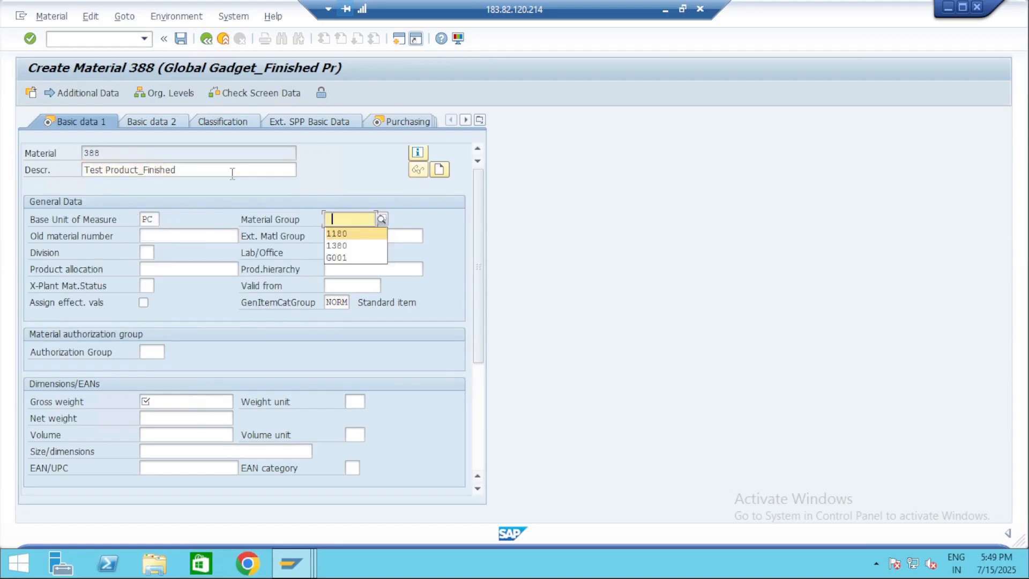
Fill in the required gross weight with 10,000 in the material's dimensions data
key("Down")
key("Down")
key("Down")
key("Down")
key("Down")
key("Down")
key("Down")
key("Down")
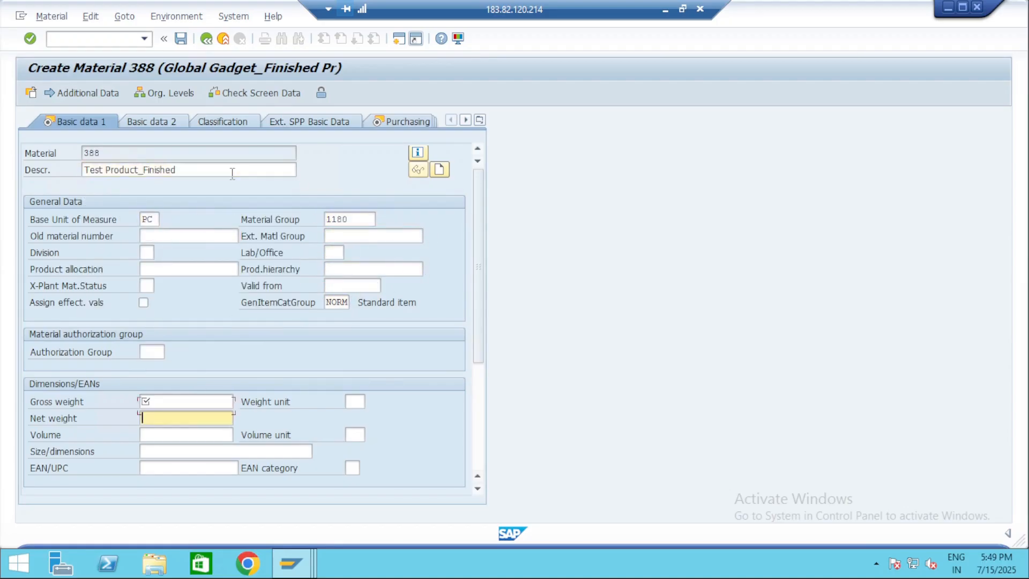
key("Return")
key("Down")
key("Up")
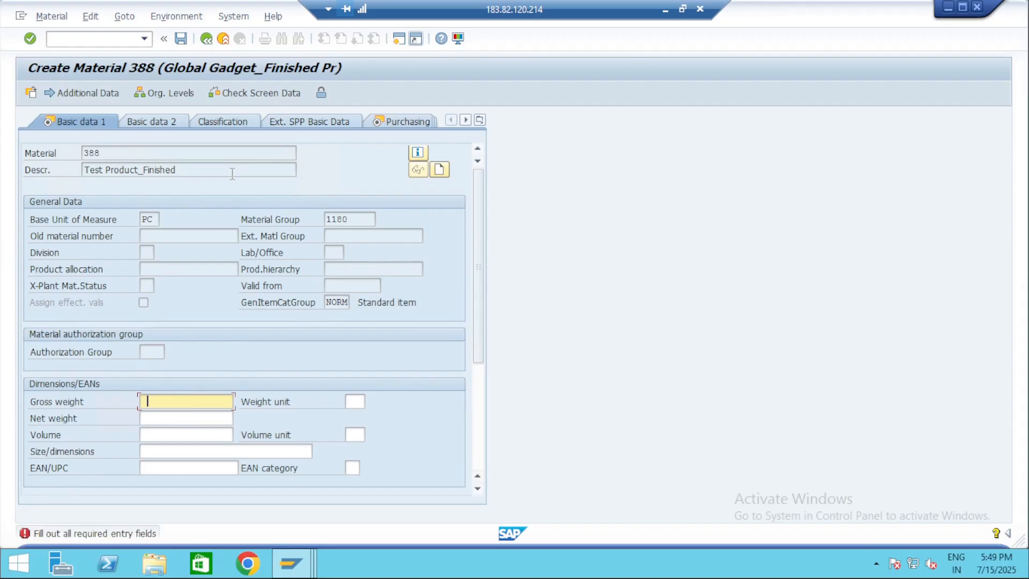
key("Down")
key("Up")
key("Return")
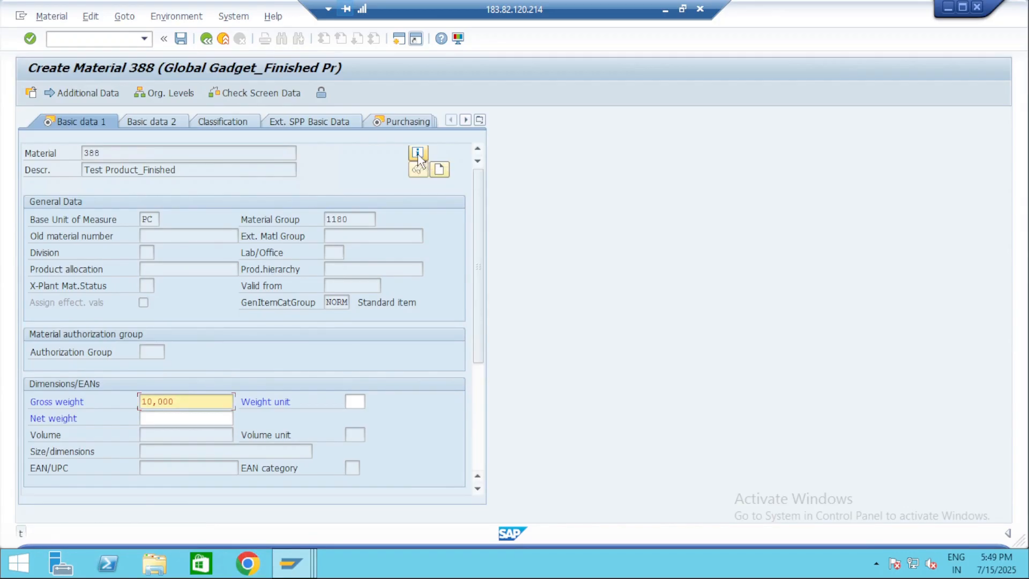
Set the weight unit to G (Gram) from the list of units and continue to the Purchasing view
key("shift+Home")
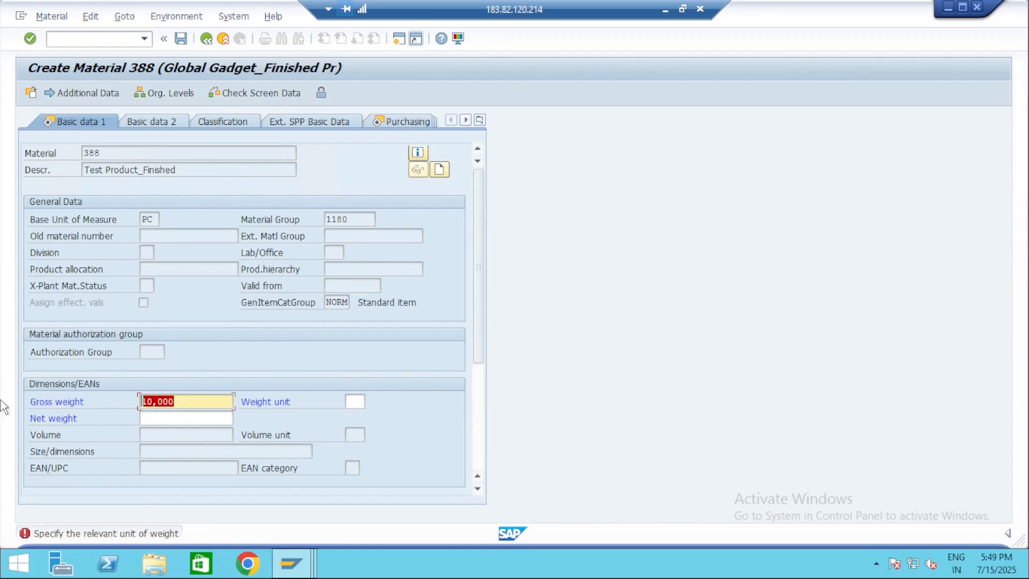
key("Tab")
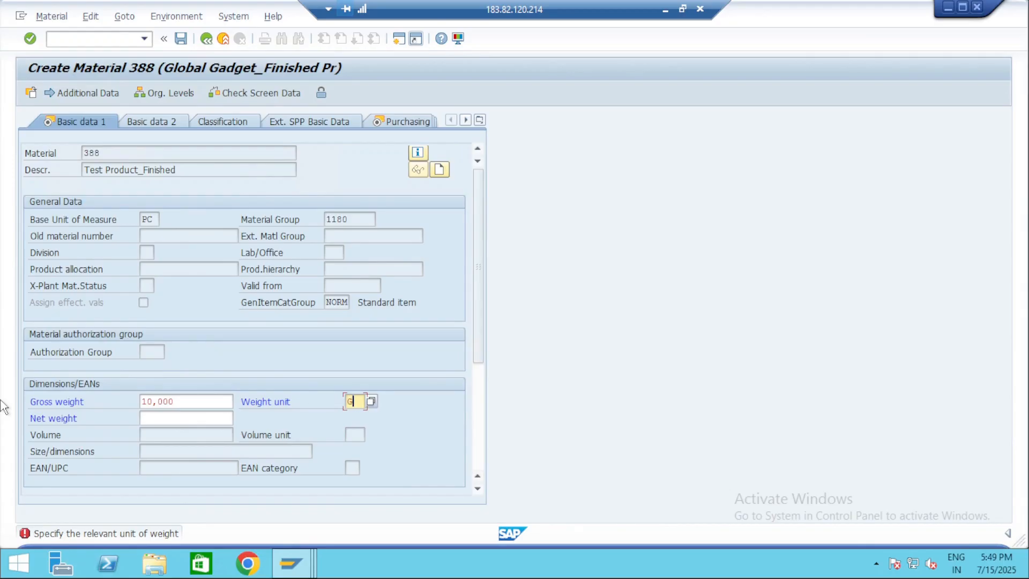
left_click(370, 402)
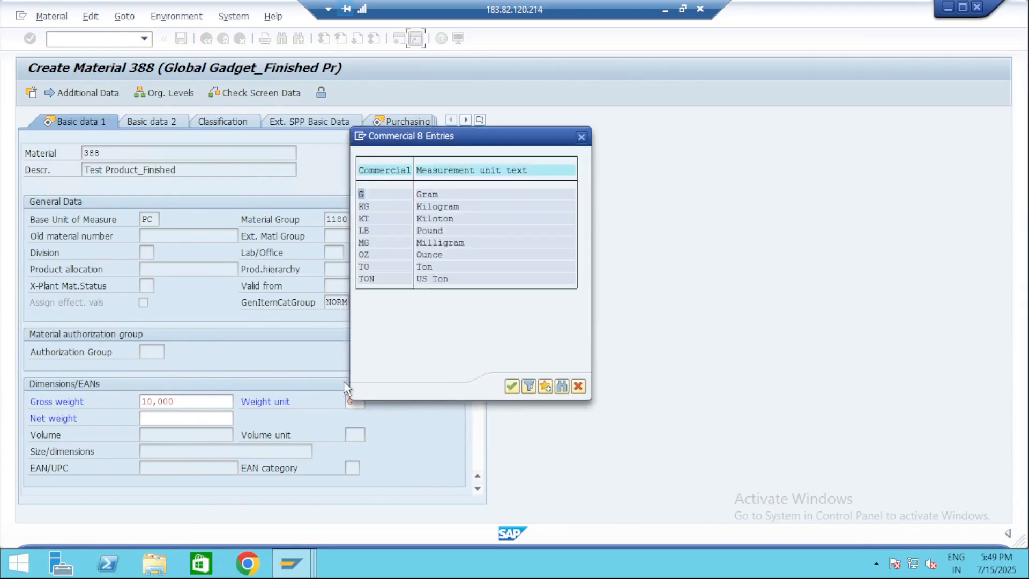
double_click(431, 195)
key("Return")
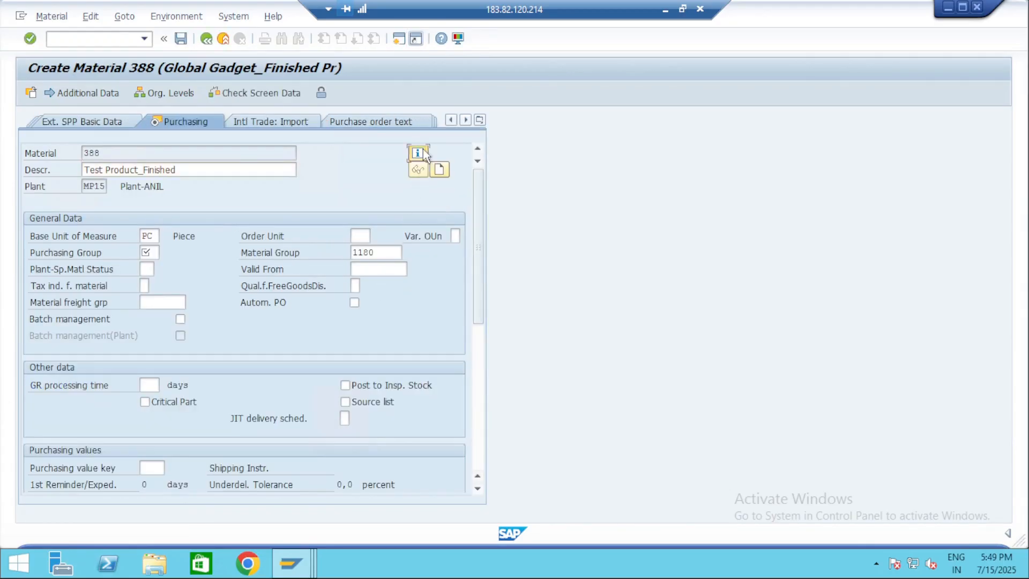
Set the purchasing group to 000, then open the material's information window and move it clear of the header fields
key("Return")
key("Return")
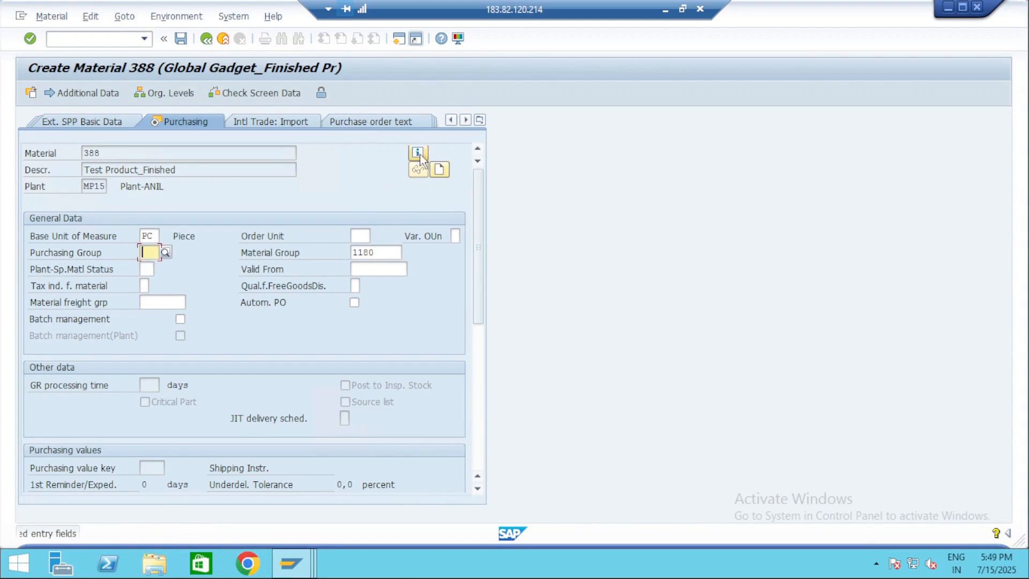
key("Down")
left_click(418, 154)
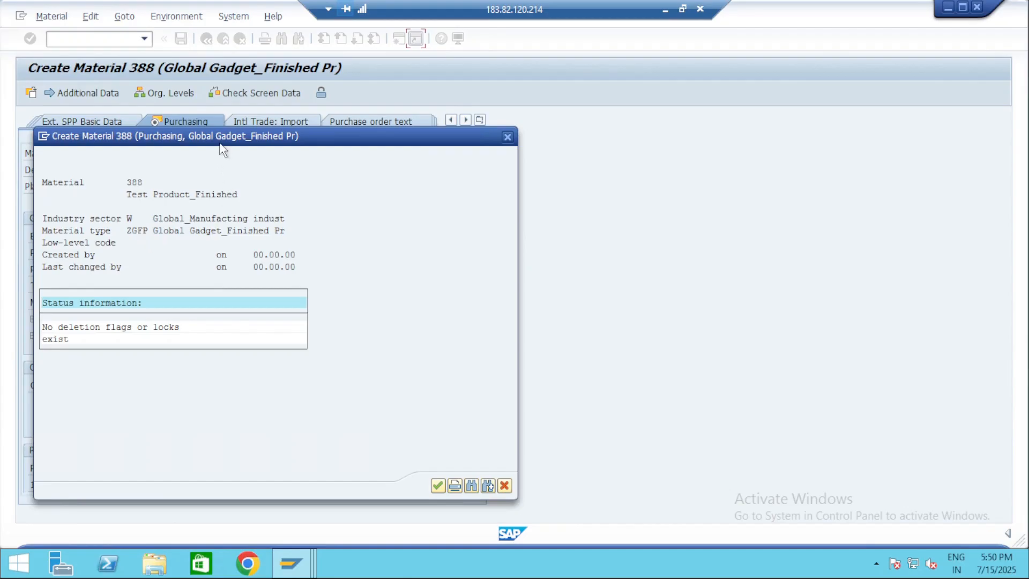
left_click_drag(217, 138, 558, 83)
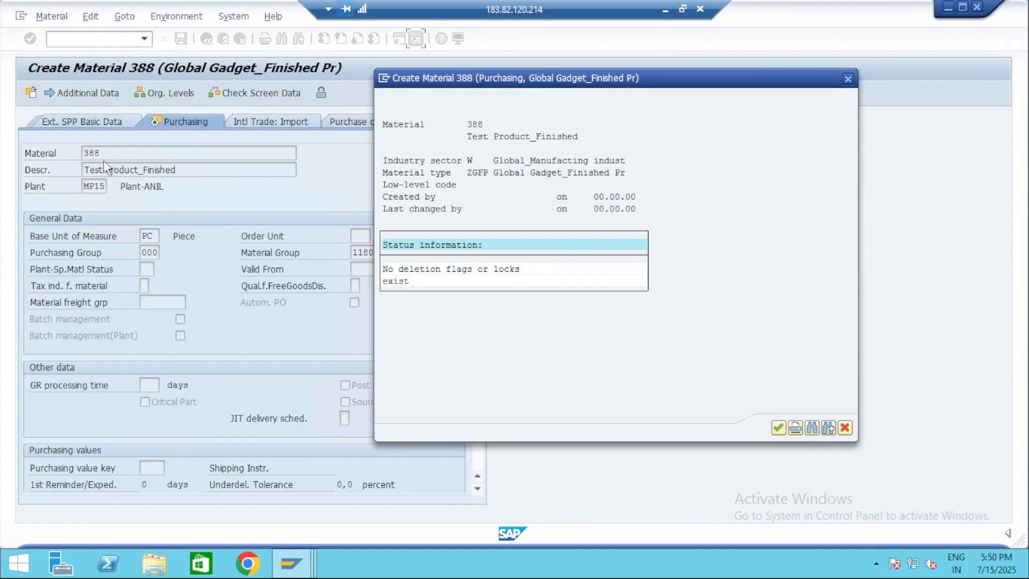
Switch to the material number range groups and find zgfp to identify the interval its group is assigned to
key("alt+Tab")
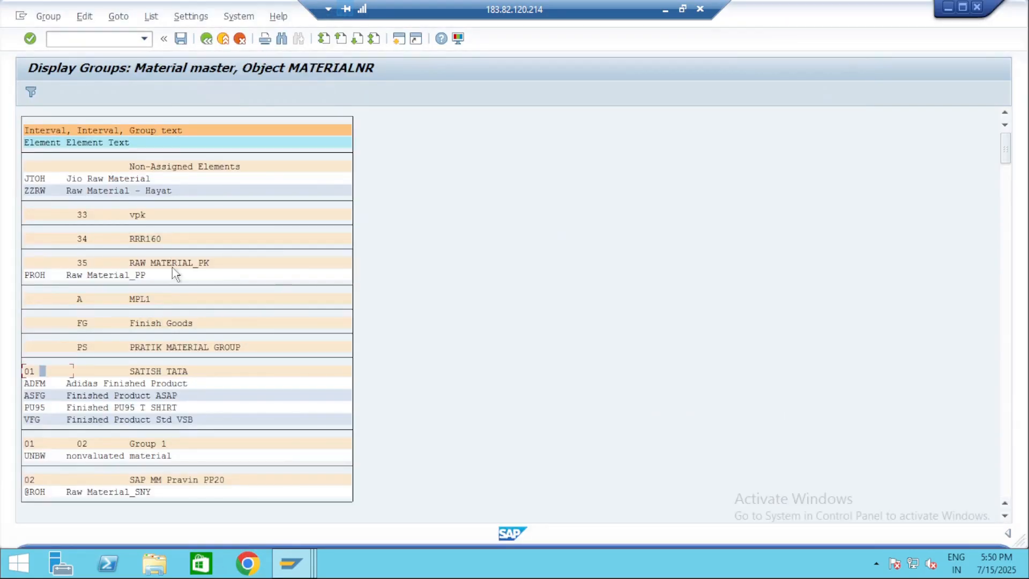
key("alt+Tab")
key("alt+Tab")
key("ctrl+f")
type("z")
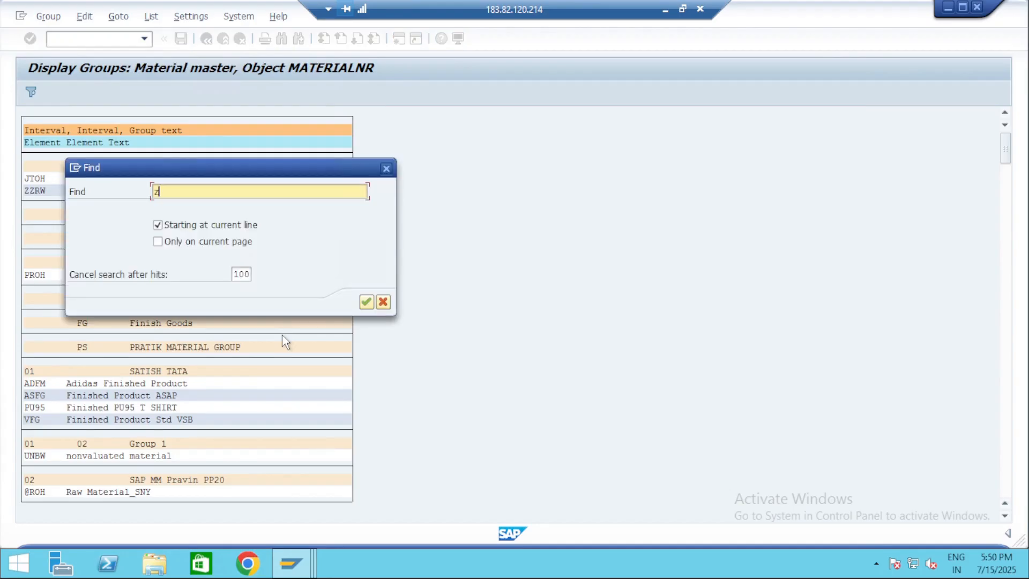
type("gfp")
key("Return")
double_click(144, 121)
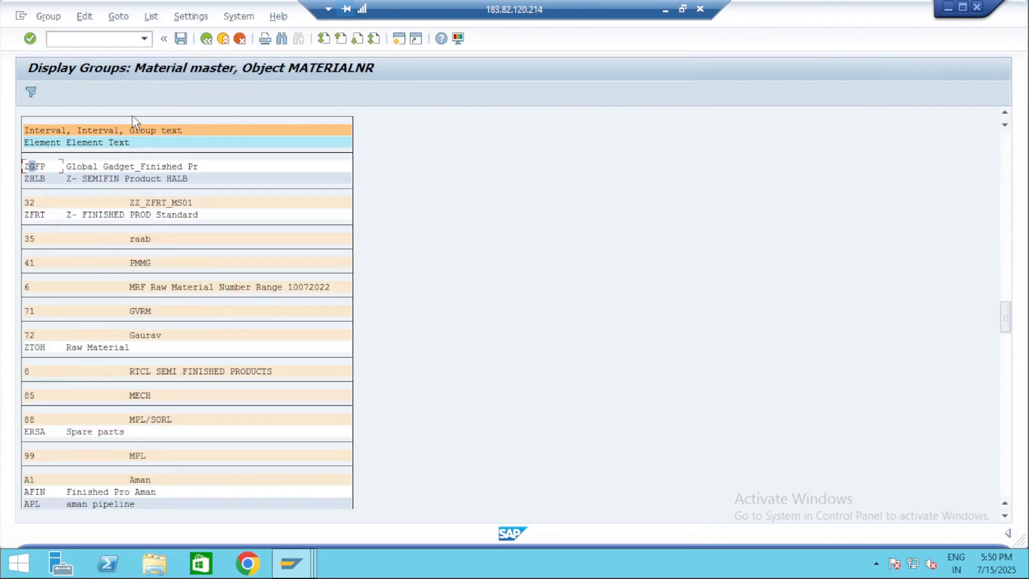
scroll(168, 229, "up", 2)
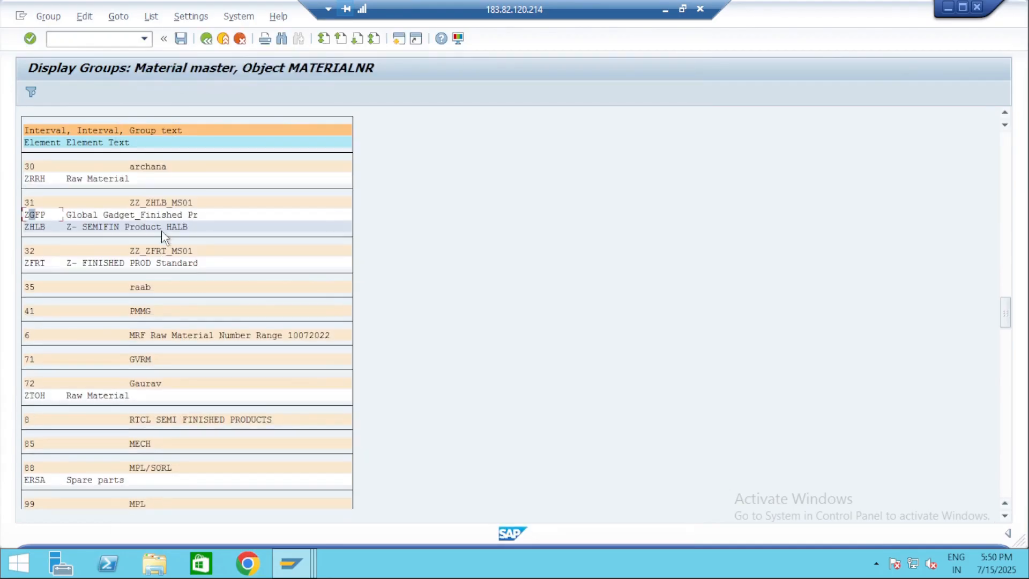
left_click(30, 204)
Leave the group display and check the MATERIALNR groups and intervals in display mode, then open the intervals for editing
left_click(206, 39)
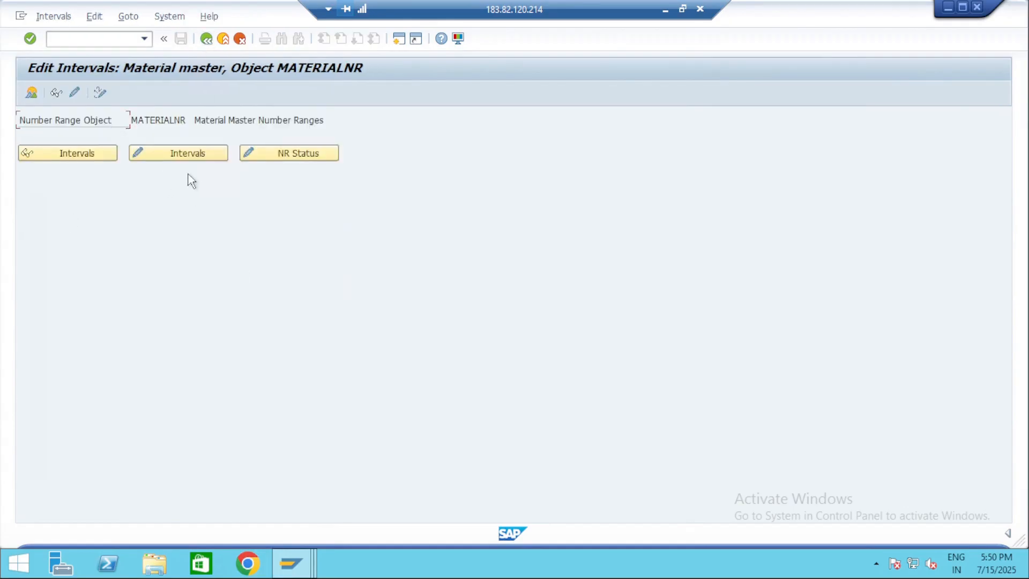
left_click(55, 94)
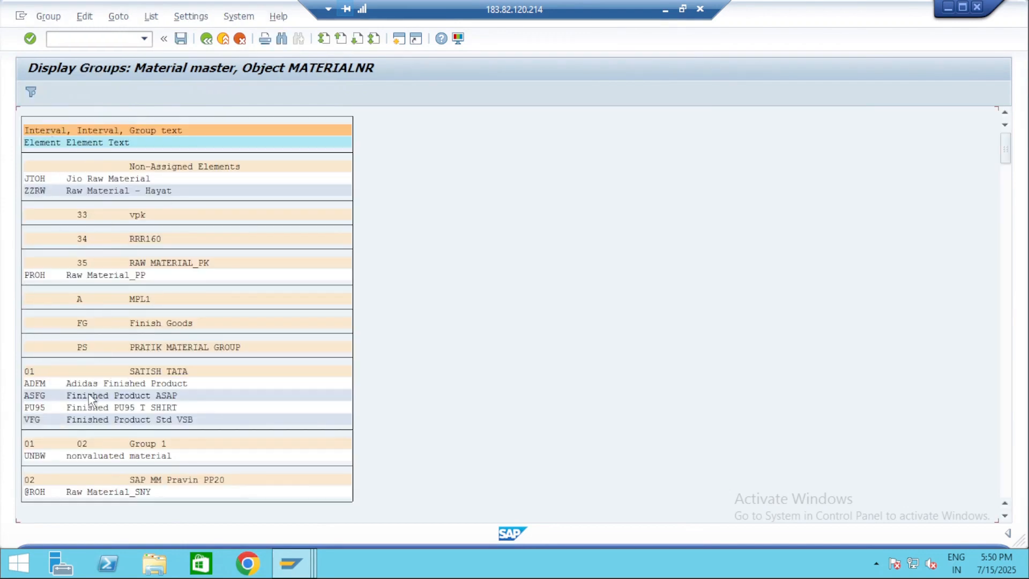
left_click(206, 38)
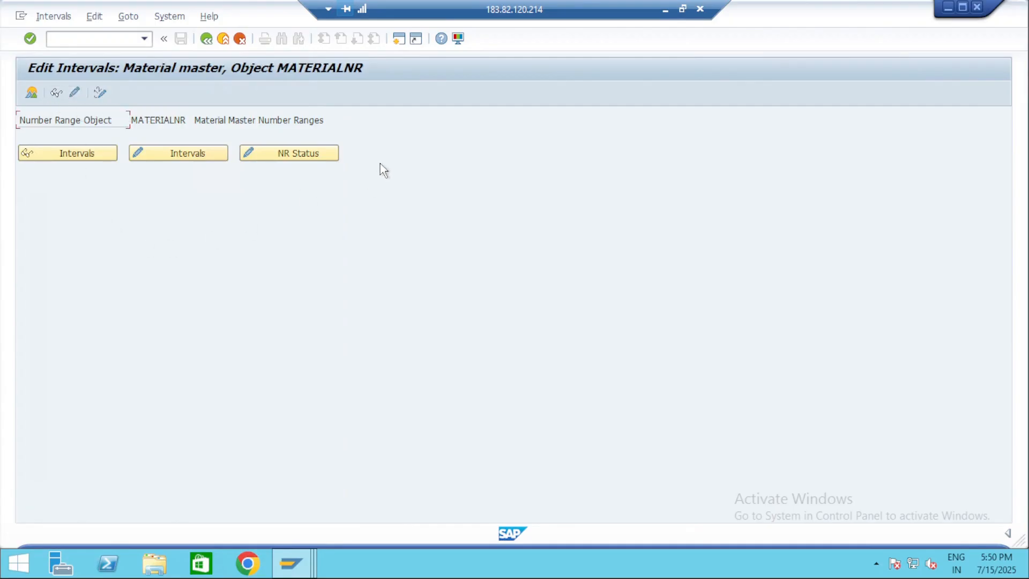
left_click(65, 159)
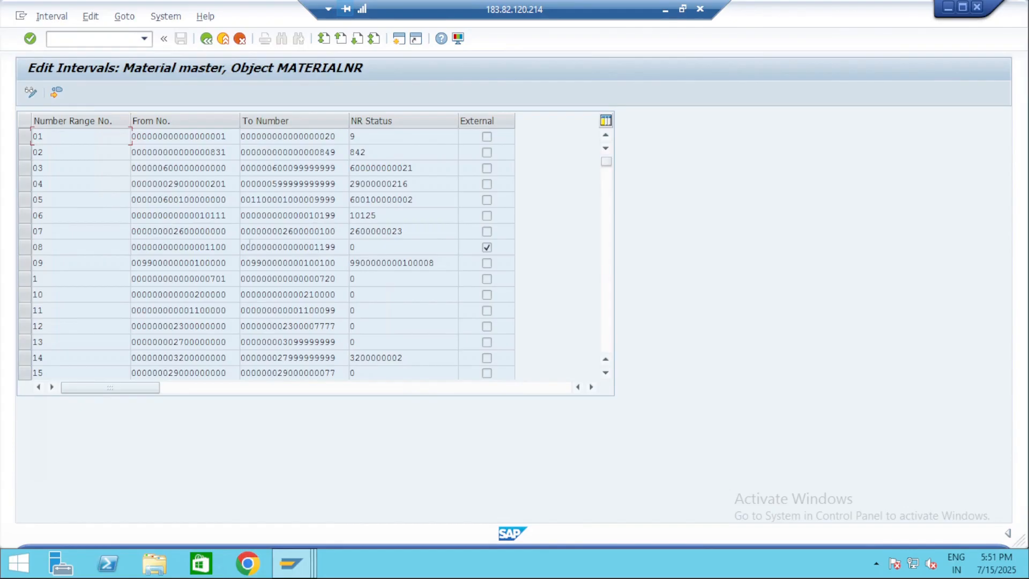
left_click(206, 38)
left_click(170, 156)
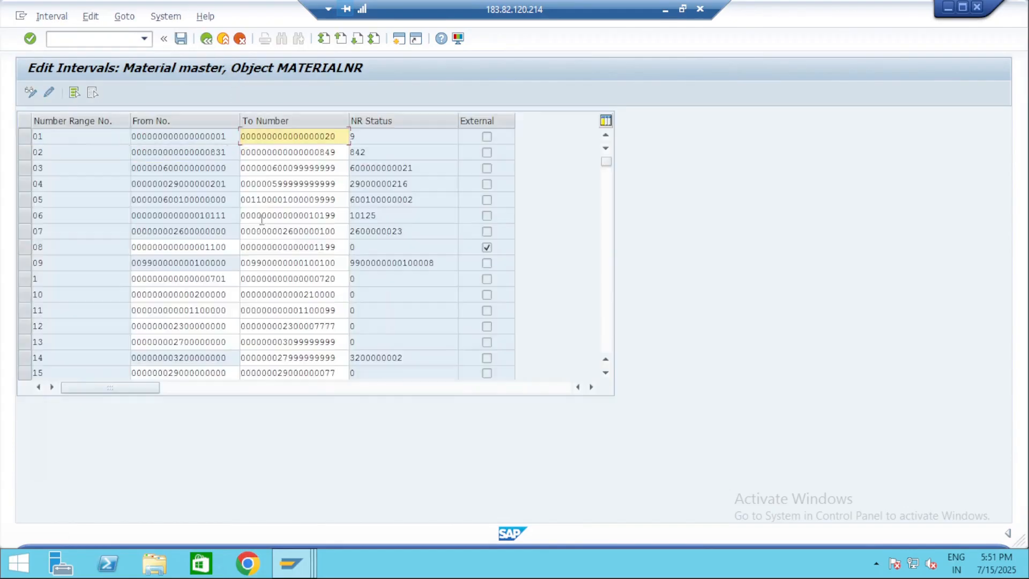
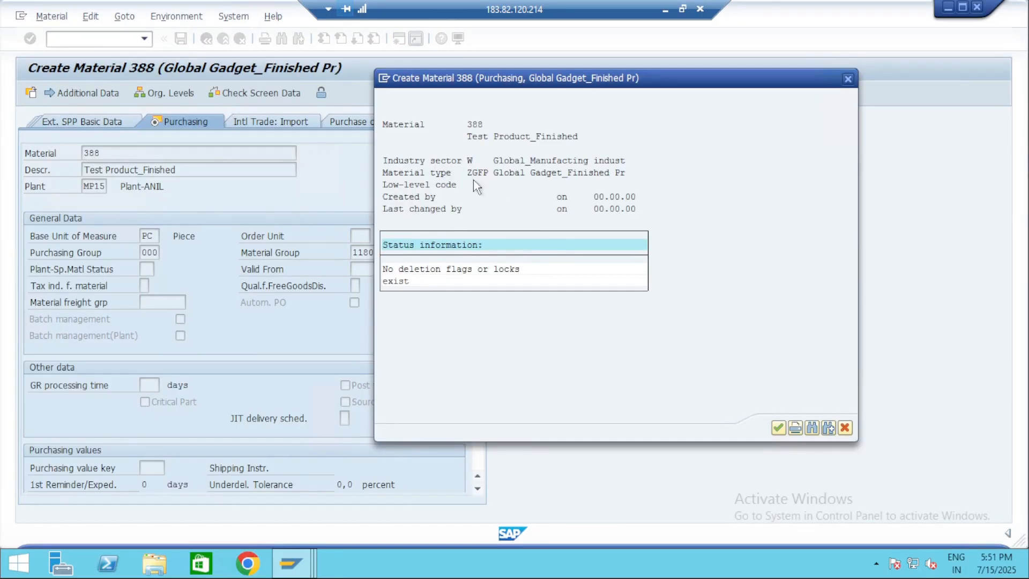
Reopen the MATERIALNR intervals in display mode, check the start number and NR status of interval 31, and return to the material
key("alt+Tab")
key("F3")
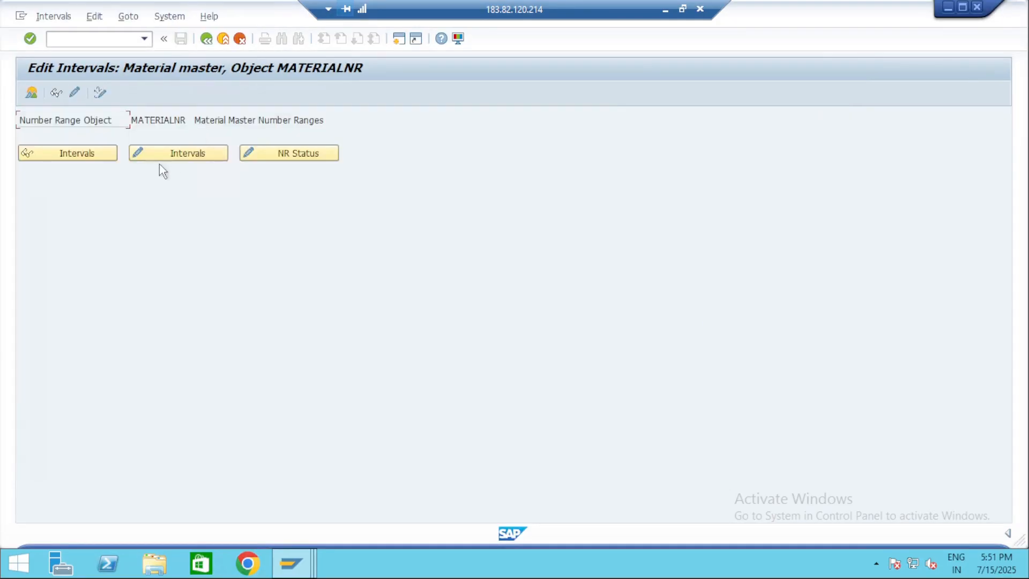
left_click(137, 157)
scroll(182, 322, "down", 7)
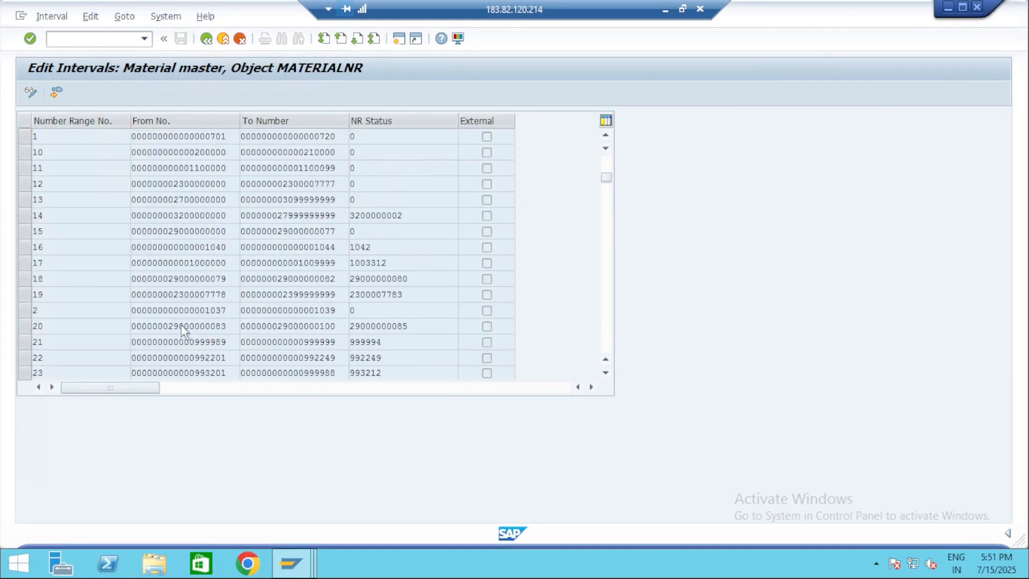
scroll(61, 284, "down", 2)
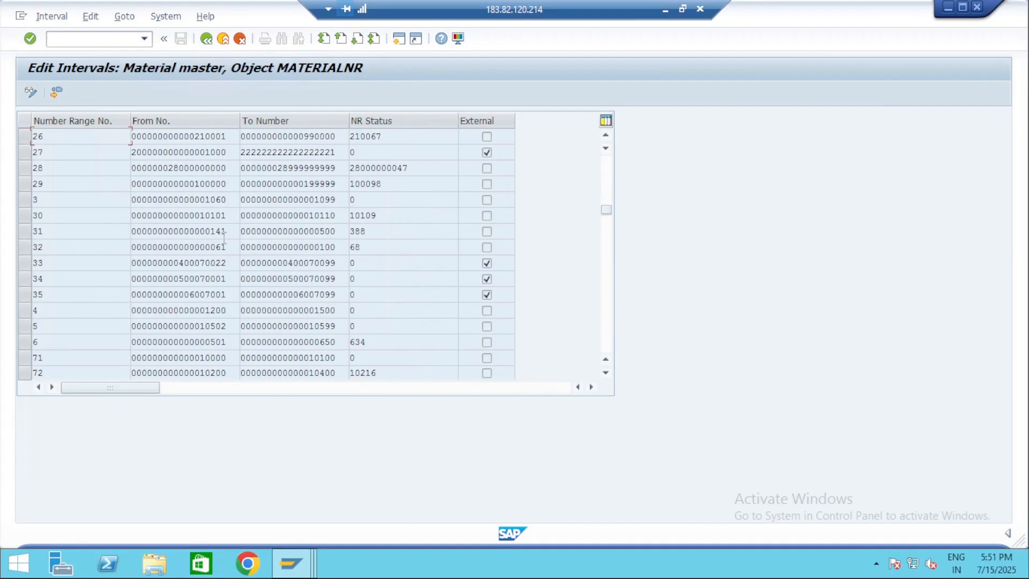
left_click_drag(229, 231, 199, 231)
left_click_drag(381, 234, 348, 232)
key("alt+Tab")
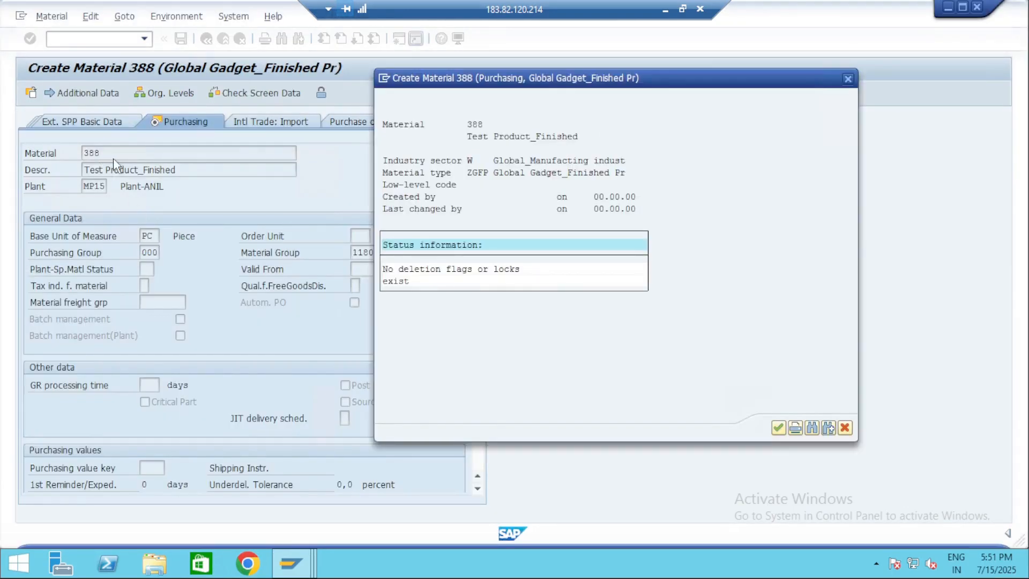
Switch to the material number range intervals and examine interval 31's limits and current number status
key("alt+Tab")
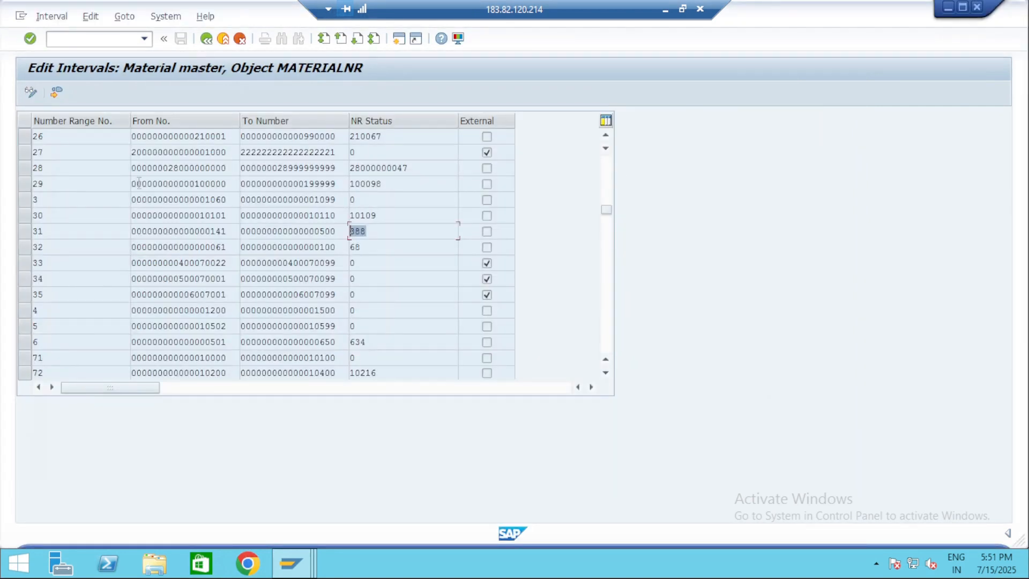
left_click_drag(62, 230, 5, 236)
left_click_drag(226, 231, 204, 231)
left_click_drag(338, 231, 314, 231)
double_click(371, 231)
left_click_drag(338, 231, 320, 231)
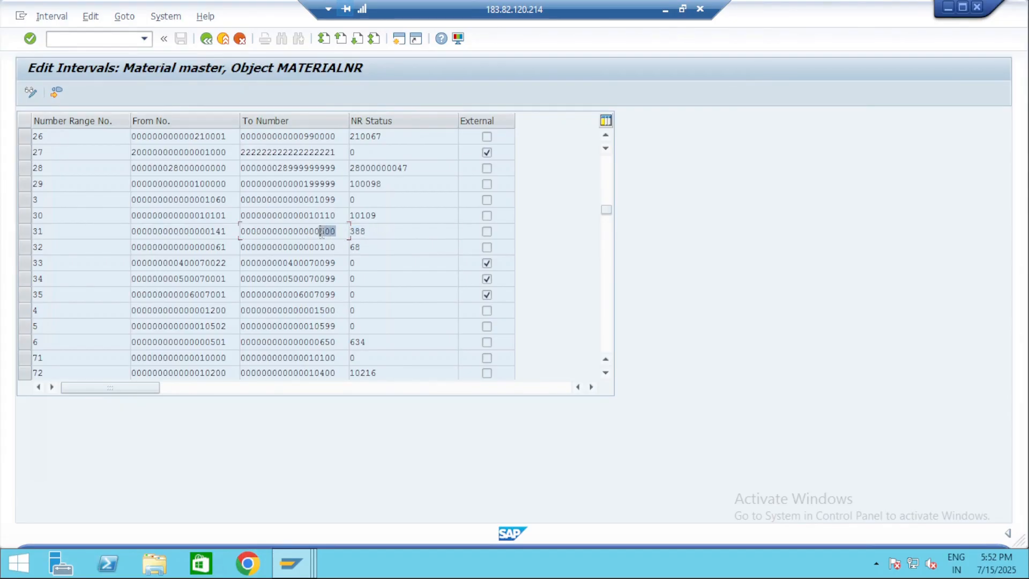
double_click(376, 232)
left_click(325, 231)
Examine the lower and upper limits of number range interval 06, and leave the interval list
scroll(131, 298, "up", 8)
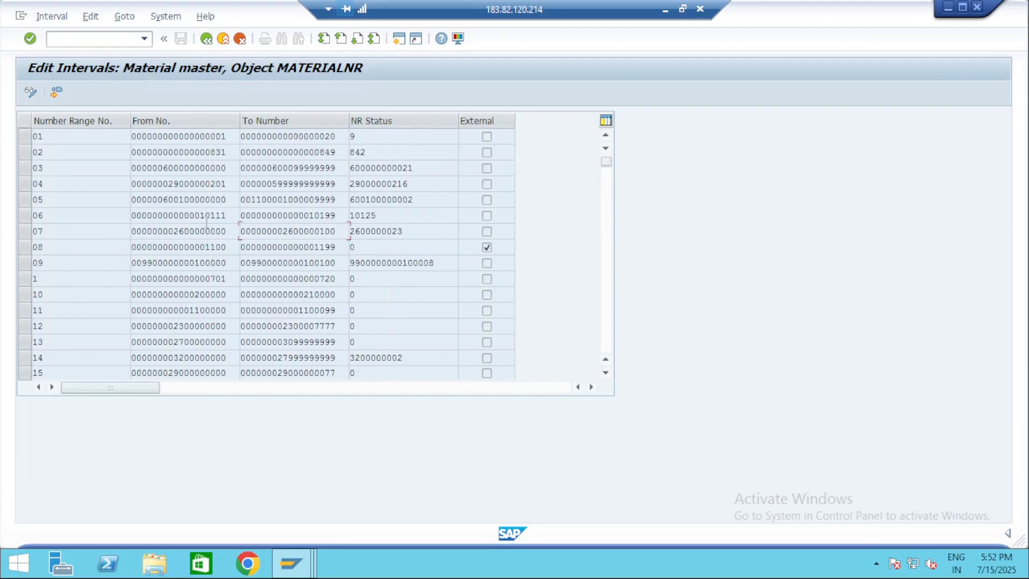
left_click_drag(56, 214, 31, 215)
left_click_drag(228, 215, 200, 215)
left_click_drag(337, 215, 314, 216)
key("F3")
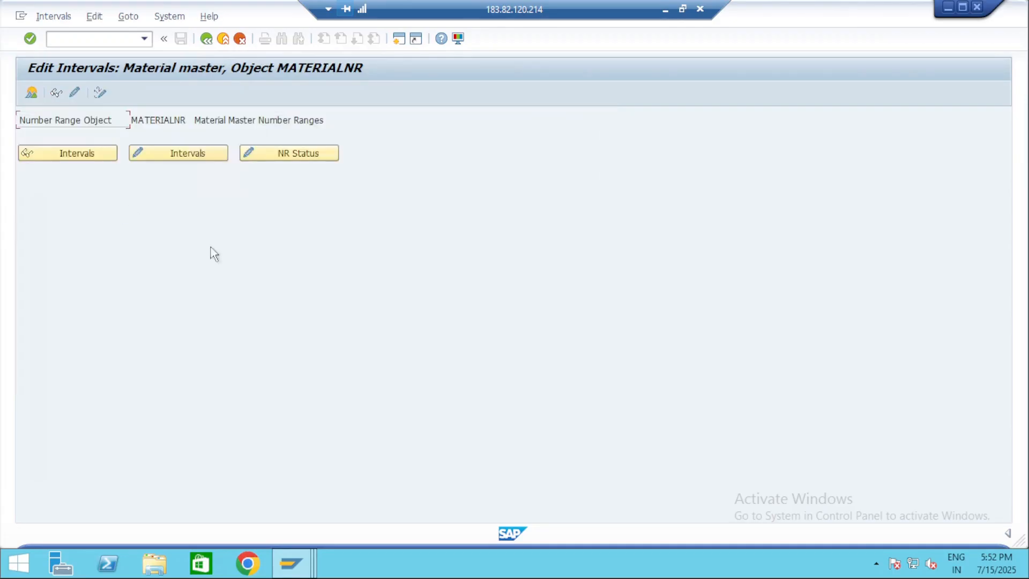
Open the material number range groups for editing and find the material type zgfp
left_click(75, 94)
key("ctrl+f")
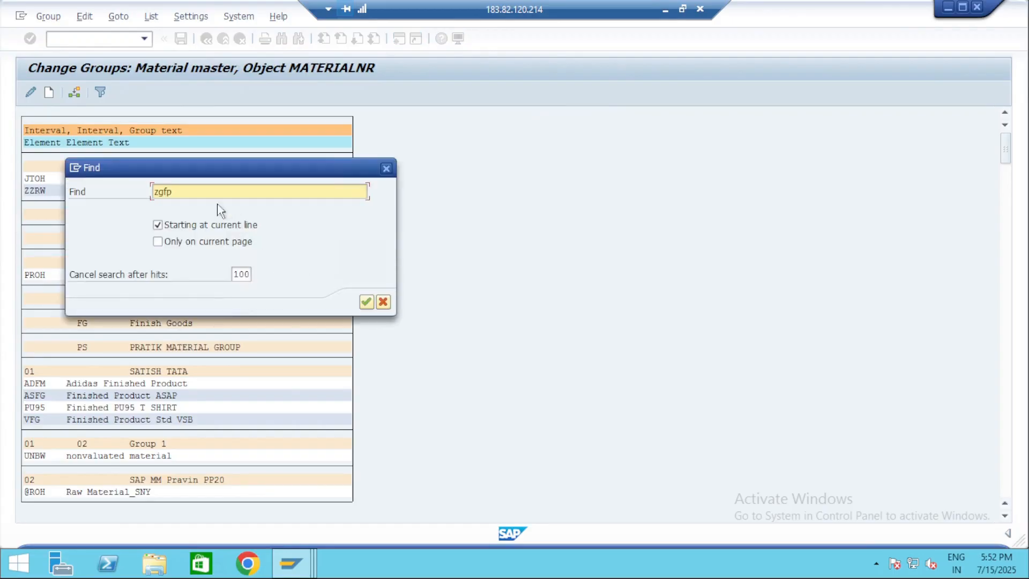
key("Return")
double_click(149, 121)
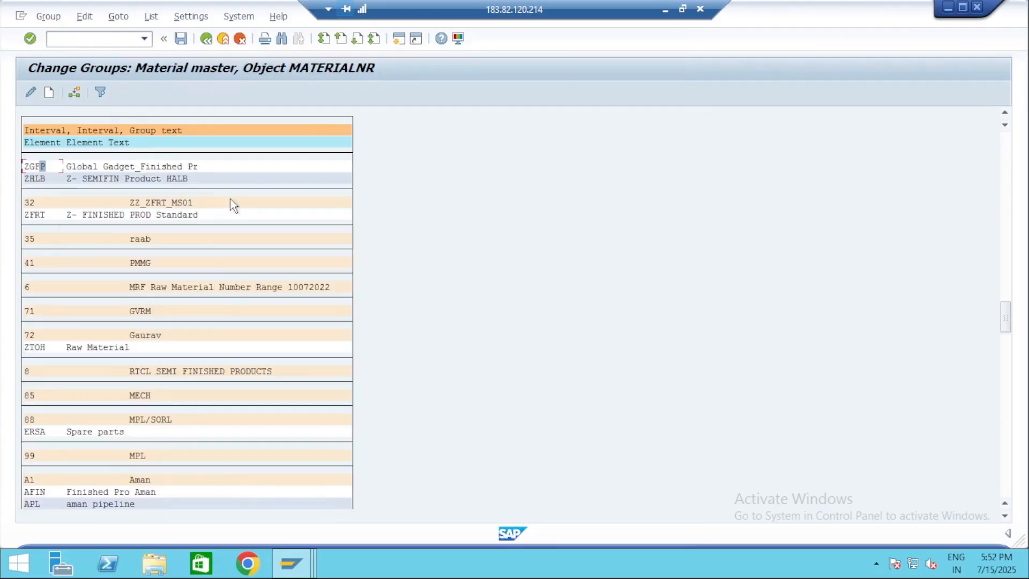
scroll(134, 278, "up", 2)
scroll(59, 240, "up", 1)
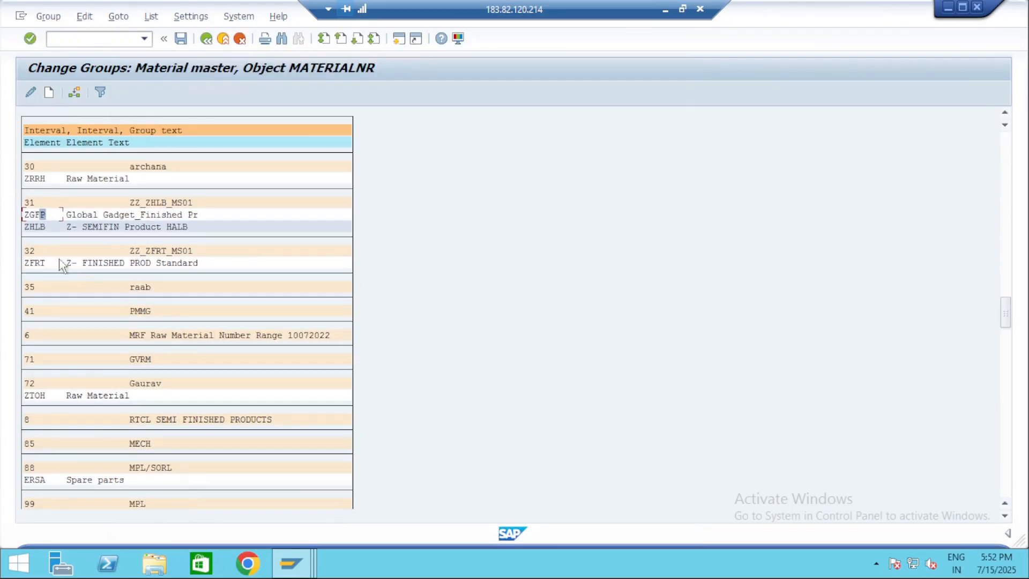
Assign material type ZGFP to the "pi raw" group with number range 06, save, and leave group maintenance
right_click(37, 217)
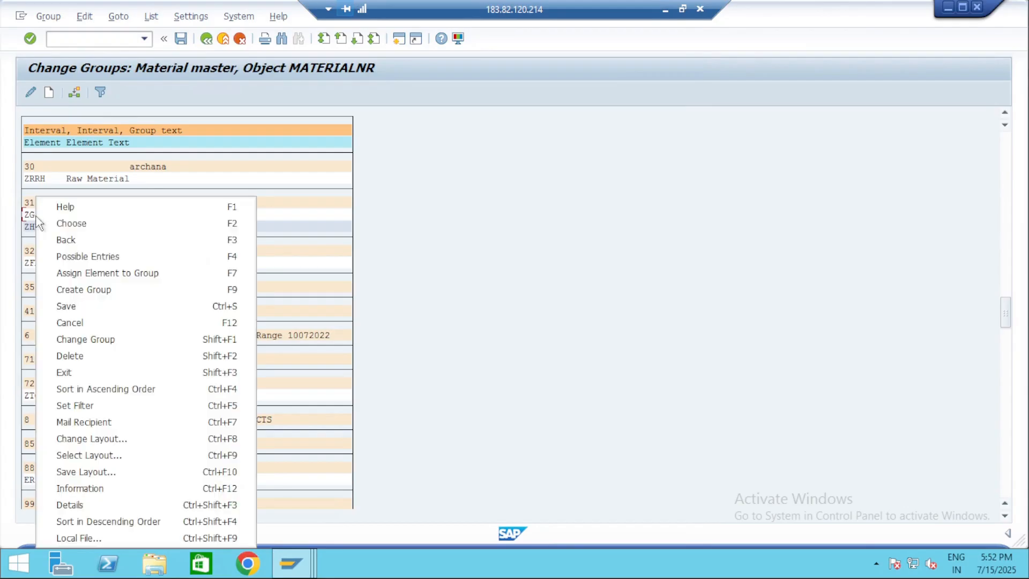
left_click(87, 276)
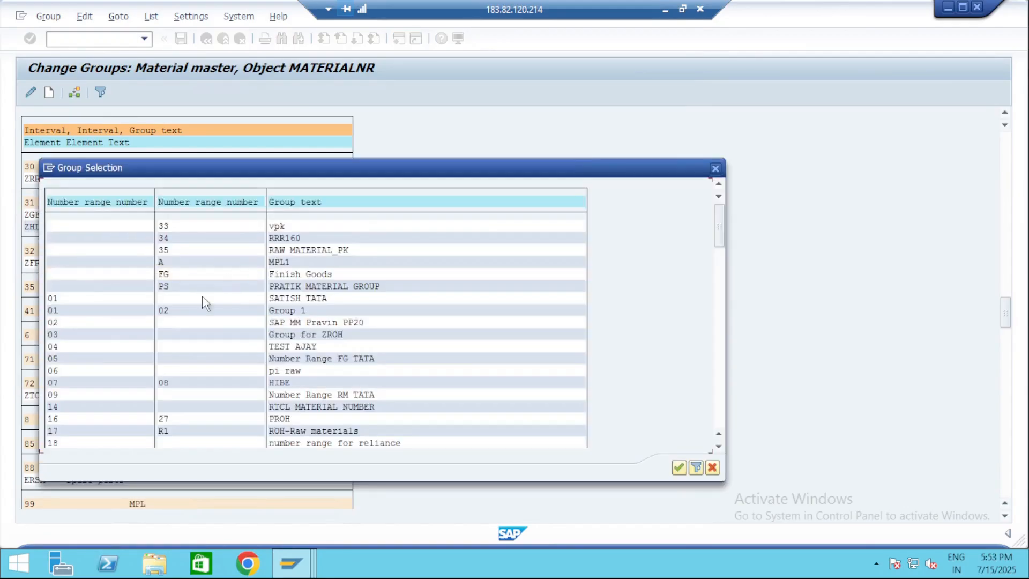
left_click(677, 468)
key("ctrl+s")
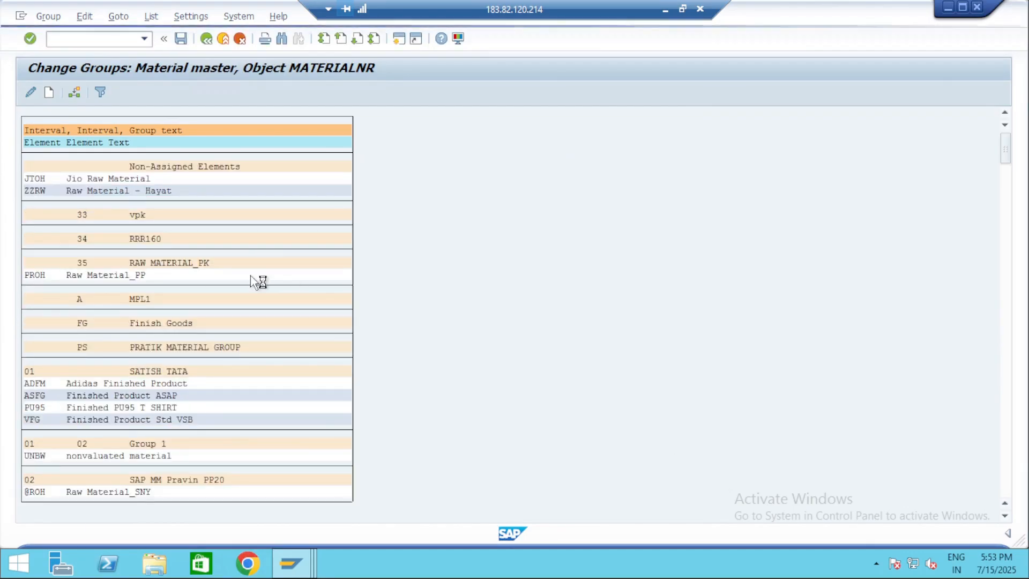
left_click(208, 41)
left_click(207, 39)
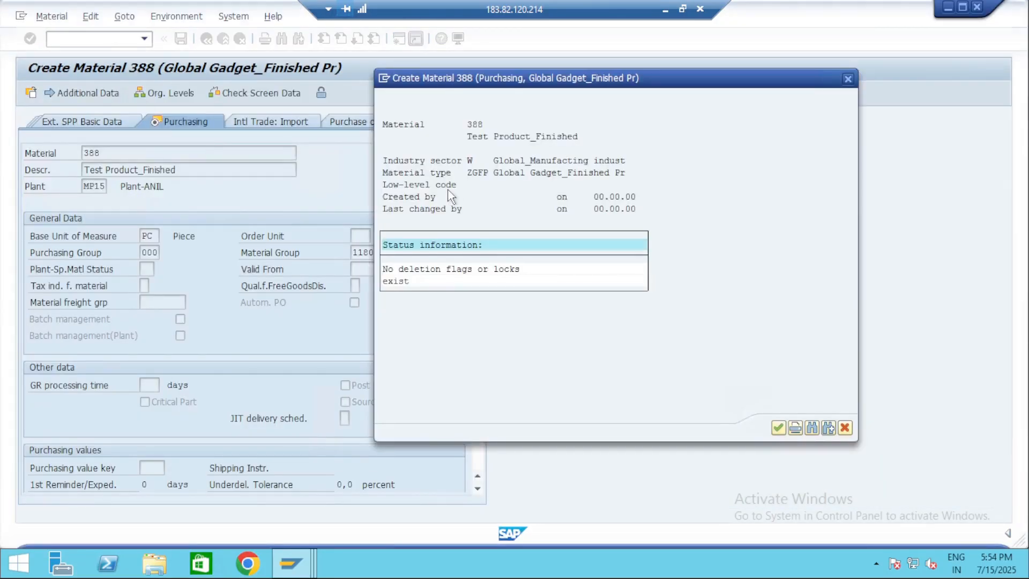
Close the material 388 information and restart material creation with /nmm01, keeping material type ZGFP, its views and plant MP15
key("Return")
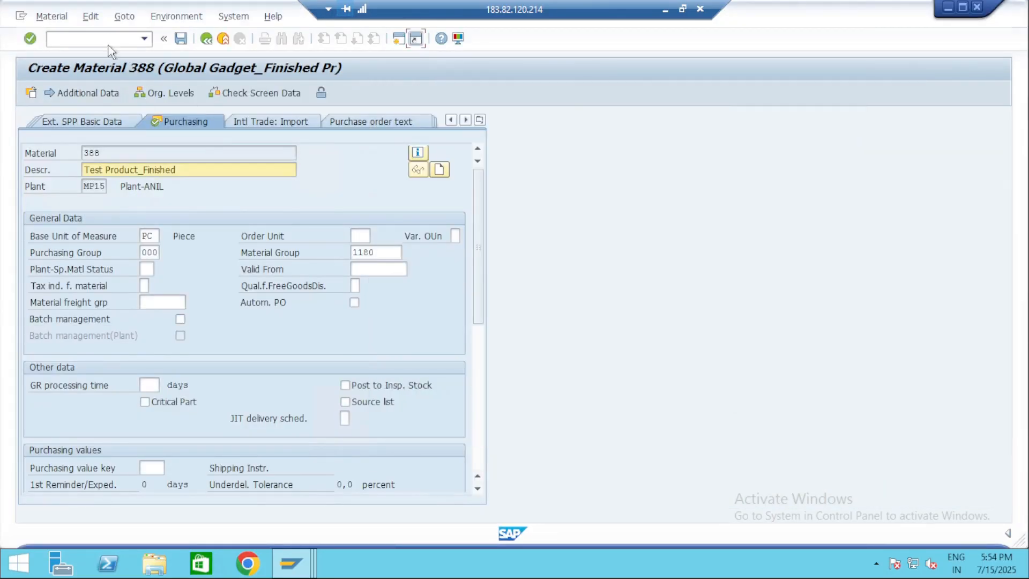
key("ctrl+slash")
type("/")
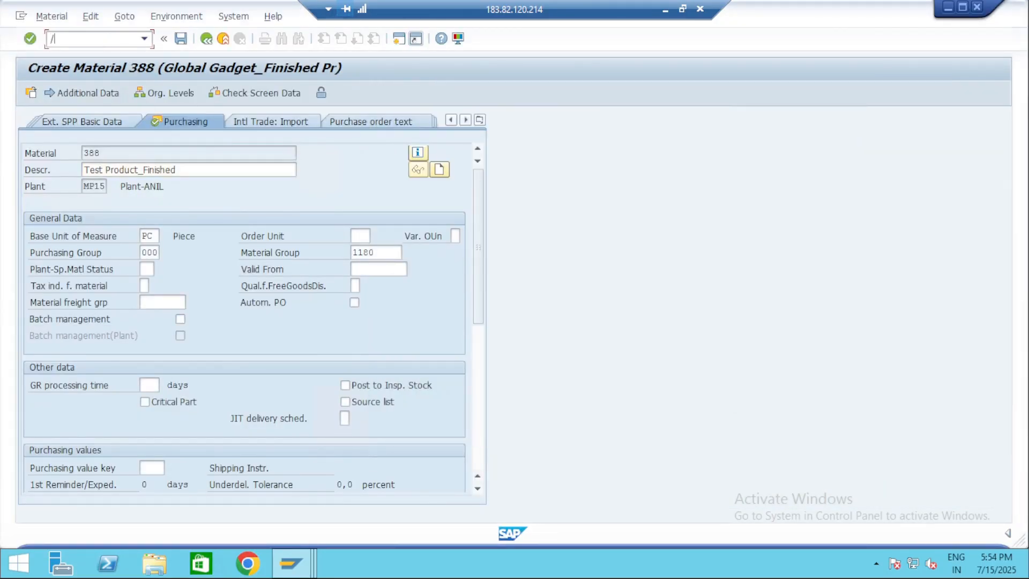
type("nmm01")
key("Return")
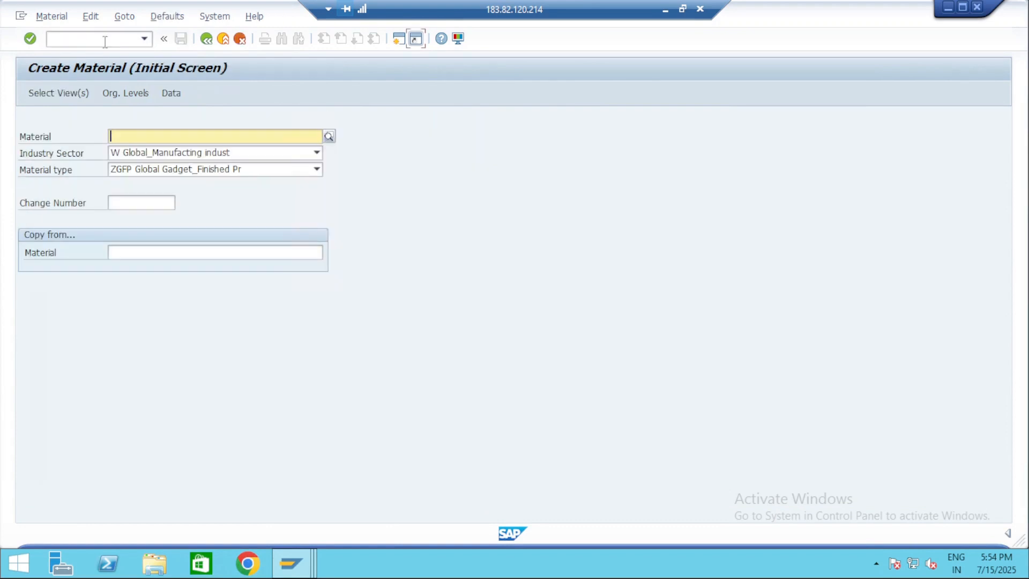
key("Return")
key("Return")
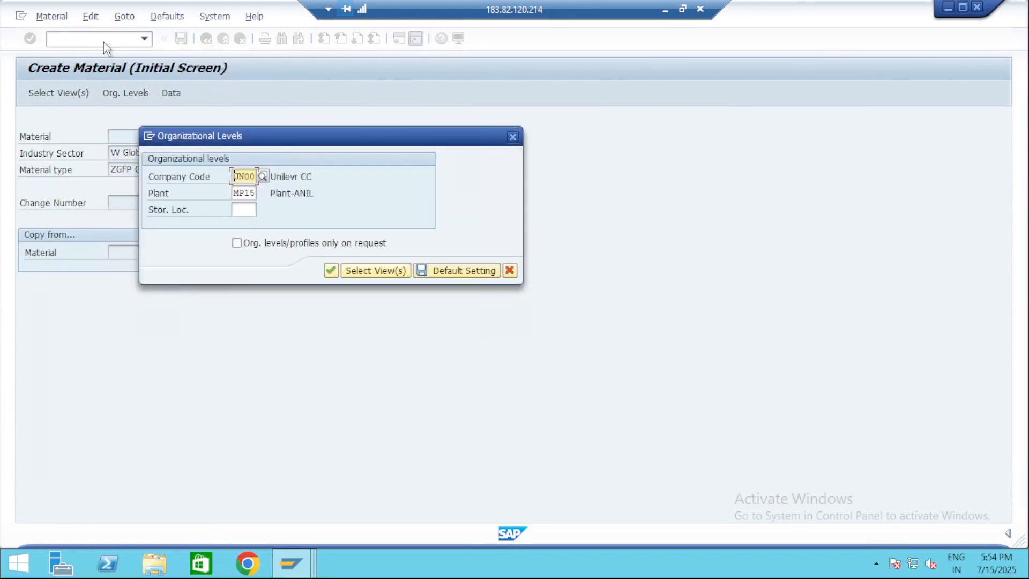
key("Return")
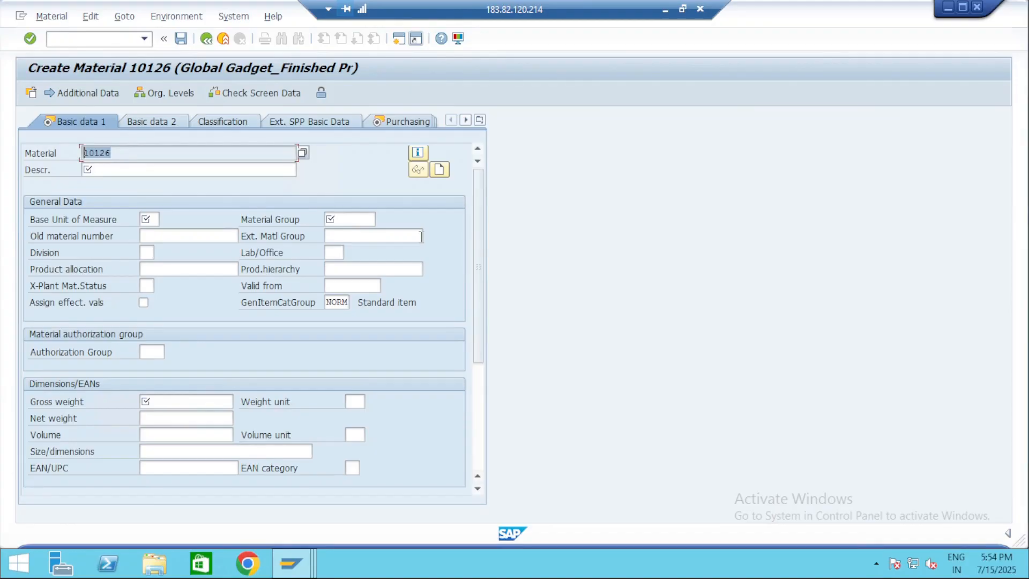
Switch to the SAP MM Demo spreadsheet in Google Sheets and bold the Material Type label in cell E6
key("alt+Tab")
key("alt+Tab")
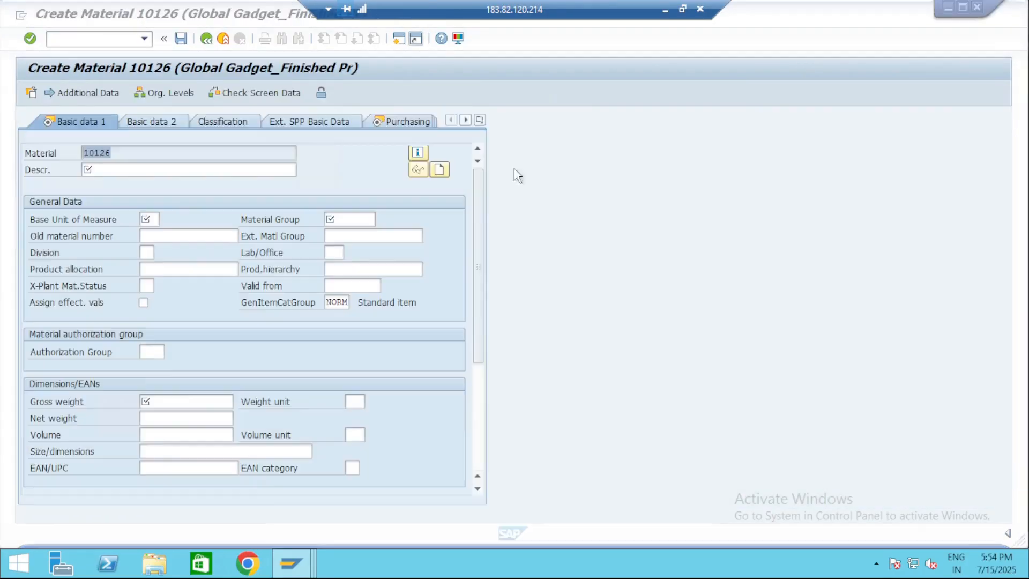
left_click(683, 8)
key("alt+Tab")
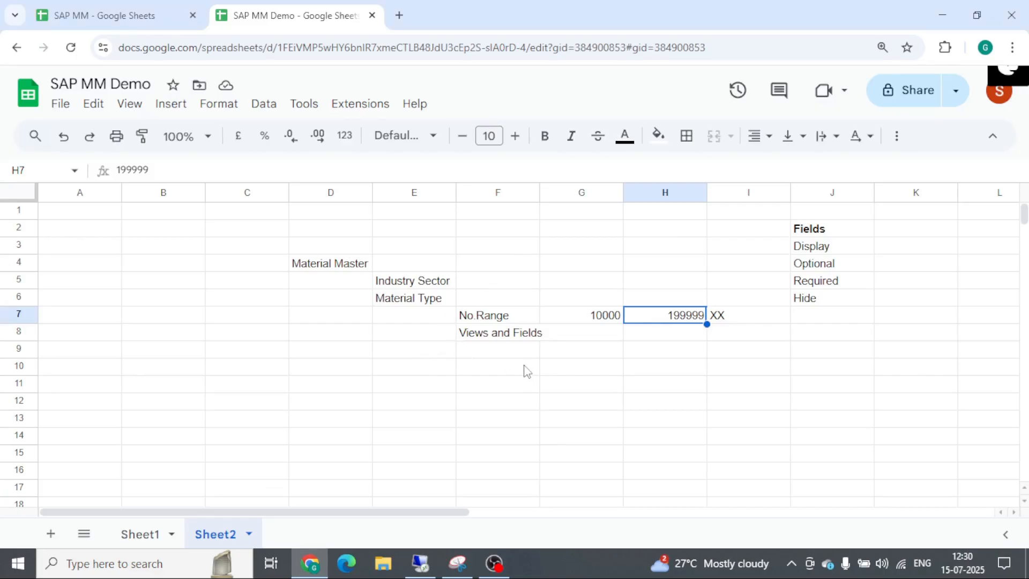
scroll(523, 368, "down", 1)
left_click(493, 280)
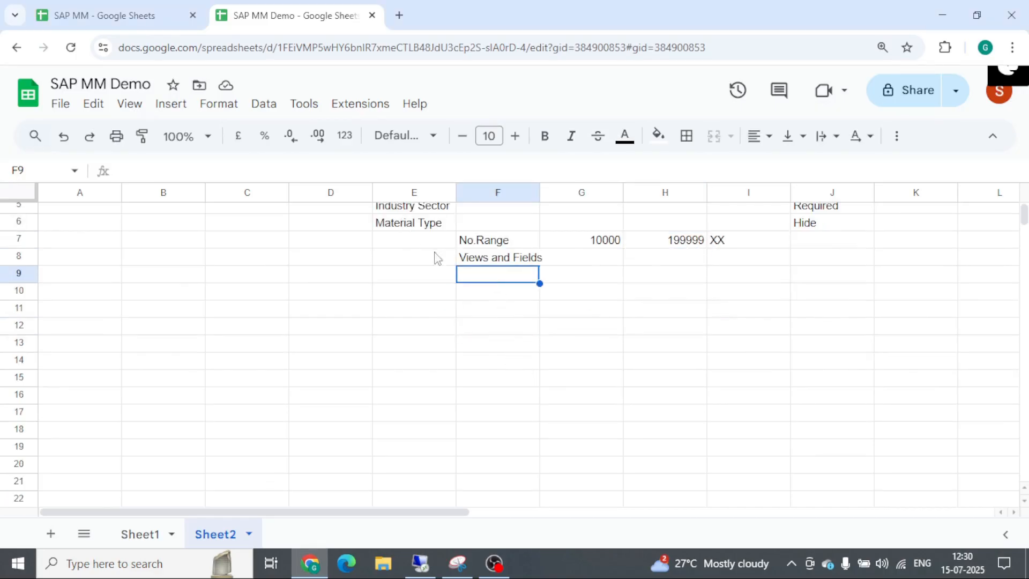
scroll(466, 299, "up", 1)
left_click(411, 300)
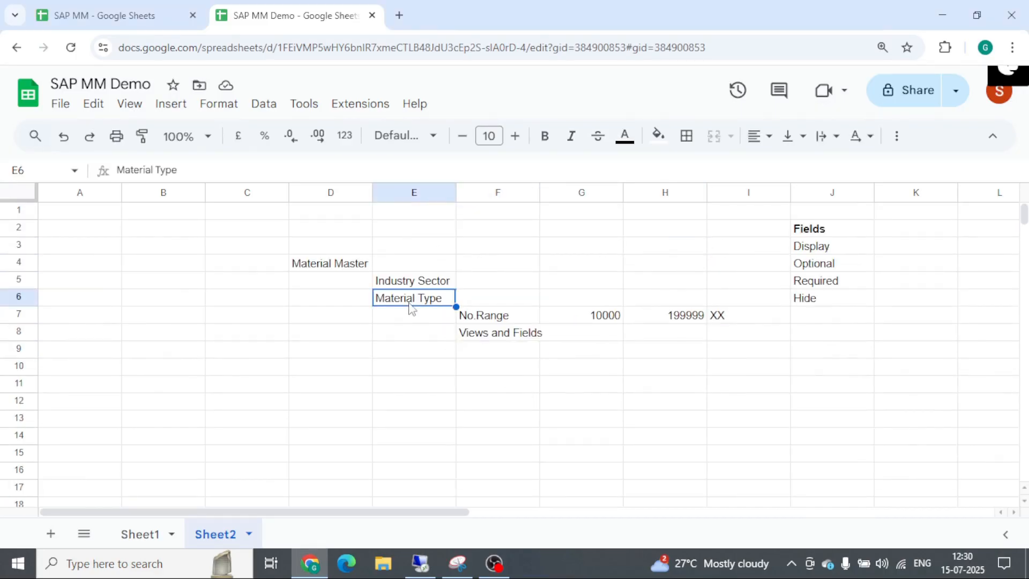
key("ctrl+b")
Enter "Value and Qty update" in cell F9, below Views and Fields
left_click(472, 347)
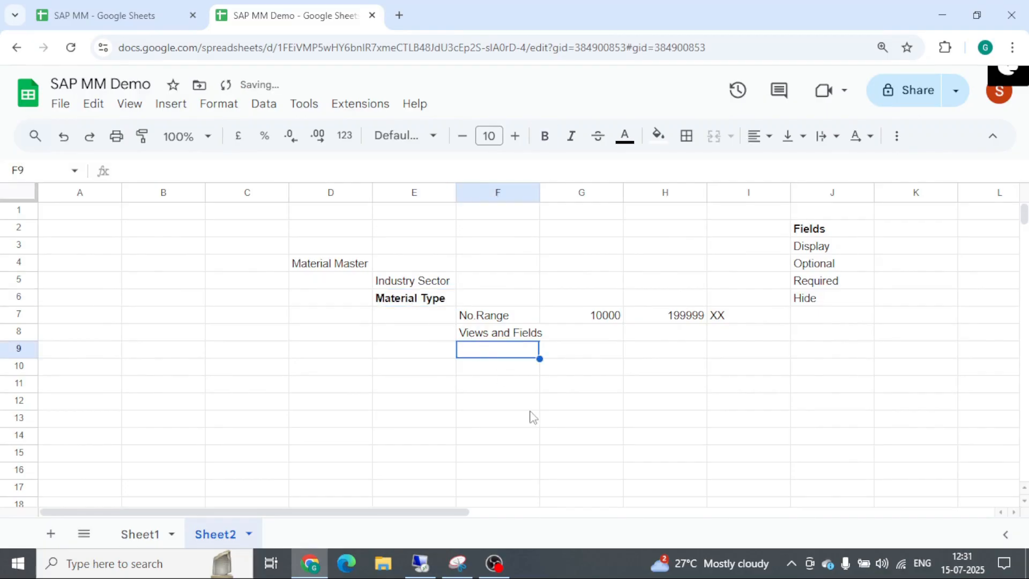
type("Valu")
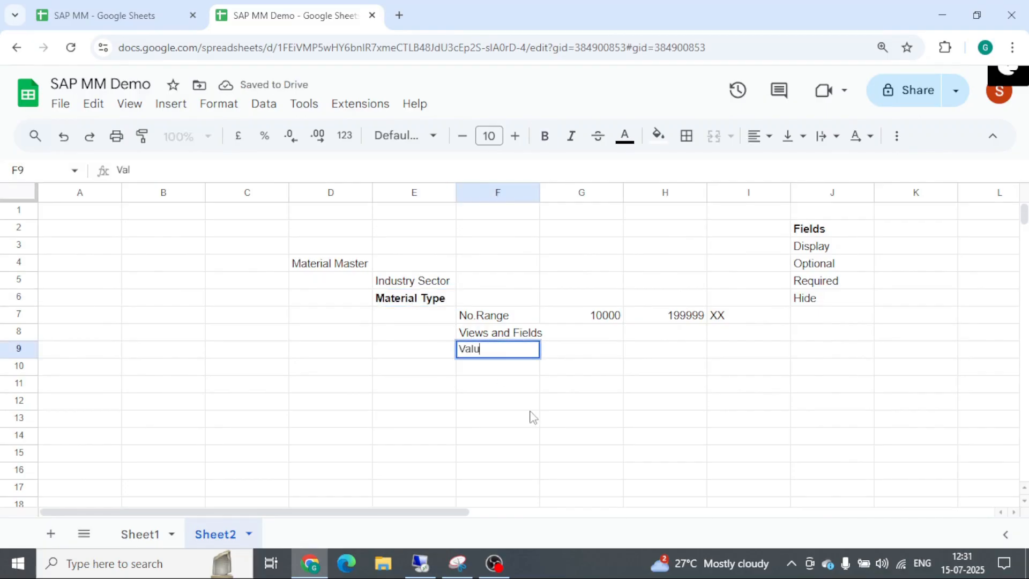
type("e and Qty update")
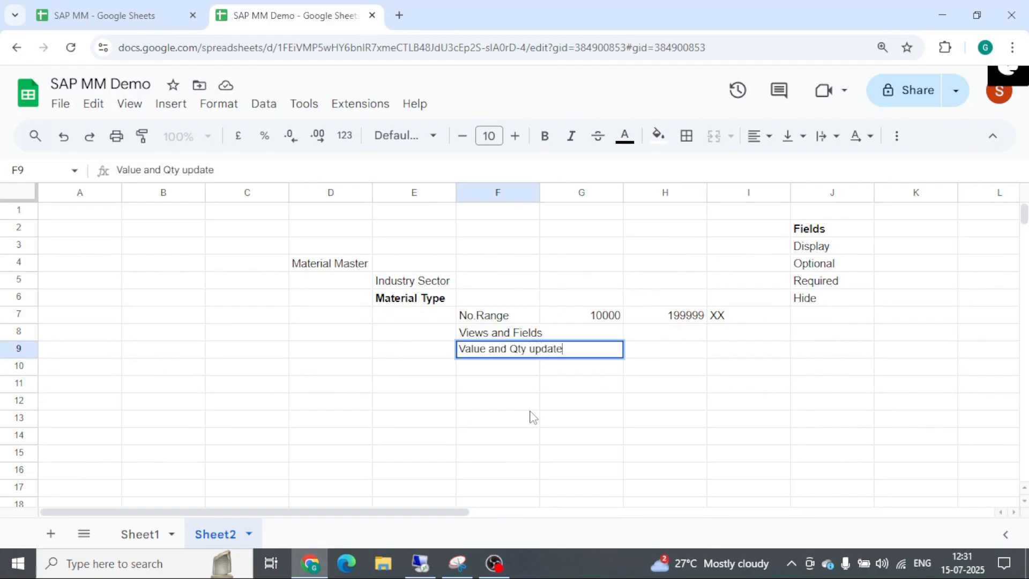
key("Tab")
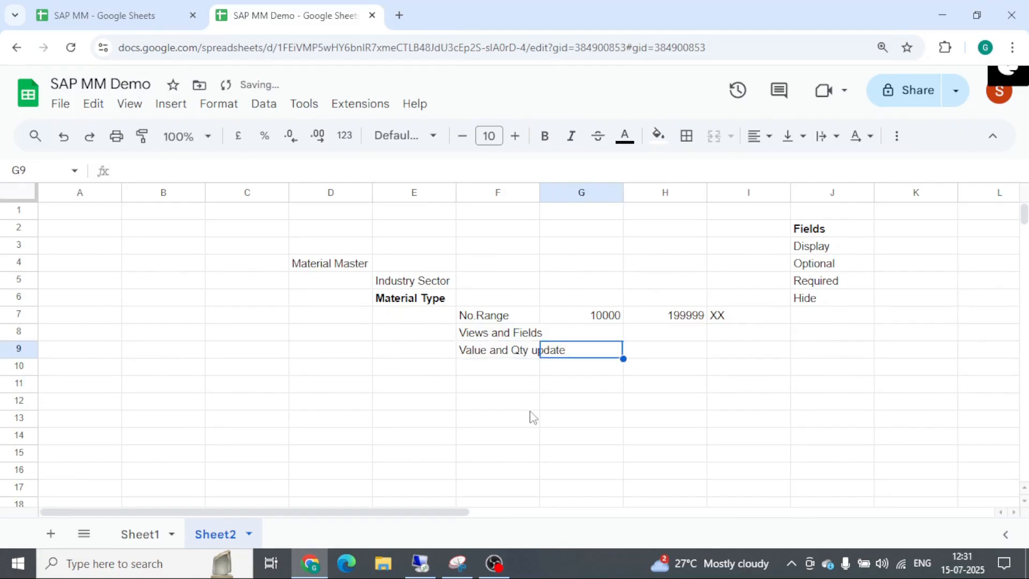
Switch back to SAP, open Define Attributes of Material Types in the IMG, and look through the material type list
key("alt+Tab")
double_click(271, 13)
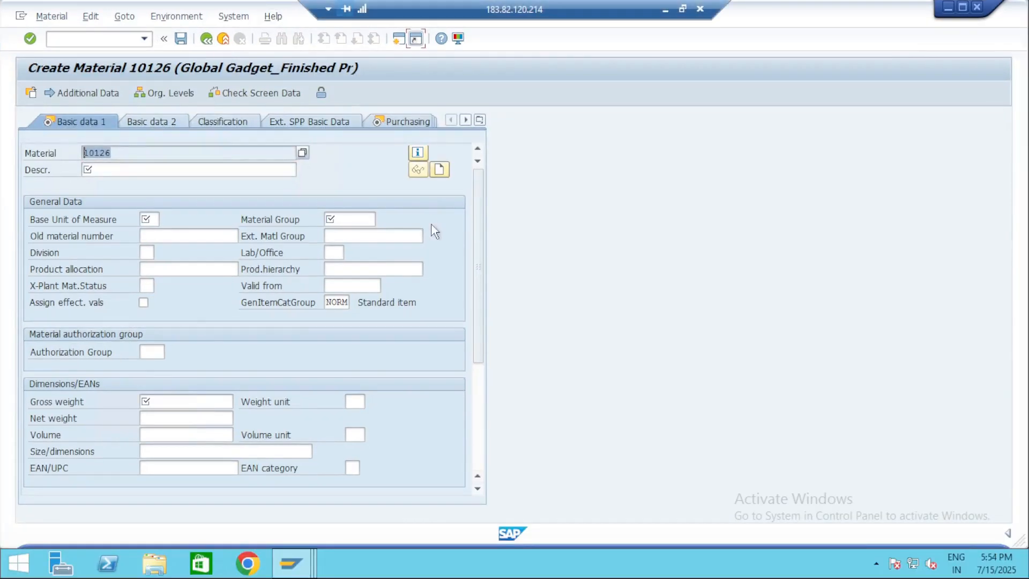
key("alt+Tab")
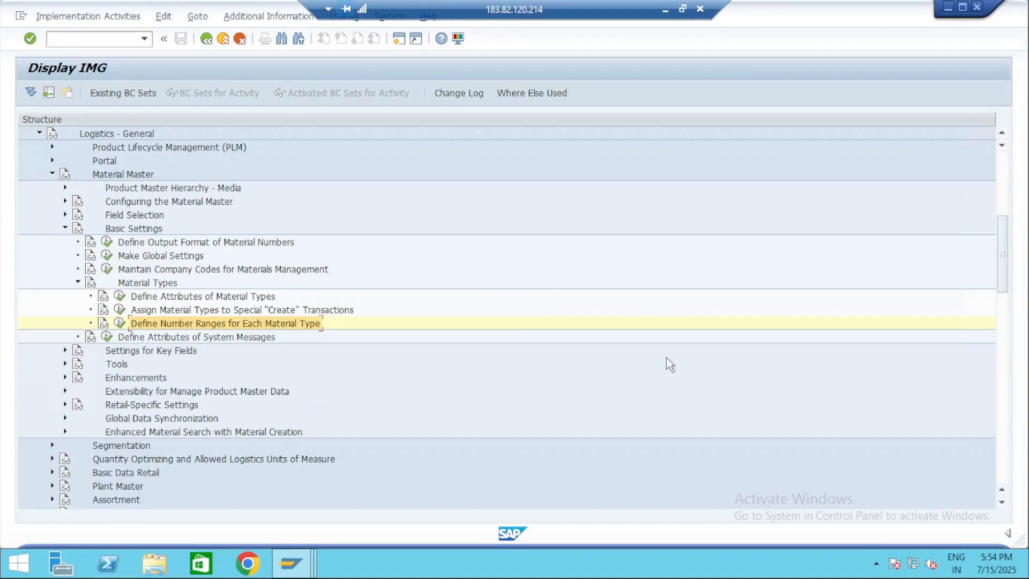
key("Up")
key("Up")
key("Left")
key("Return")
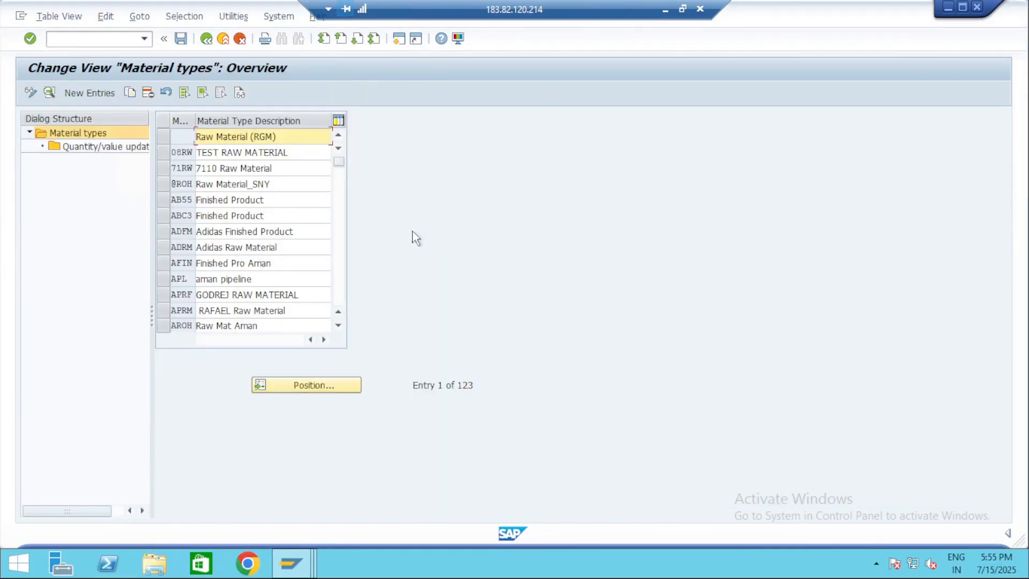
left_click(276, 211)
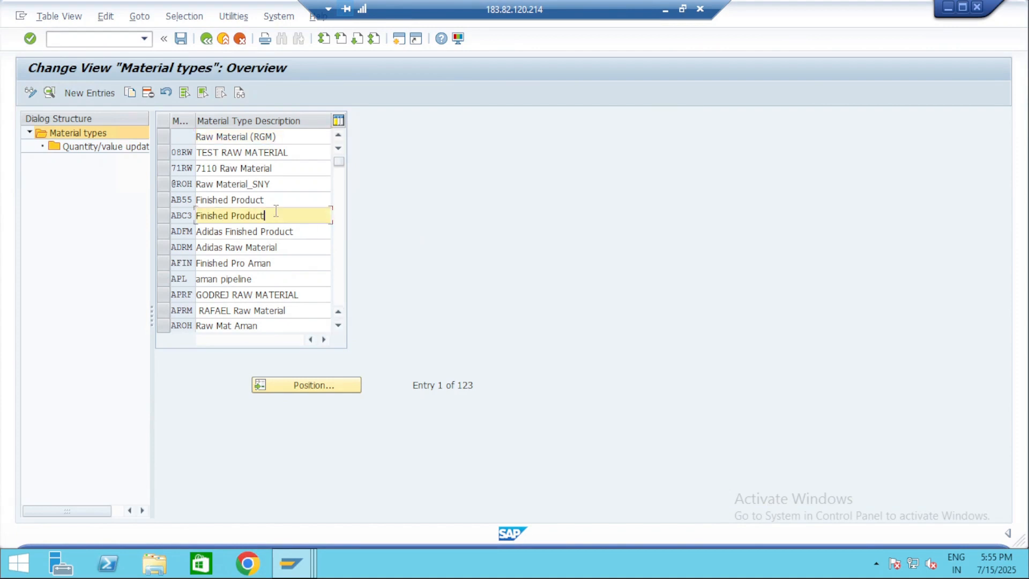
scroll(276, 211, "down", 2)
scroll(277, 211, "down", 1)
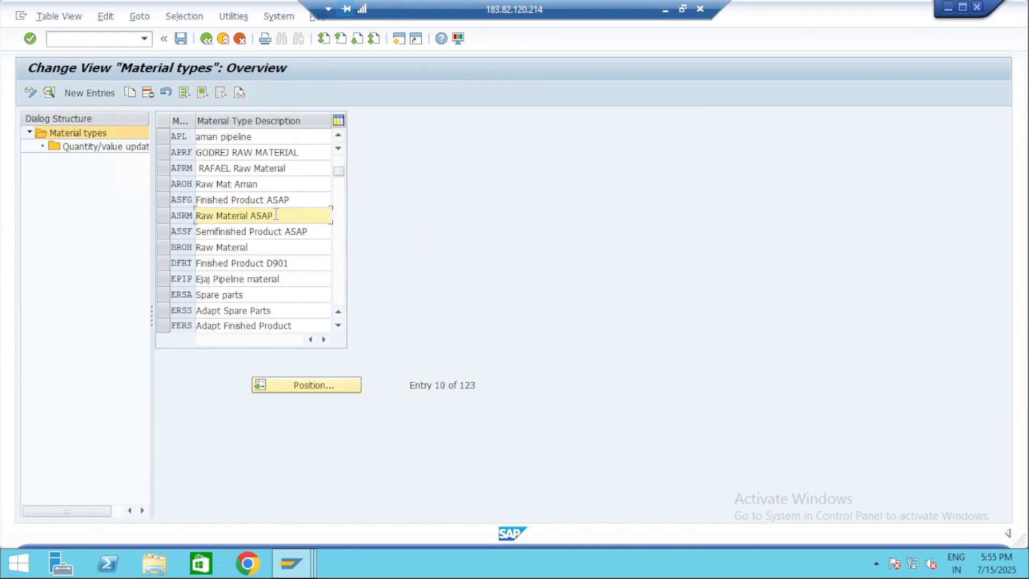
scroll(244, 236, "down", 2)
scroll(232, 276, "down", 2)
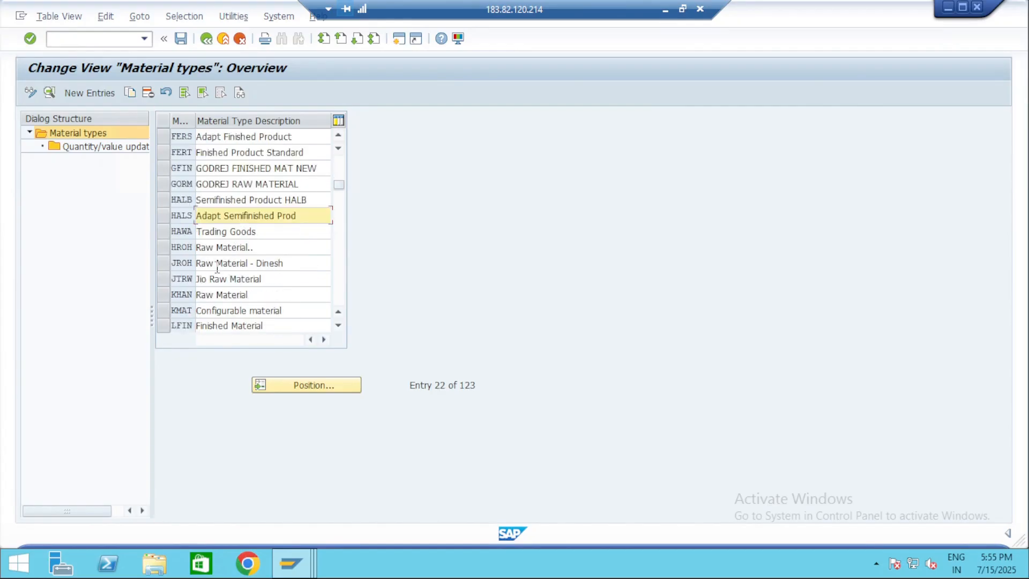
Switch to the SAP MM Demo spreadsheet in Google Sheets and enter "Finished Product" in cell B6
key("alt+Tab")
key("alt+Tab")
left_click(682, 9)
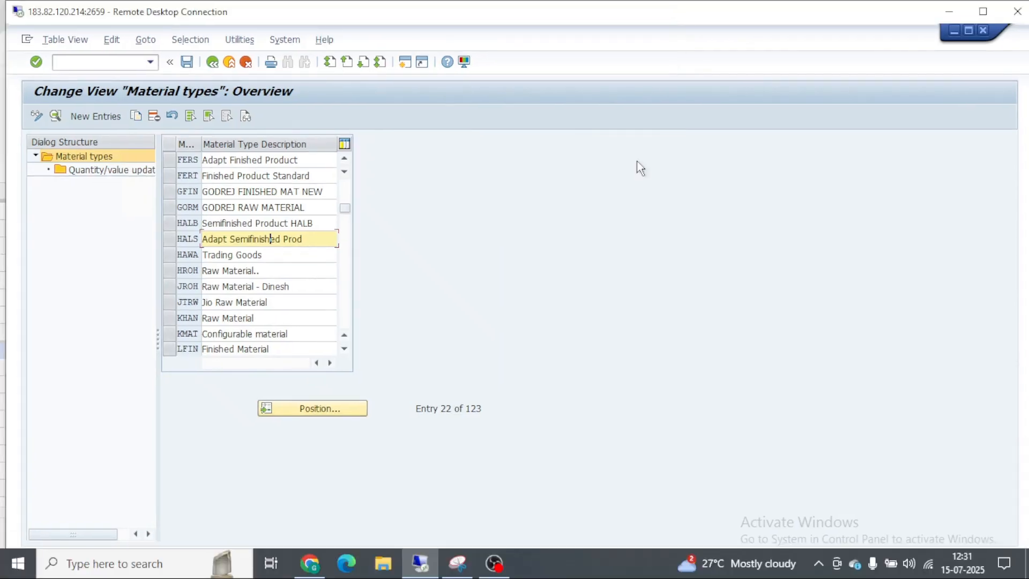
key("alt+Tab")
scroll(682, 361, "down", 1)
scroll(289, 358, "up", 1)
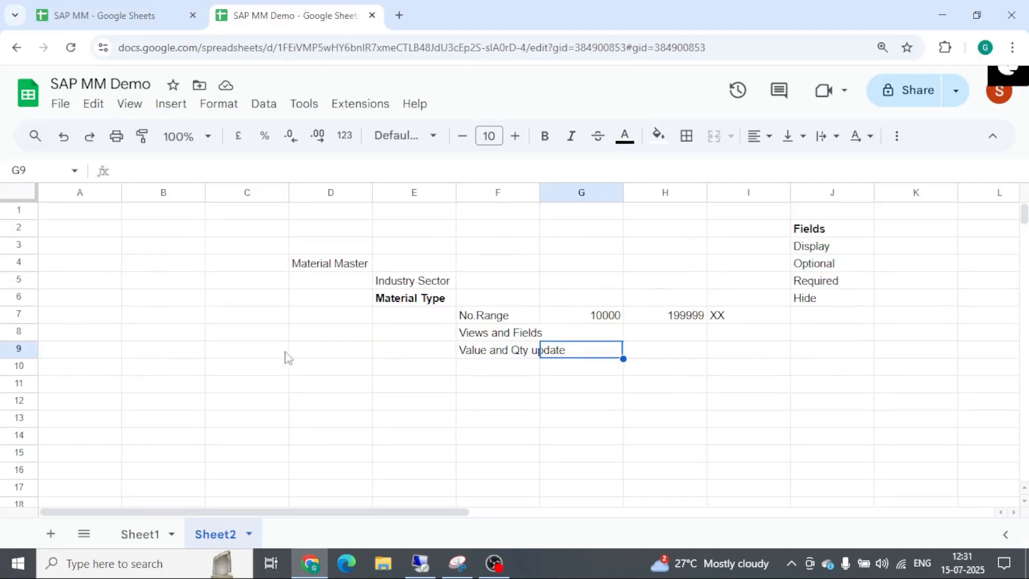
left_click(156, 302)
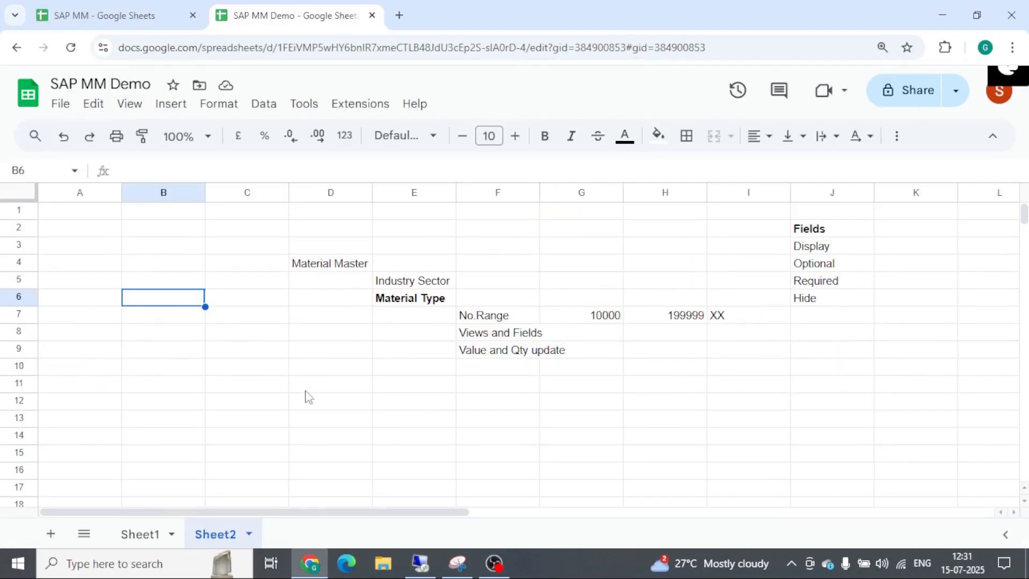
type("Finished Pro")
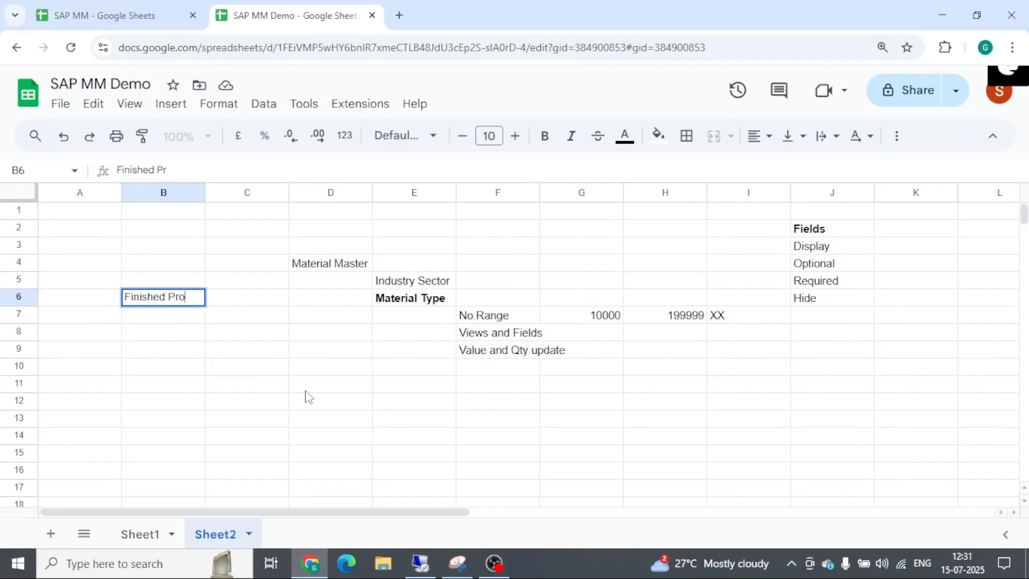
type("duct")
key("Return")
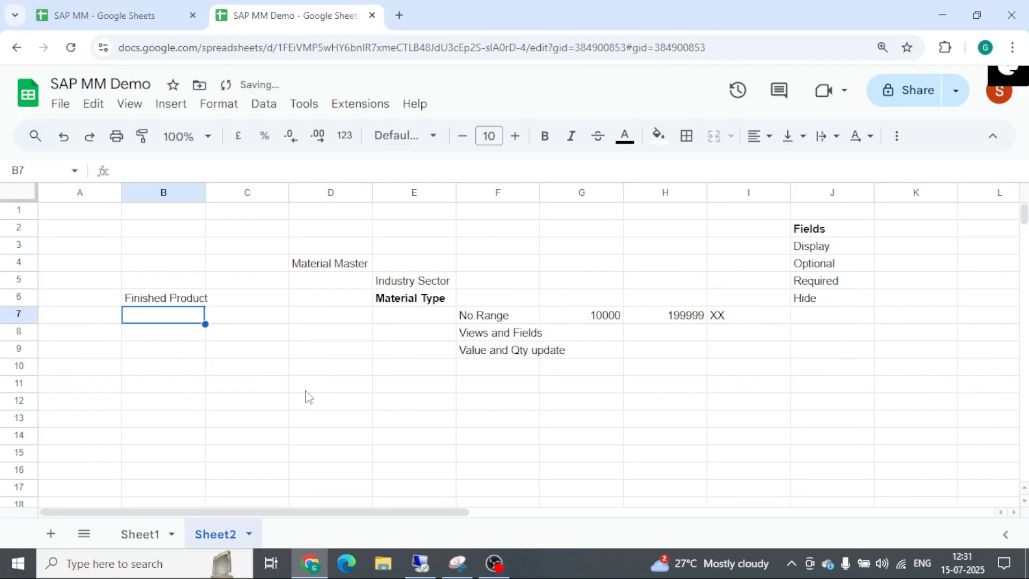
Enter "Raw Material" in cell B7, below Finished Product
key("Up")
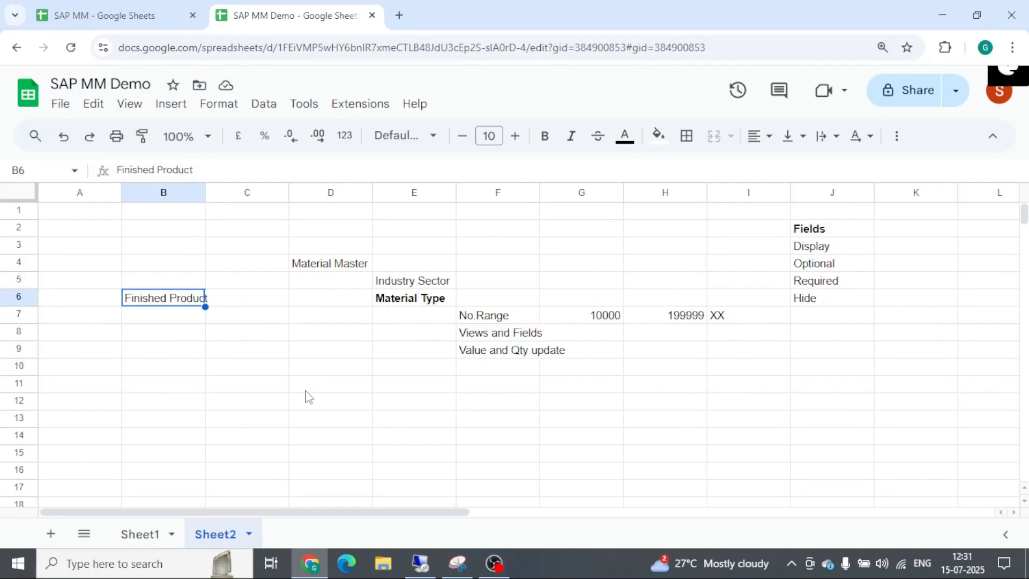
key("Down")
type("Raw")
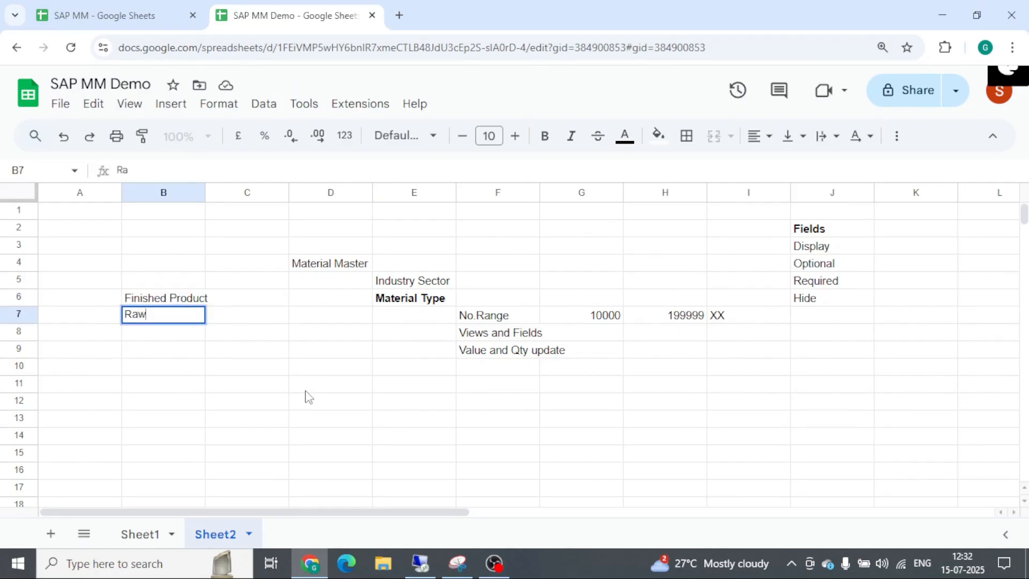
type(" Materia")
key("Return")
key("Up")
key("Return")
type("s")
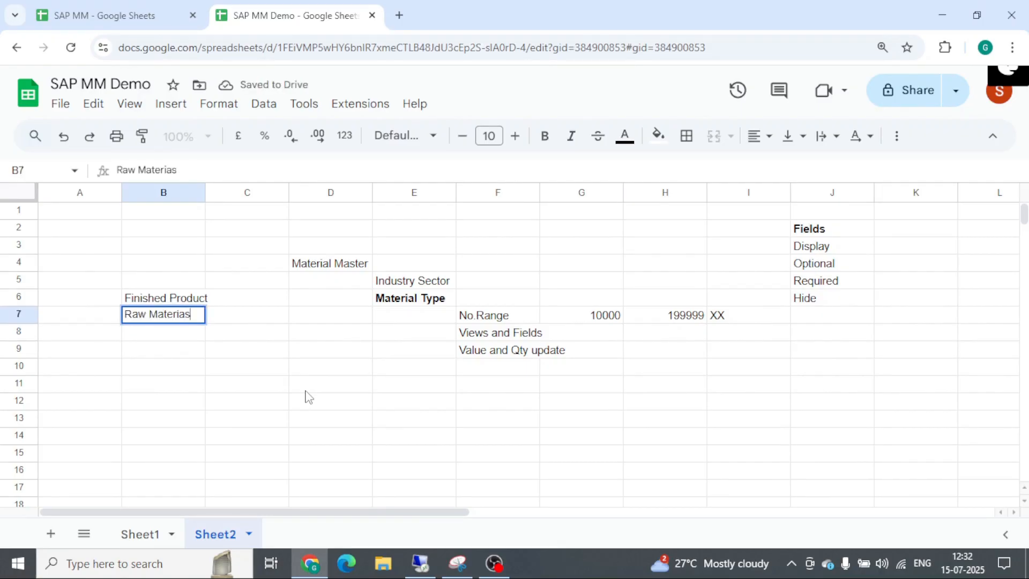
key("BackSpace")
type("l")
key("Return")
key("Up")
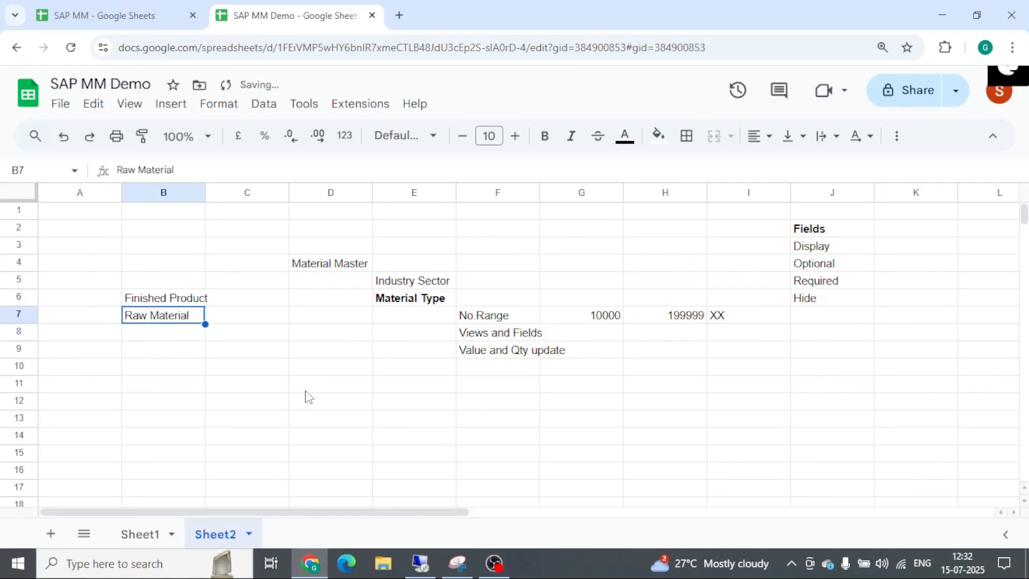
Enter "Semi_Finished" in cell B8, below Raw Material
key("Down")
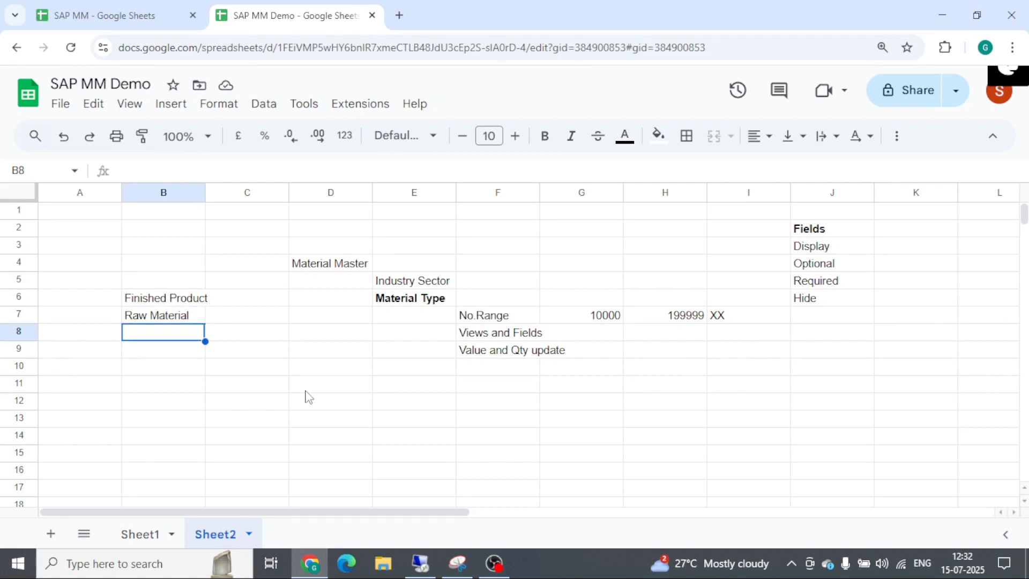
type("Semi_Finish")
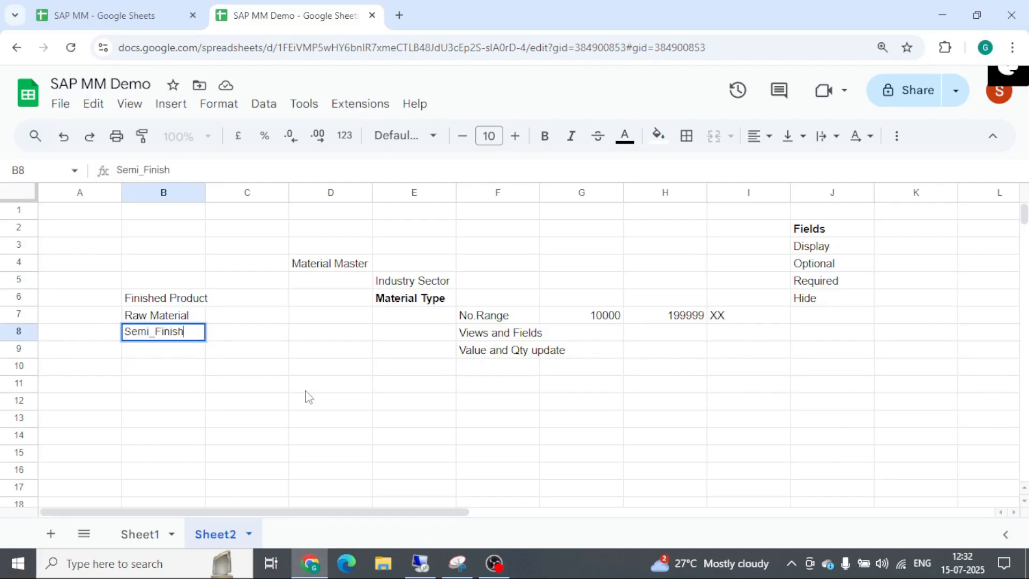
type("ed")
key("Return")
key("Up")
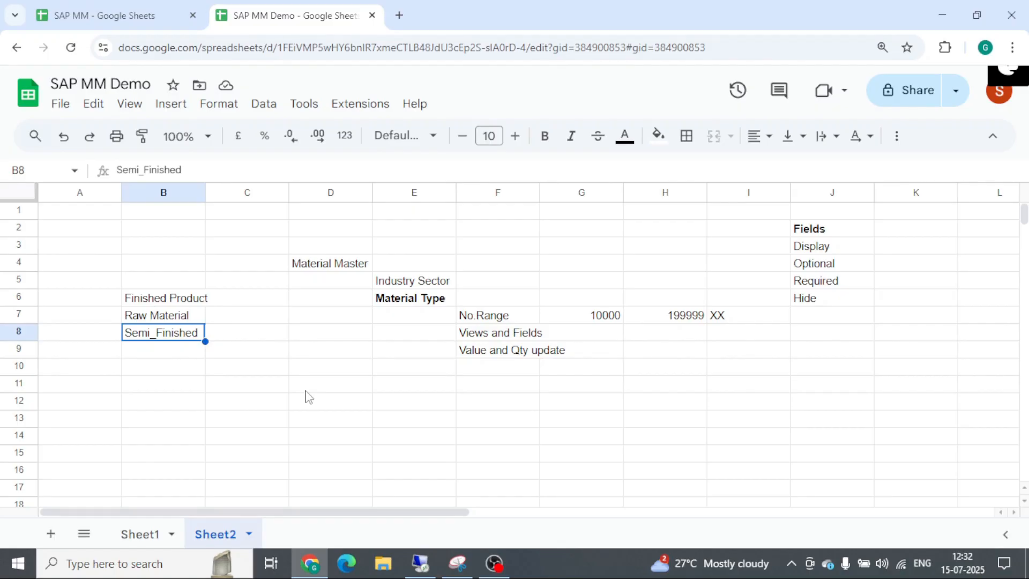
key("Return")
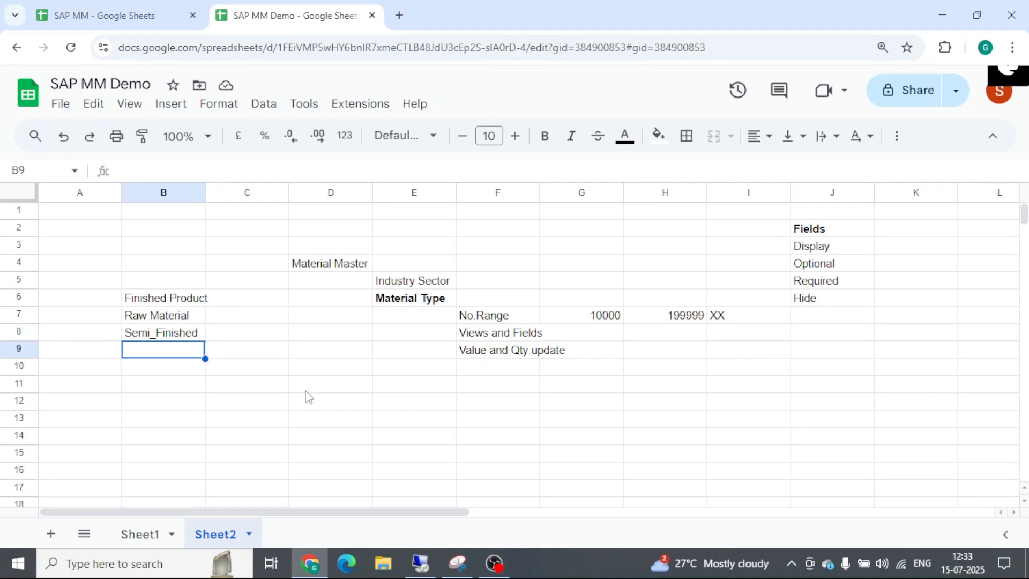
Switch to SAP and look at the HALB semifinished product and HAWA trading goods entries in the material type list
key("alt+Tab")
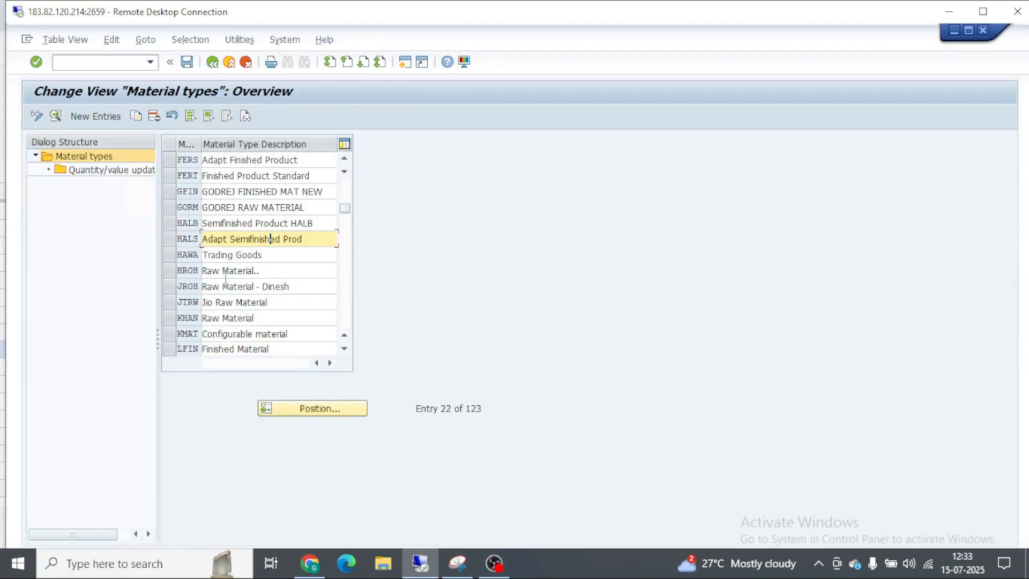
left_click(183, 223)
left_click_drag(184, 223, 221, 284)
key("alt+Tab")
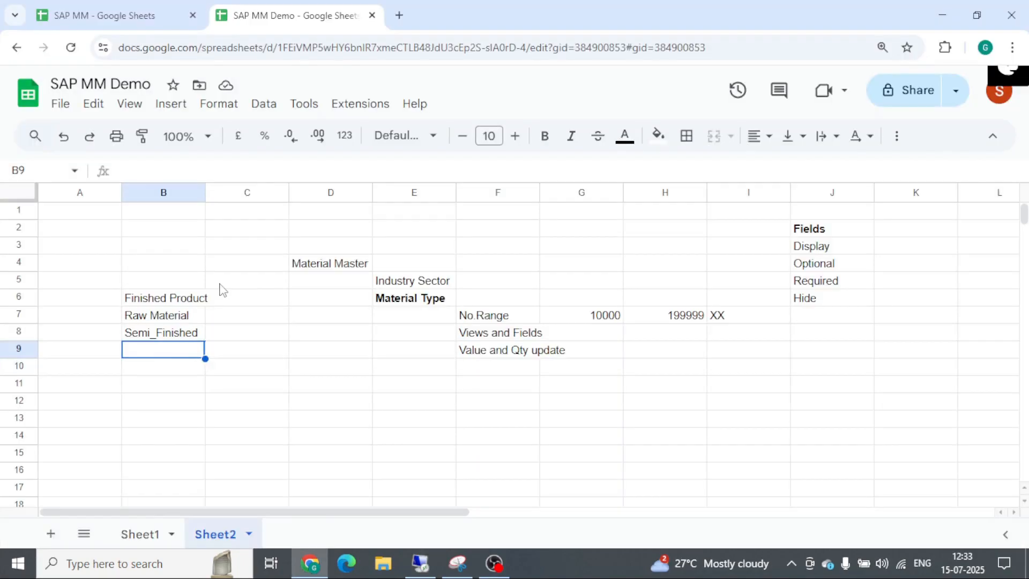
key("alt+Tab")
left_click(190, 257)
left_click_drag(184, 255, 205, 258)
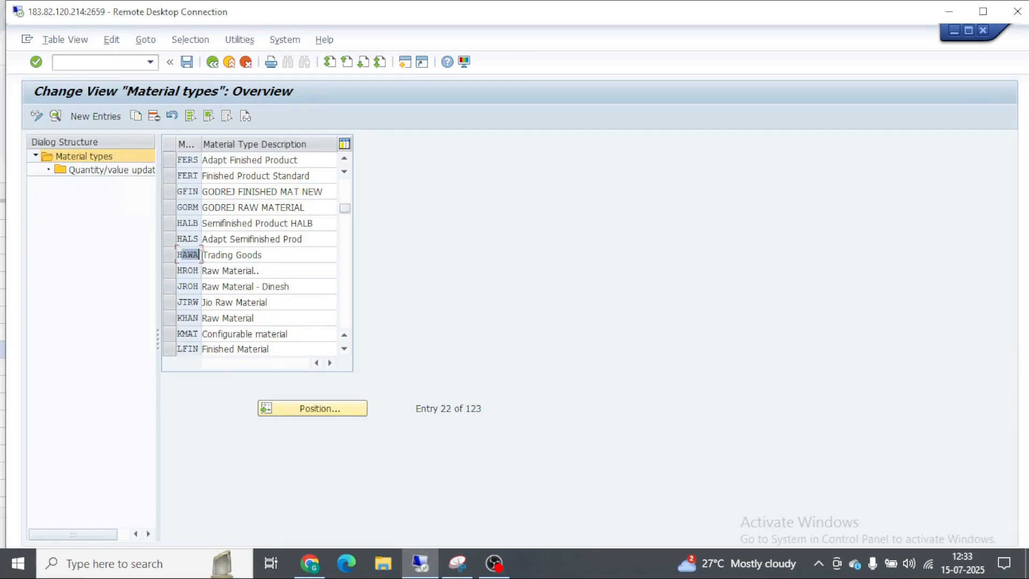
Look through the SAP material type list for the Non-Stock Materials entry NLAG
key("alt+Tab")
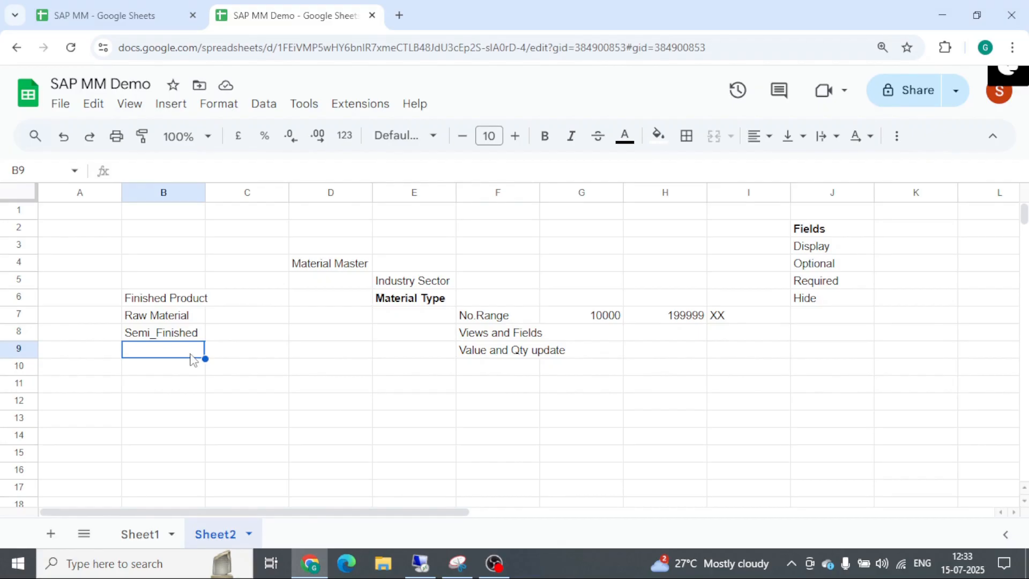
key("alt+Tab")
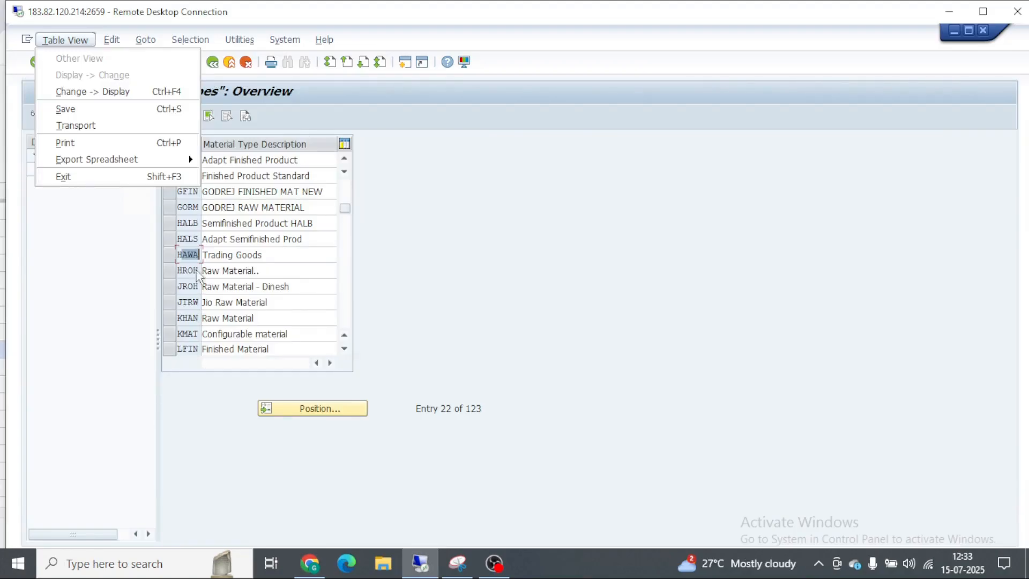
left_click(194, 255)
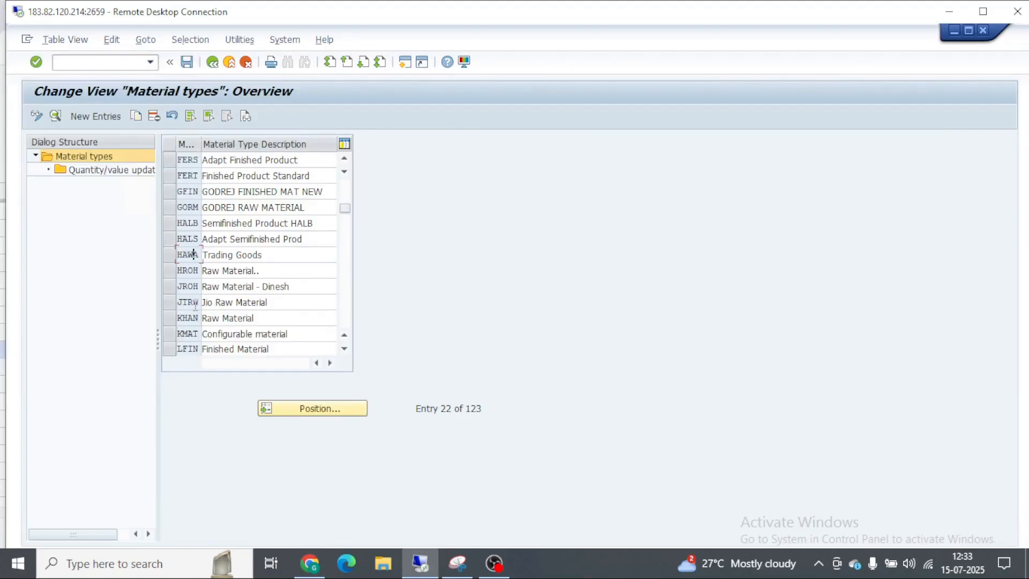
scroll(196, 305, "down", 1)
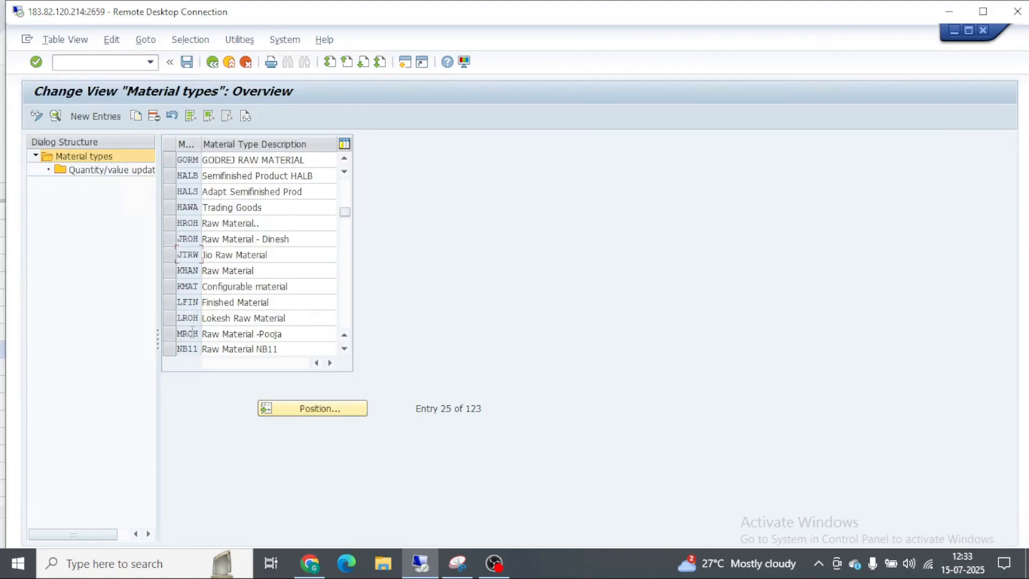
scroll(192, 333, "down", 1)
scroll(188, 313, "down", 2)
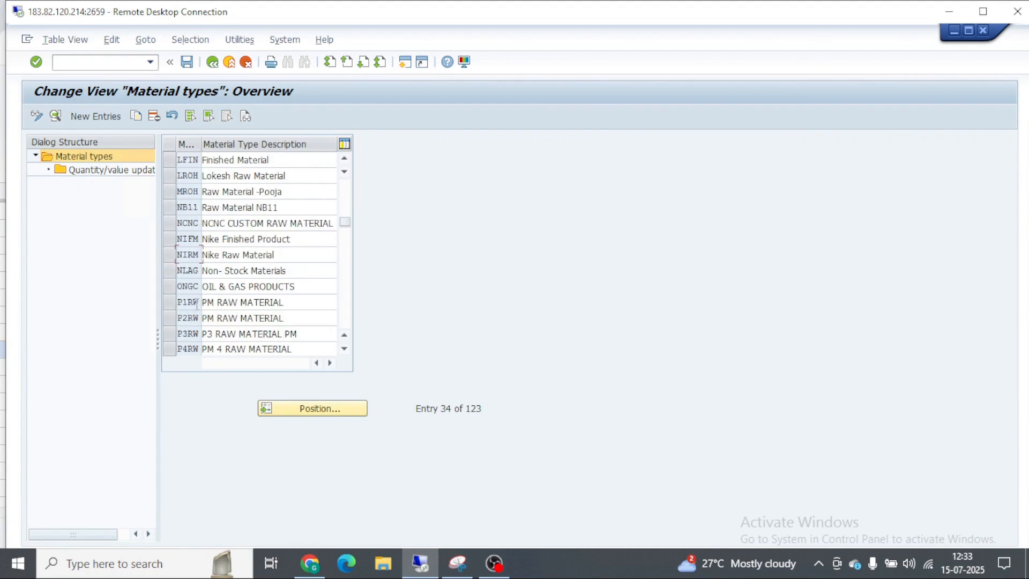
scroll(191, 265, "up", 5)
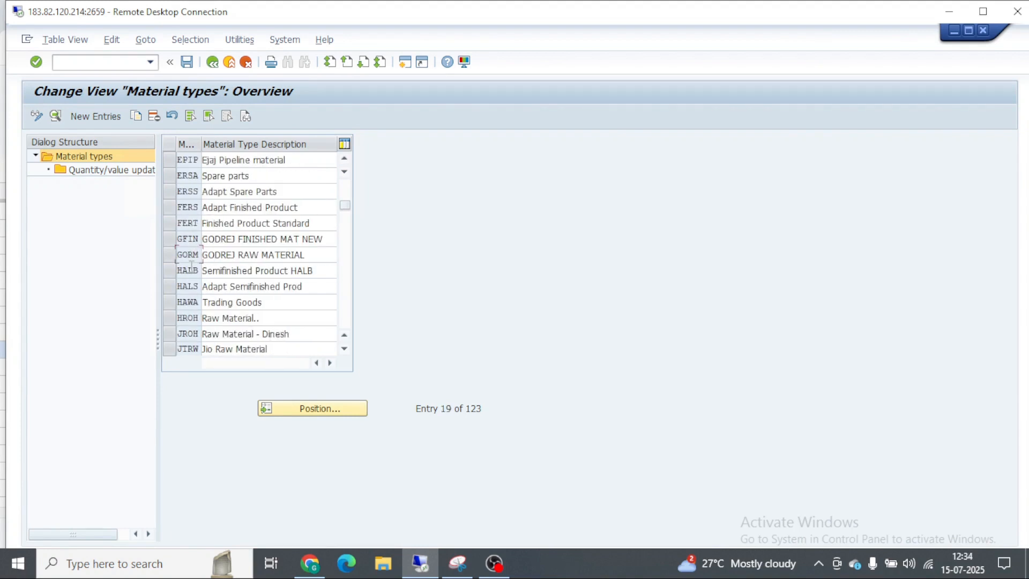
scroll(192, 265, "up", 4)
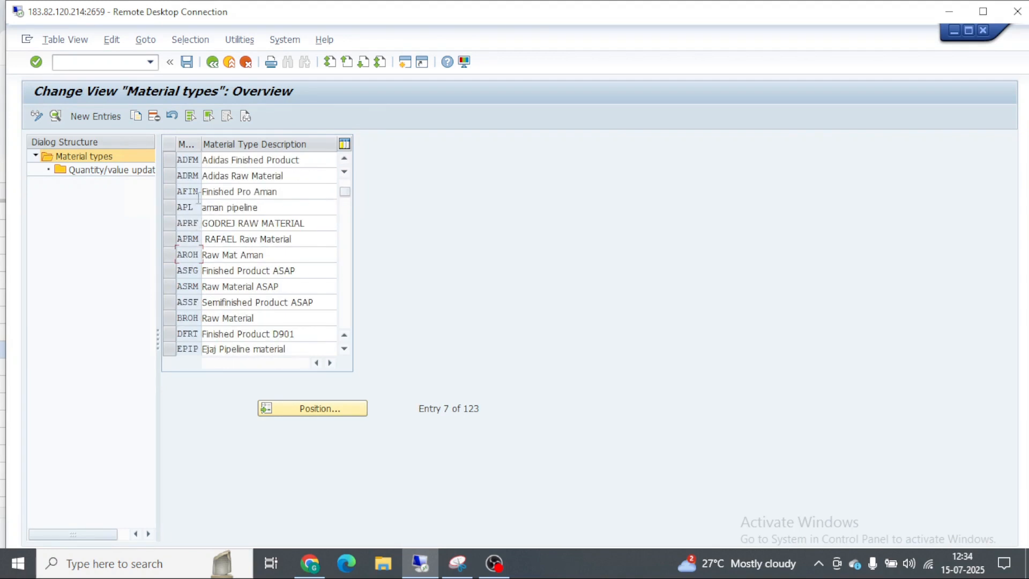
scroll(188, 295, "down", 6)
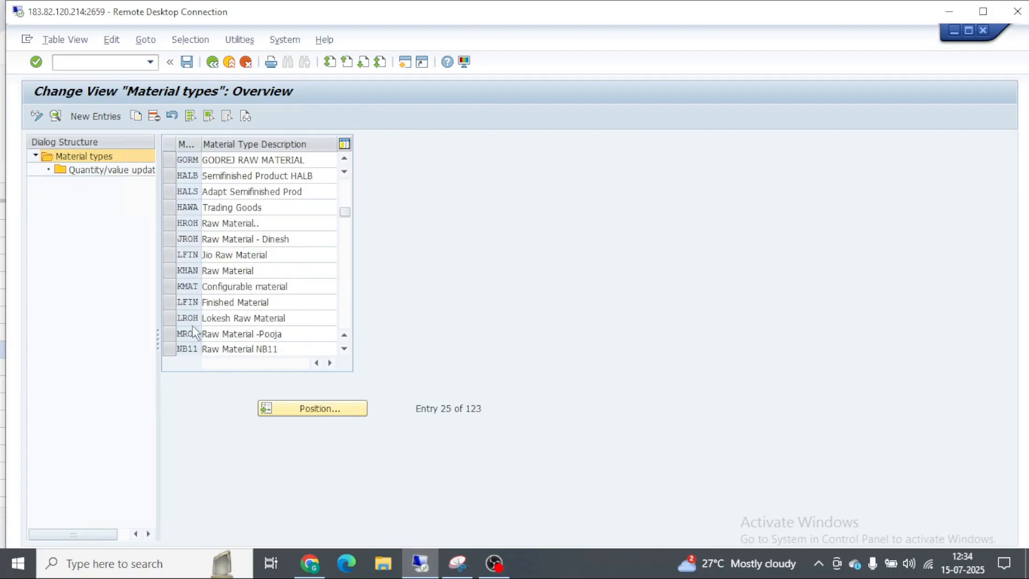
scroll(195, 332, "down", 3)
left_click(188, 270)
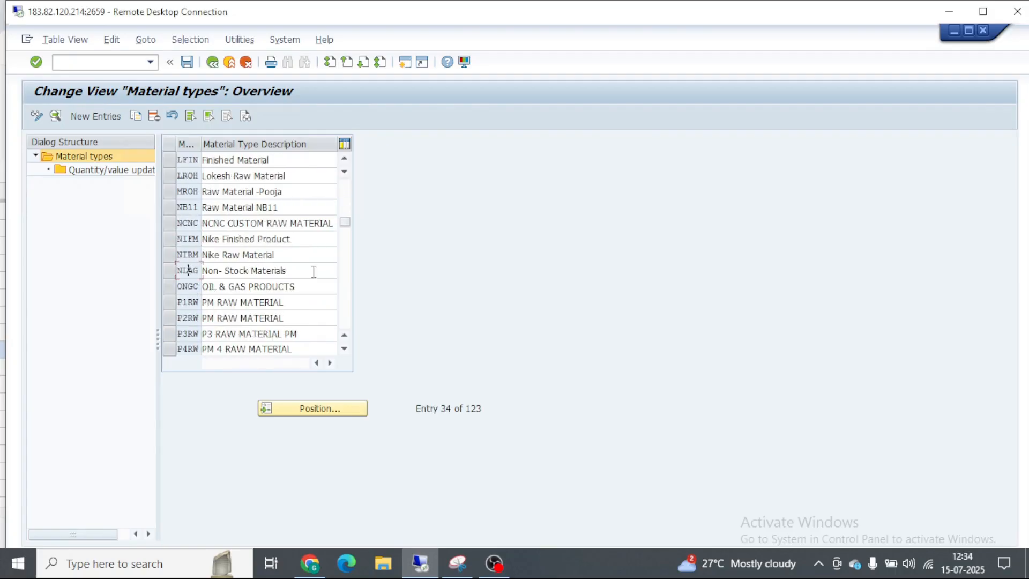
left_click_drag(314, 272, 168, 269)
Switch to the SAP MM Demo spreadsheet in Google Sheets and enter "Non-Stock" in cell B9
key("alt+Tab")
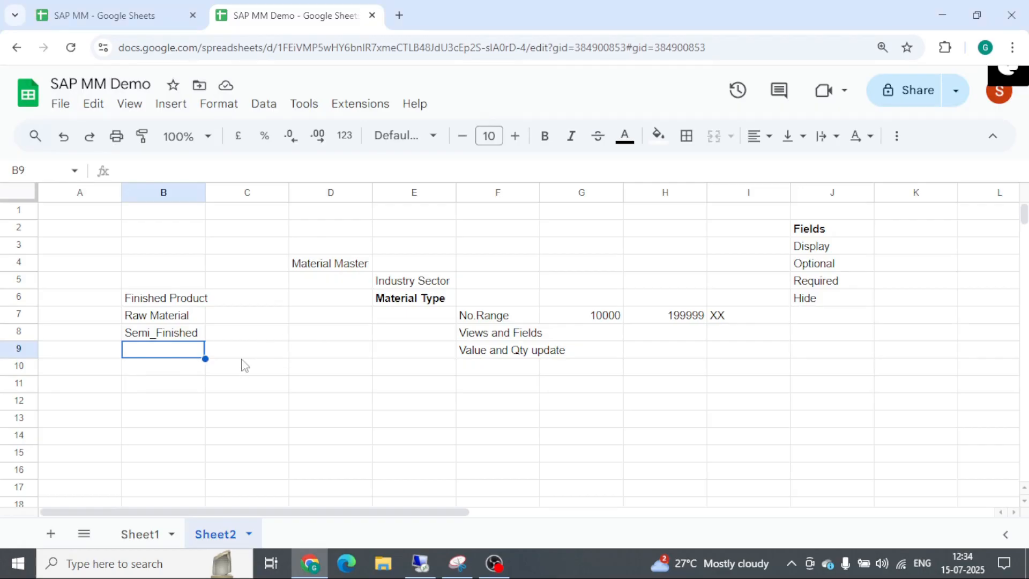
type("Non-Stock")
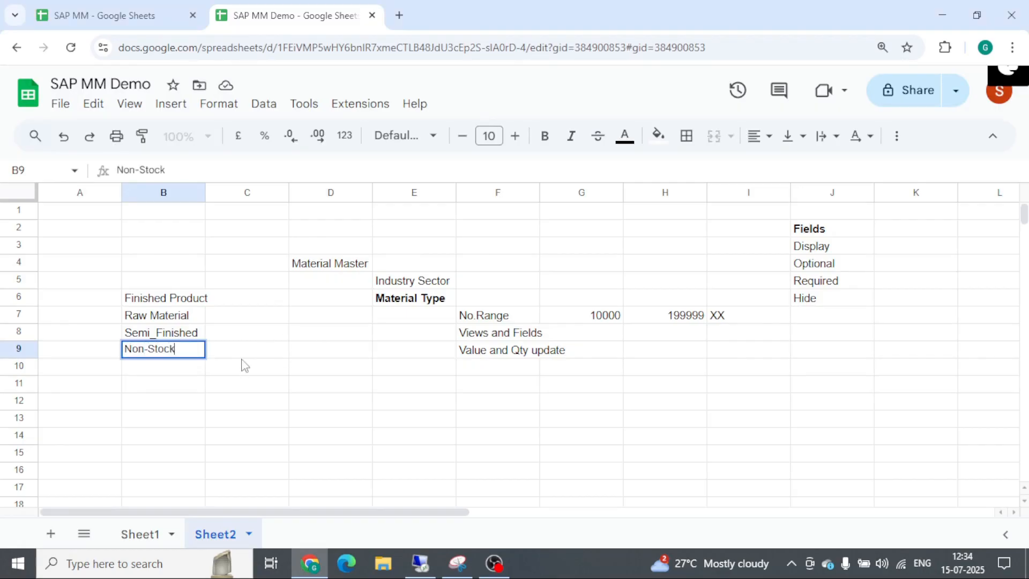
key("Tab")
key("Left")
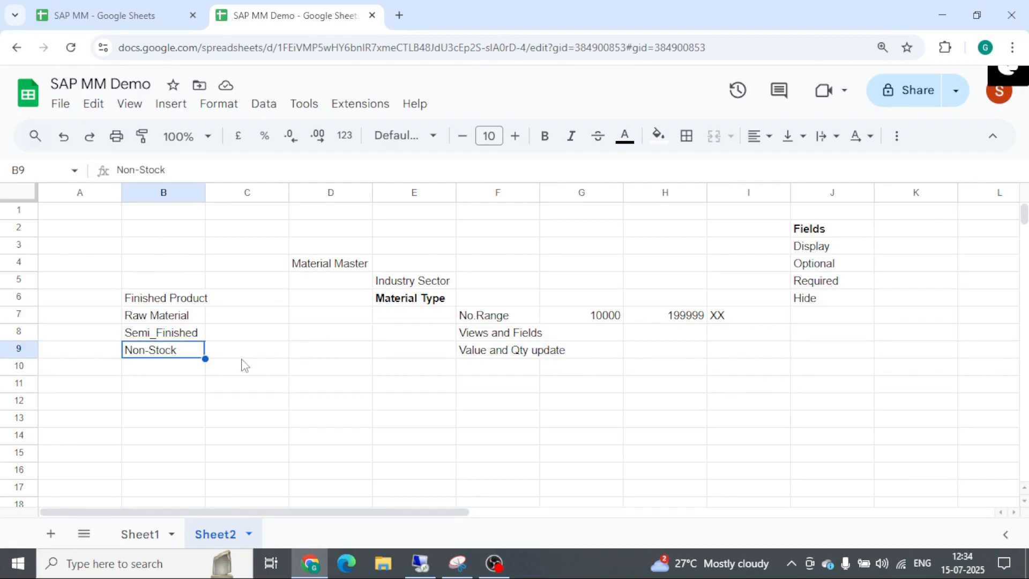
Enter "Value" in cell C9, beside Non-Stock
left_click(240, 357)
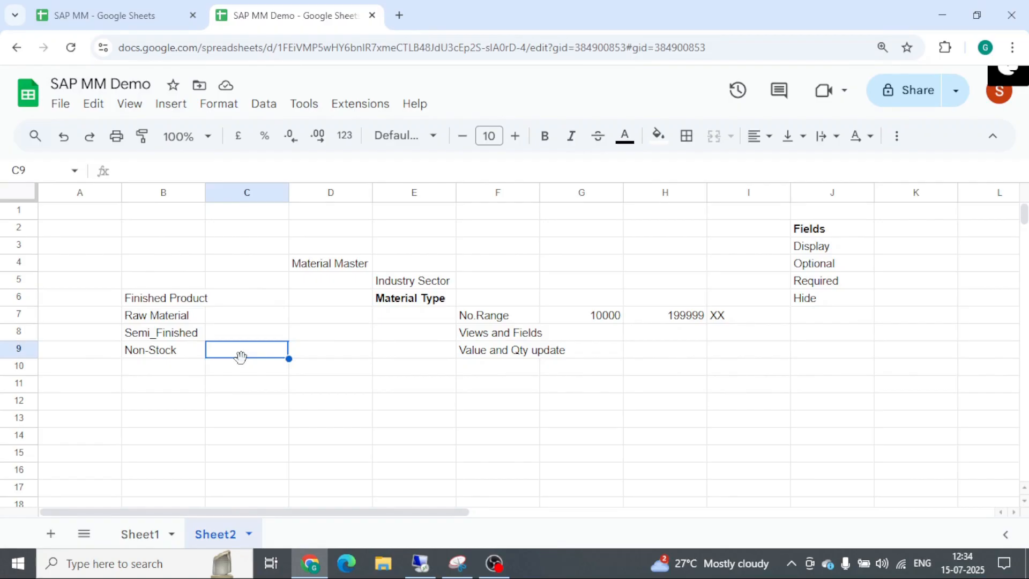
type("Value")
key("Return")
key("Up")
key("Left")
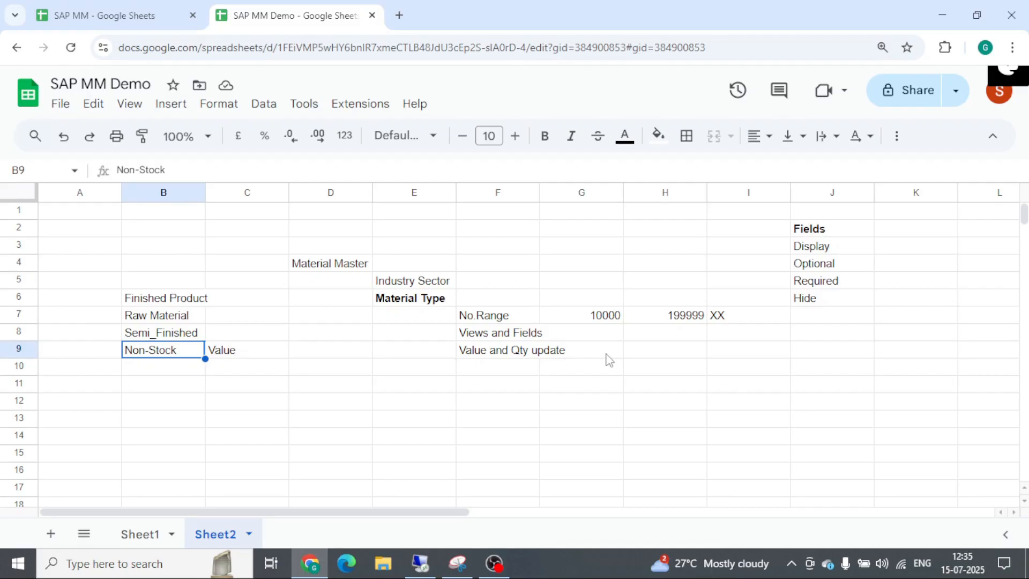
key("Right")
key("Left")
key("Right")
key("Left")
key("Right")
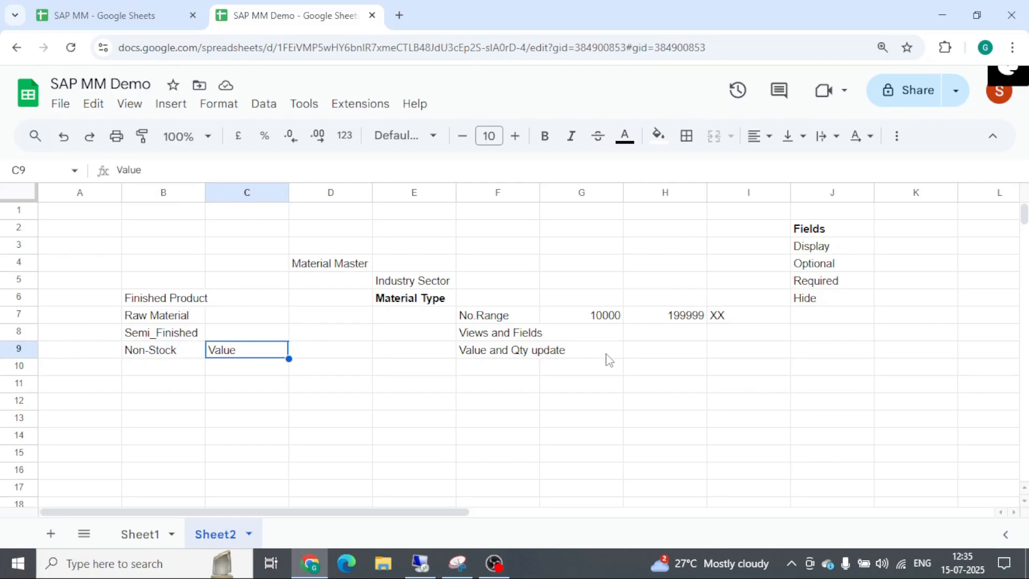
key("Up")
key("Up")
key("Left")
key("Up")
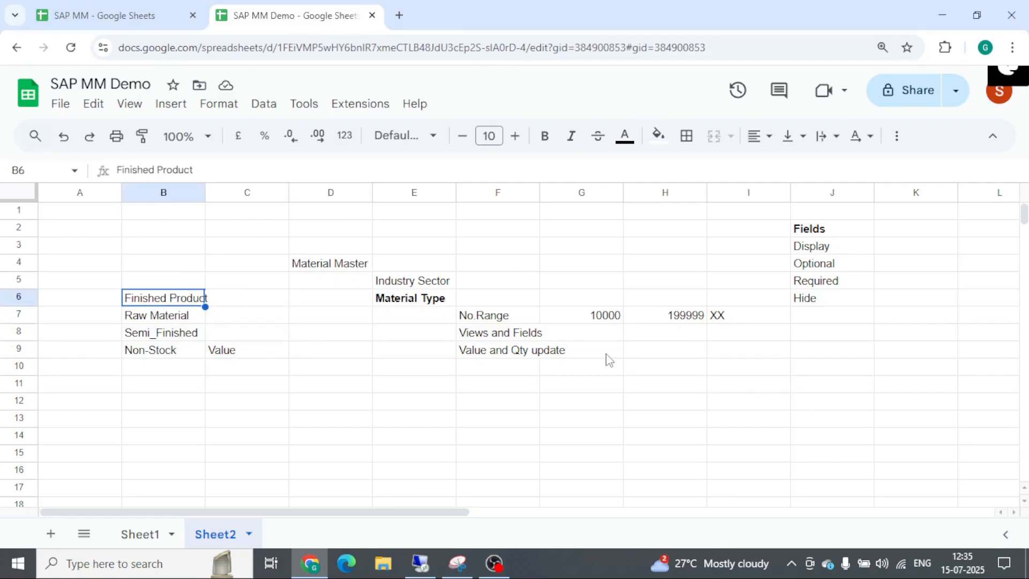
key("Right")
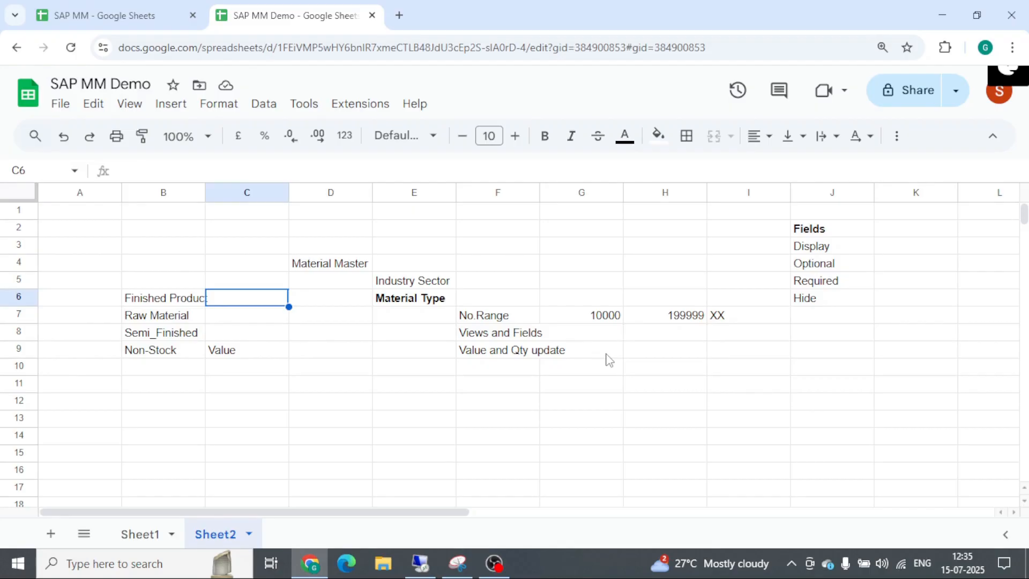
key("Right")
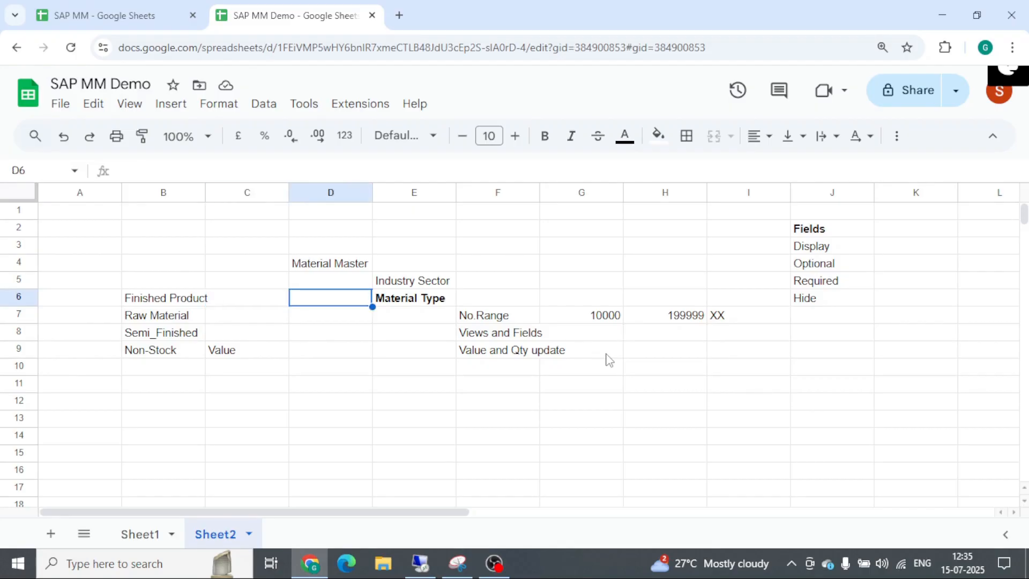
key("Left")
key("Left")
key("Right")
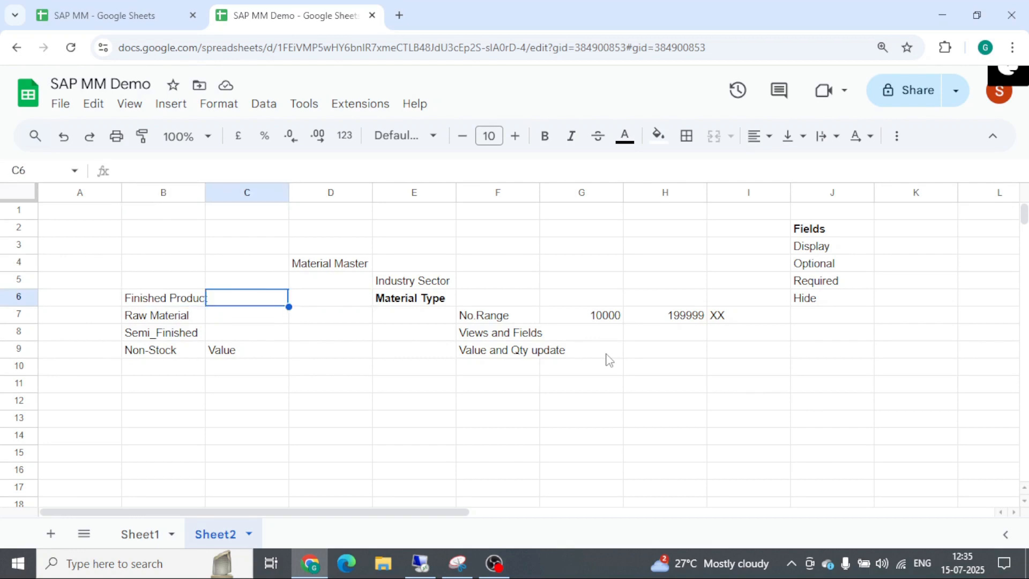
key("Right")
key("Down")
key("Left")
key("Left")
key("Right")
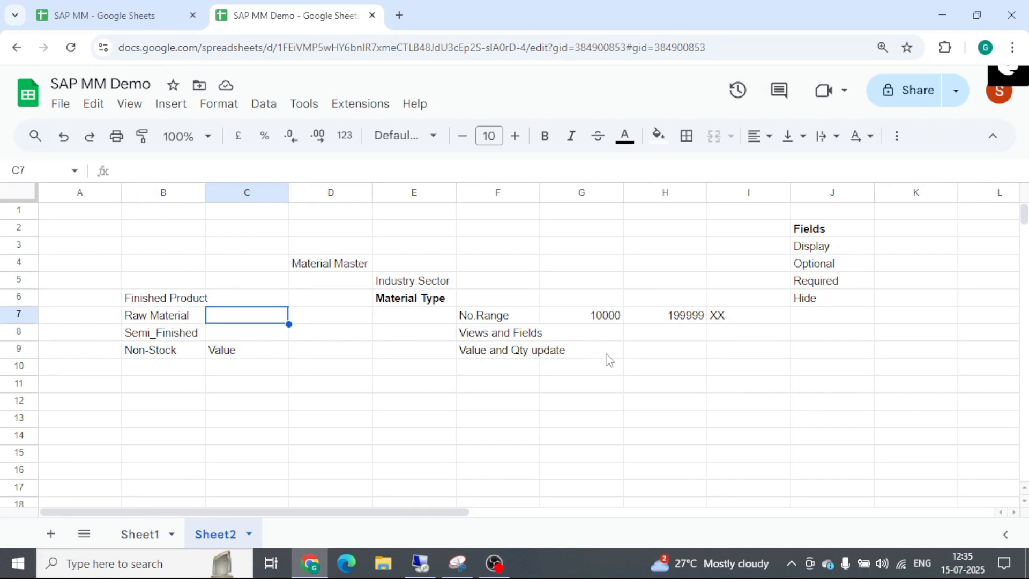
key("Down")
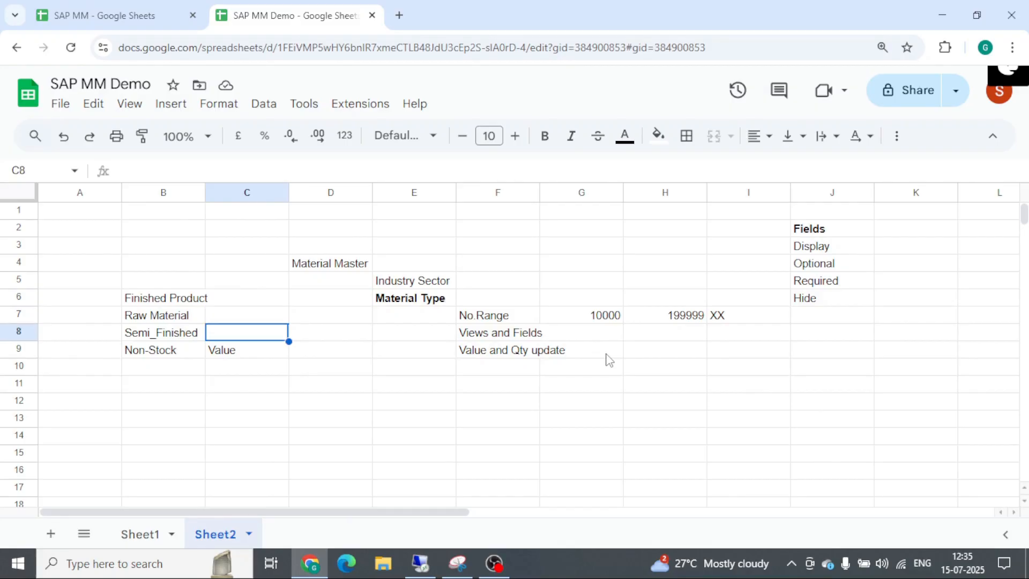
key("Right")
key("Down")
key("Left")
key("Left")
Enter "UNBW" in cell A10 and "Non-Valueted" beside it in cell B10
key("Down")
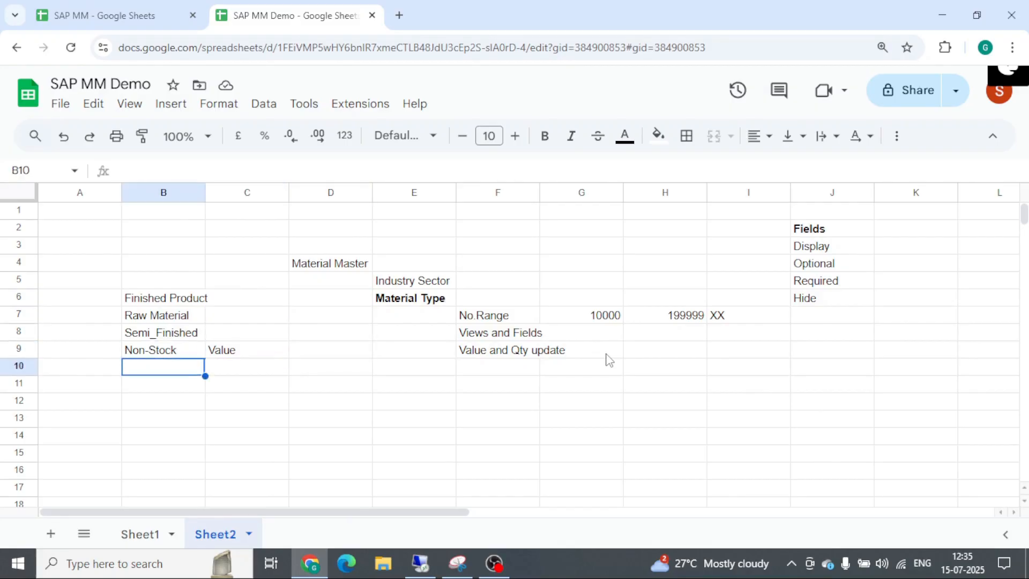
key("Left")
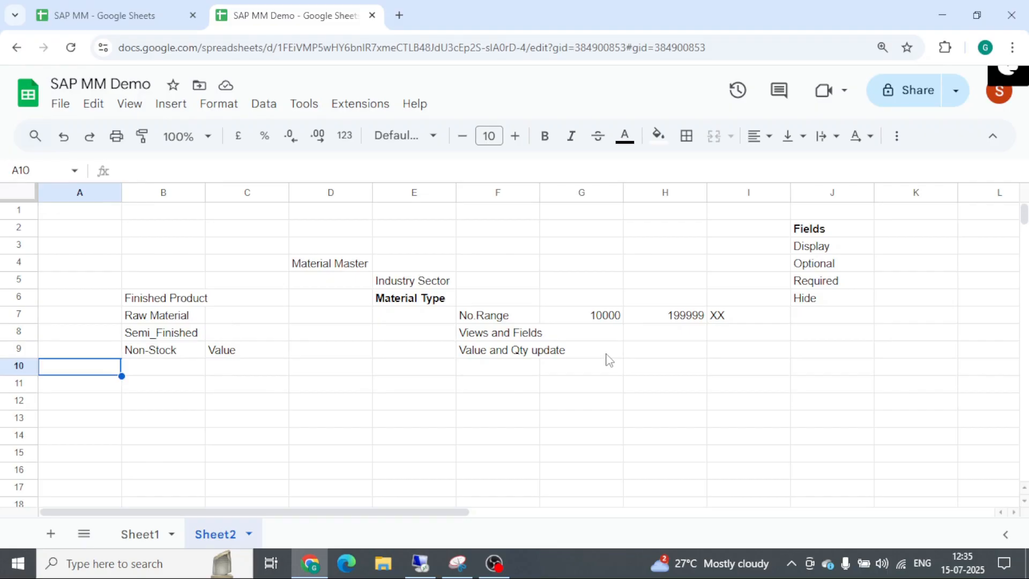
type("UNBW")
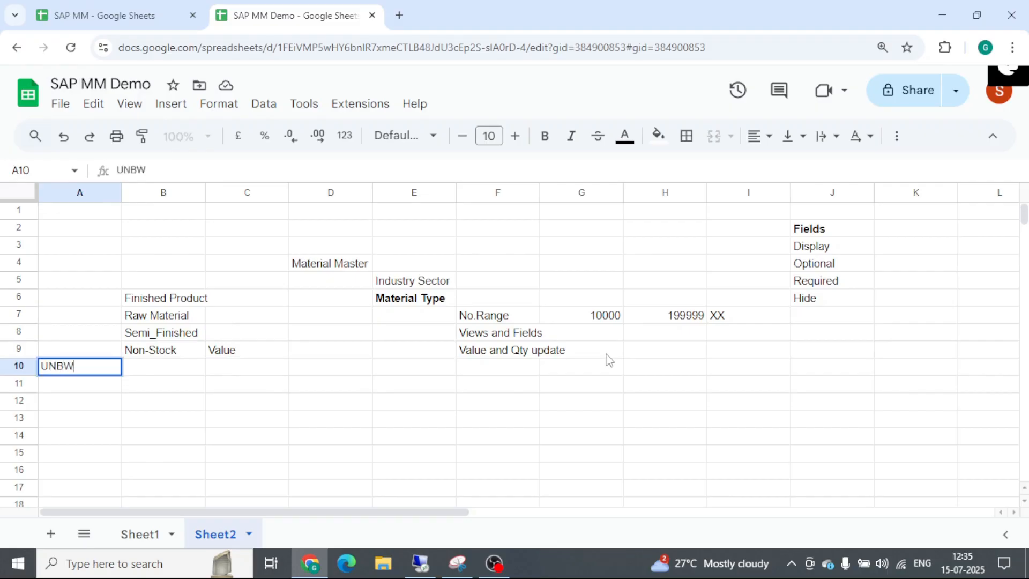
key("Tab")
type("N")
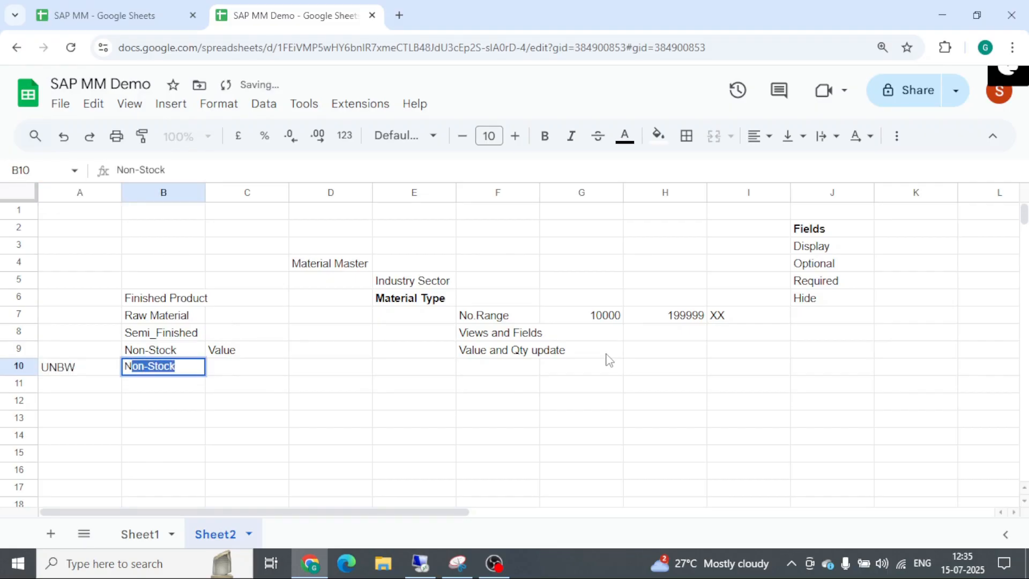
type("on-Val")
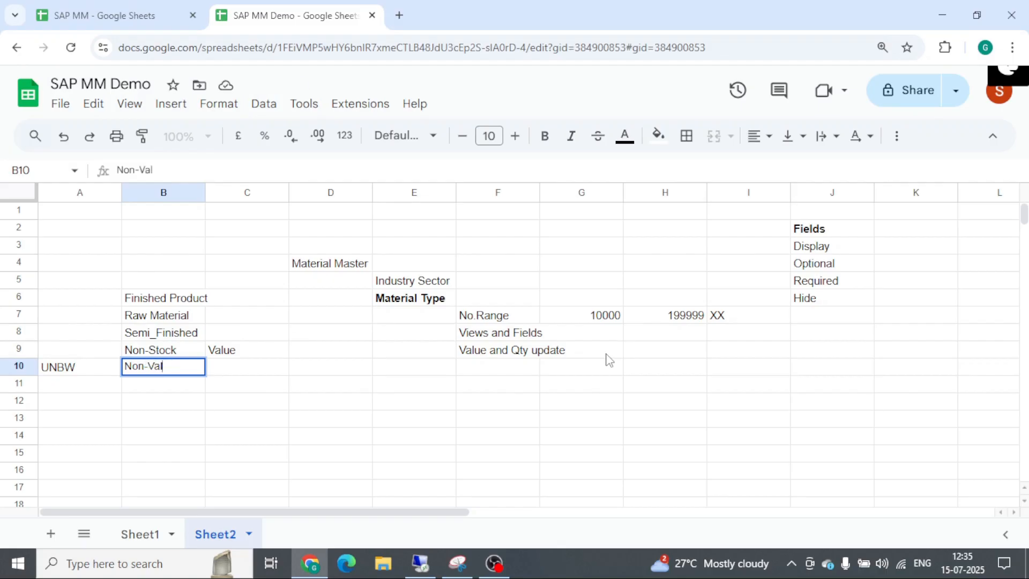
type("ueted")
key("Tab")
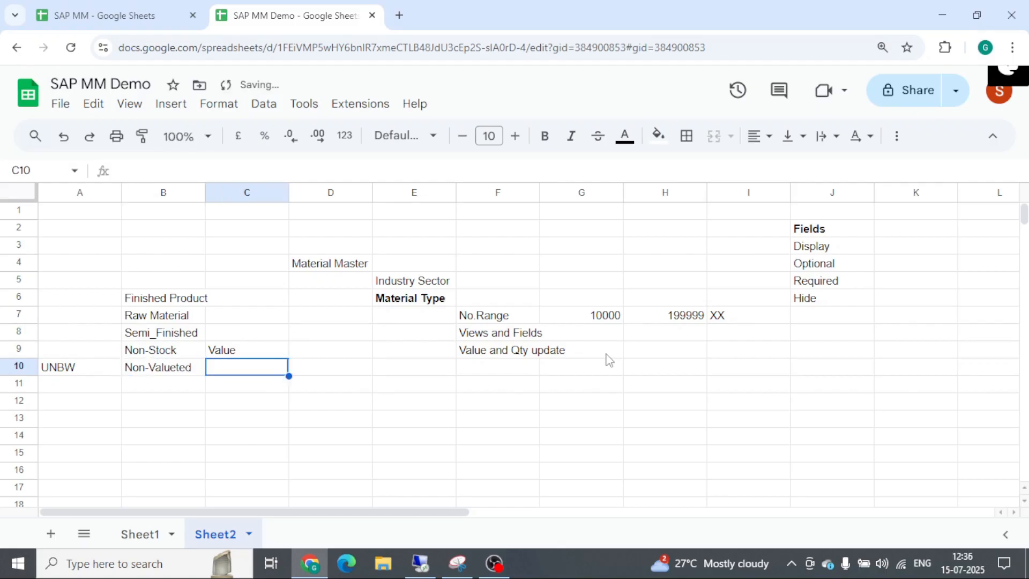
key("Left")
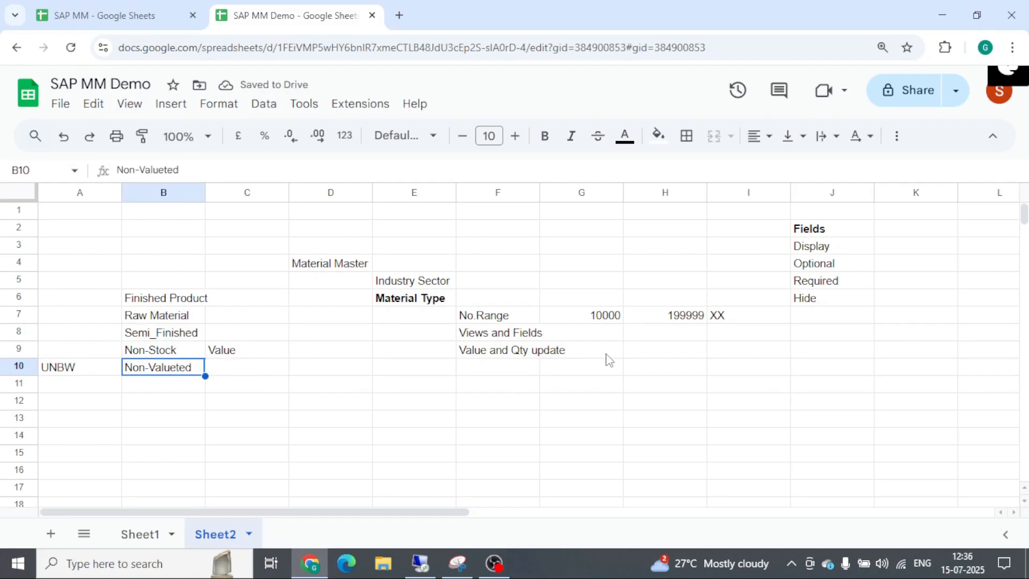
key("Right")
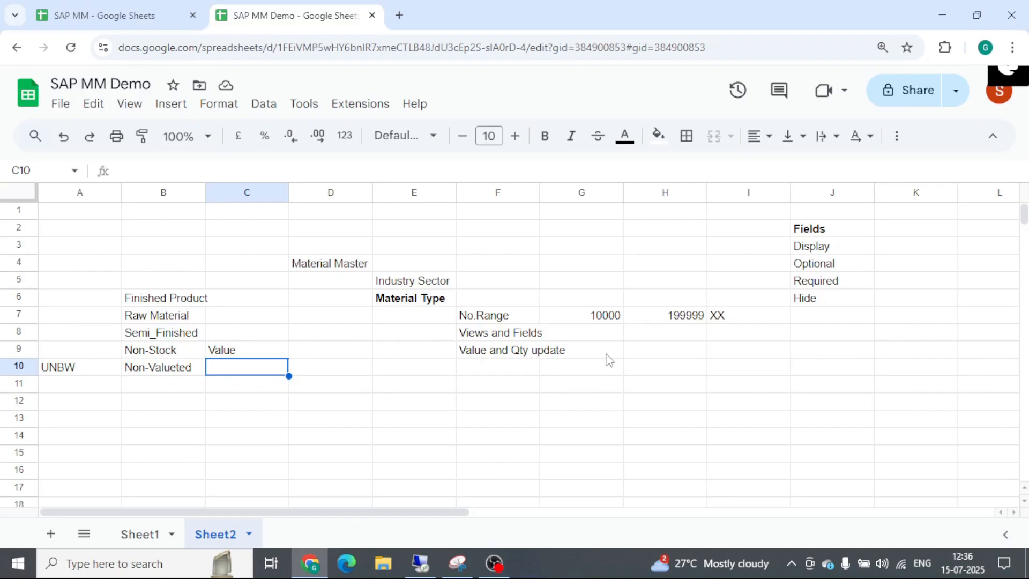
key("Left")
key("ctrl+shift+Up")
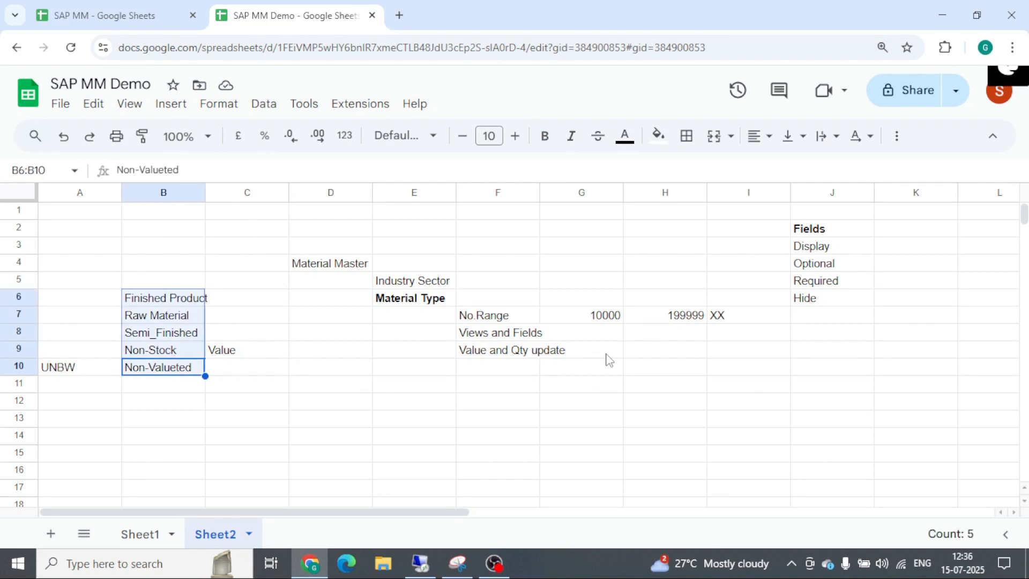
key("shift+Right")
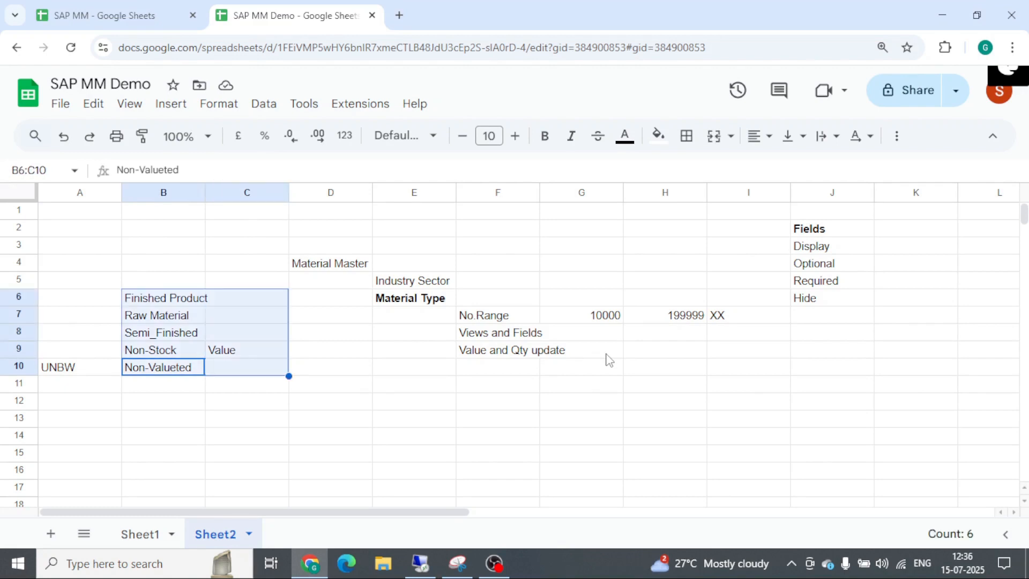
left_click(486, 329)
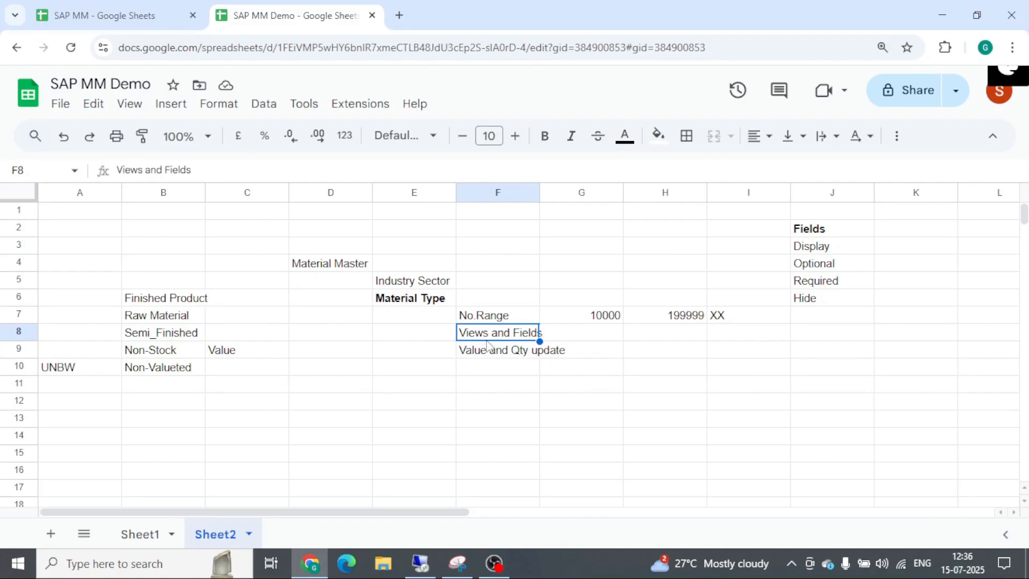
left_click(485, 320)
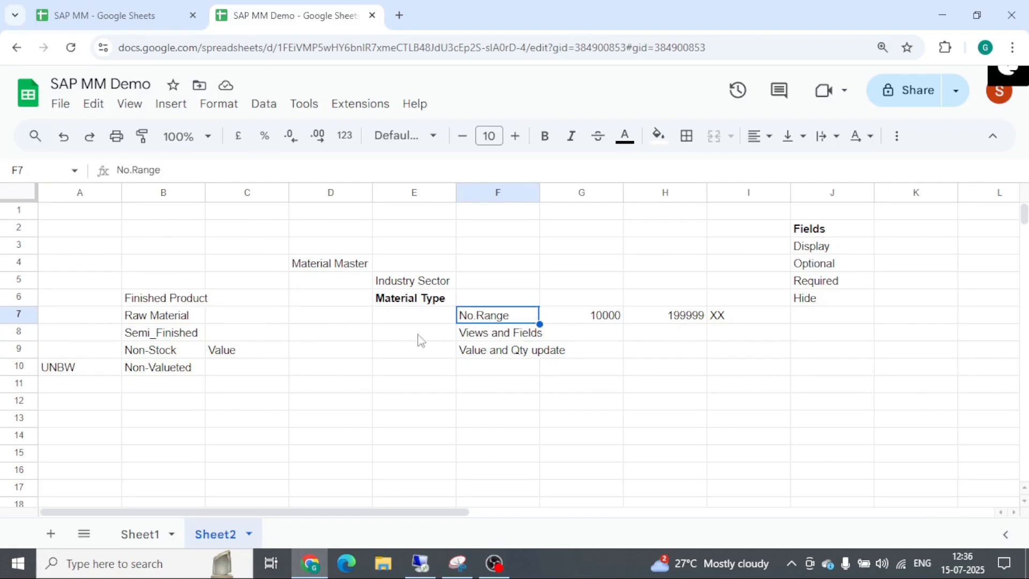
Enter the example material number 198876 in cell C6, beside Finished Product
left_click(231, 300)
type("198876")
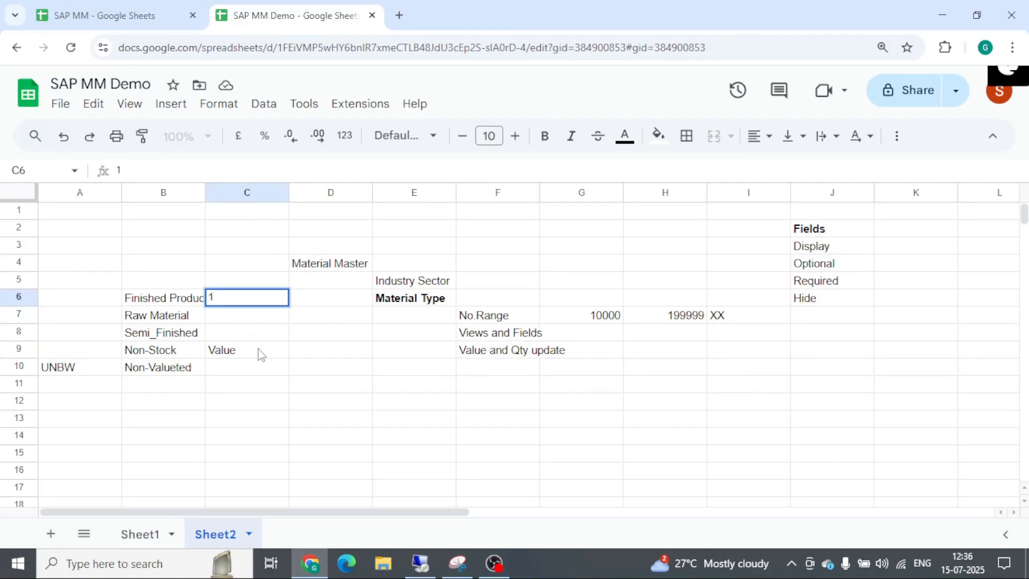
key("Return")
key("Up")
key("Up")
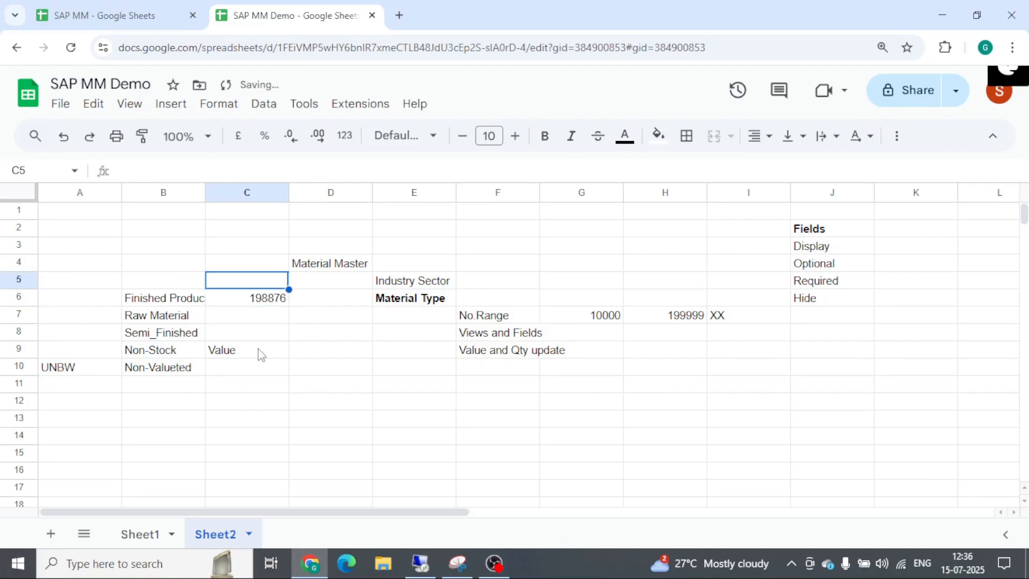
key("Down")
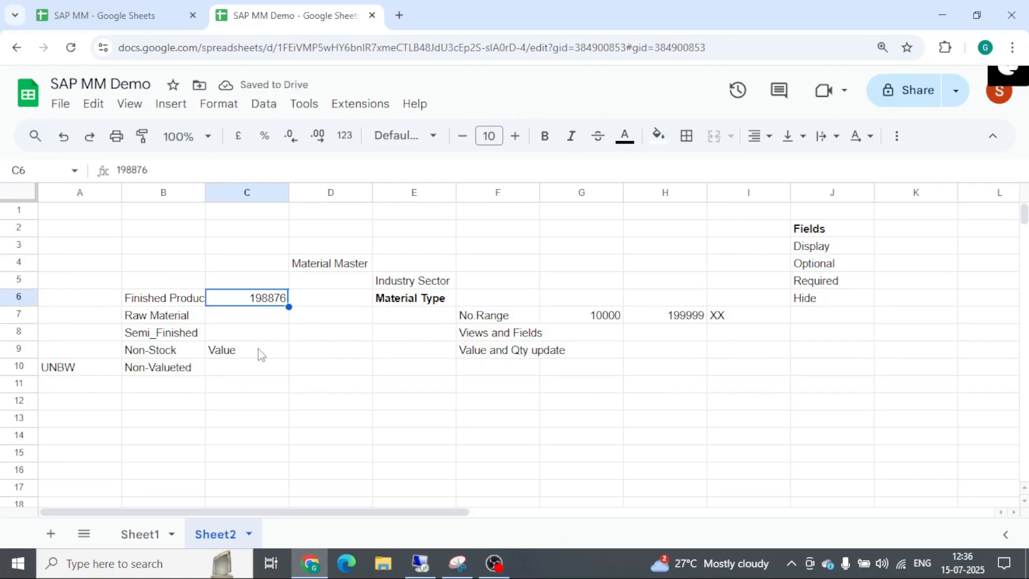
key("Left")
key("Right")
Enter the example material number 299866 in cell C7, beside Raw Material
key("Down")
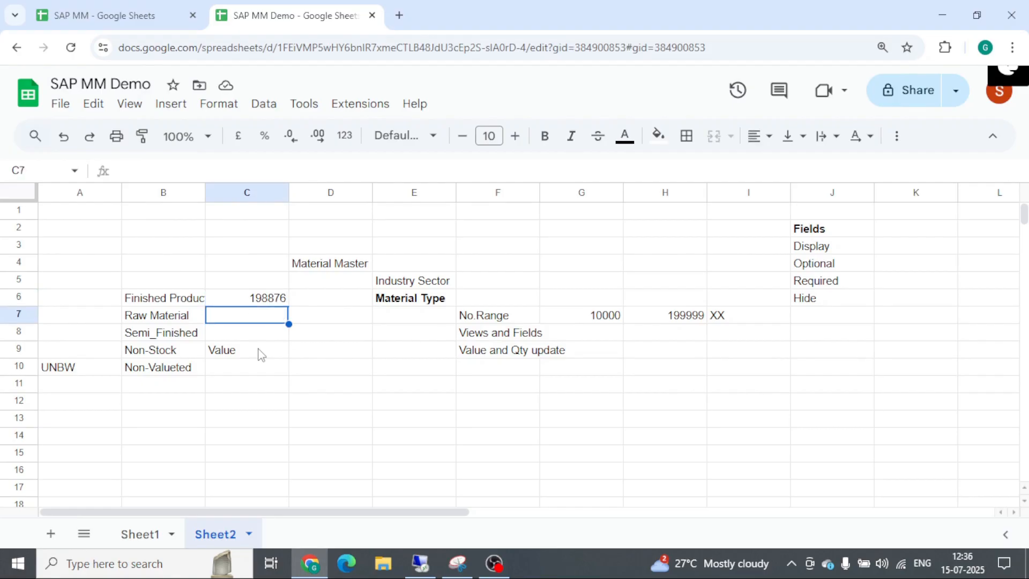
type("299866")
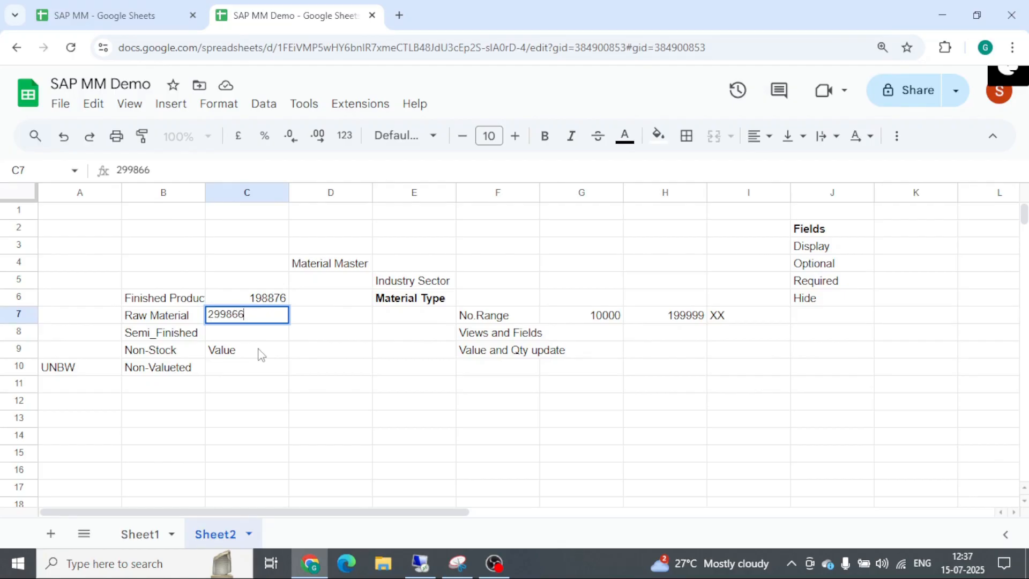
key("Return")
key("Up")
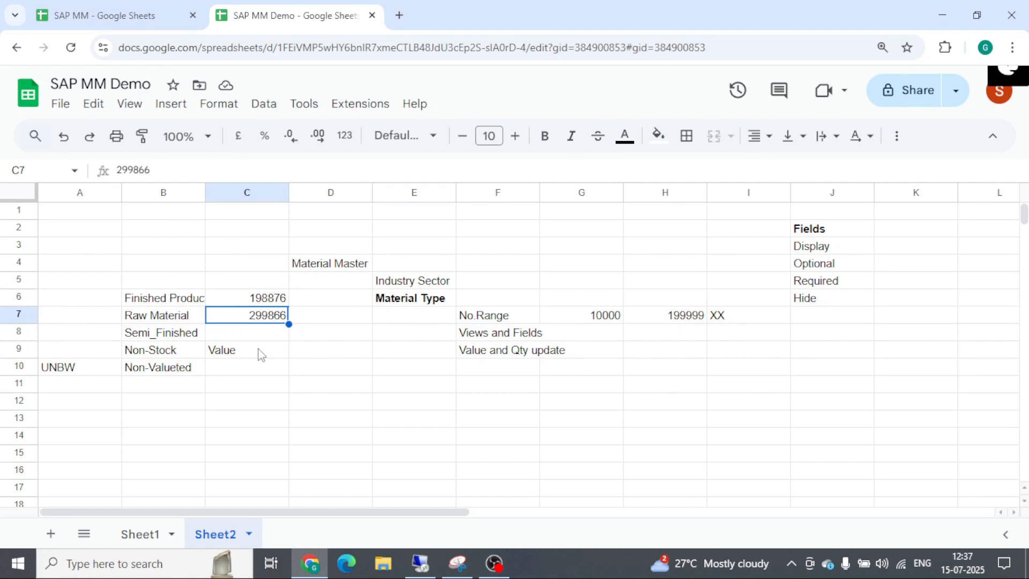
key("Down")
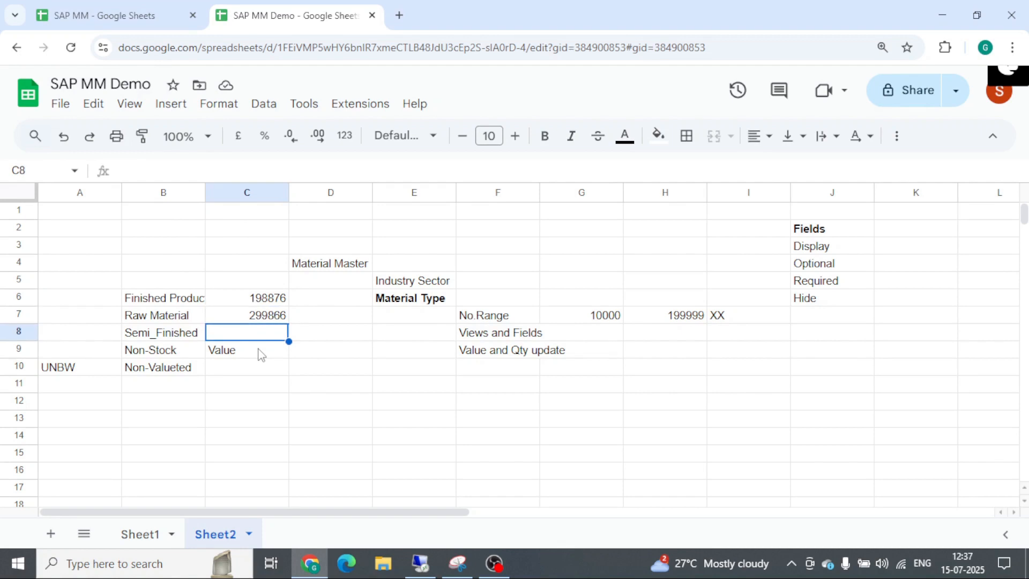
key("Left")
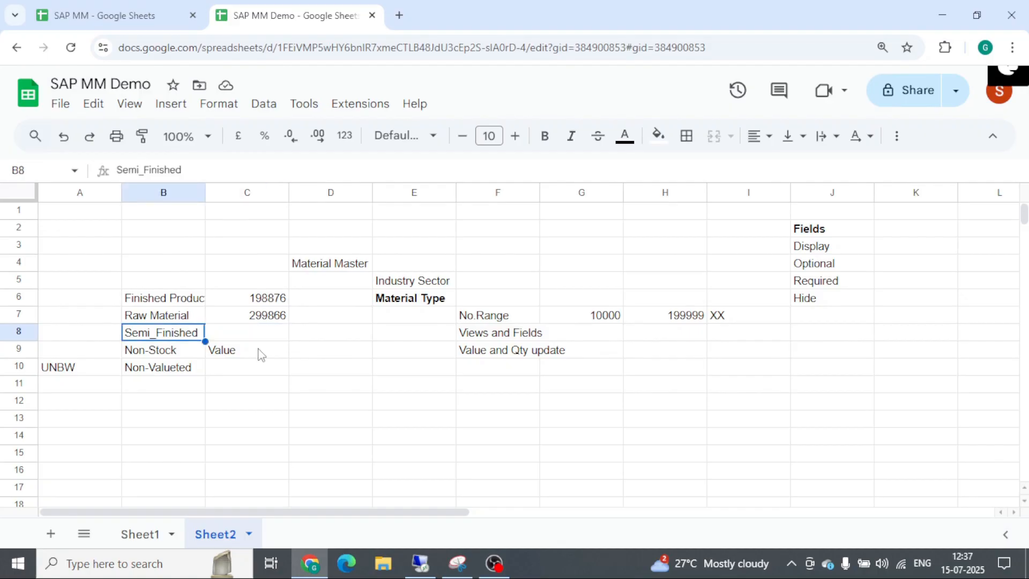
left_click(494, 358)
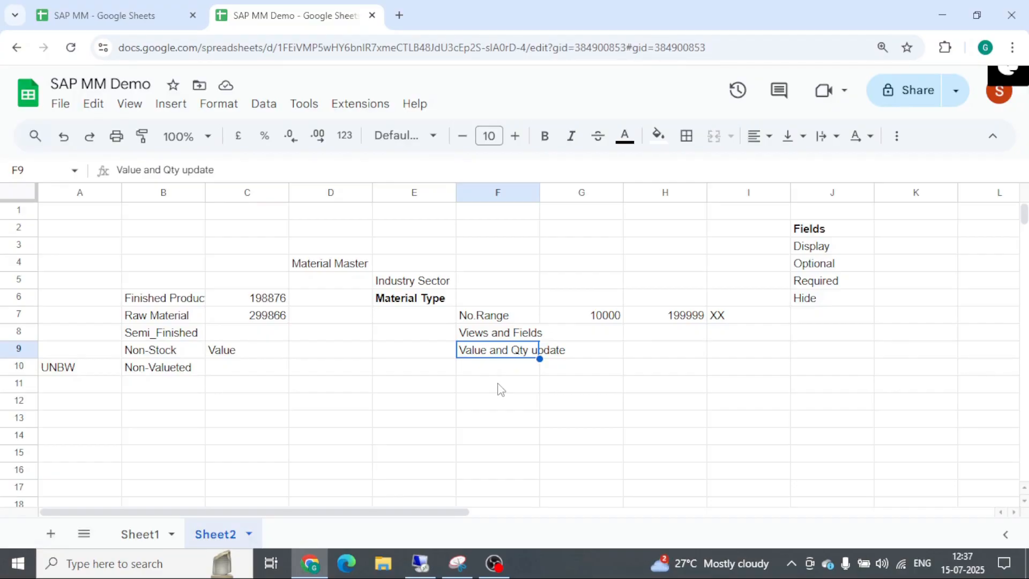
Switch to SAP and position the material type list at entry FERT
key("alt+Tab")
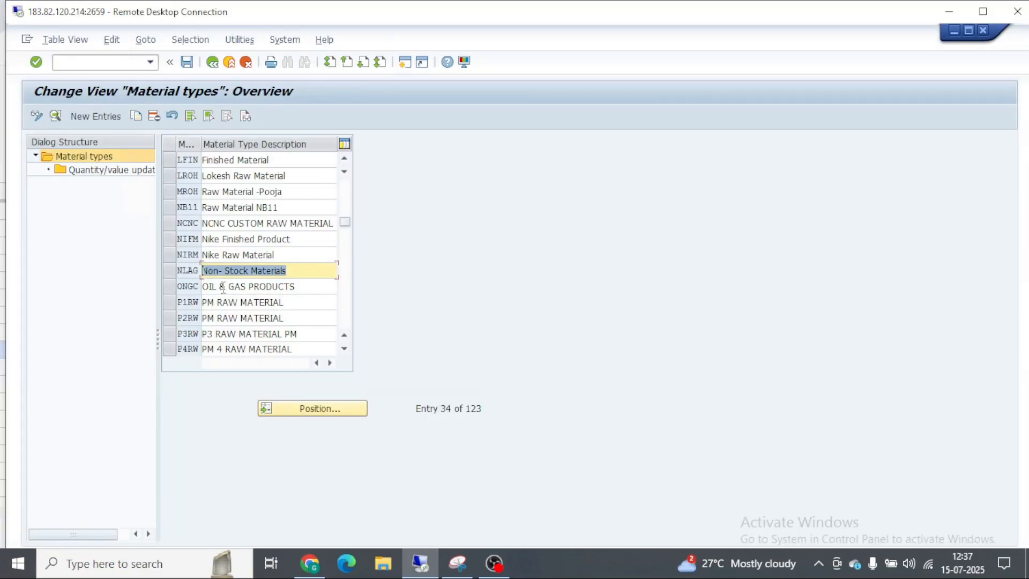
scroll(221, 268, "down", 20)
scroll(221, 261, "up", 7)
scroll(221, 267, "up", 3)
left_click(293, 408)
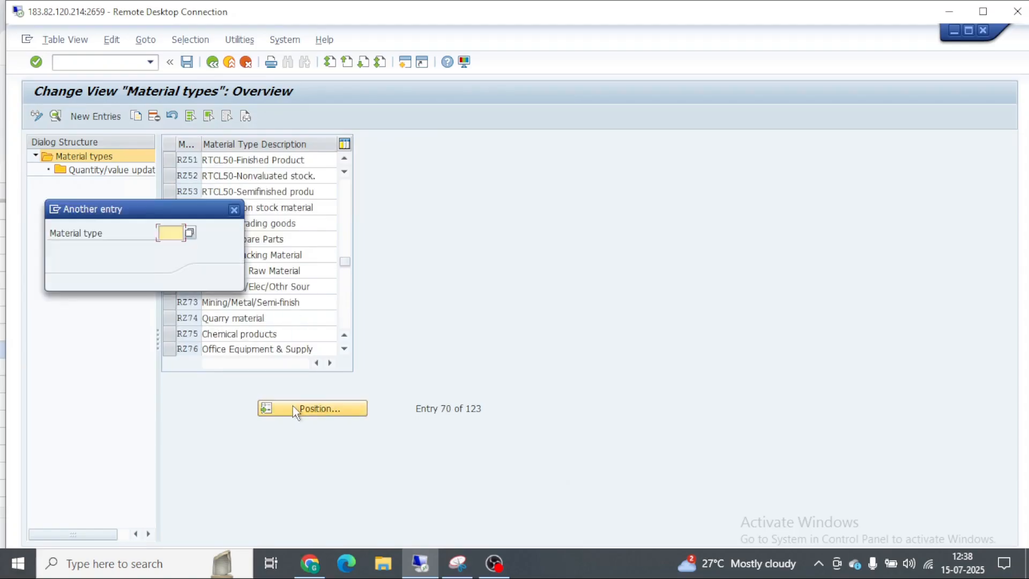
type("fert")
key("Return")
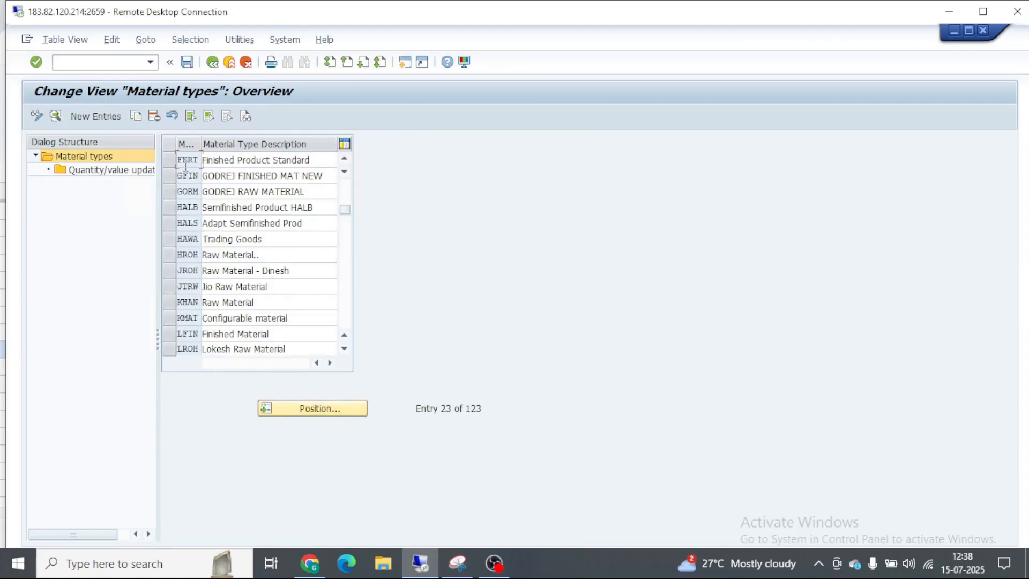
Examine the valuation and quantity/value updating settings of material types FERT and HALB, returning to the list after each
key("F2")
scroll(395, 339, "down", 10)
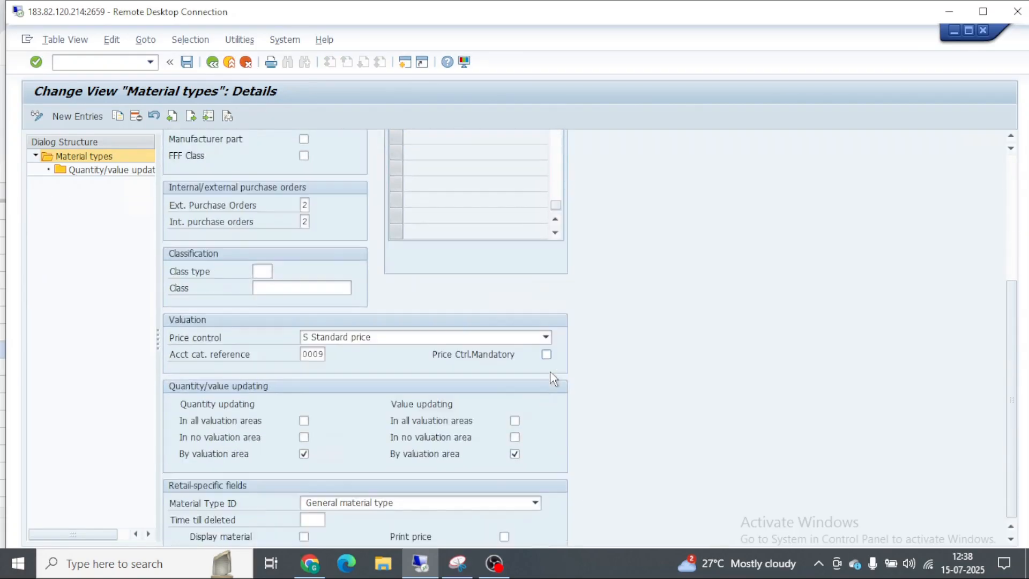
left_click(212, 62)
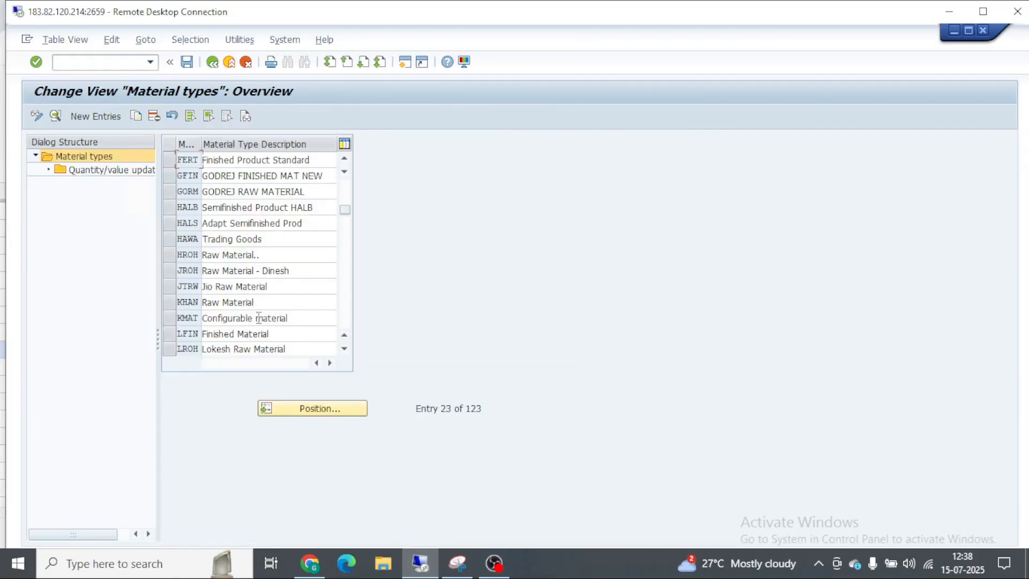
double_click(191, 213)
scroll(627, 391, "down", 10)
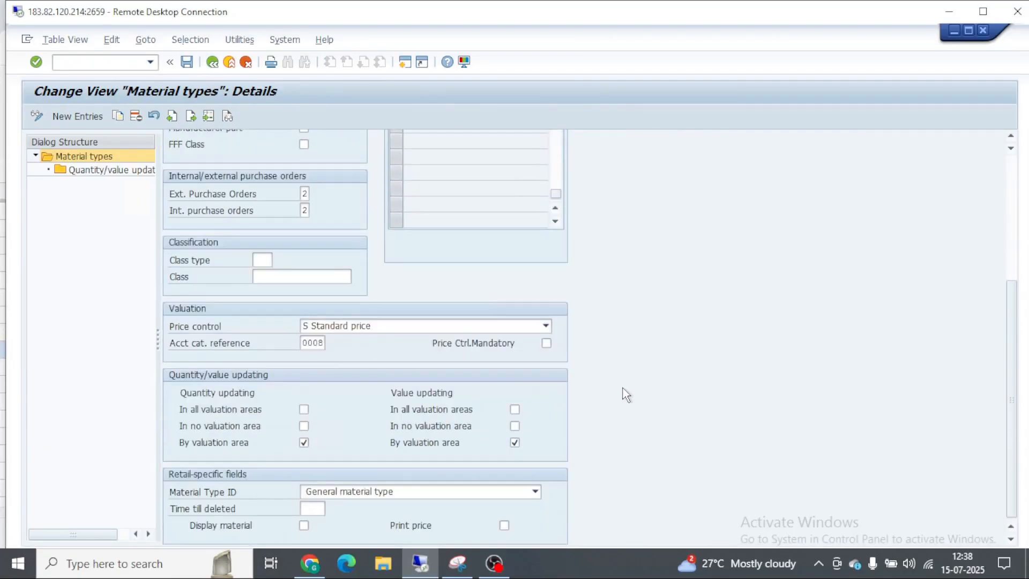
left_click(212, 62)
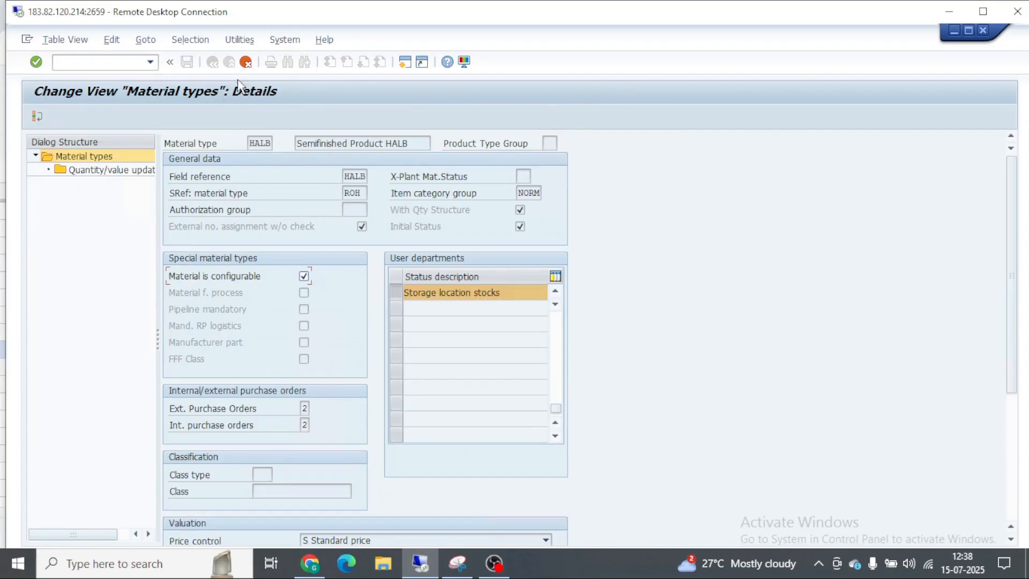
Examine the quantity/value updating settings of trading goods type HAWA, and reopen the FERT details to review the same section
double_click(187, 239)
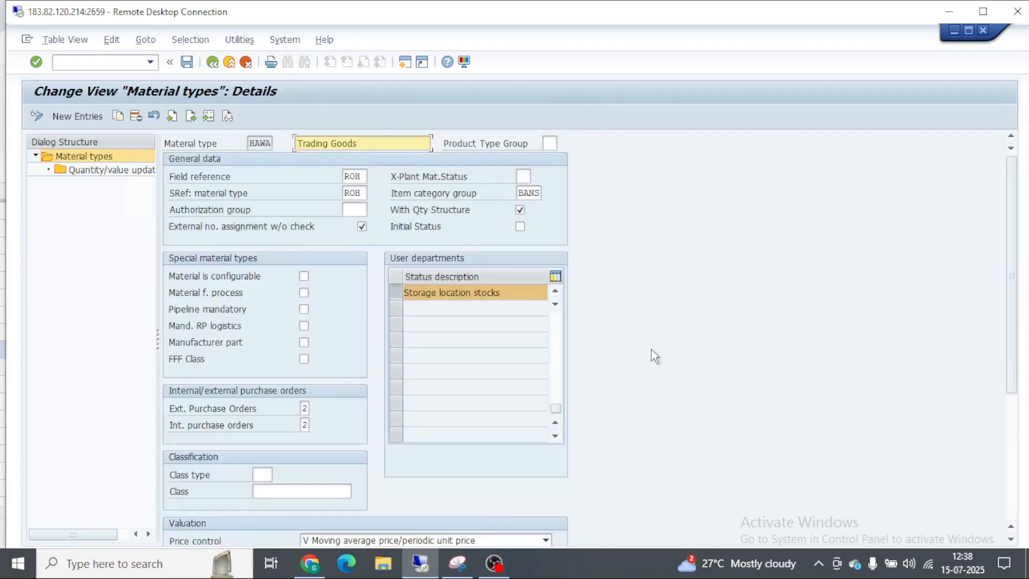
scroll(651, 352, "down", 10)
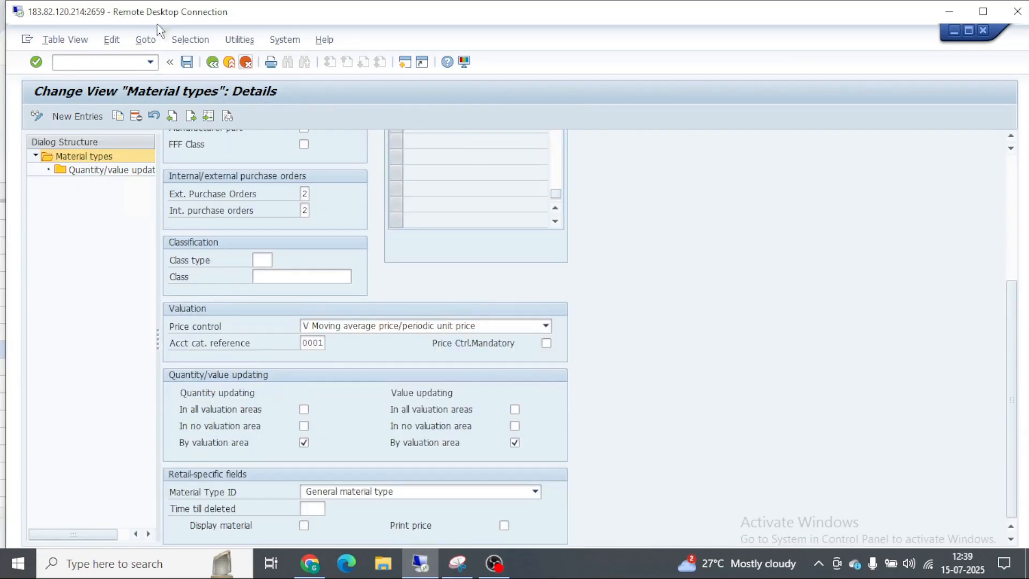
left_click(212, 62)
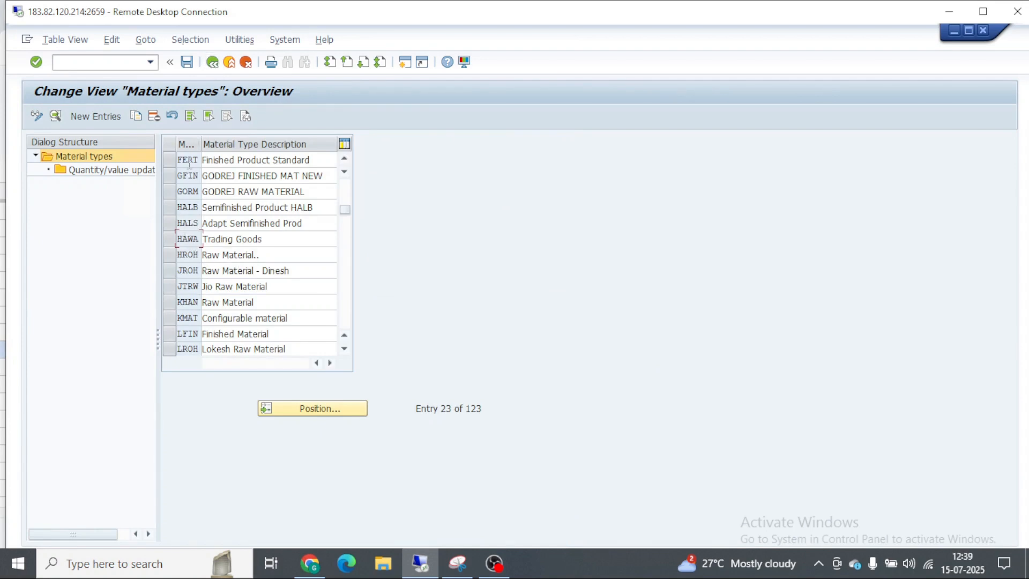
double_click(189, 163)
scroll(517, 402, "down", 10)
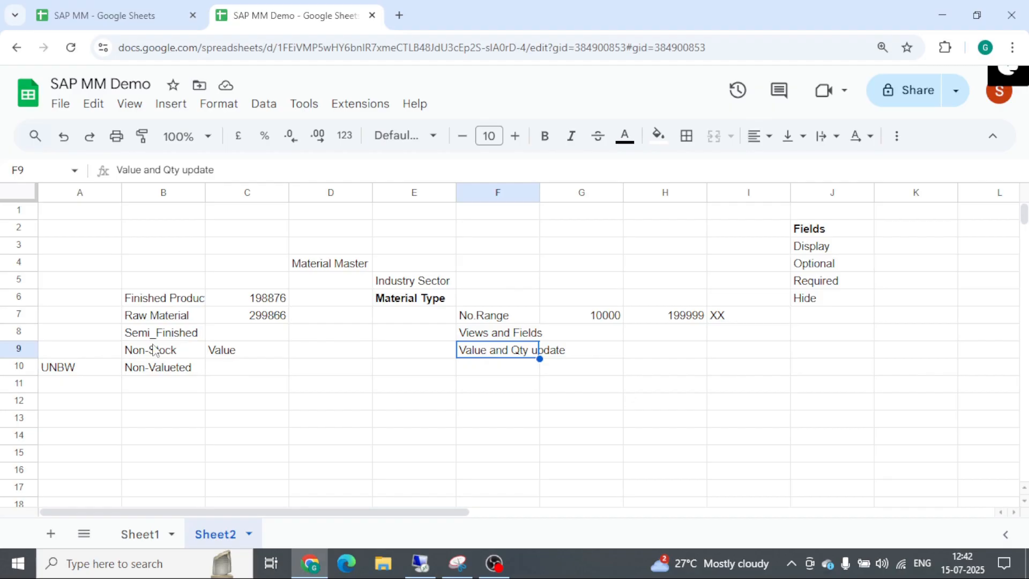
left_click(153, 355)
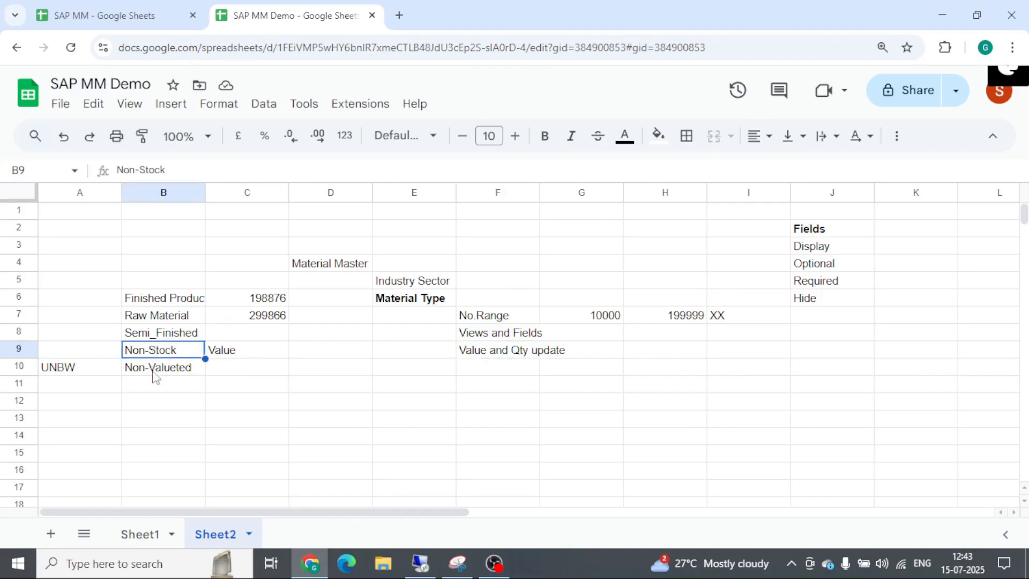
left_click(154, 375)
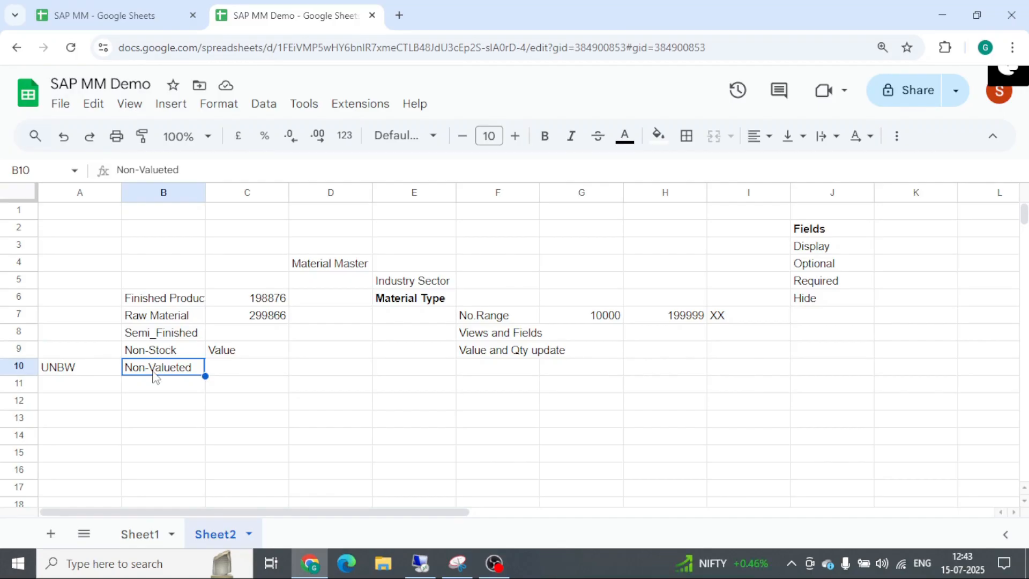
left_click(485, 355)
left_click(486, 372)
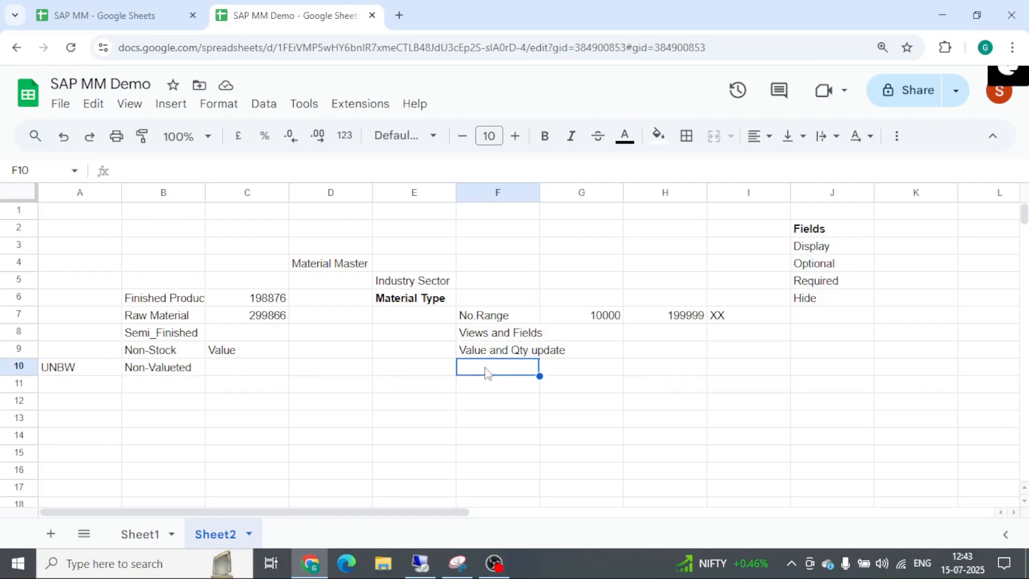
Enter the note "Purchase Information" in cell F10, below Value and Qty update
type("Purchase Infor")
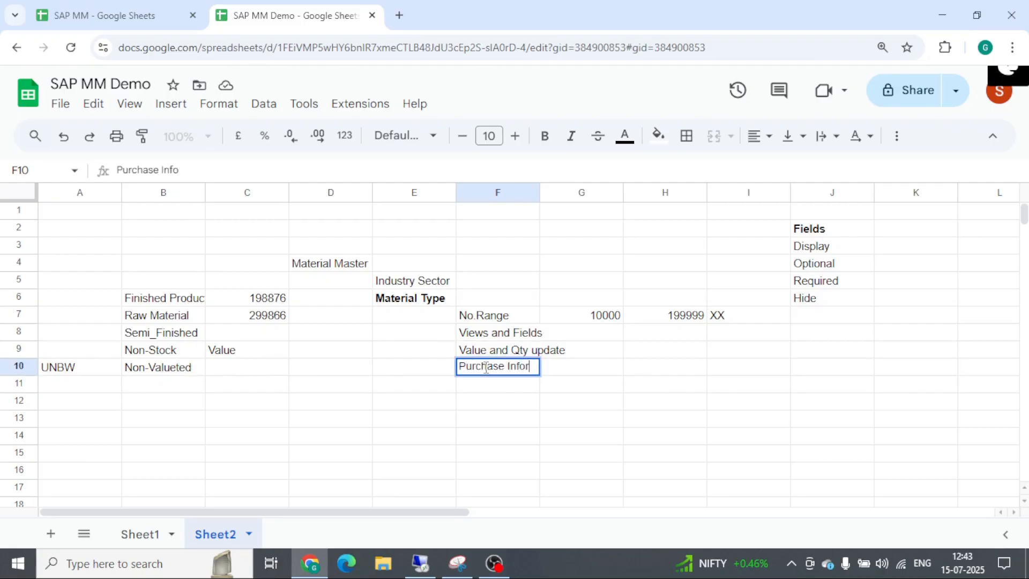
type("mation")
key("Return")
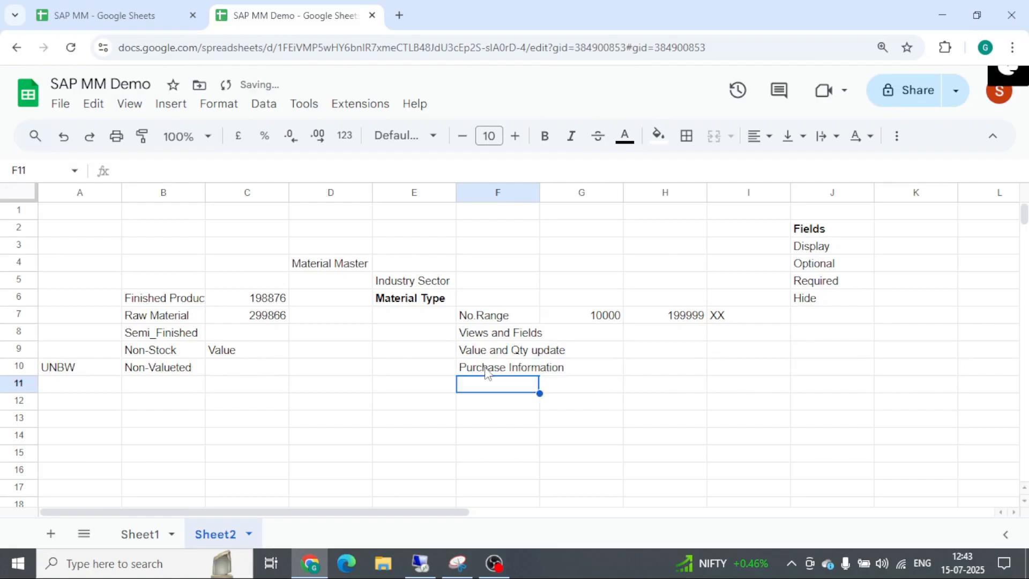
left_click(485, 368)
Switch to SAP, position the material type list at ZGAR, and open the details of material type ZGFP
key("alt+Tab")
double_click(367, 18)
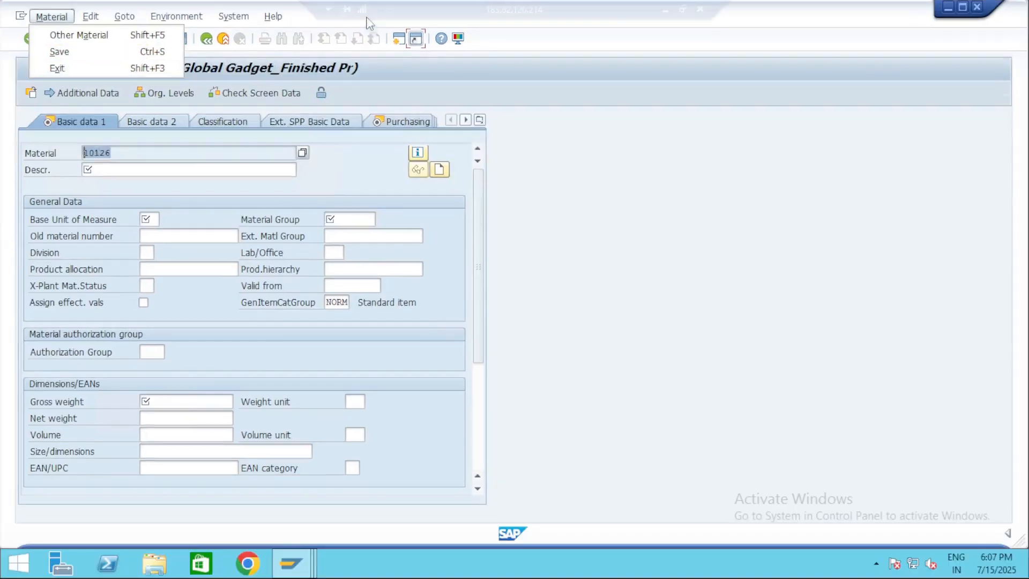
key("alt+Tab")
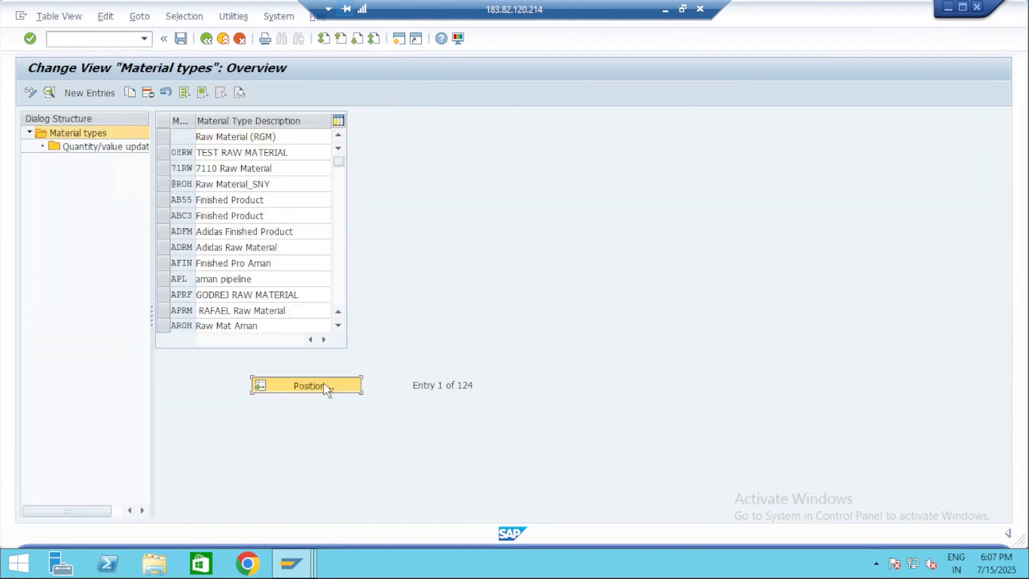
left_click(309, 386)
type("ZGAR")
key("Return")
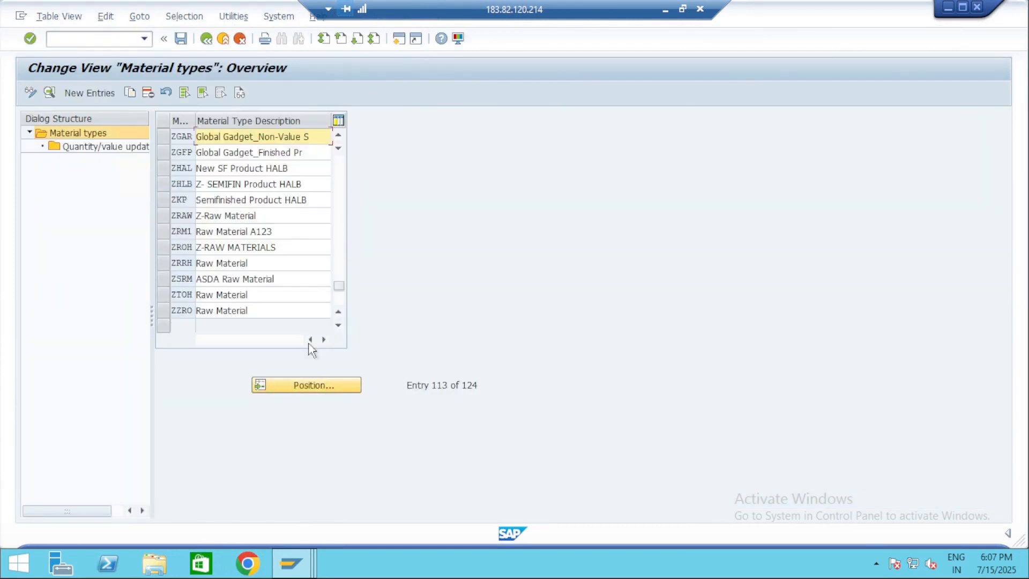
left_click(176, 136)
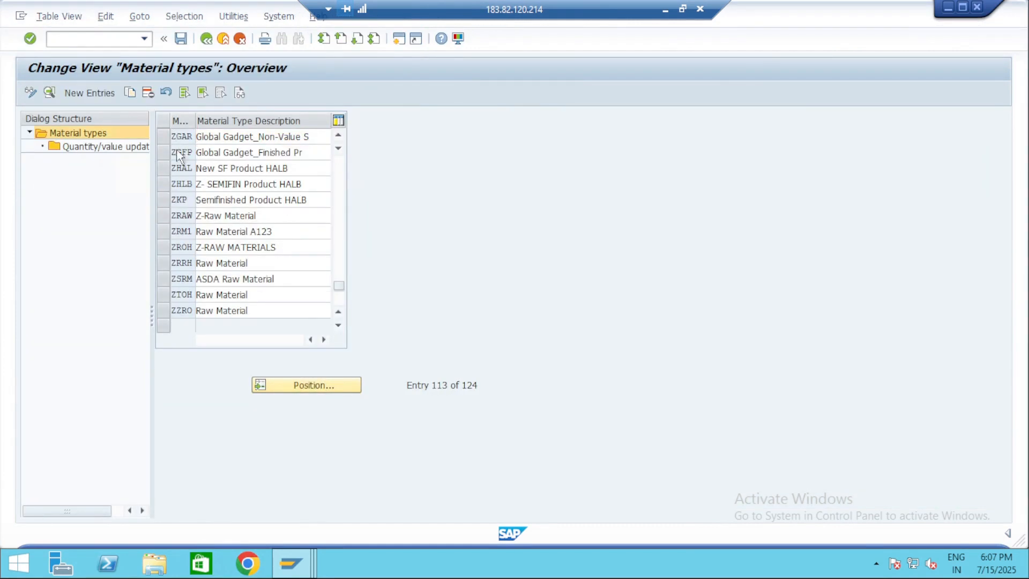
double_click(178, 152)
Examine the possible entries for external purchase orders in the ZGFP details, and close the value list without choosing one
scroll(630, 323, "down", 3)
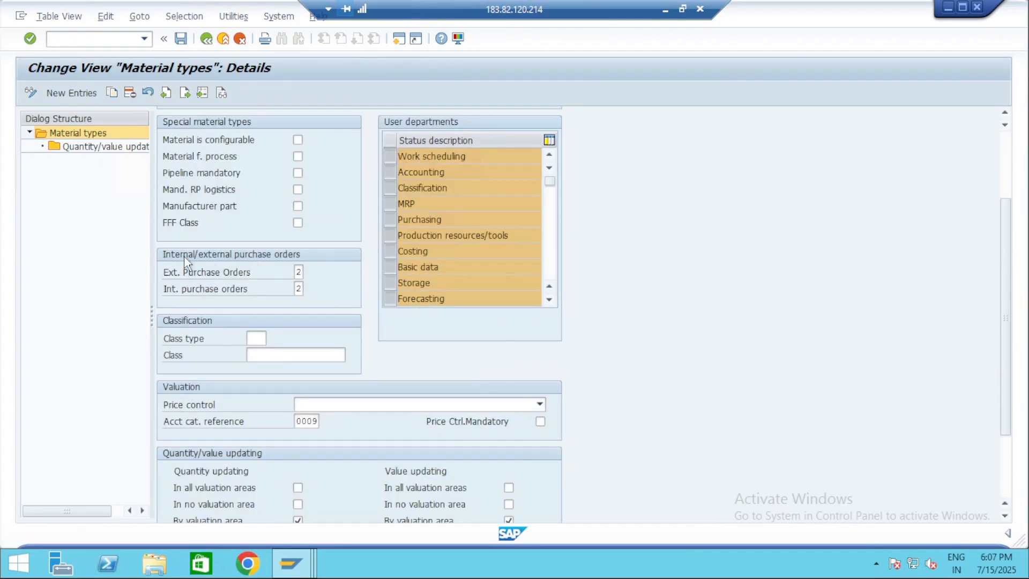
scroll(798, 272, "up", 3)
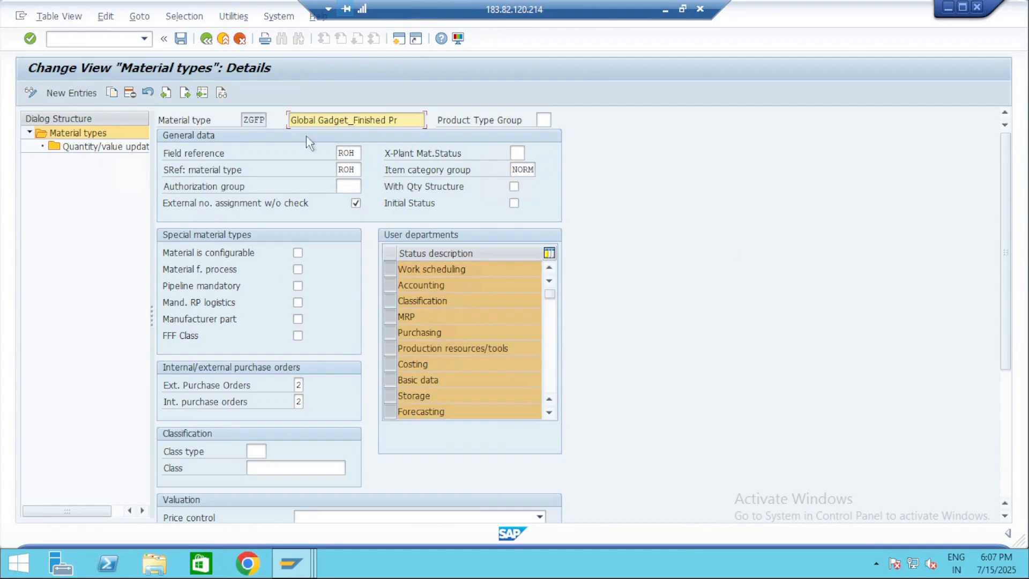
double_click(245, 120)
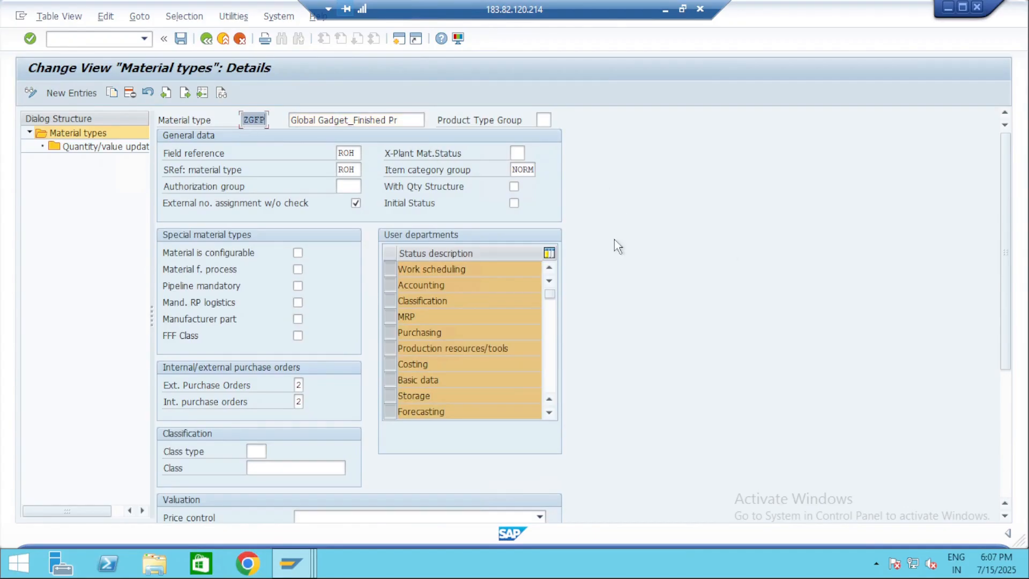
scroll(618, 247, "down", 3)
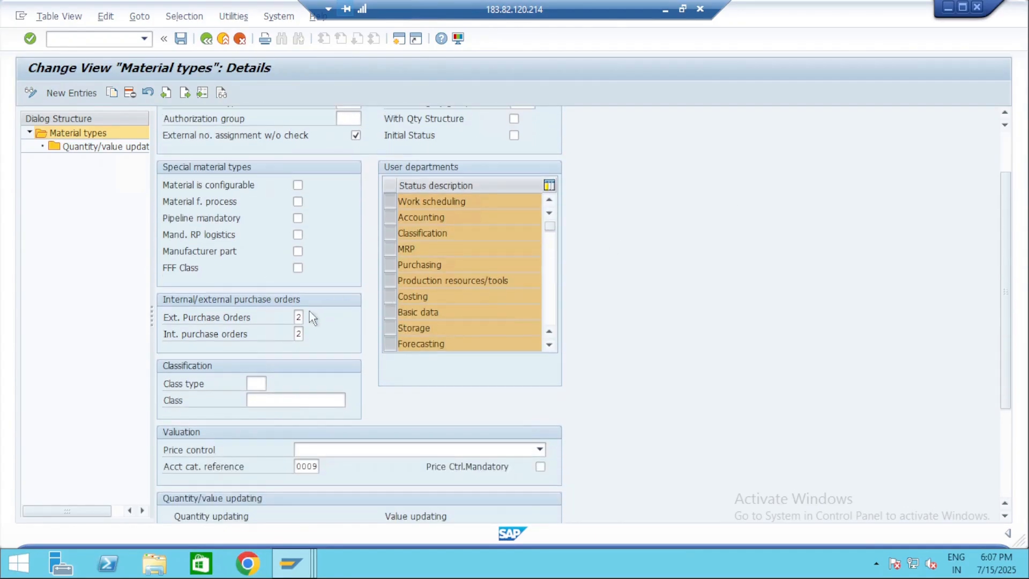
left_click(298, 317)
key("F4")
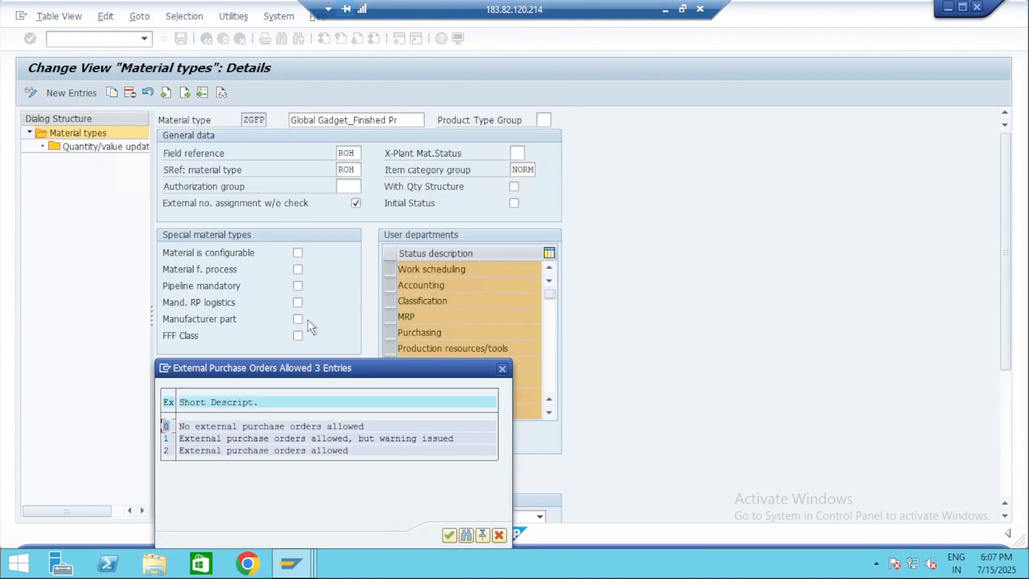
left_click_drag(256, 372, 715, 149)
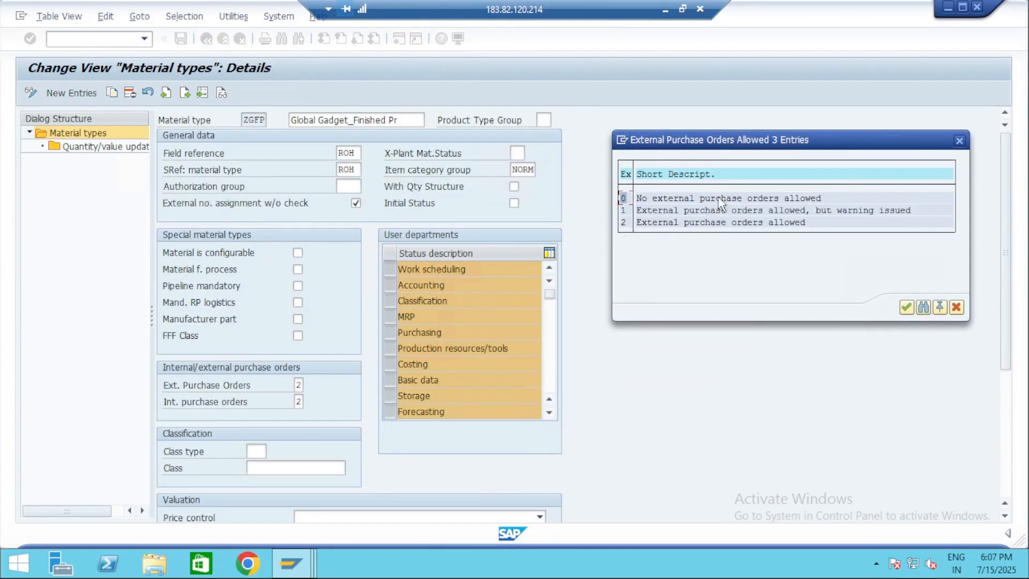
left_click(960, 141)
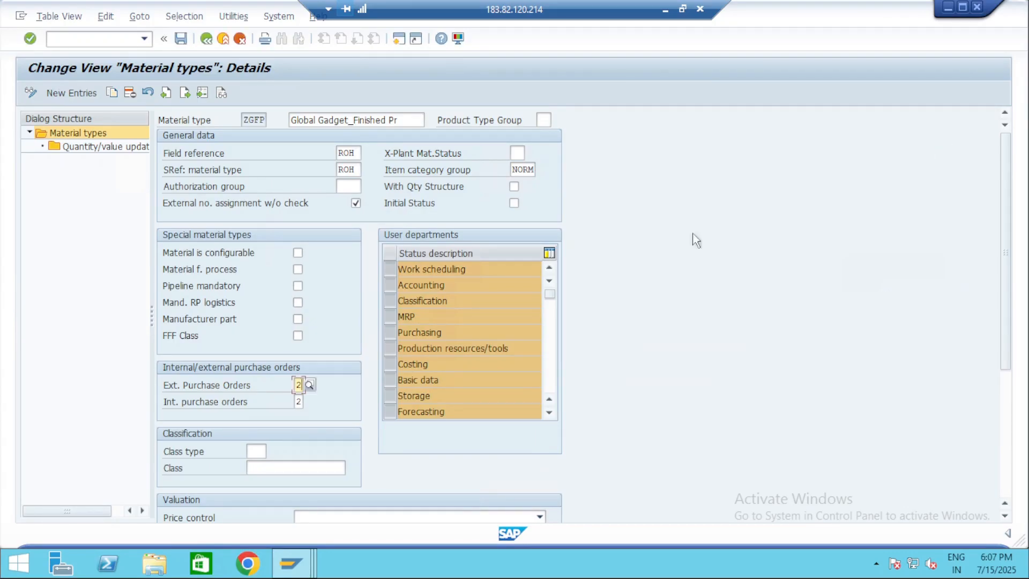
Switch to the SAP MM Demo sheet and enter "Price Control" in cell F11
key("alt+Tab")
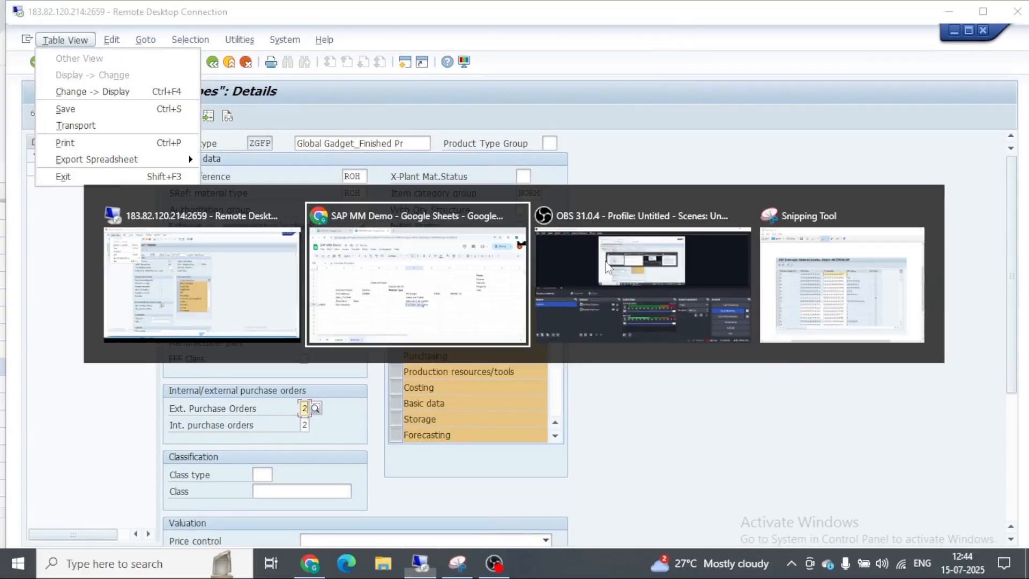
left_click(485, 393)
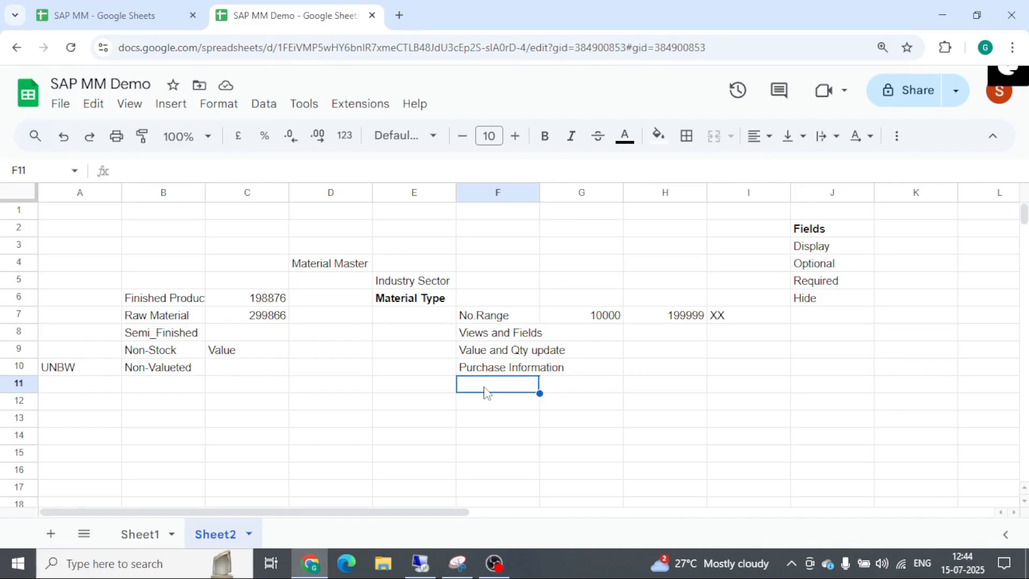
type("Price")
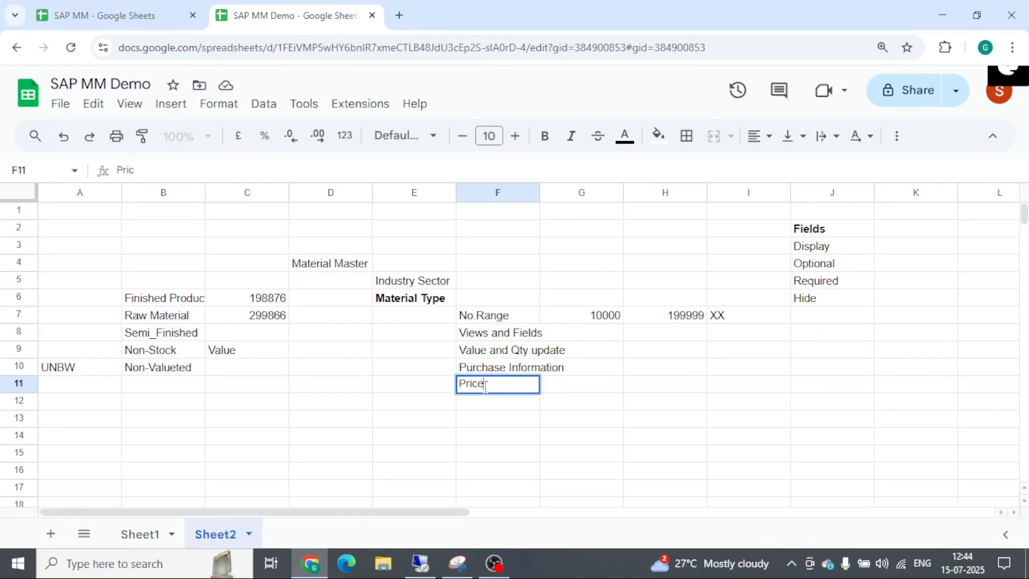
type(" COntrol")
left_click(488, 399)
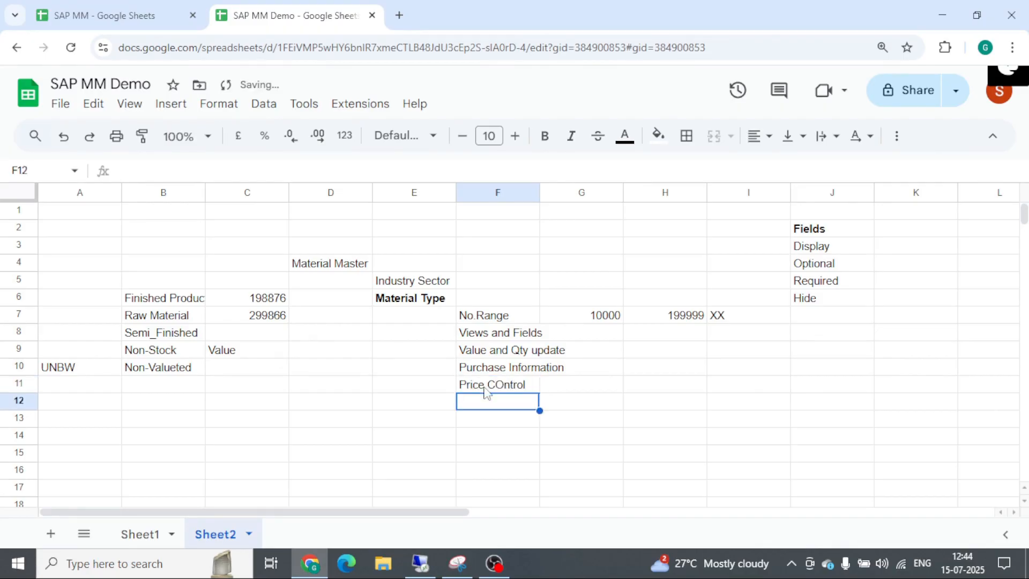
left_click(488, 386)
left_click(157, 171)
key("BackSpace")
type("o")
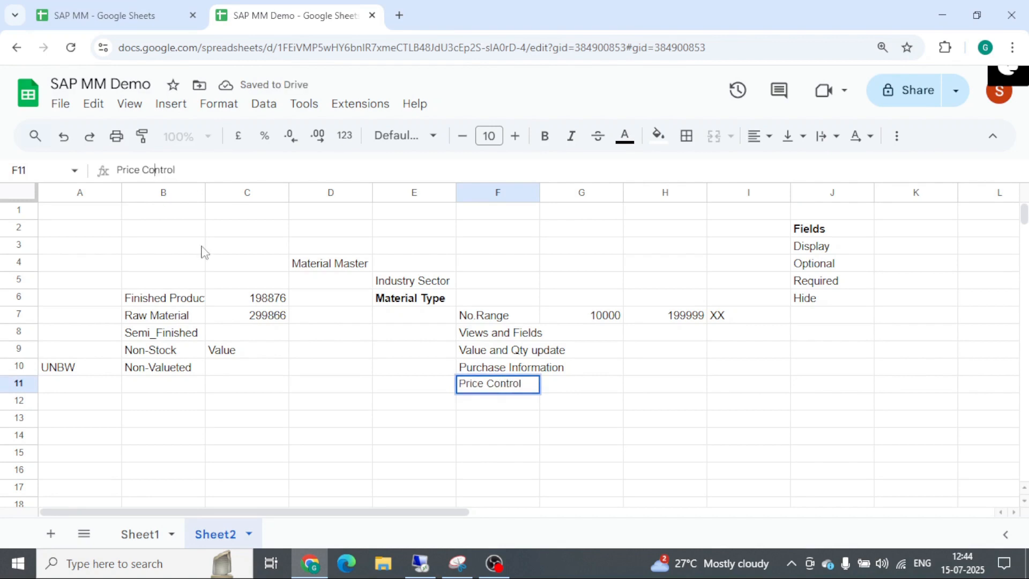
key("Return")
Switch to SAP and examine the price control options in the valuation section of material type ZGFP
key("alt+Tab")
scroll(726, 328, "down", 5)
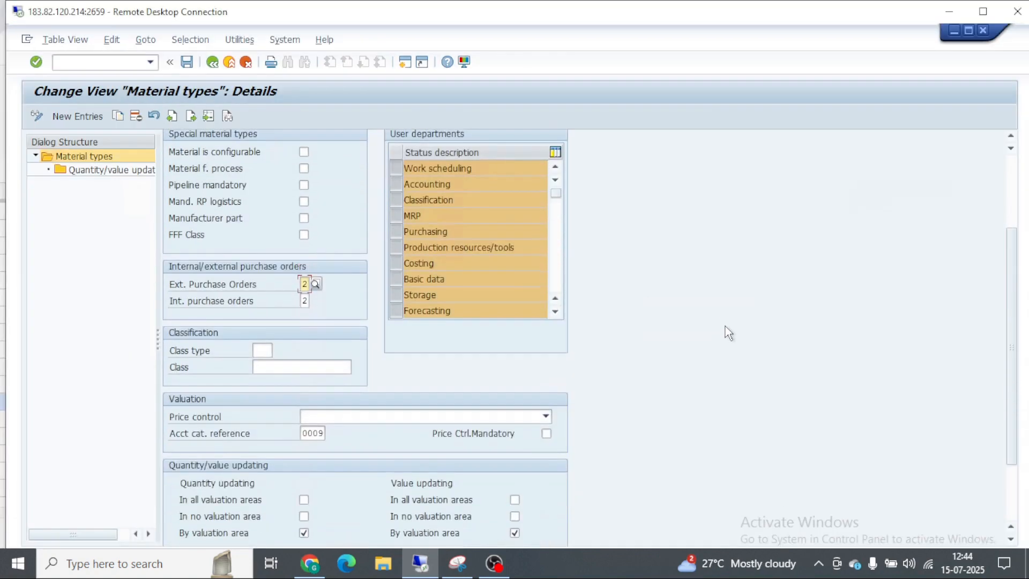
left_click(241, 333)
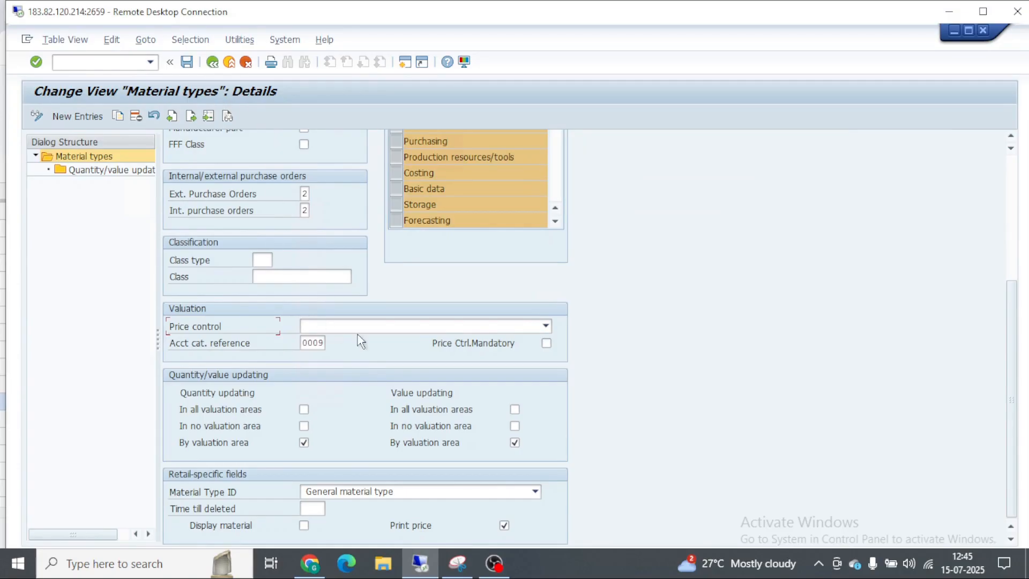
left_click(546, 326)
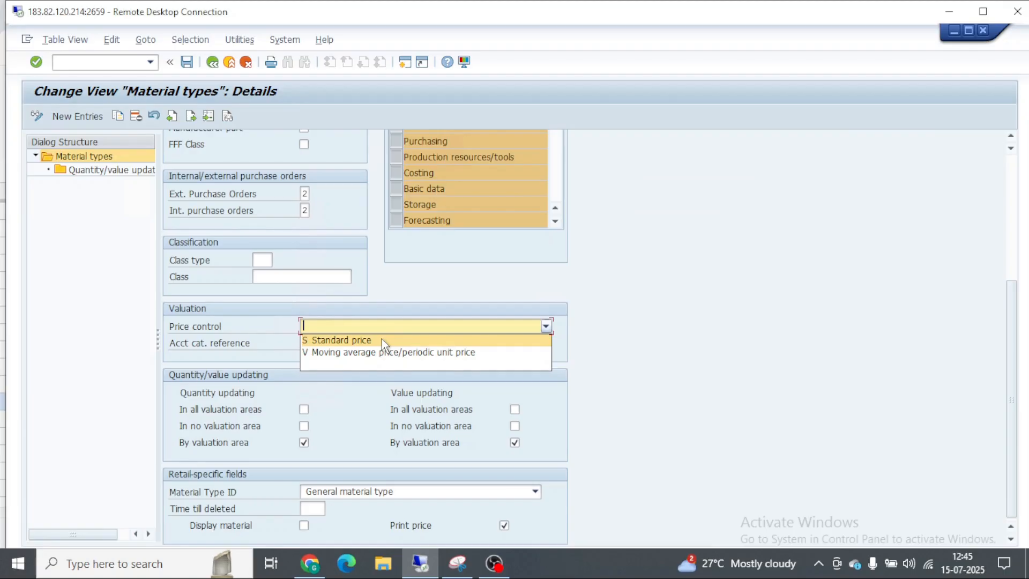
Switch to the Google sheet and enter "Standard" in G11 and "Mov.Avg" in H11, beside Price Control
key("alt+Tab")
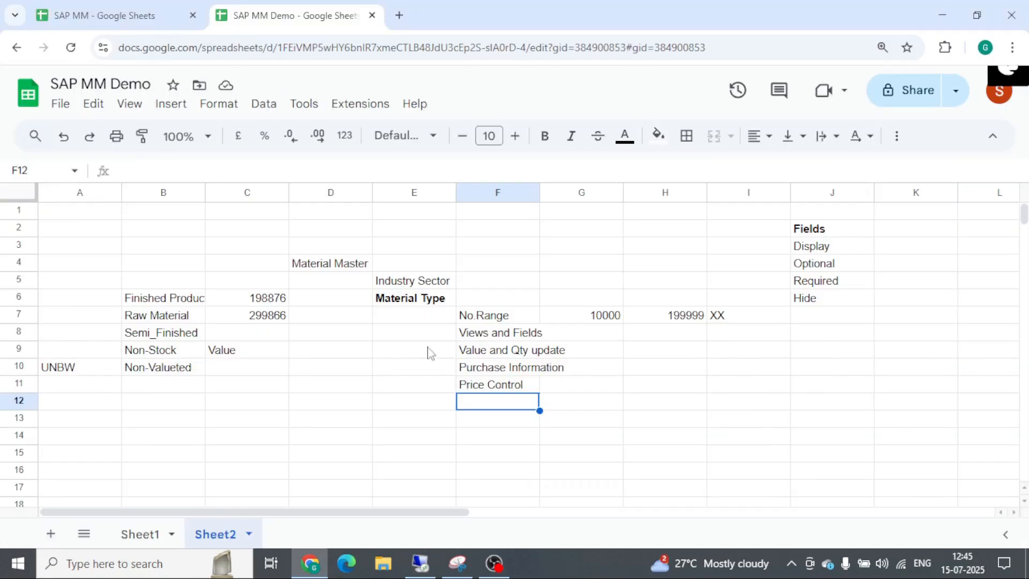
left_click(577, 388)
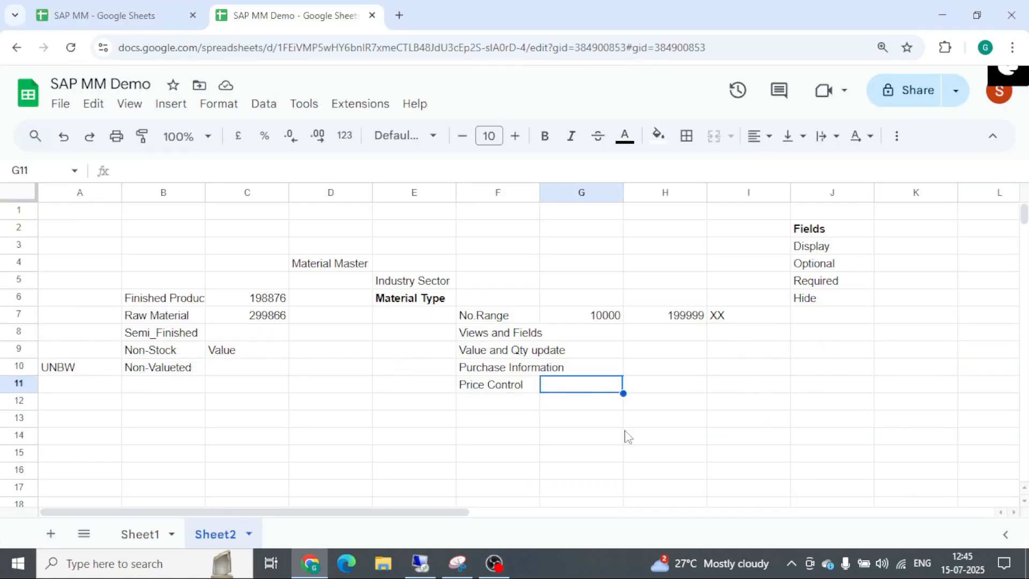
type("Standard")
key("Tab")
type("Mov")
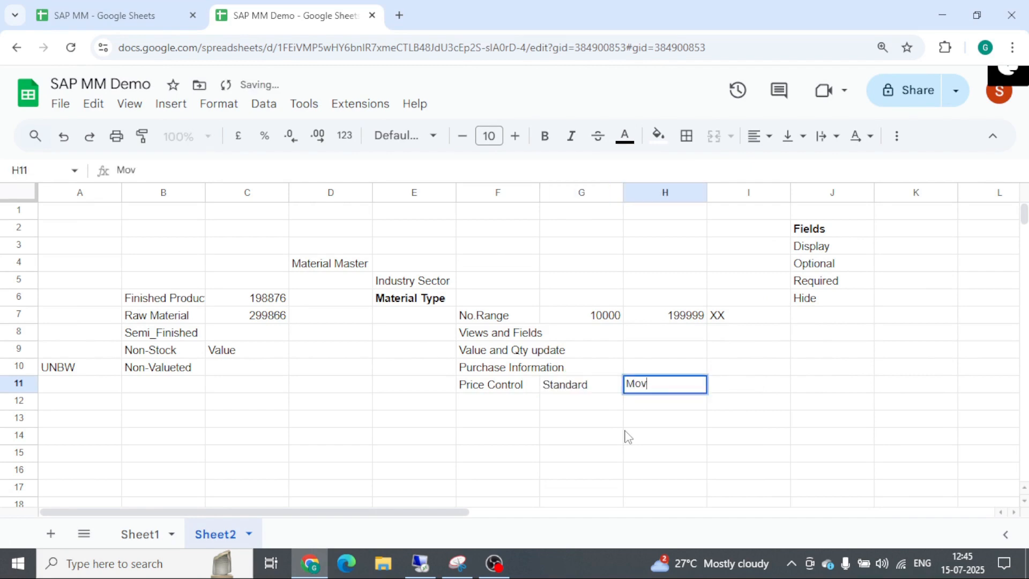
type(".An")
type("vg")
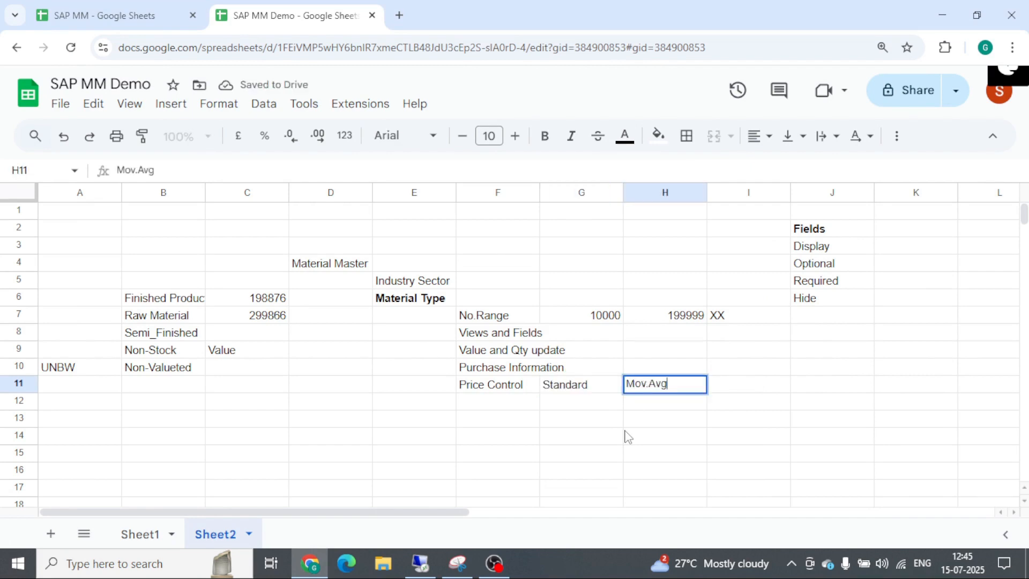
key("Return")
key("Up")
key("Right")
Enter the example price 2300 in cell G12, under Standard
left_click(591, 390)
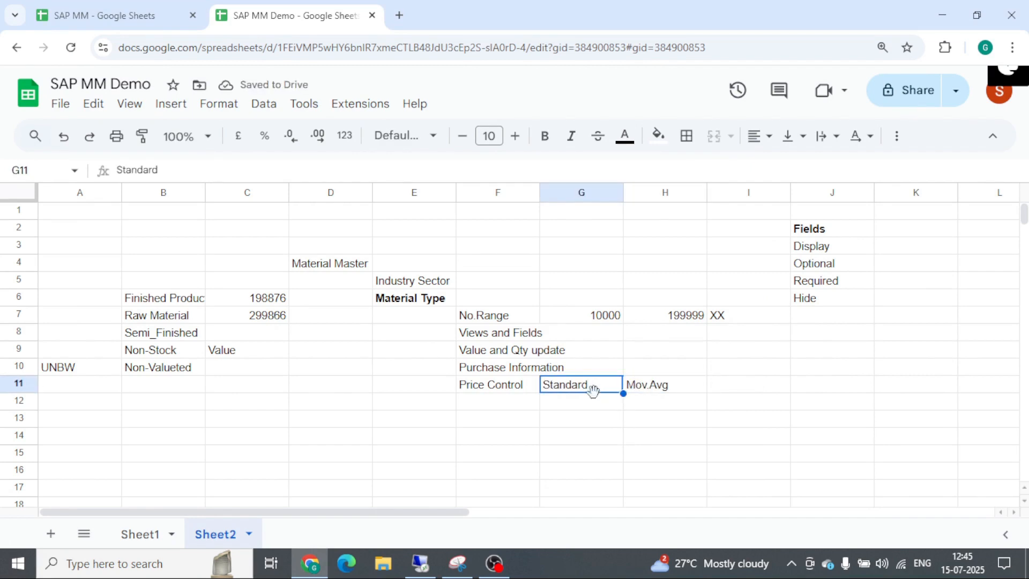
left_click(591, 406)
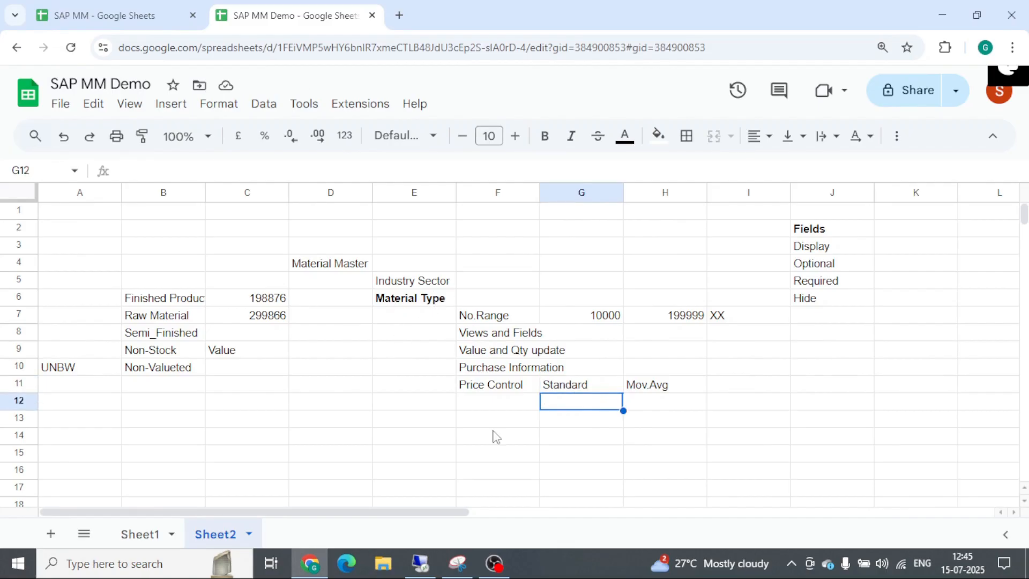
type("2300")
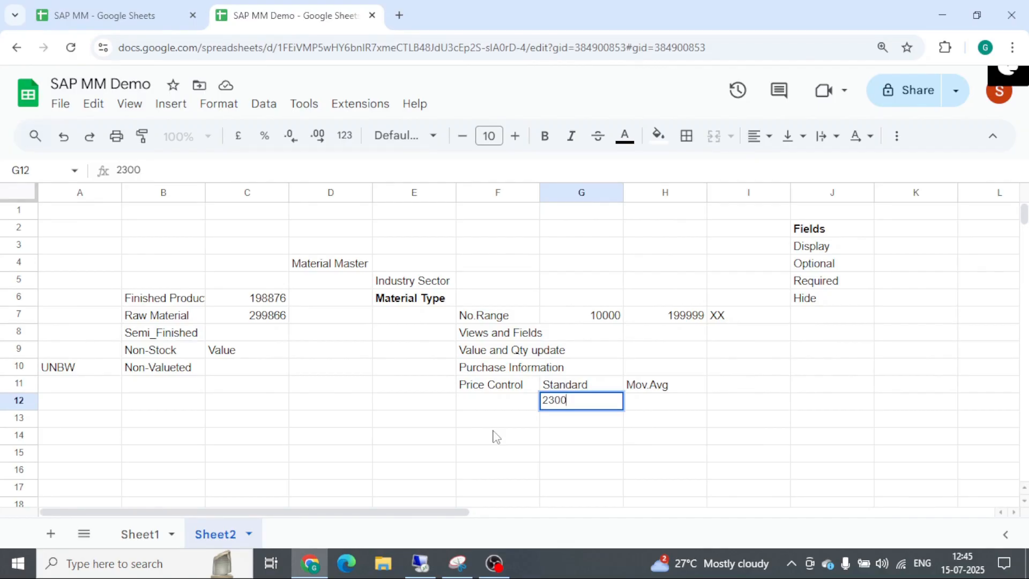
key("ctrl+Return")
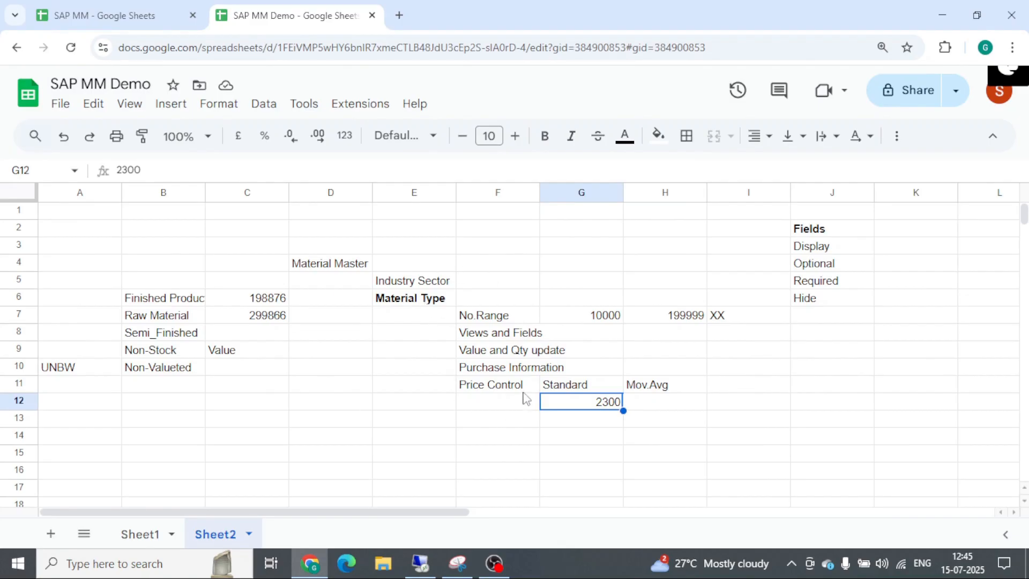
left_click_drag(596, 390, 594, 409)
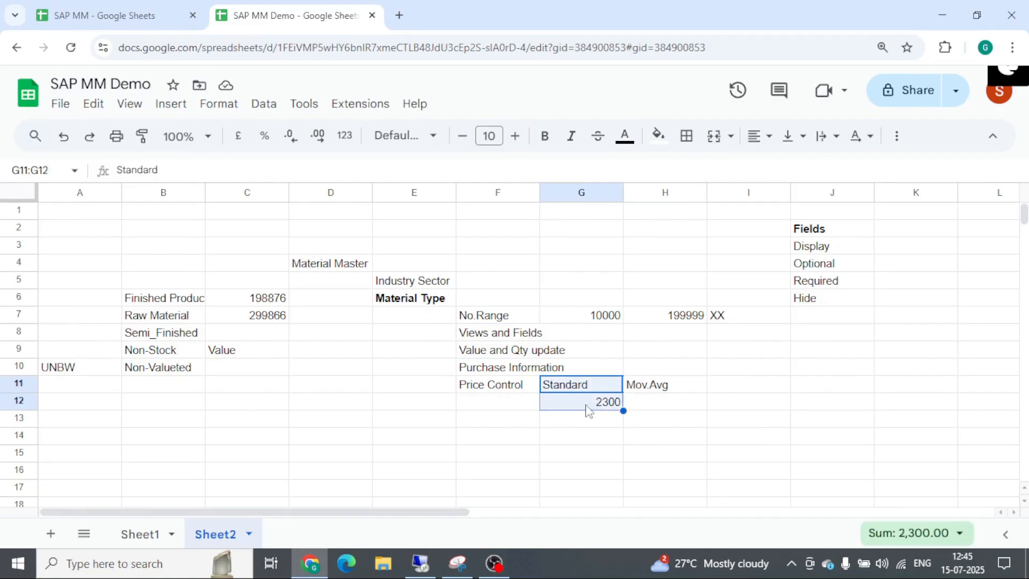
left_click(588, 409)
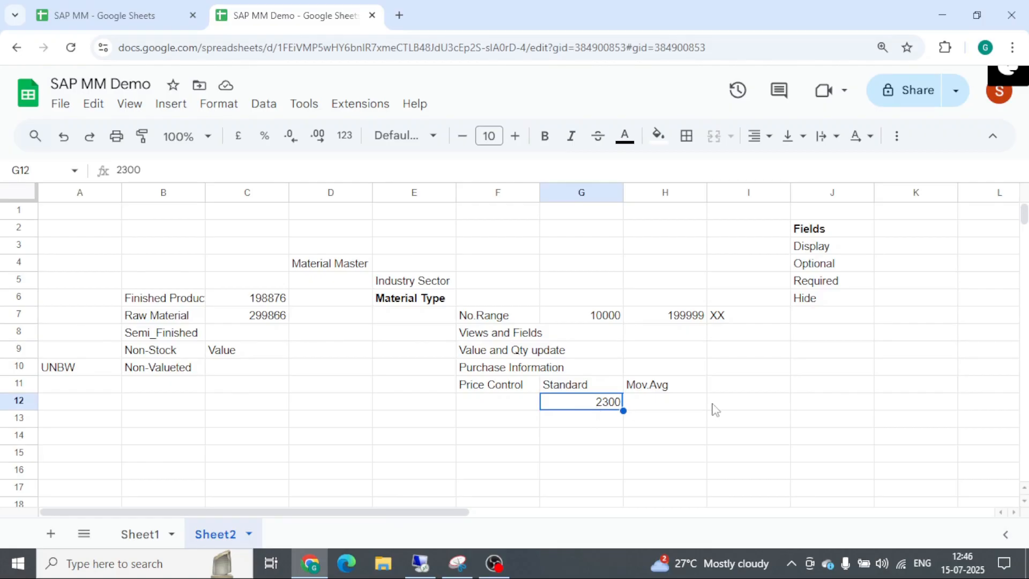
Enter the quantity 100 in F12 and compute the total in H12 with the formula =G12*F12
left_click(513, 404)
type("100")
key("Tab")
key("Tab")
type("=")
key("Left")
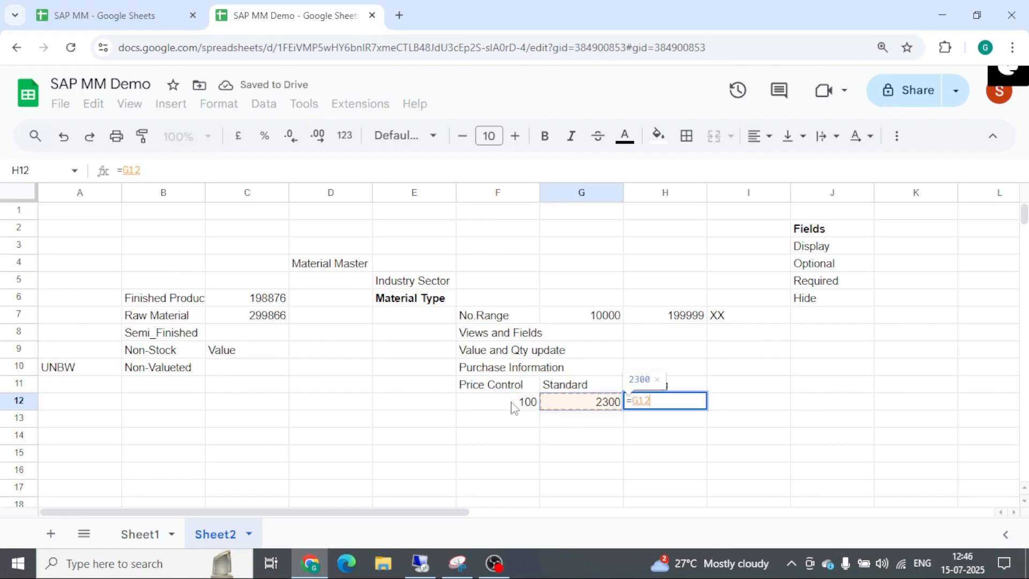
type("*")
left_click(514, 403)
key("Return")
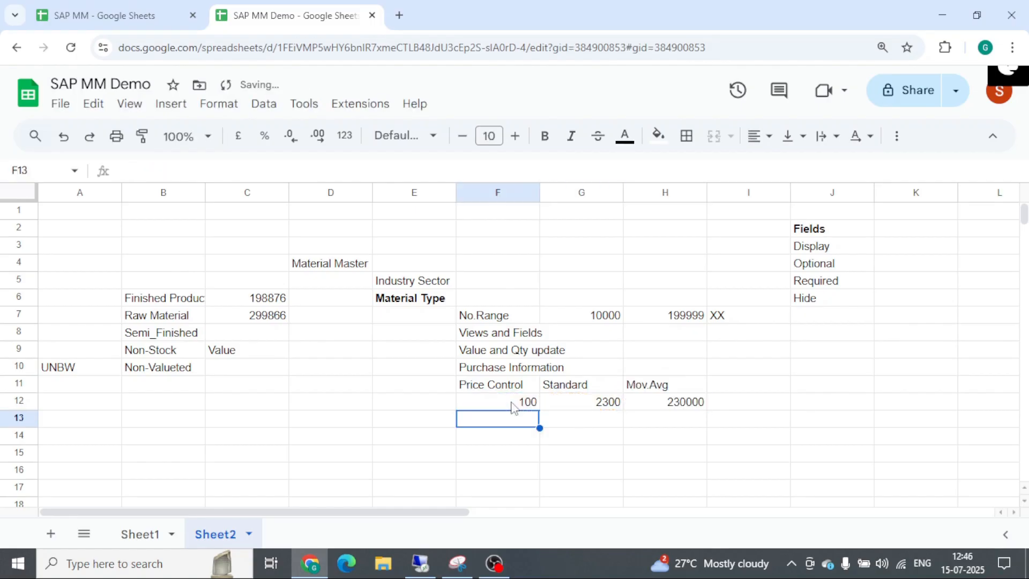
key("Up")
key("Right")
key("Right")
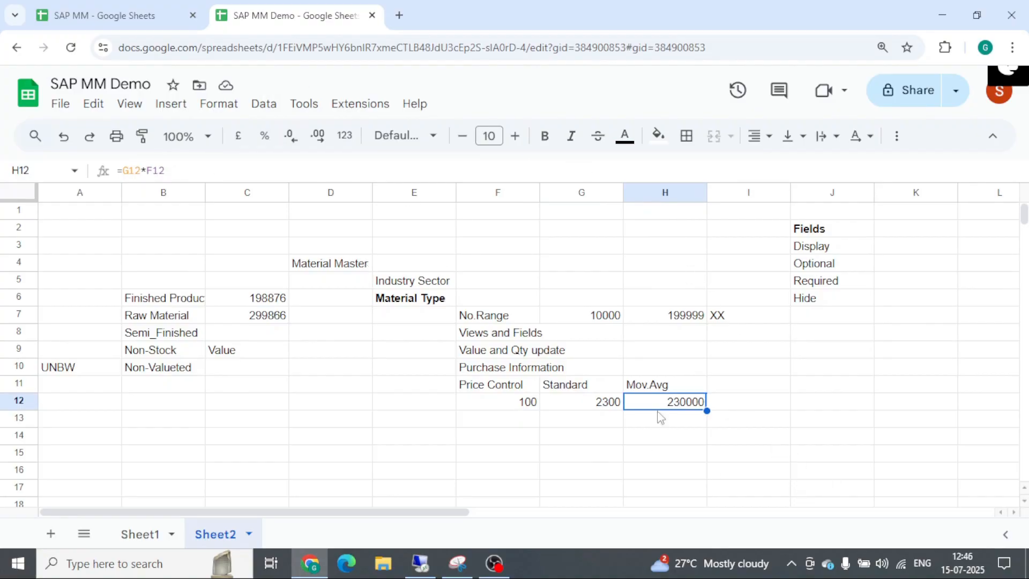
left_click(586, 390)
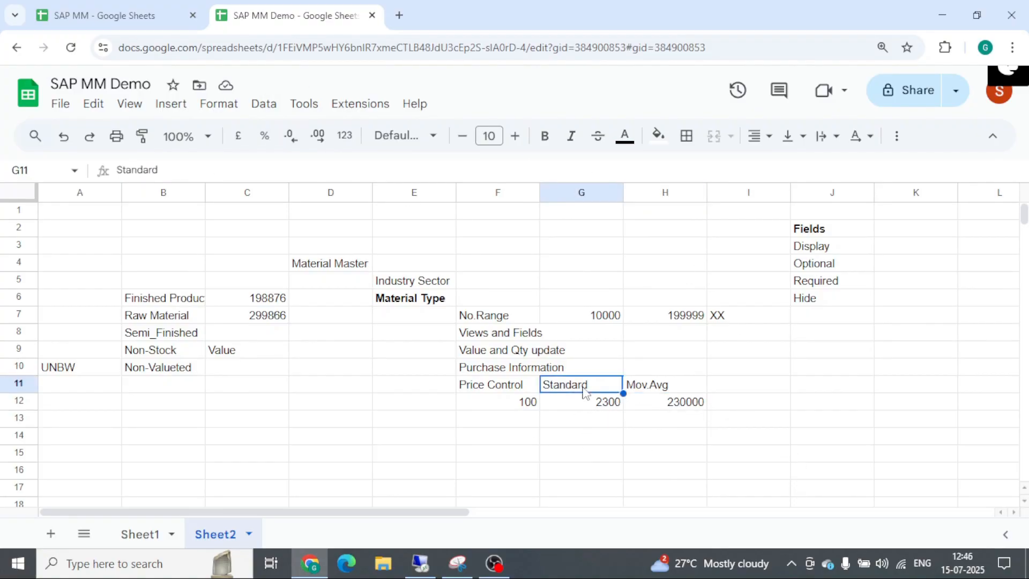
Clear the previous quantity, price and total example from cells F12:H12
left_click_drag(522, 405, 688, 414)
key("Delete")
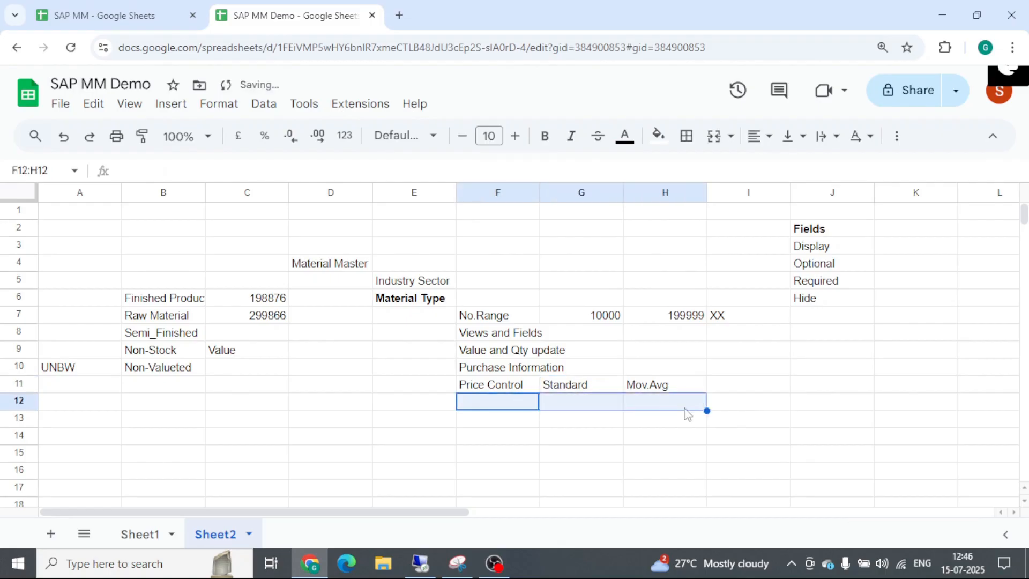
key("Up")
key("Right")
key("Right")
key("Down")
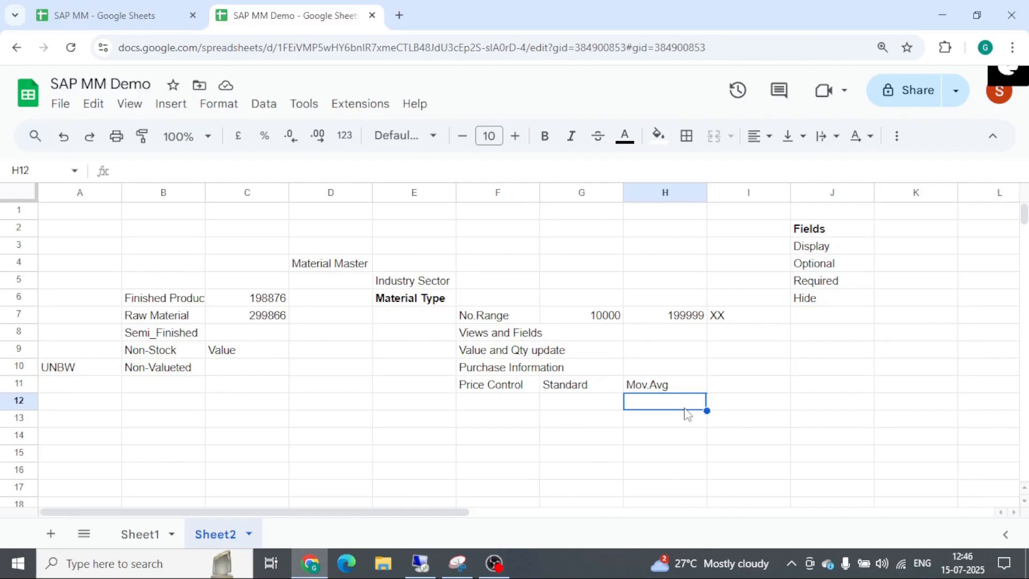
Enter 2300 as the example price in G12 and replace it with 2500
key("Left")
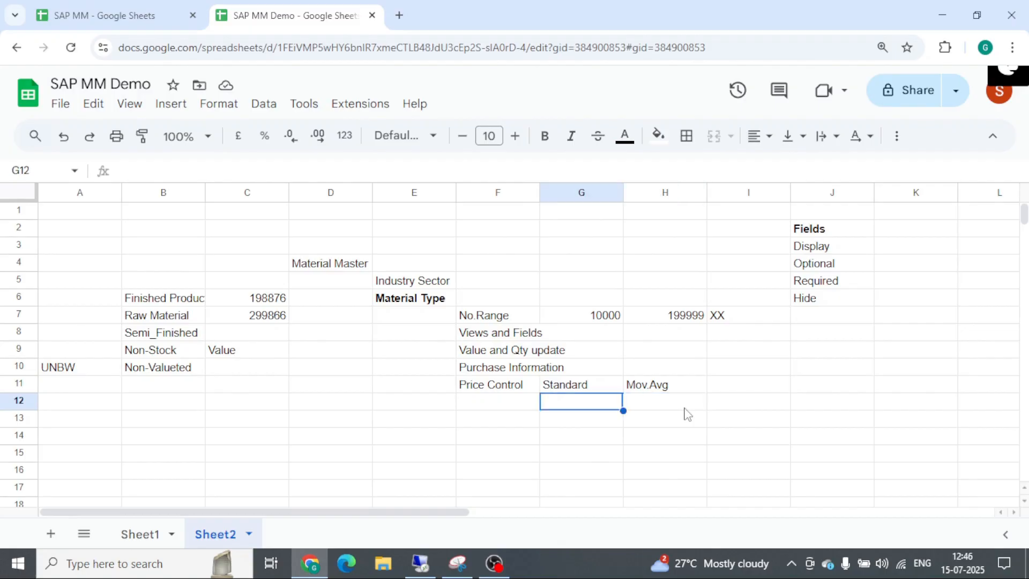
type("2300")
key("Right")
key("Left")
type("2500")
key("Tab")
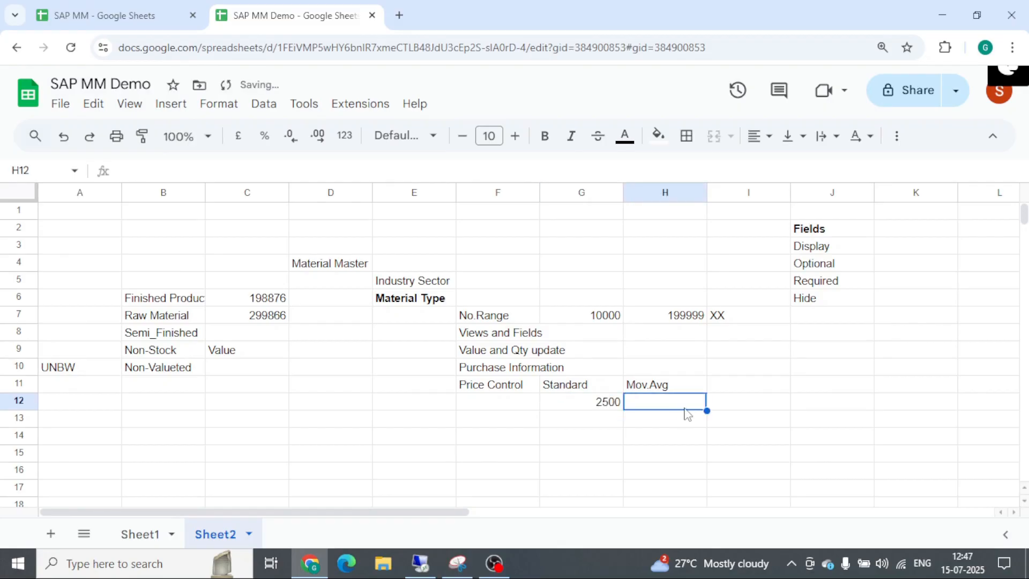
key("Left")
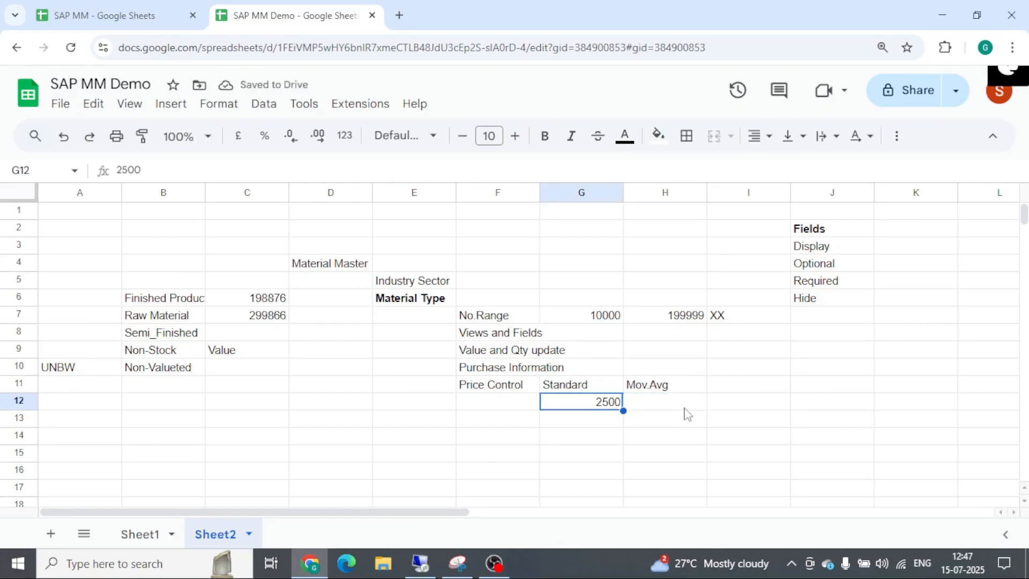
Enter the quantity 100 in cell F13
key("Down")
key("Left")
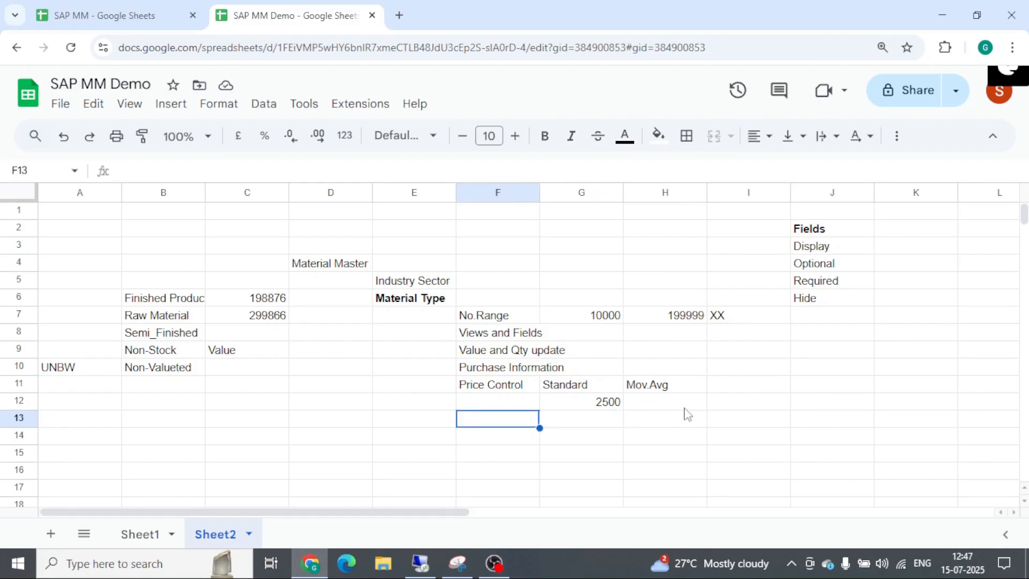
type("100")
key("Tab")
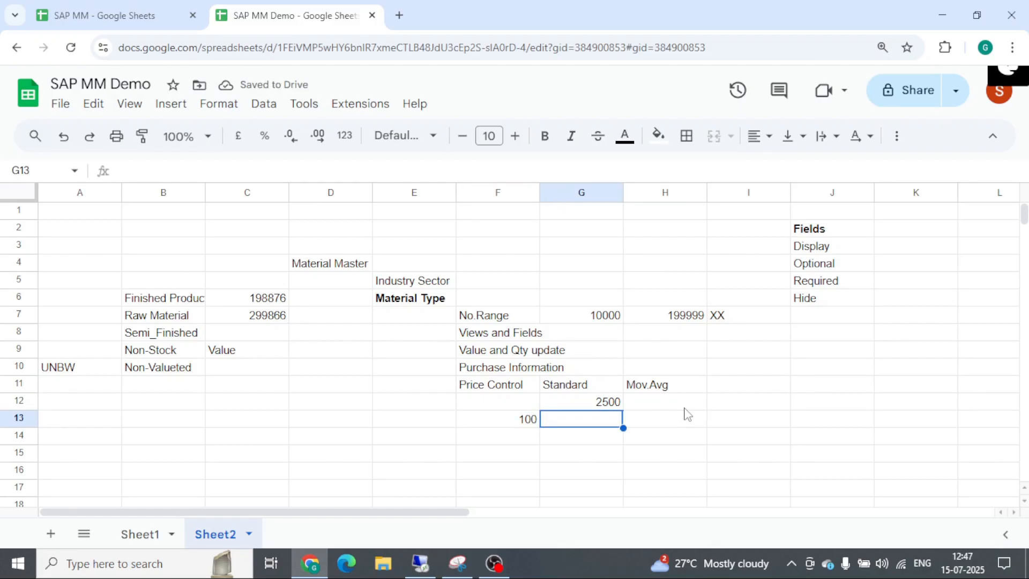
Set the prices under Standard to 2300 in G12 and 2500 in G13
key("Up")
type("2300")
key("Return")
key("Up")
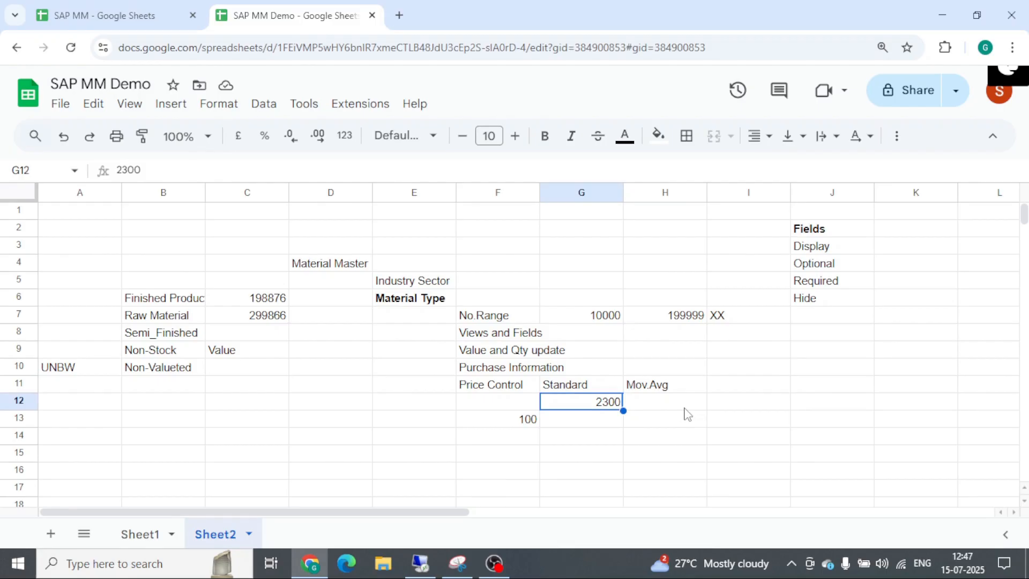
key("Down")
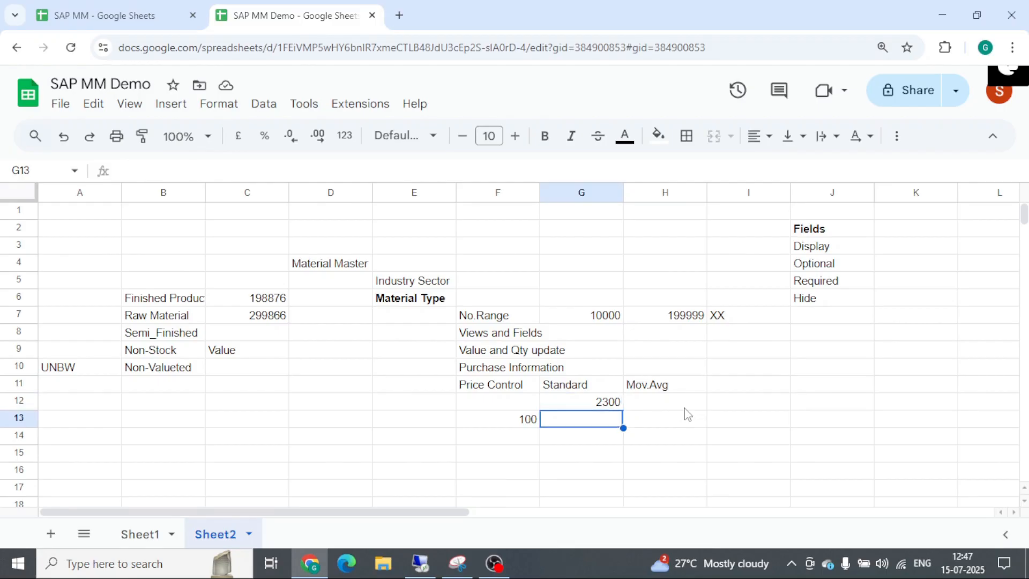
type("2500")
key("Tab")
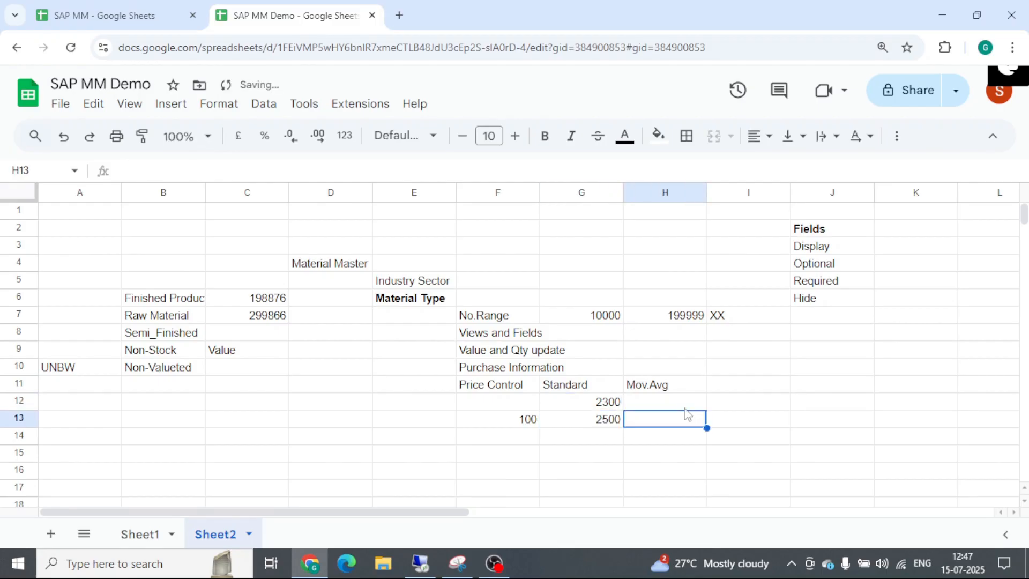
key("Left")
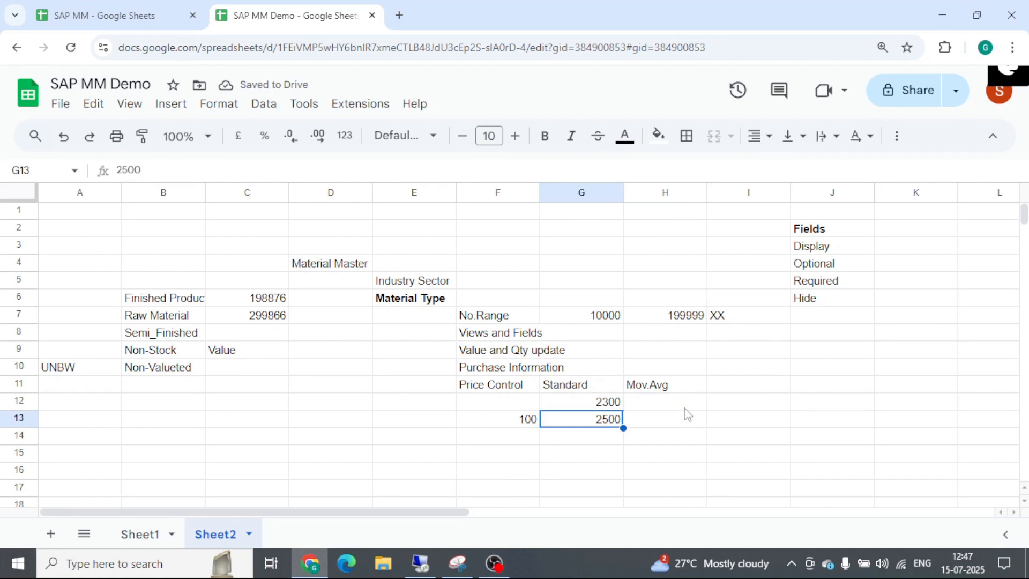
Enter the quantity 5000 in cell F12, beside the 2300 price
key("Up")
key("Left")
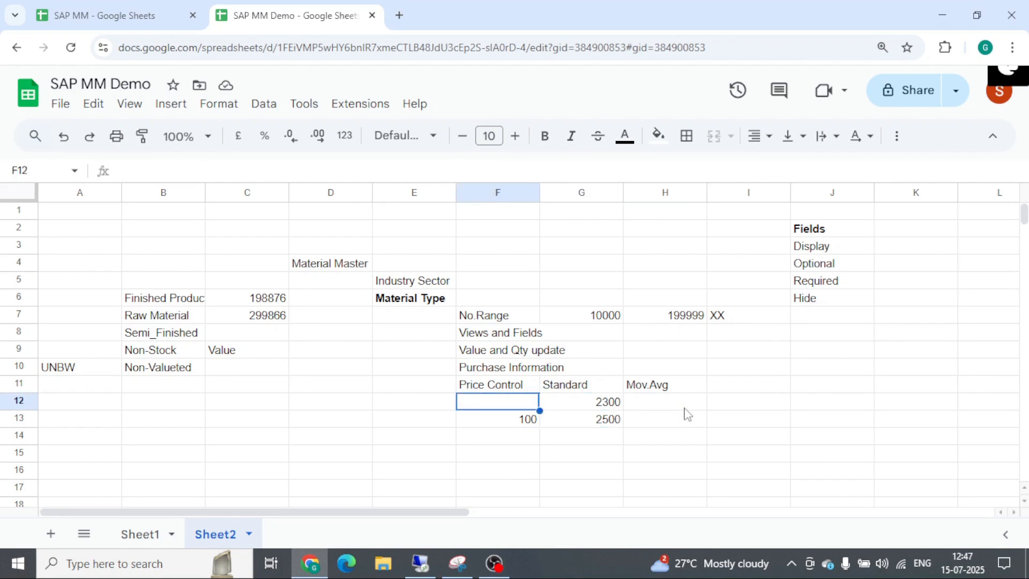
type("5000")
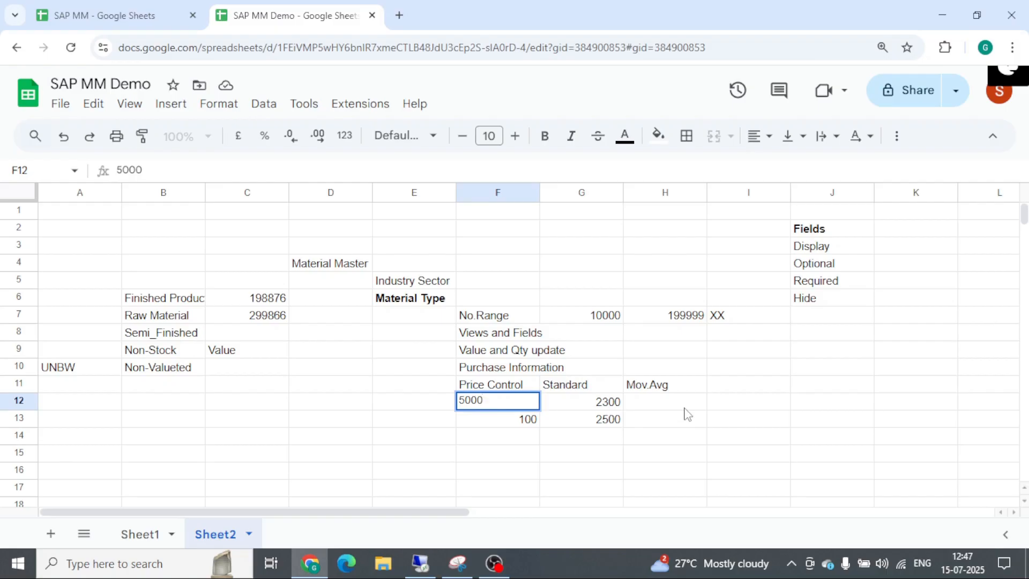
key("Return")
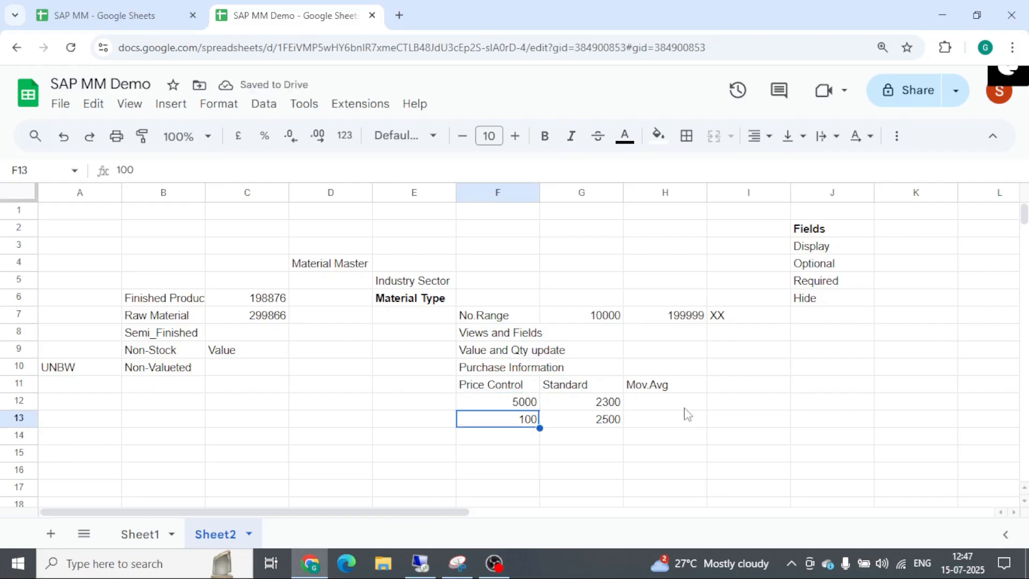
Compare the two quantity and price rows in F12:G13 under the Standard price control
key("Right")
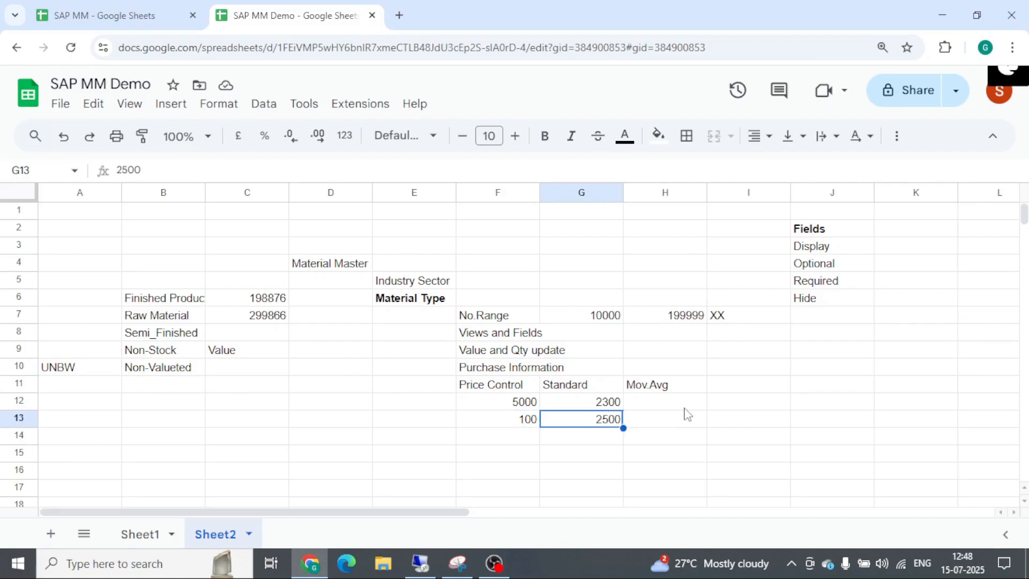
key("Up")
key("Left")
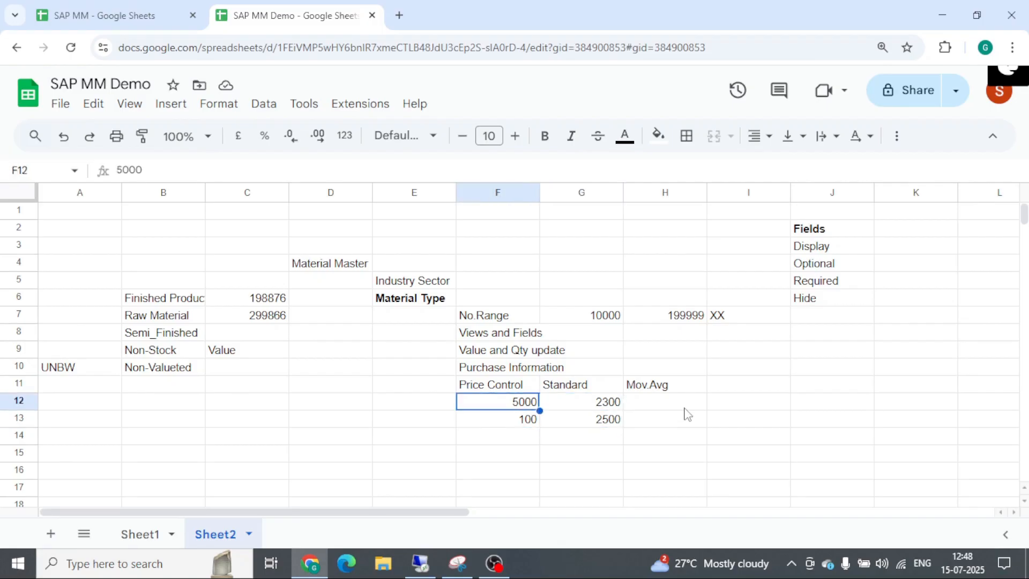
key("Right")
key("Down")
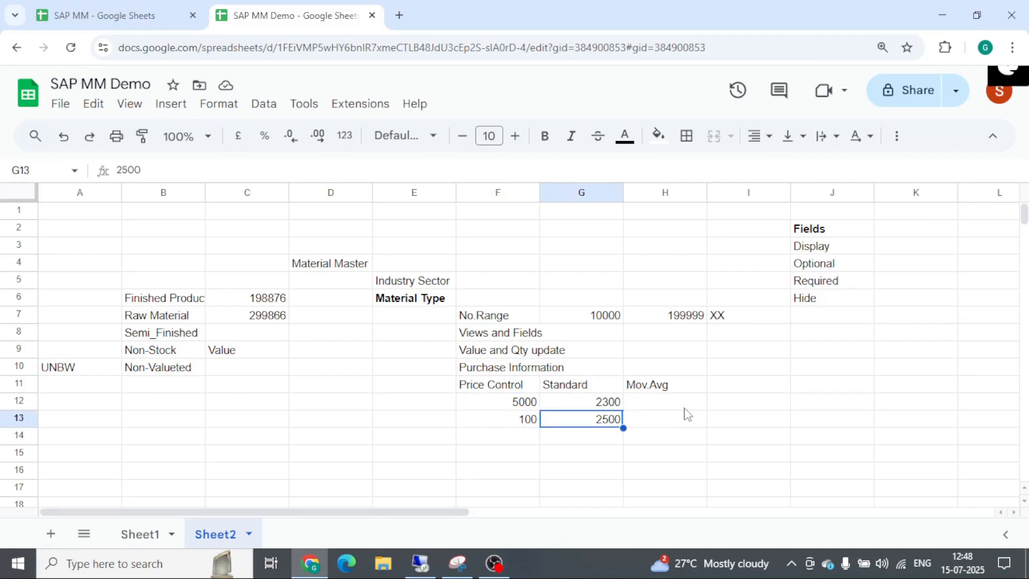
key("Up")
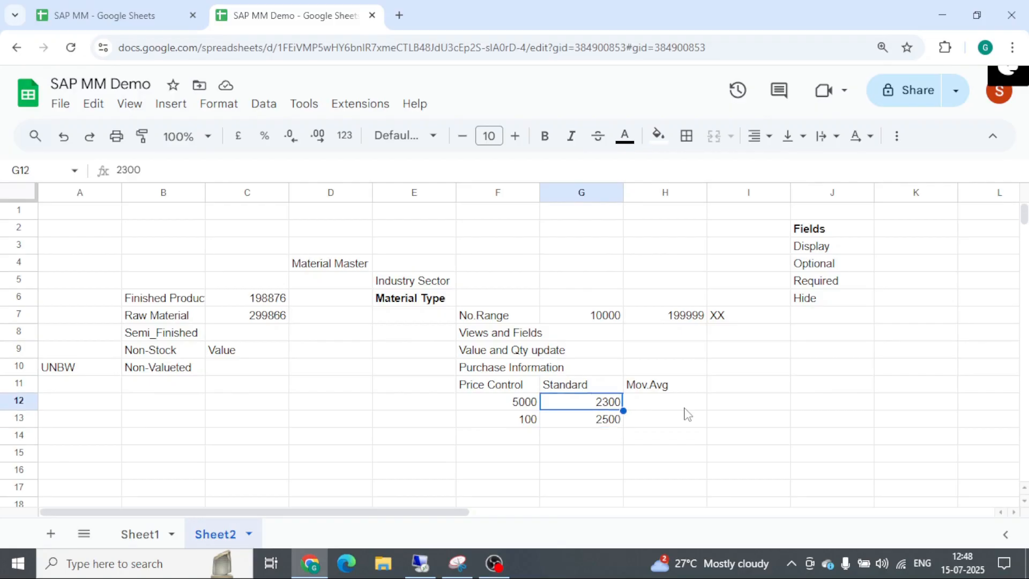
key("Down")
key("Up")
key("Up")
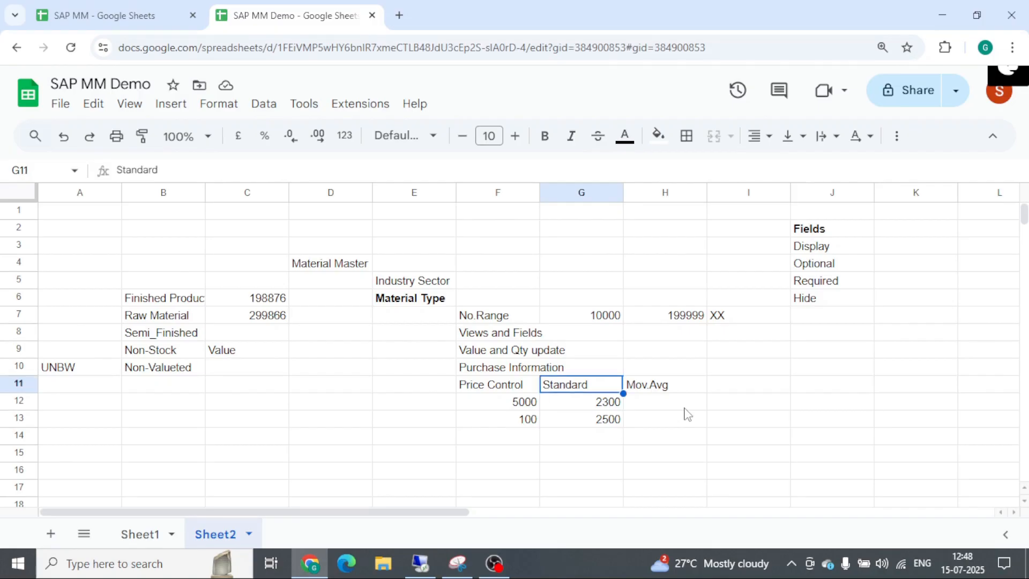
key("Down")
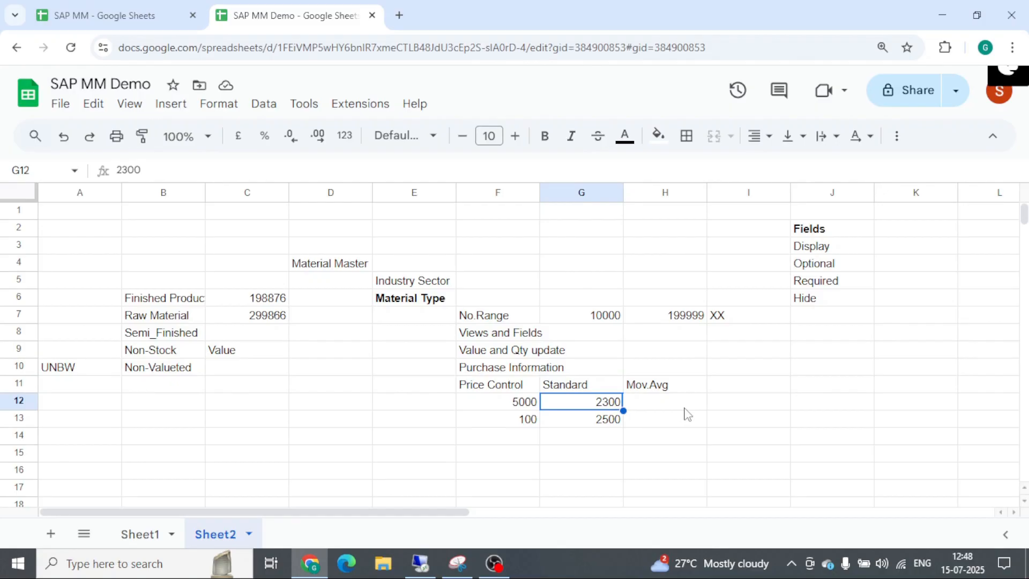
key("Left")
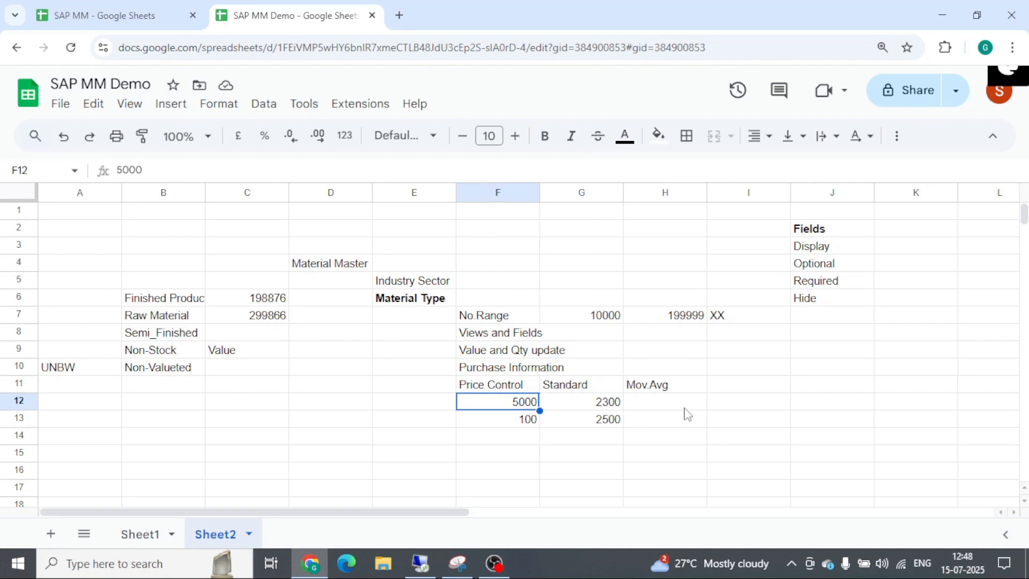
Compute the first row's total value in H12 with the formula =G12*F12
key("Right")
key("Right")
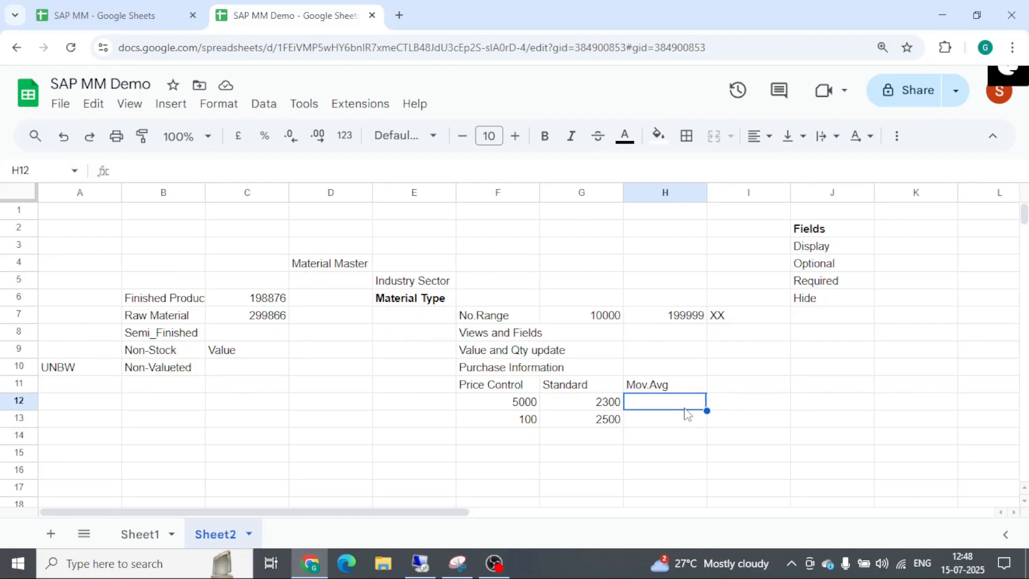
type("=")
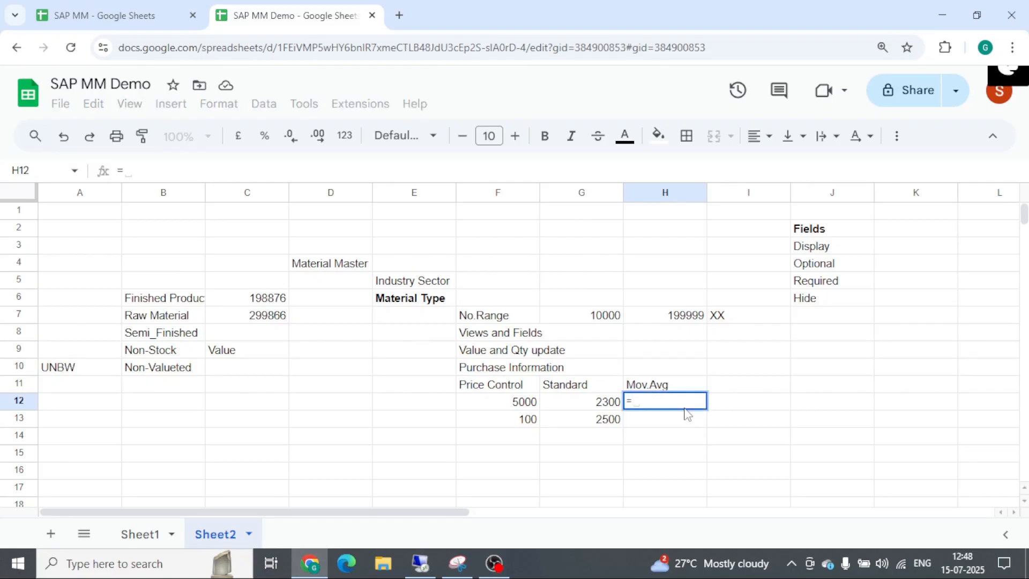
key("Left")
type("*")
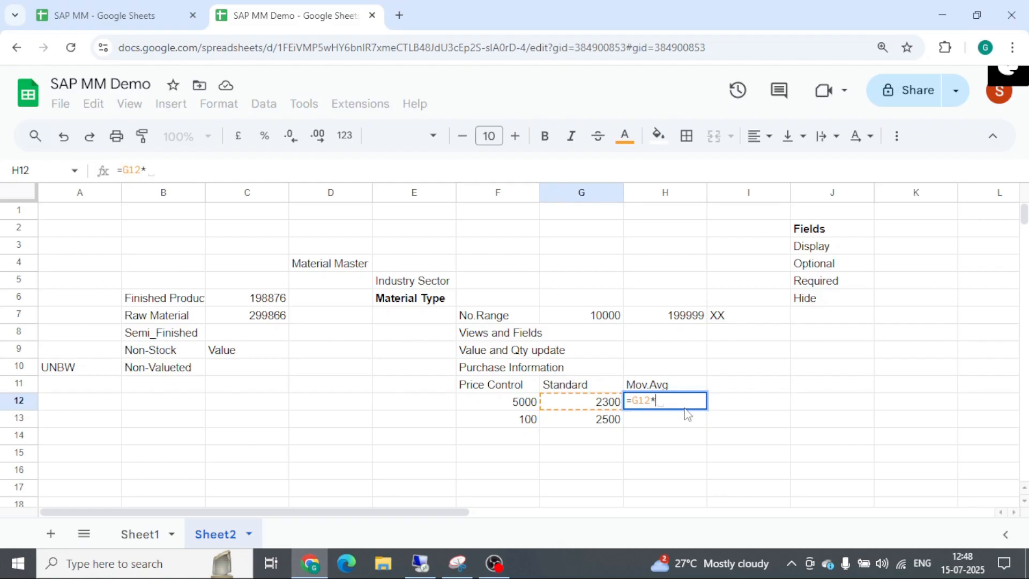
key("Left")
key("Left")
key("Return")
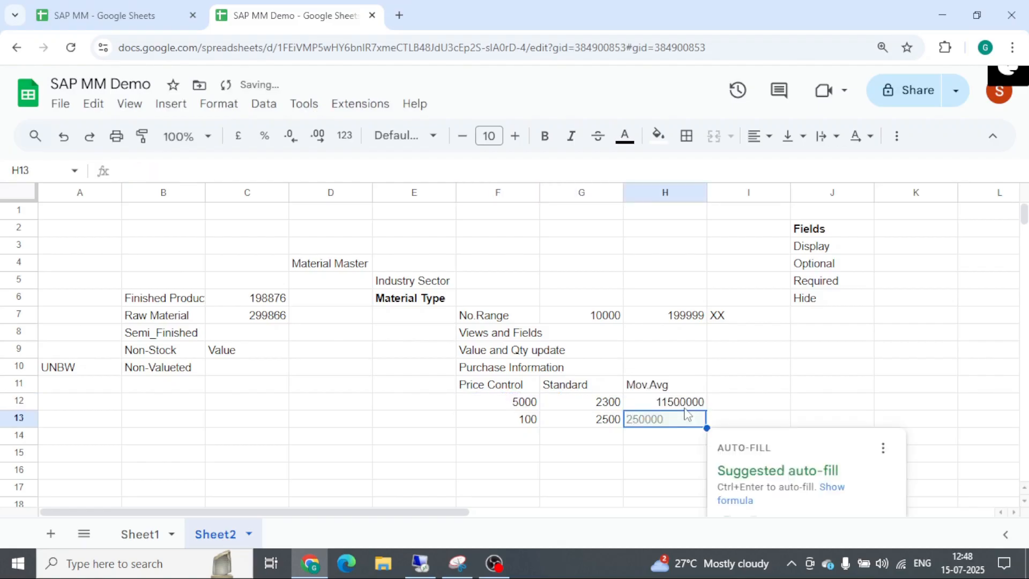
Compute the second row's total value in H13 with the formula =G13*F13
type("=")
key("Left")
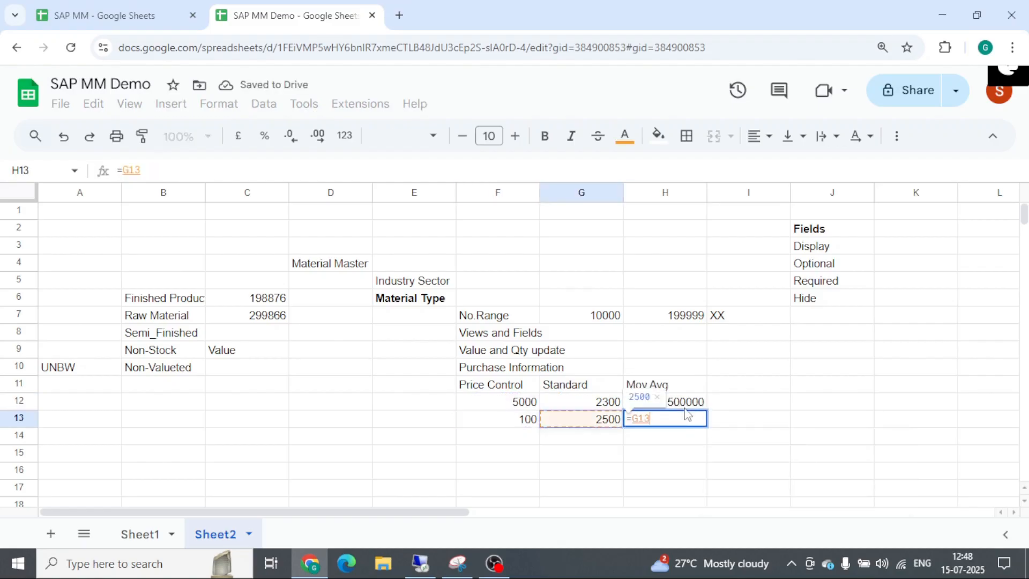
type("*")
key("Left")
key("Left")
key("Tab")
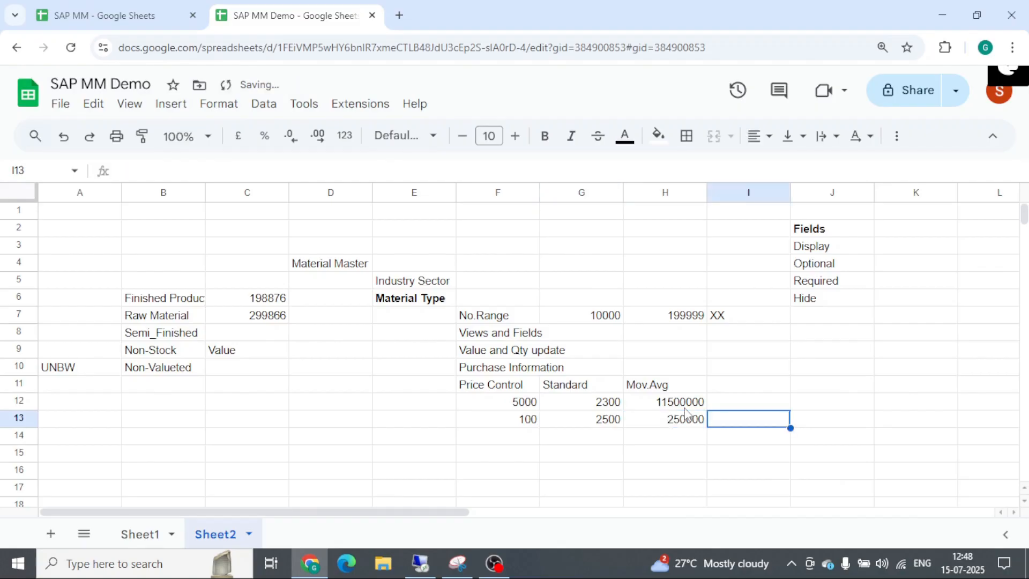
Add the two prices in cell G14 with the formula =G13+G12
key("Left")
key("Down")
key("Left")
type("=")
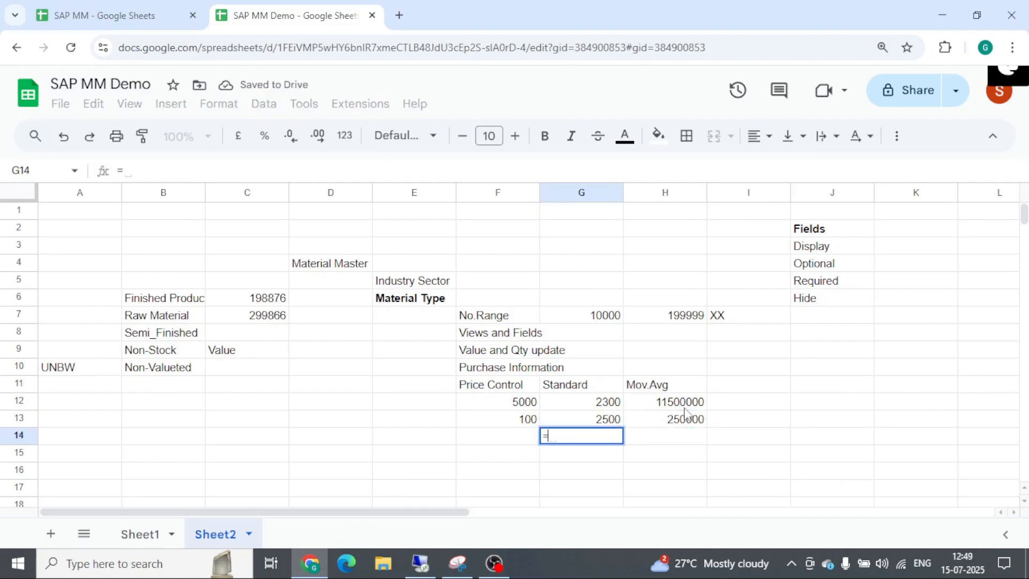
key("Up")
type("+")
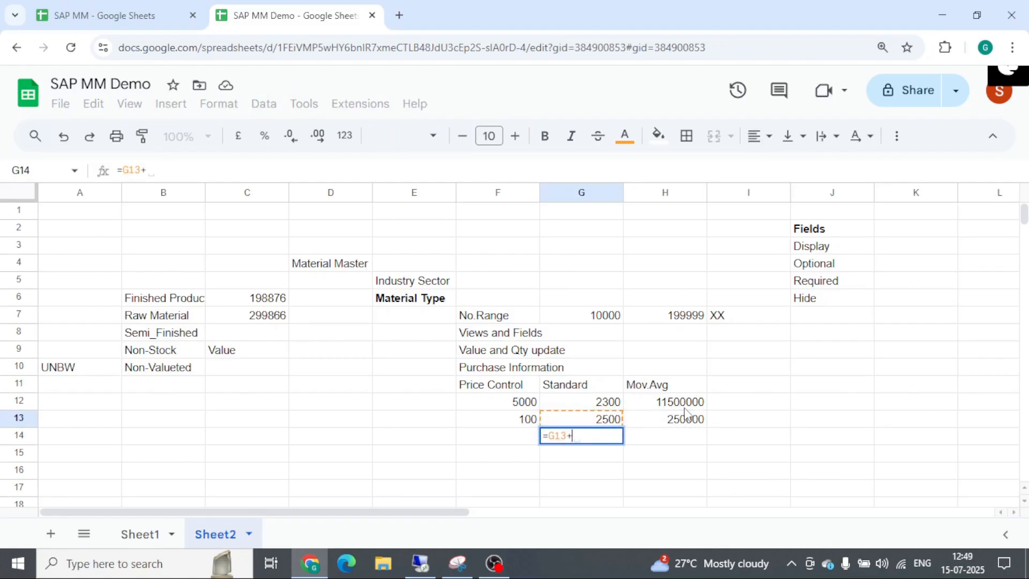
key("Up")
key("Up")
key("Return")
key("Up")
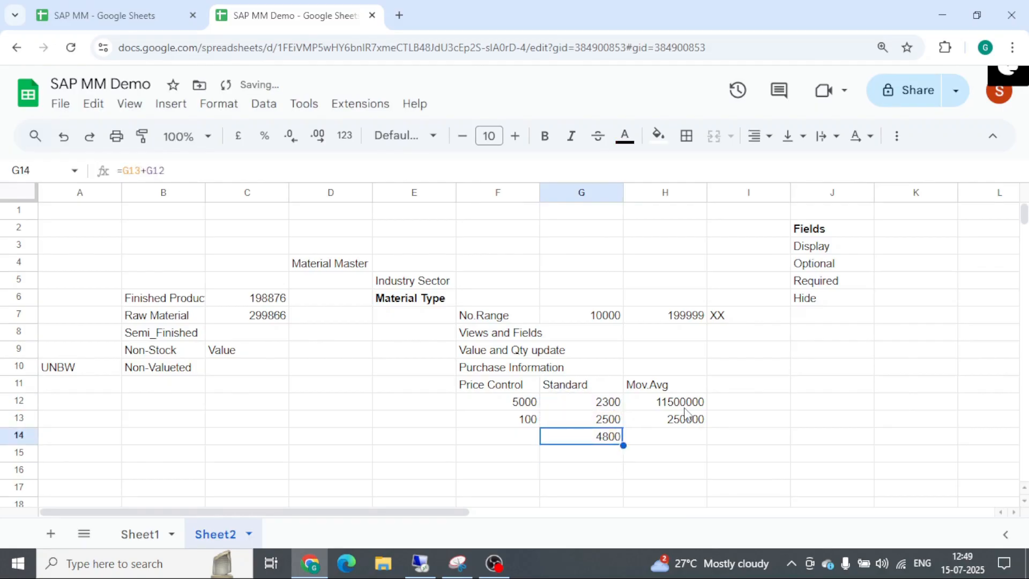
Compute the average price in G15 with the formula =G14/2 and check it against the prices in G12 and G13
key("Down")
type("=")
key("Up")
type("/")
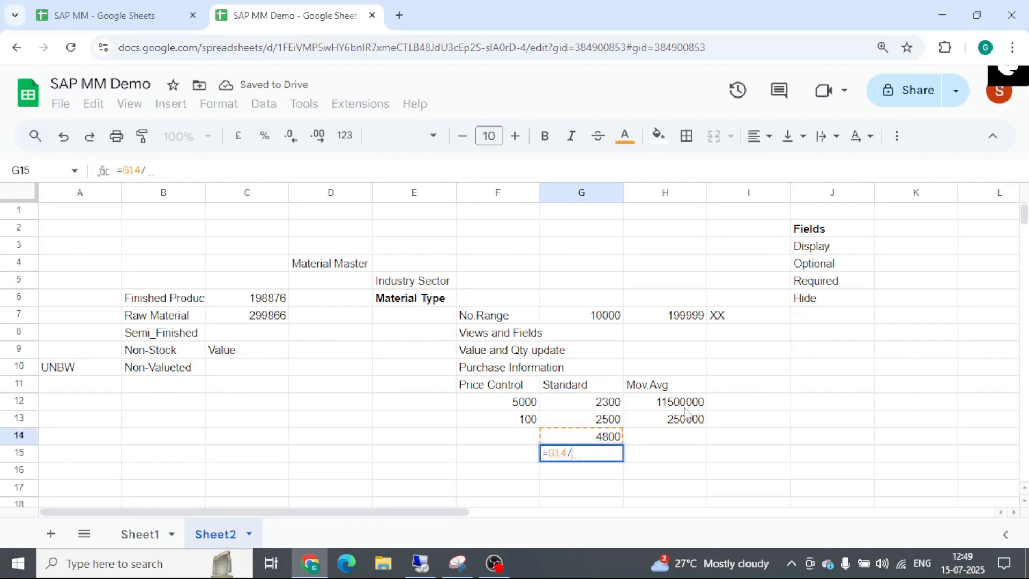
type("2")
key("Return")
key("Up")
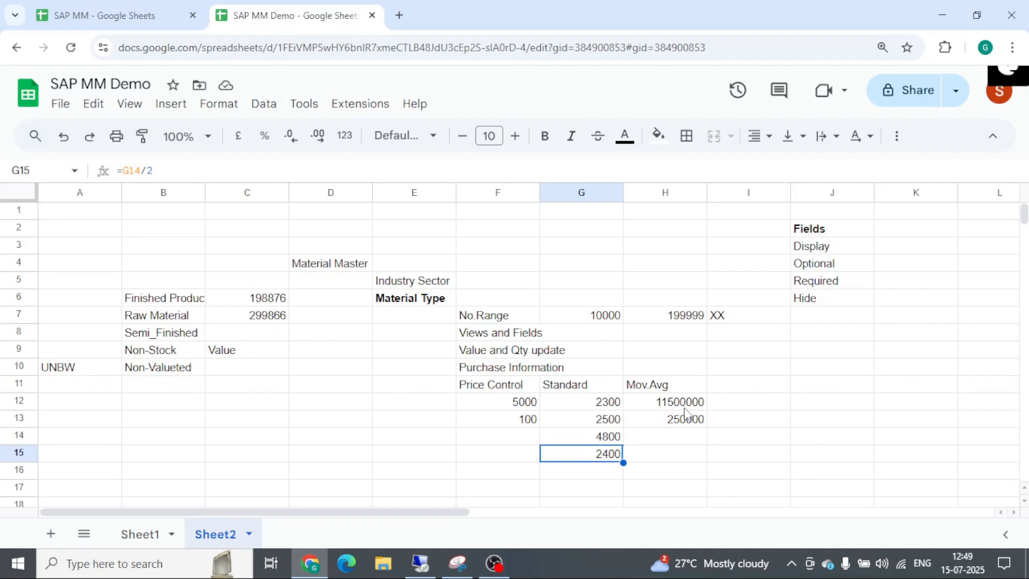
left_click(595, 407)
left_click(600, 424)
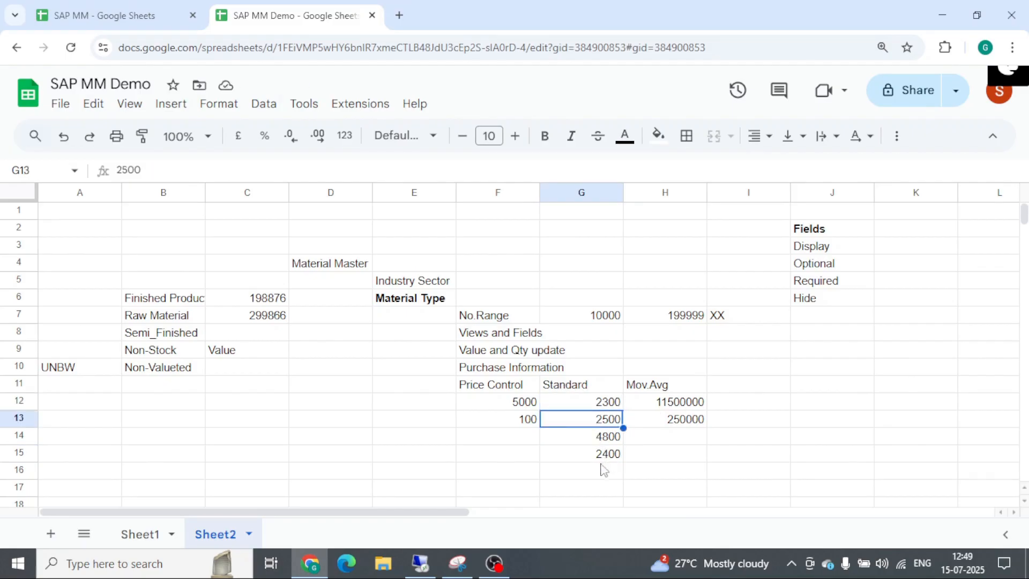
left_click(590, 461)
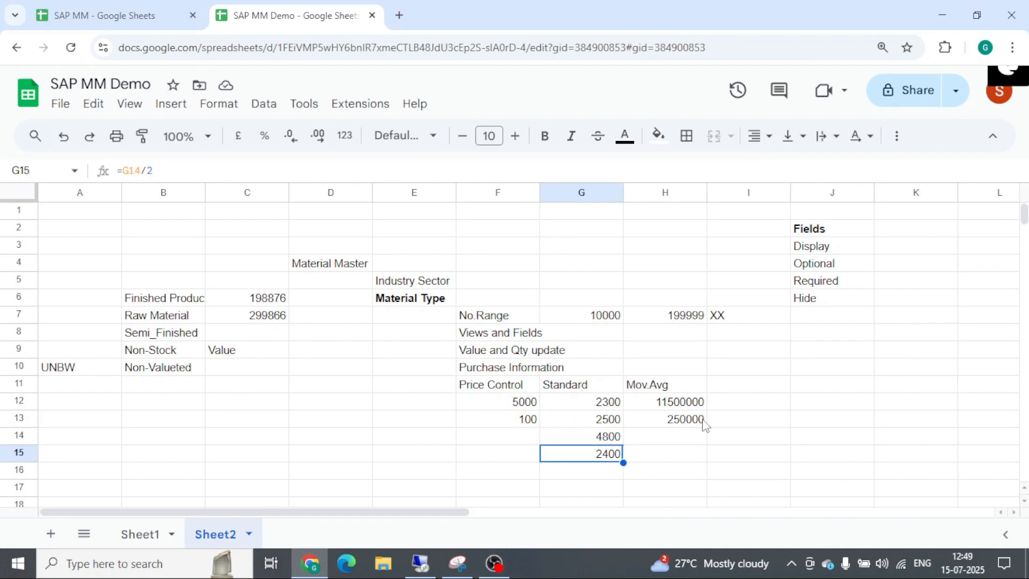
Clear the worked price example from cells F12:H15
left_click(510, 406)
left_click_drag(690, 428, 693, 452)
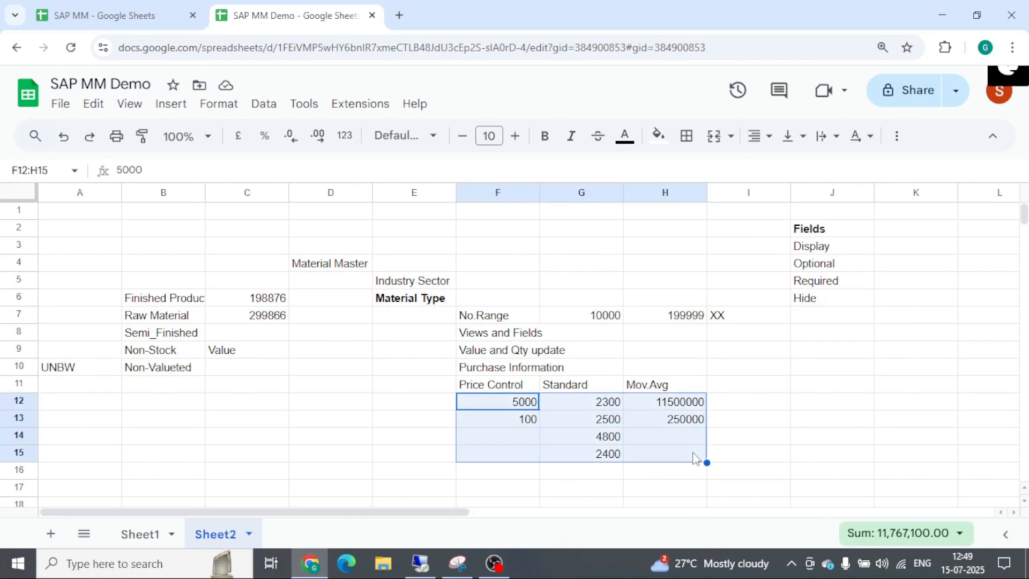
key("Delete")
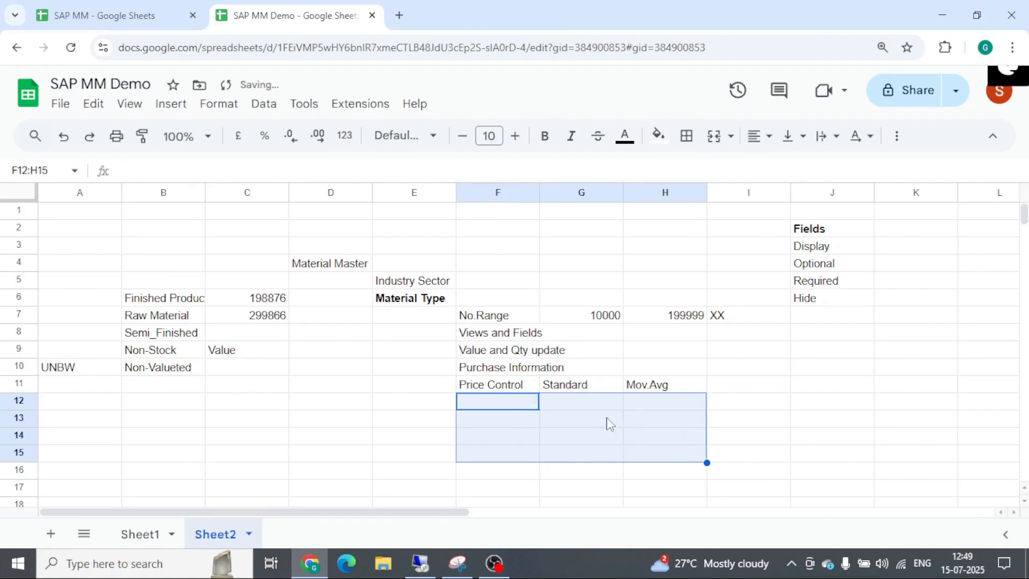
left_click(592, 406)
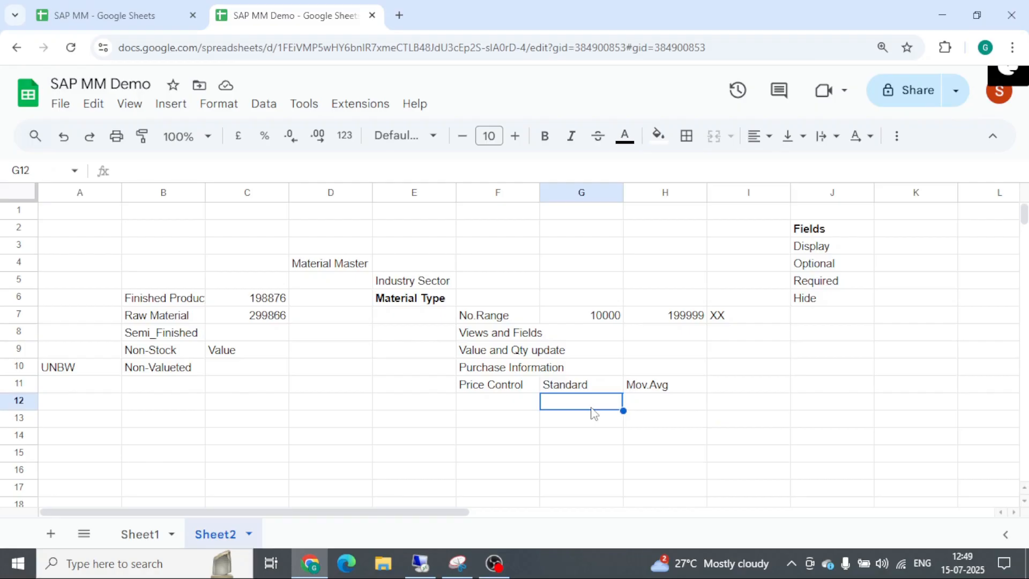
Check the account category reference field in the SAP material type details and label cell F12 of the sheet Ac.Cate.Ref
key("alt+Tab")
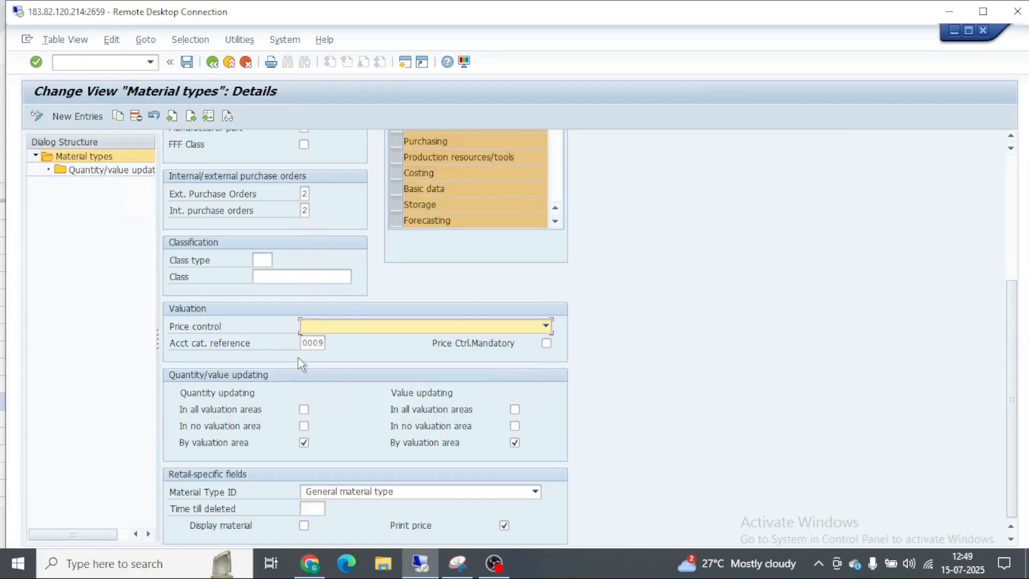
left_click(222, 346)
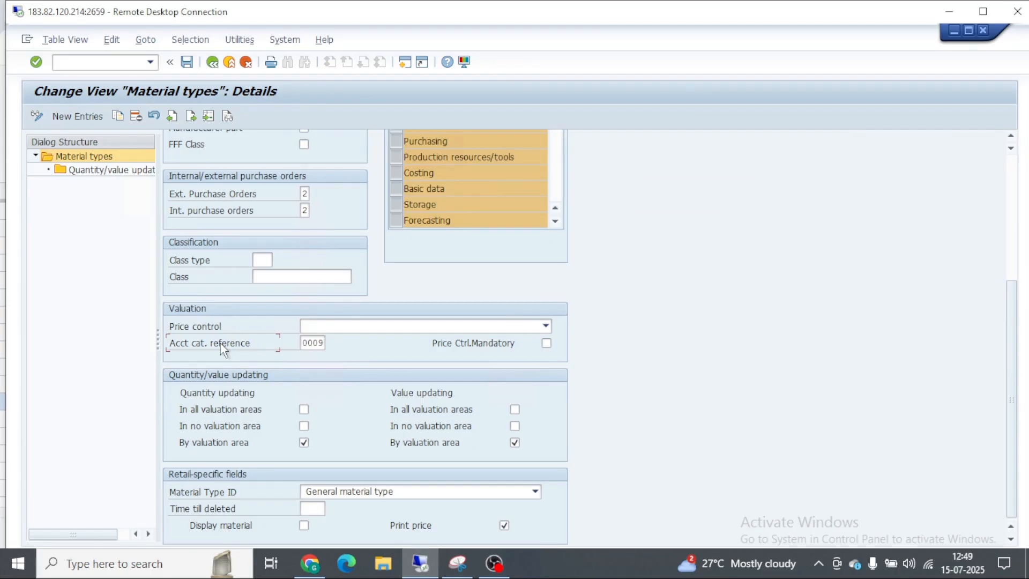
key("alt+Tab")
left_click(510, 410)
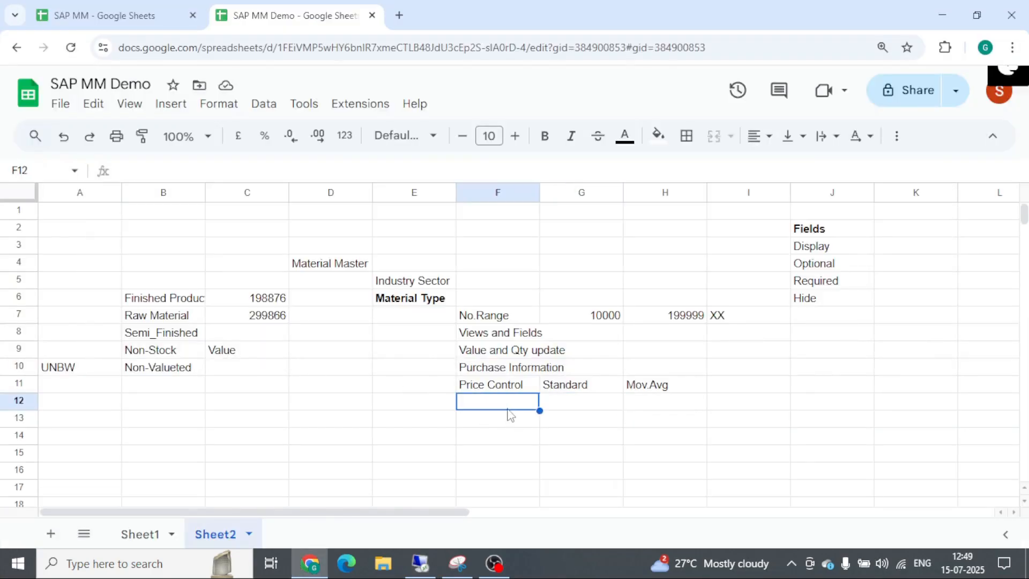
type("Ac.Cat")
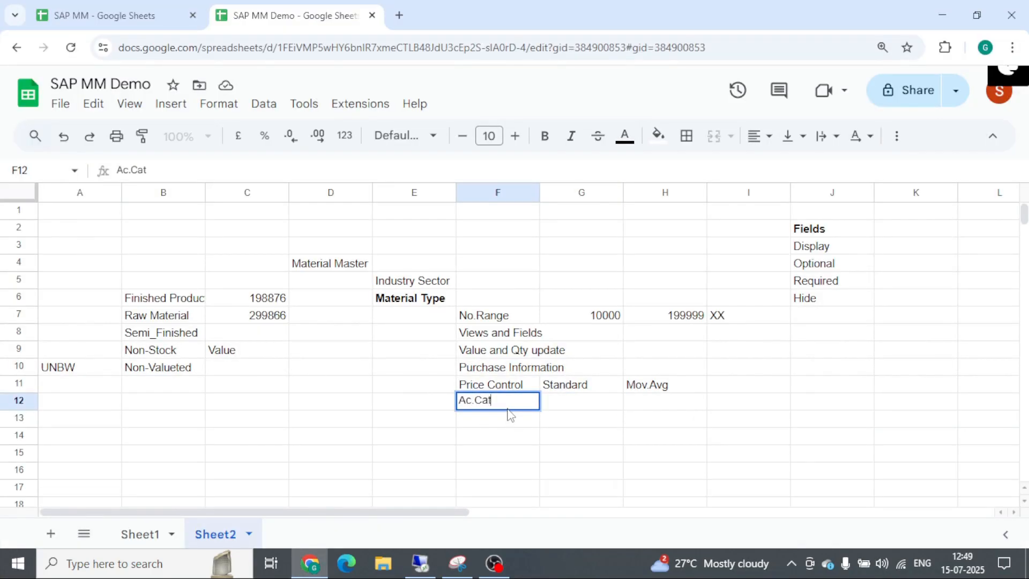
type("e.Ref")
key("Tab")
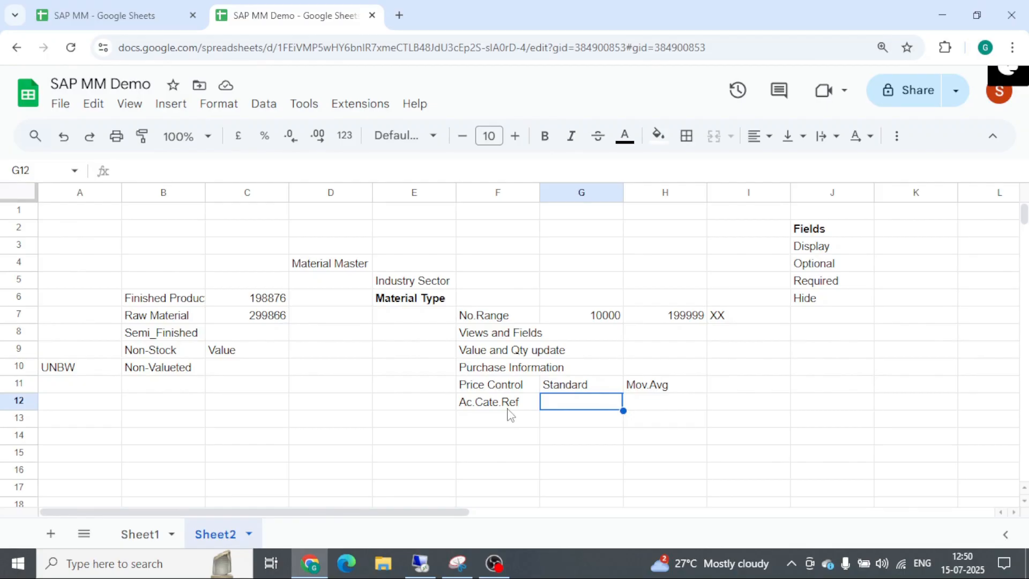
Describe the account category reference in cell G12 as "find the right G/L accounts"
type("find the ")
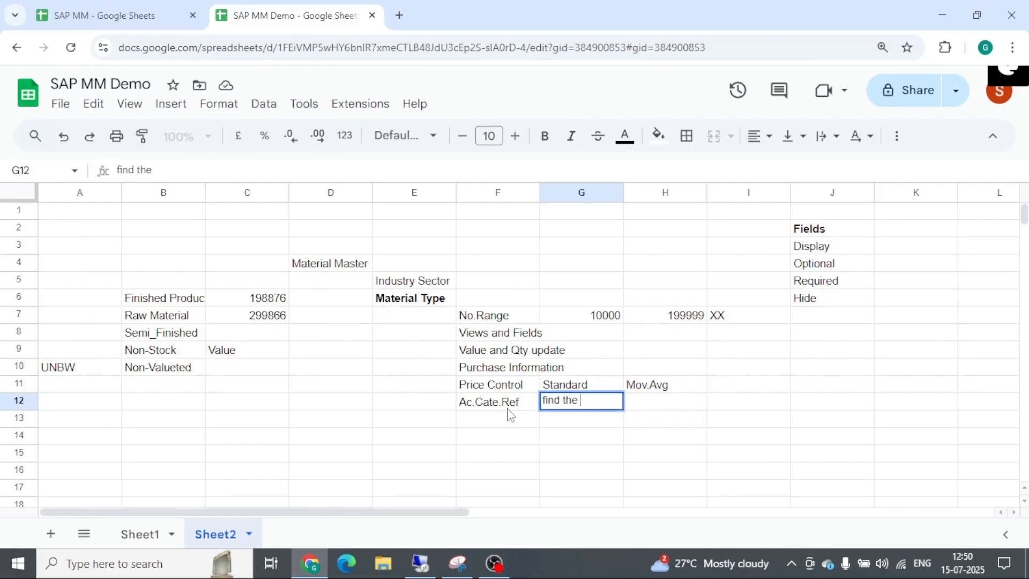
type("right G/L accounts")
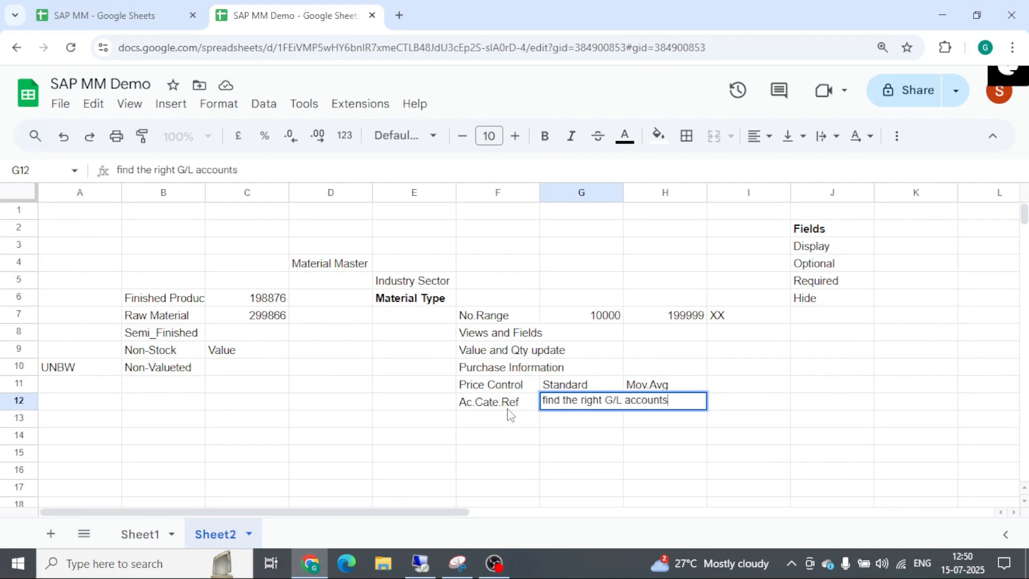
left_click(508, 417)
key("Tab")
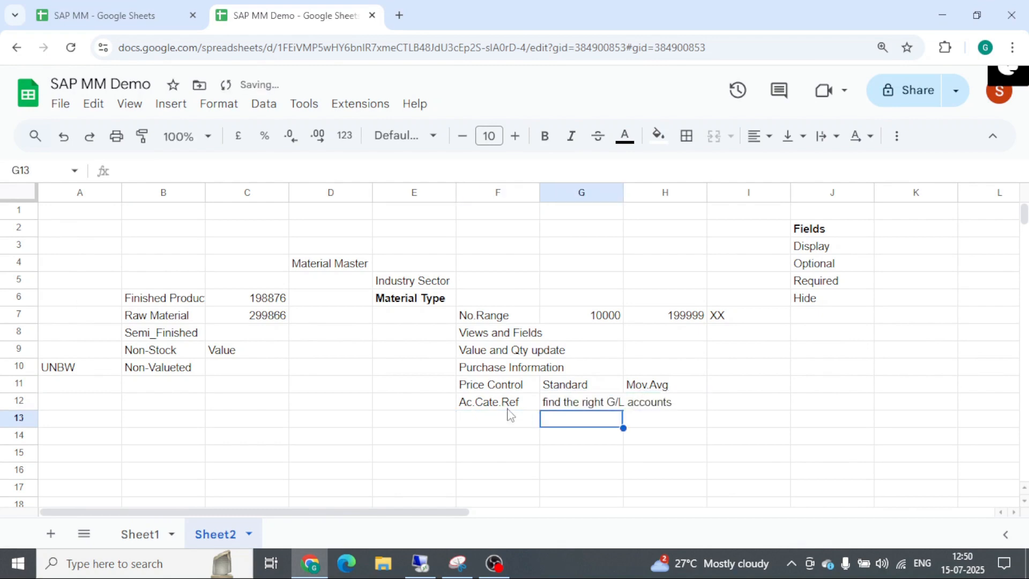
Switch to SAP and examine the Acct cat. reference entry in material type ZGFP's valuation settings
scroll(555, 377, "down", 2)
left_click(498, 330)
key("alt+Tab")
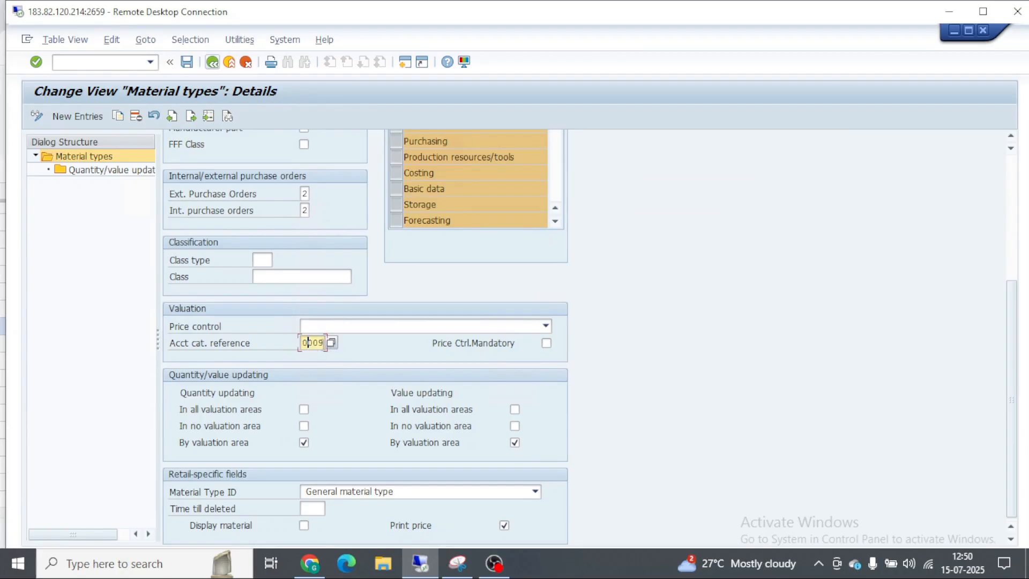
left_click(331, 343)
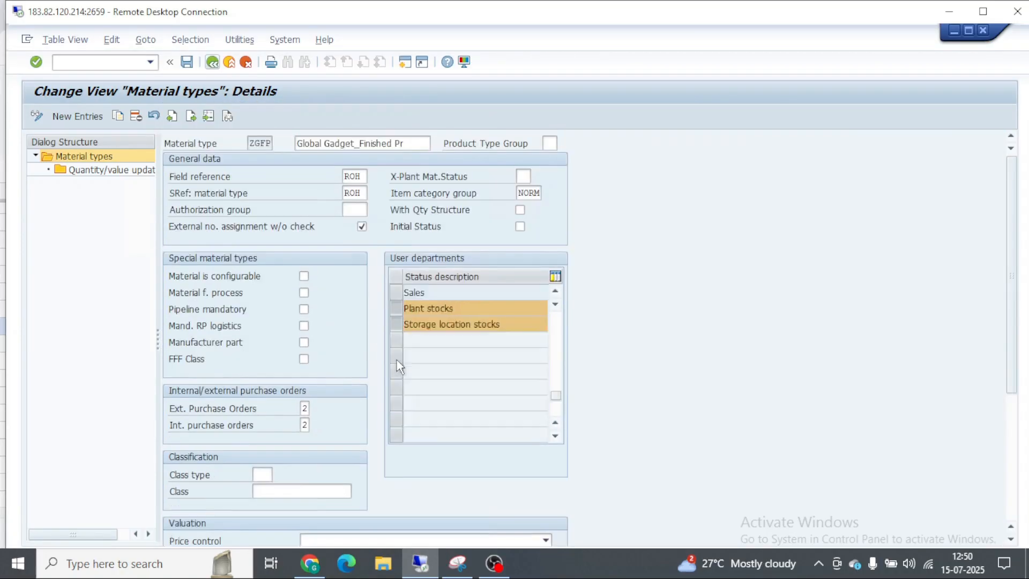
left_click(313, 467)
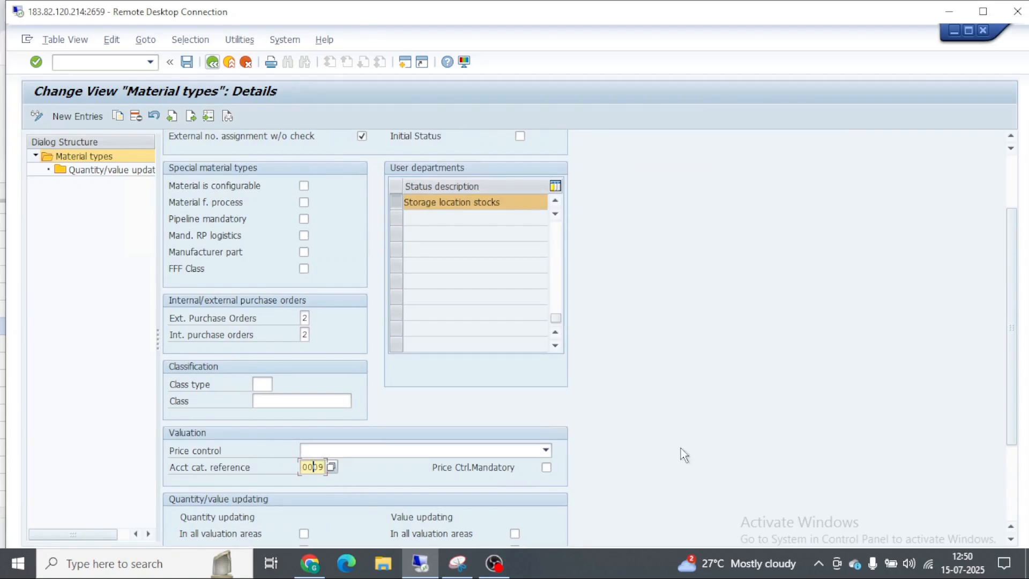
Switch to the Create Material 10126 session and enter the description Test Product_Finished and base unit of measure PC
key("alt+Tab")
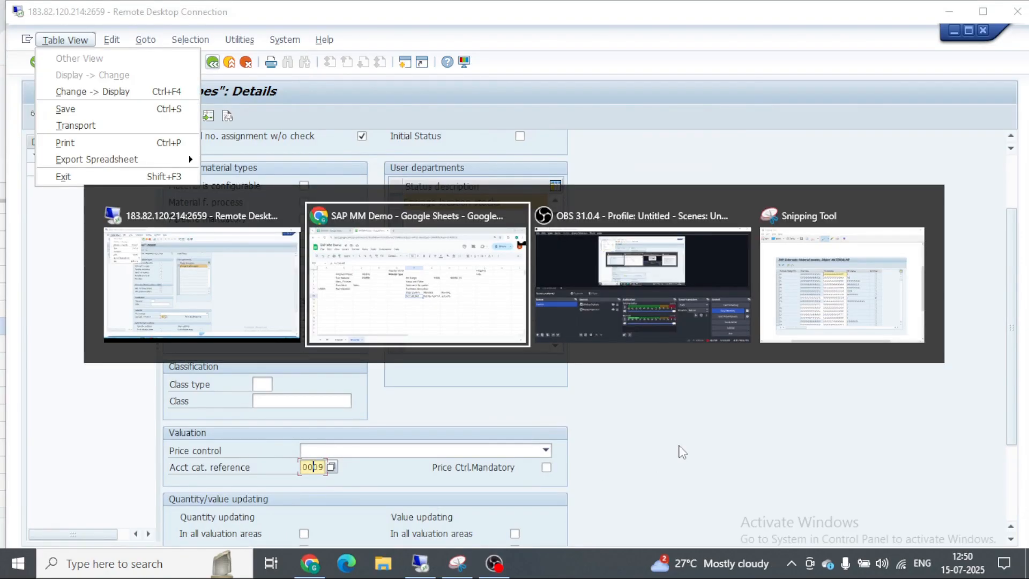
key("Escape")
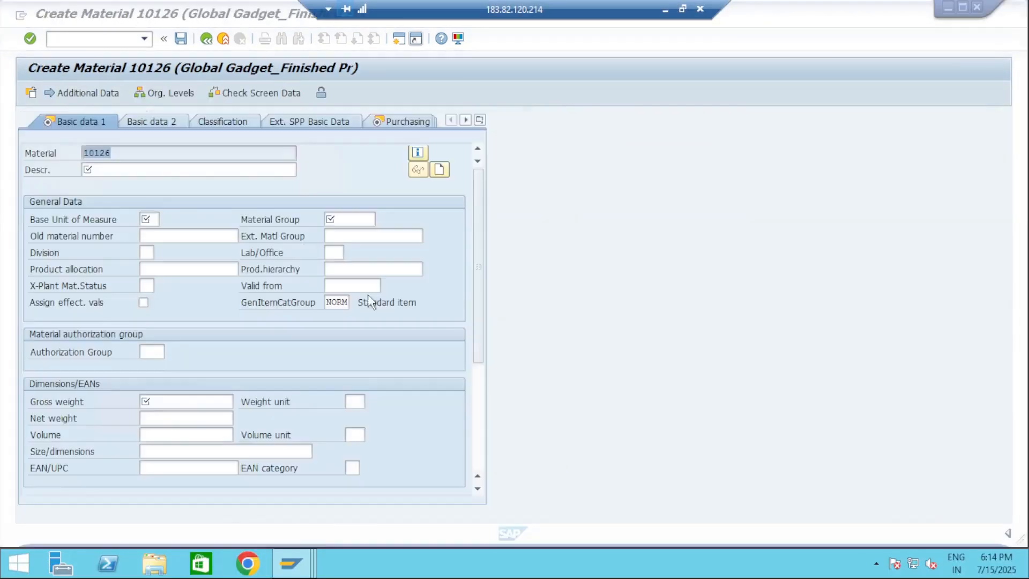
key("Tab")
key("Down")
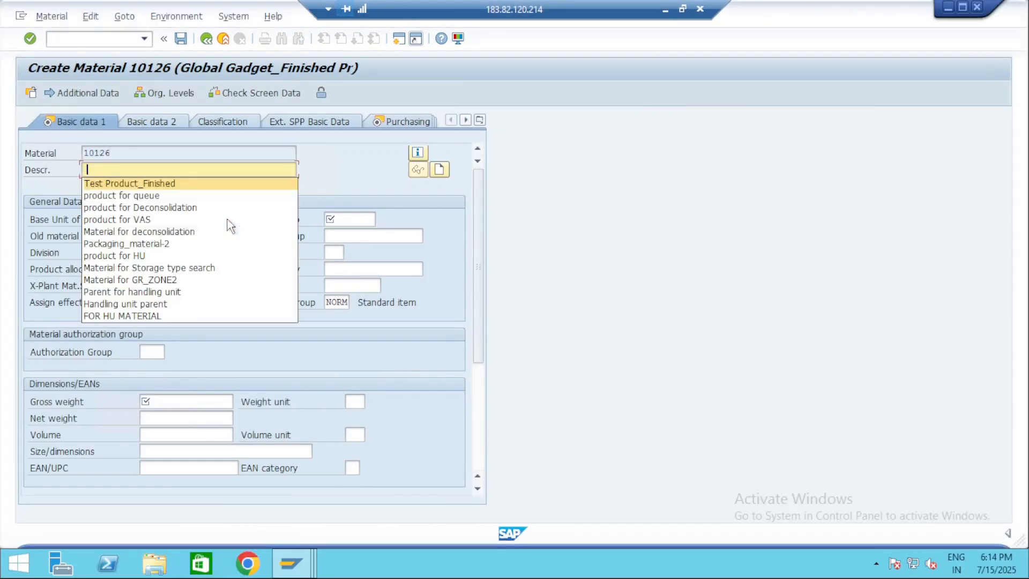
key("Return")
key("Tab")
type("PC")
Assign material group 1180, enter a gross weight of 10 KG, and continue to the purchasing view
key("Tab")
key("Down")
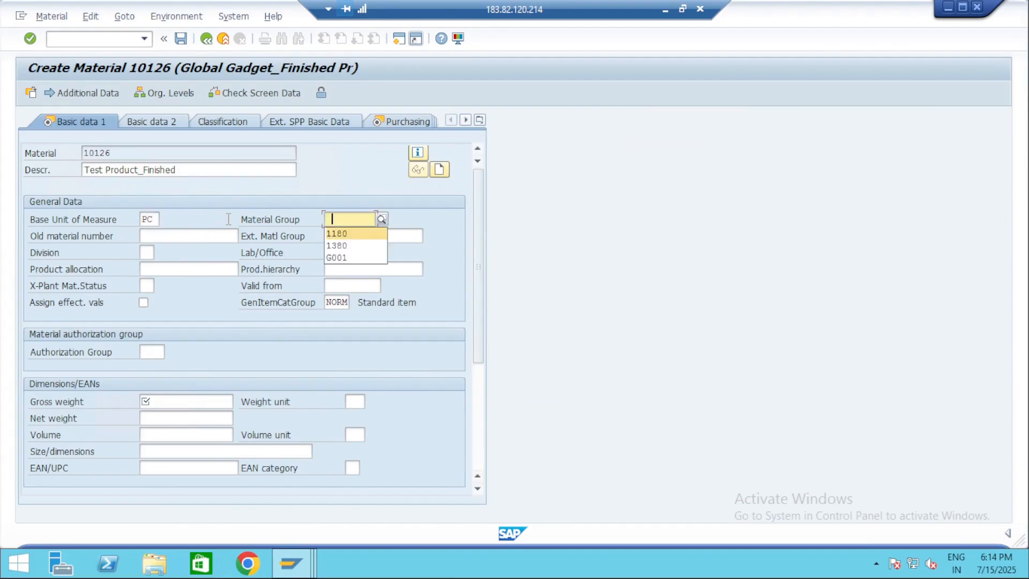
key("Return")
key("Tab")
key("Tab")
key("Tab")
key("Tab")
key("Tab")
key("Tab")
key("Tab")
key("Tab")
key("shift+Tab")
type("10")
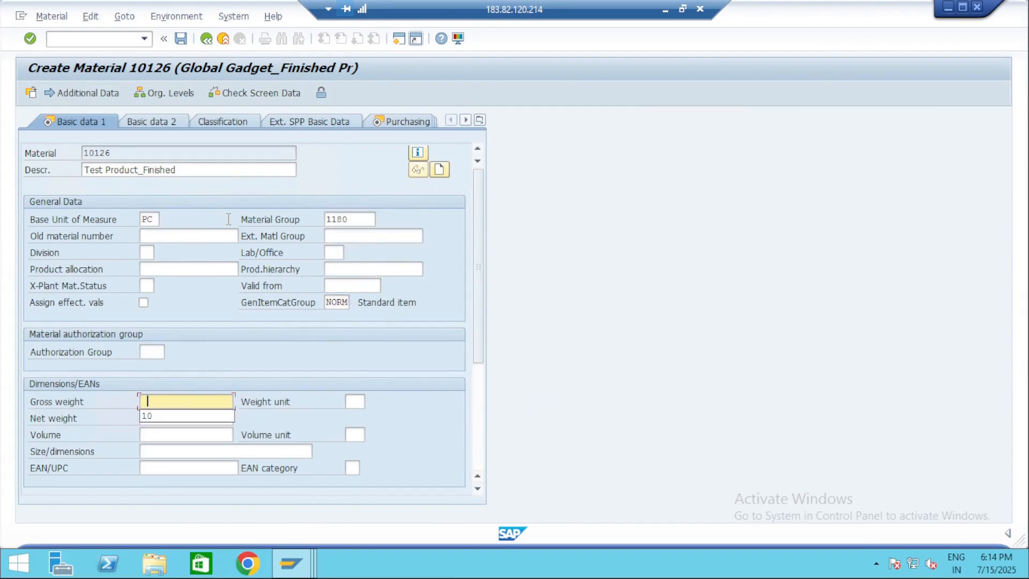
key("Tab")
type("KG")
key("Return")
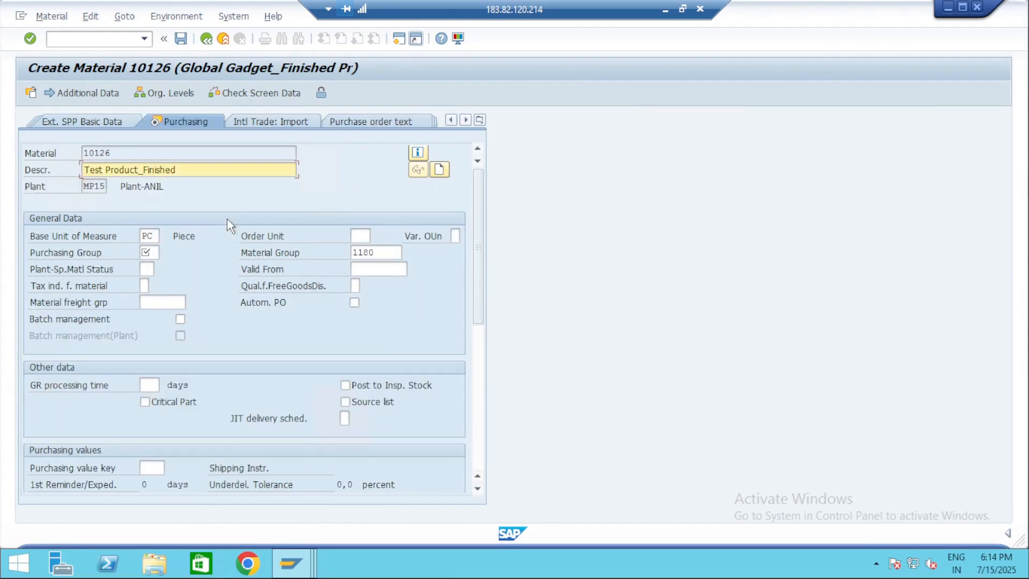
Assign purchasing group 000 to the material and continue through the plant data to the Accounting 1 view
scroll(229, 225, "down", 3)
scroll(229, 219, "up", 3)
left_click(155, 235)
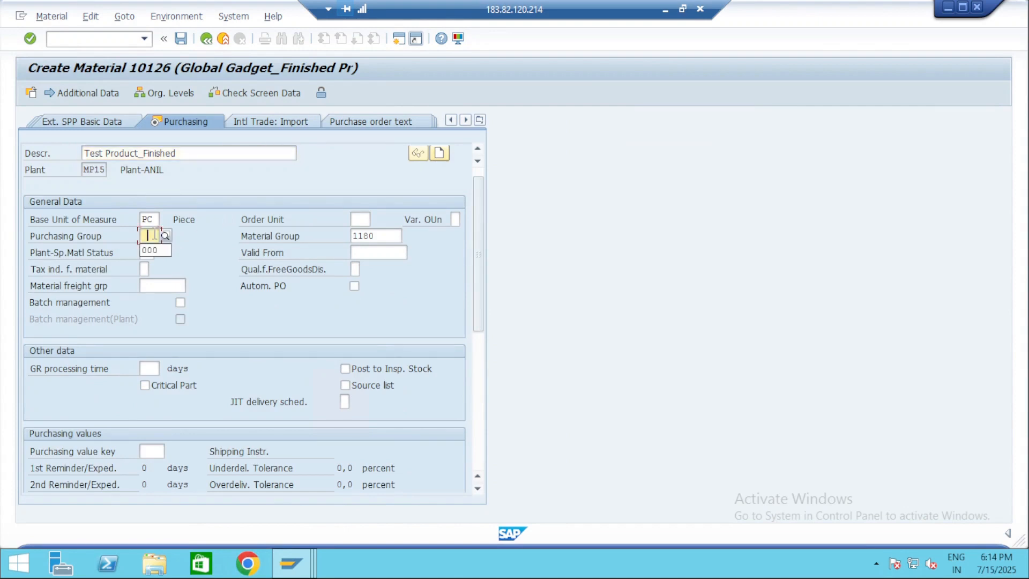
key("Down")
key("Return")
key("Return")
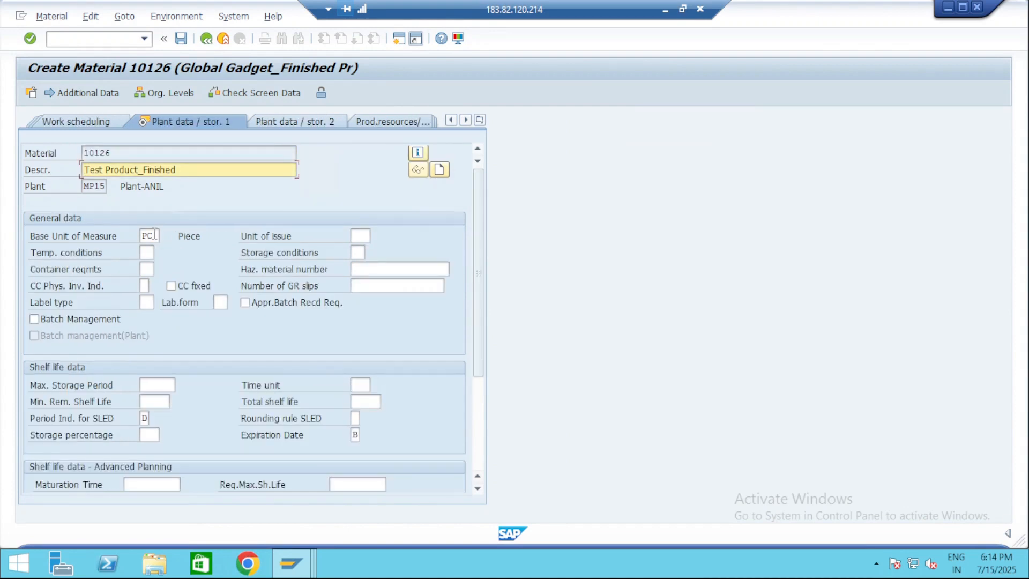
key("Return")
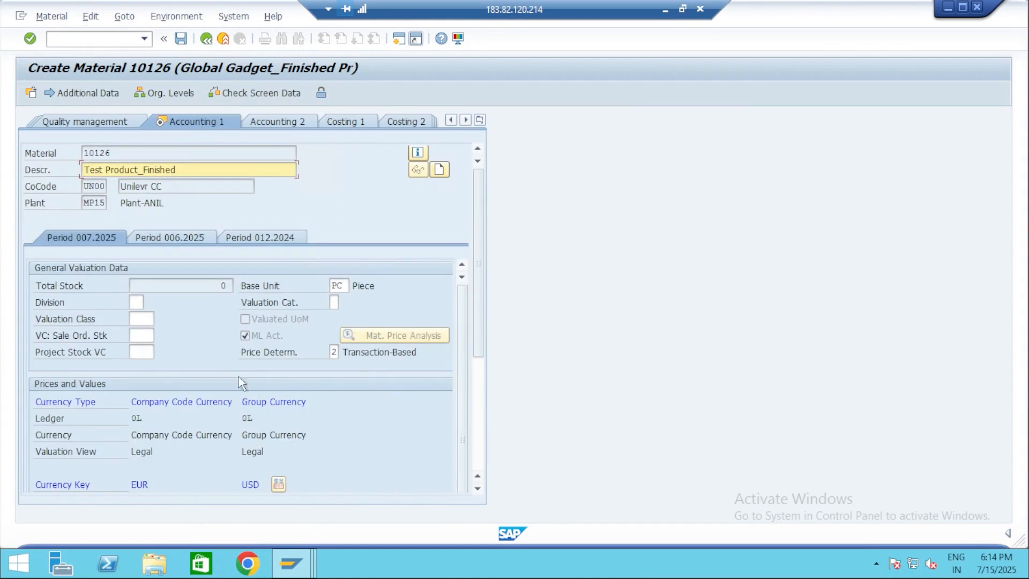
Review the accounting price fields and choose valuation class 7920, Finished Goods, for the material
scroll(222, 416, "down", 3)
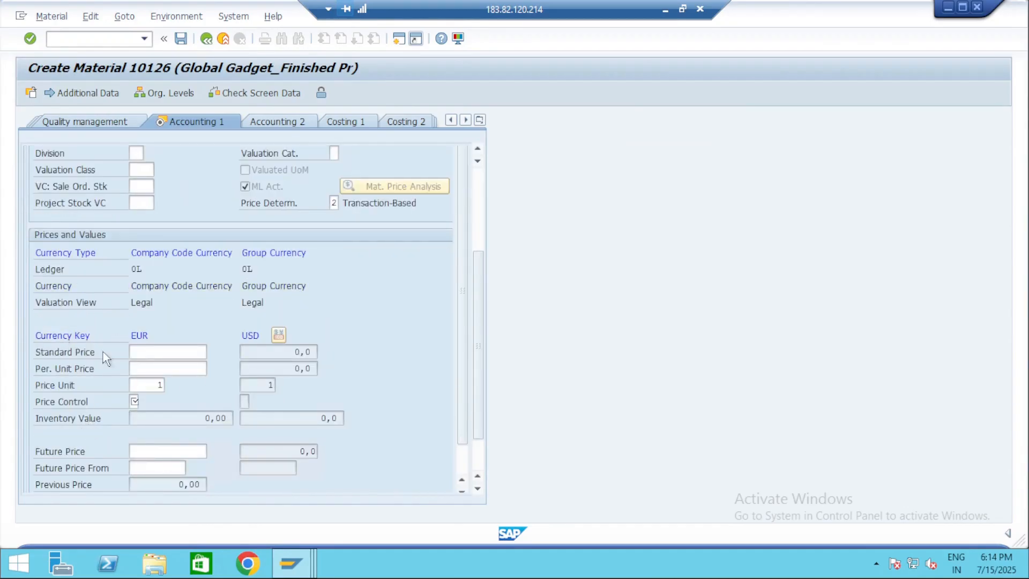
scroll(94, 300, "up", 3)
left_click(72, 324)
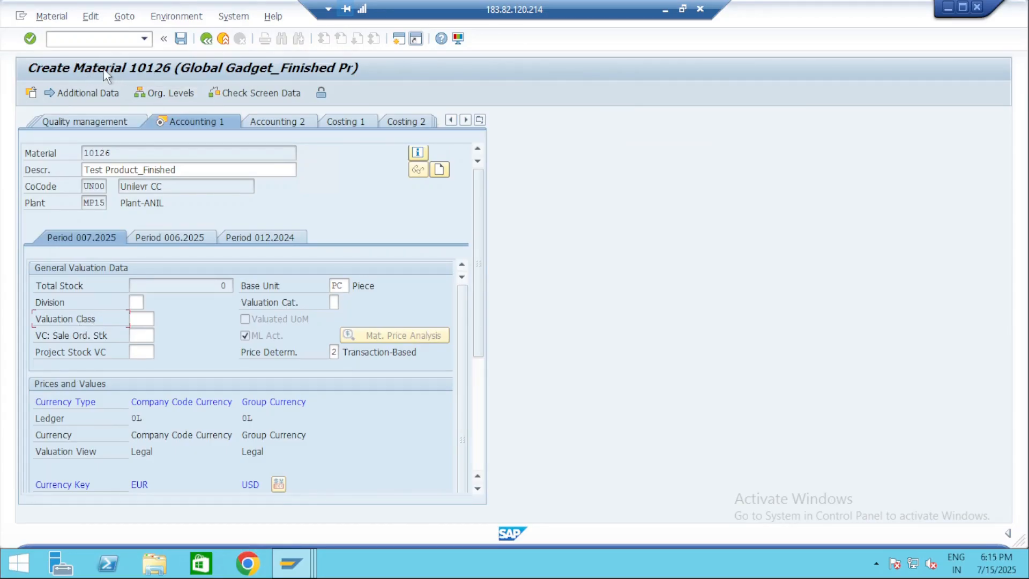
left_click(142, 319)
left_click(159, 320)
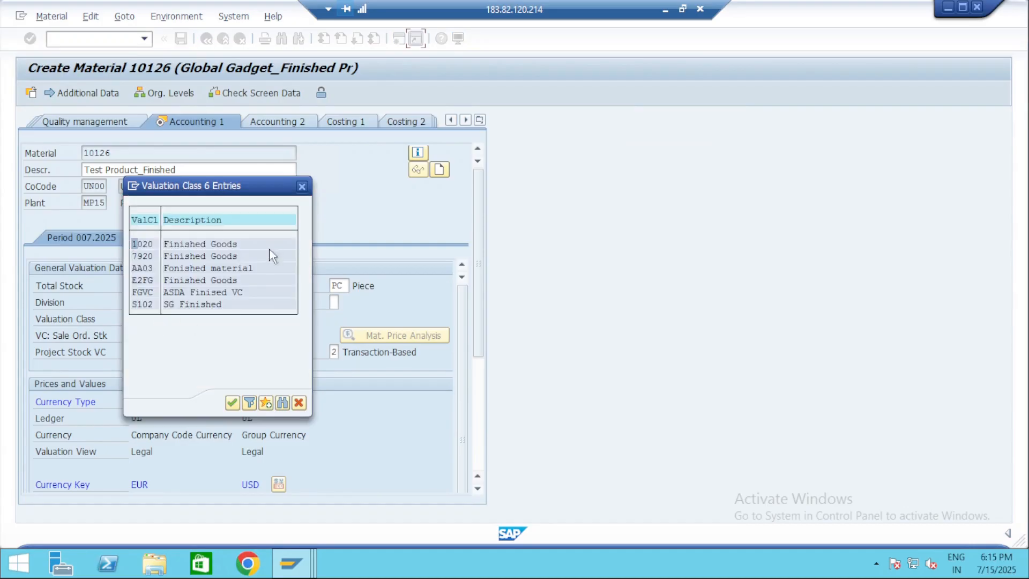
double_click(147, 258)
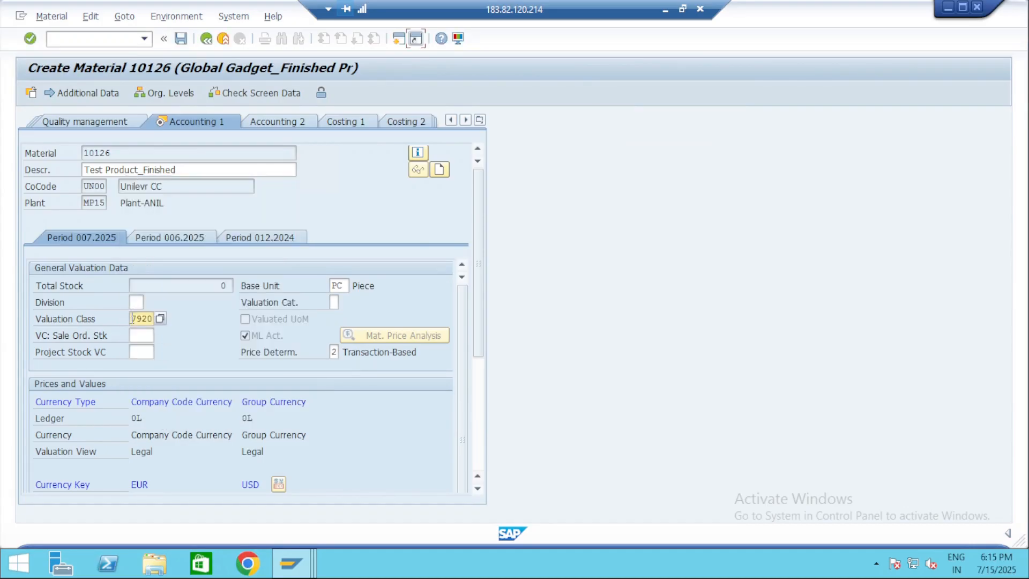
Run transaction OBYC in a separate session to reach the automatic posting procedures
left_click(111, 43)
type("/obyc")
key("Return")
type("o")
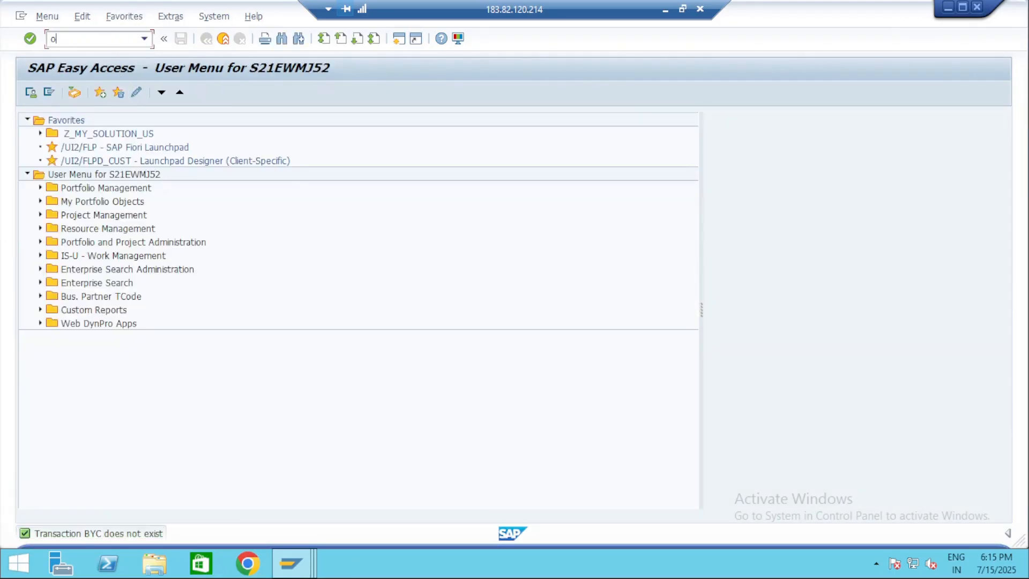
key("Return")
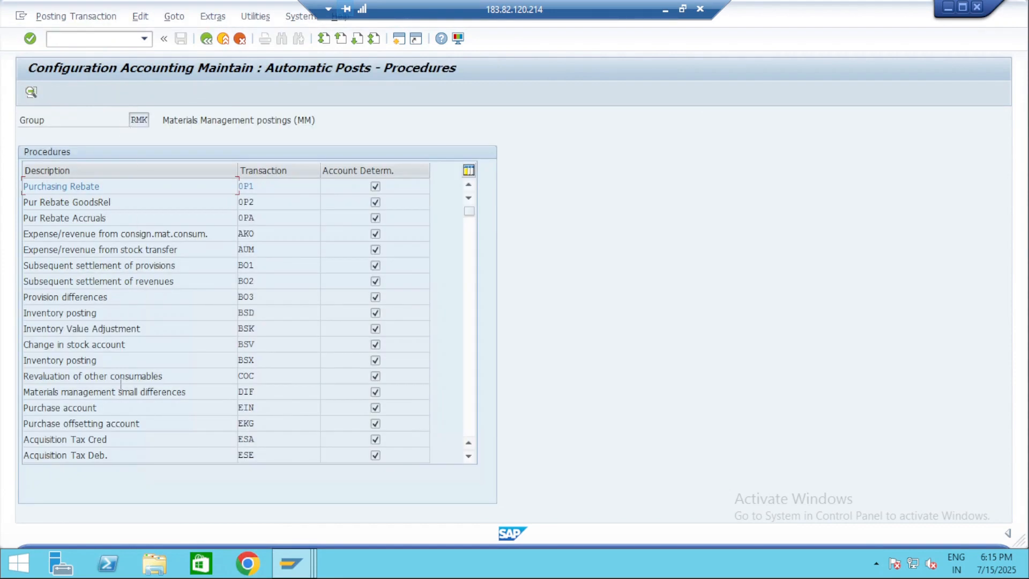
Open the Inventory posting procedure BSX for chart of accounts INT0
left_click(257, 362)
double_click(131, 363)
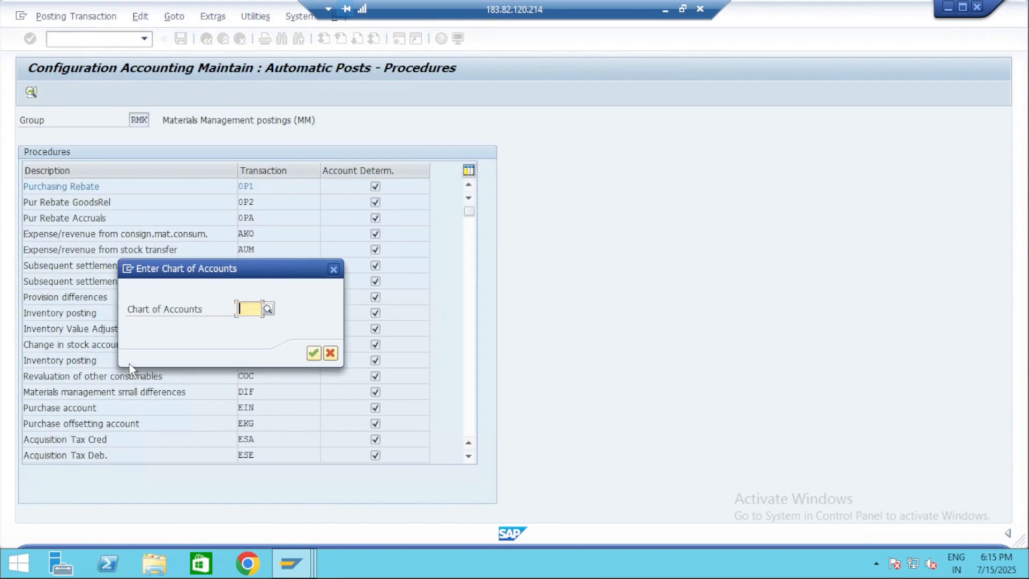
type("IN")
type("T0")
left_click(259, 349)
key("Return")
Examine the valuation class and G/L account assigned under BSX and compare them with the valuation class on material 10126
left_click_drag(83, 194, 246, 187)
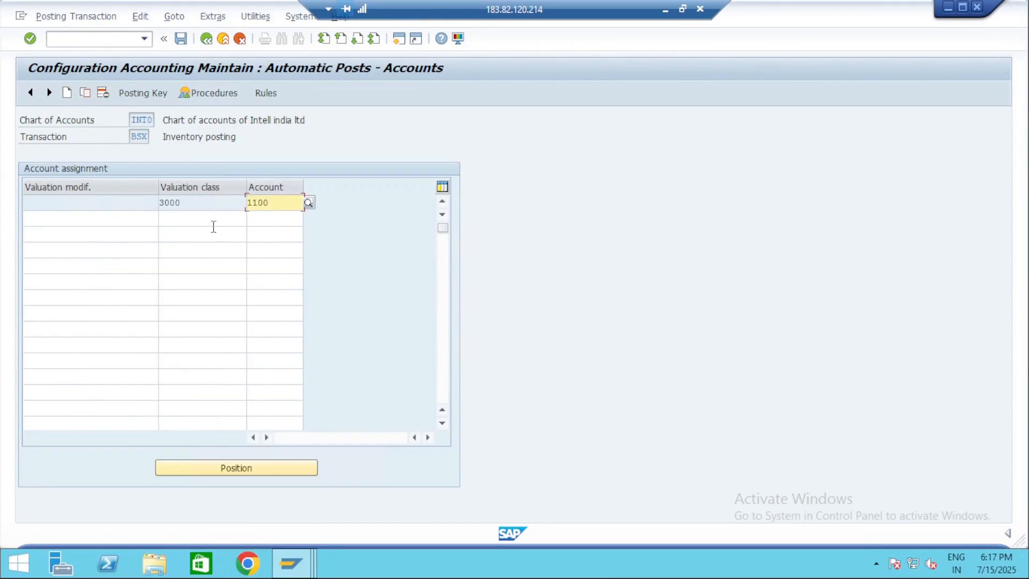
left_click(200, 207)
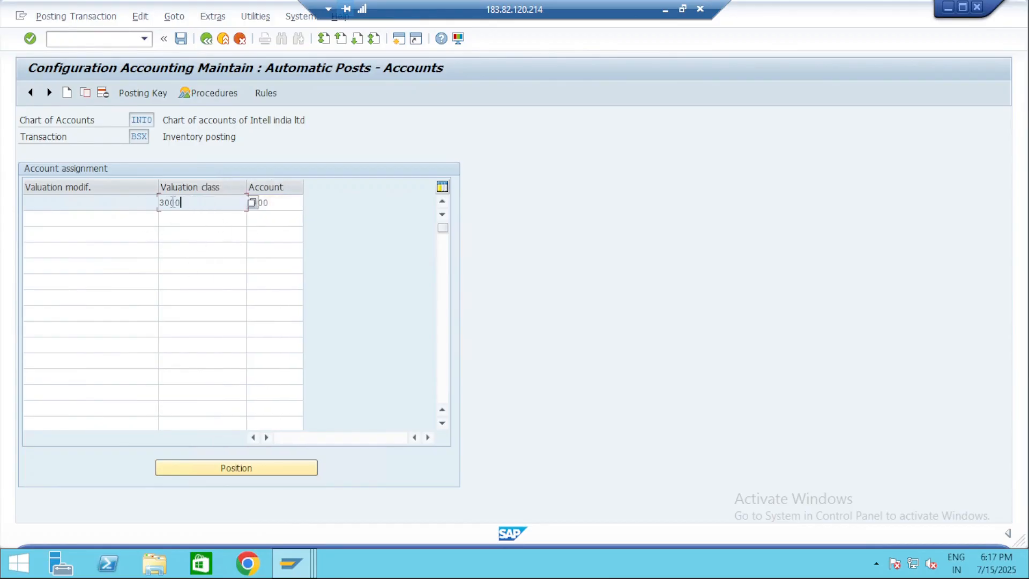
left_click_drag(173, 203, 144, 204)
left_click(284, 206)
left_click_drag(288, 204, 247, 203)
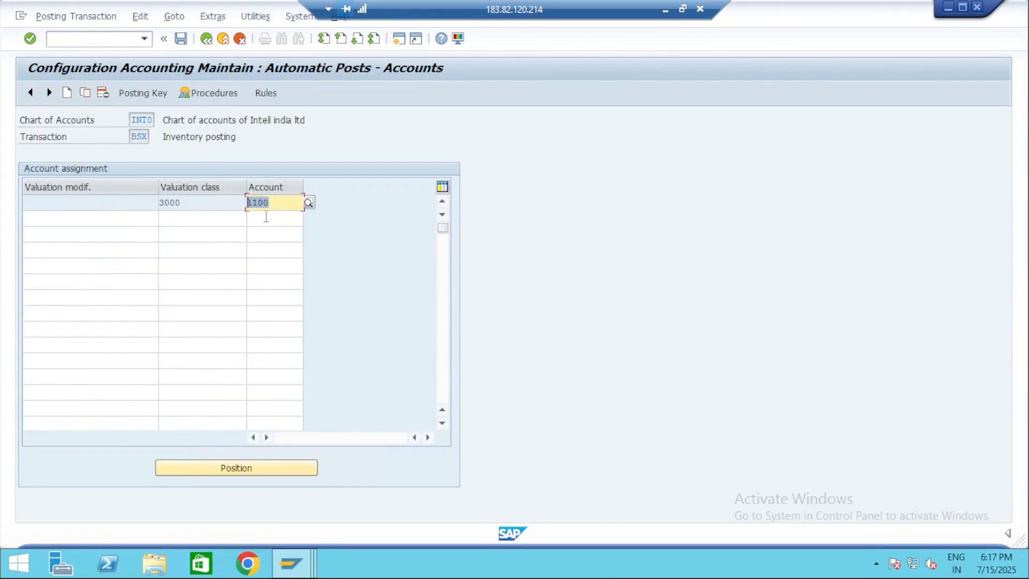
key("alt+Tab")
left_click_drag(132, 319, 221, 321)
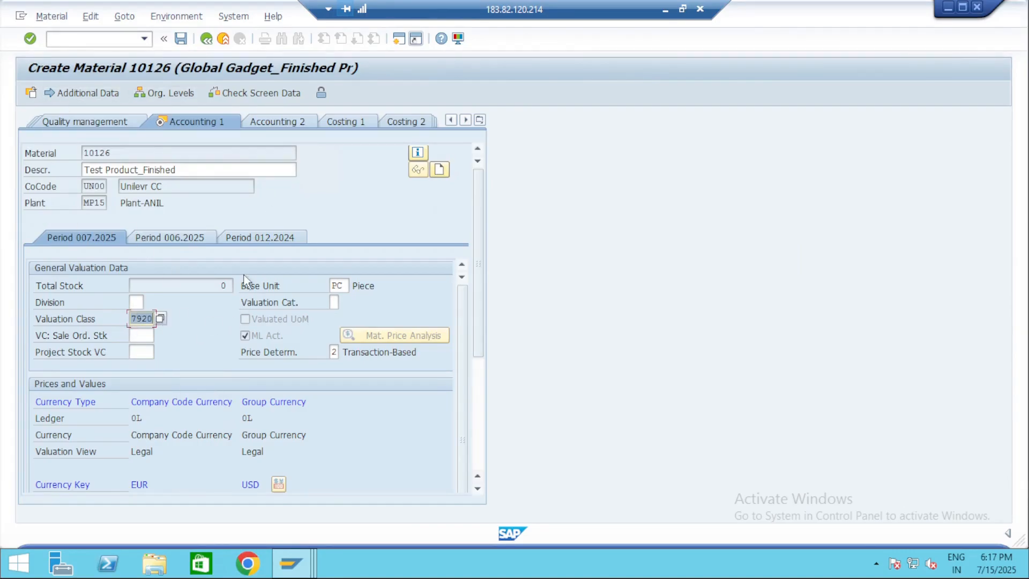
Switch back to the SAP MM Demo spreadsheet and select cell E14 below the material type notes
key("alt+Tab")
key("alt+Tab")
left_click(683, 10)
key("alt+Tab")
left_click(435, 362)
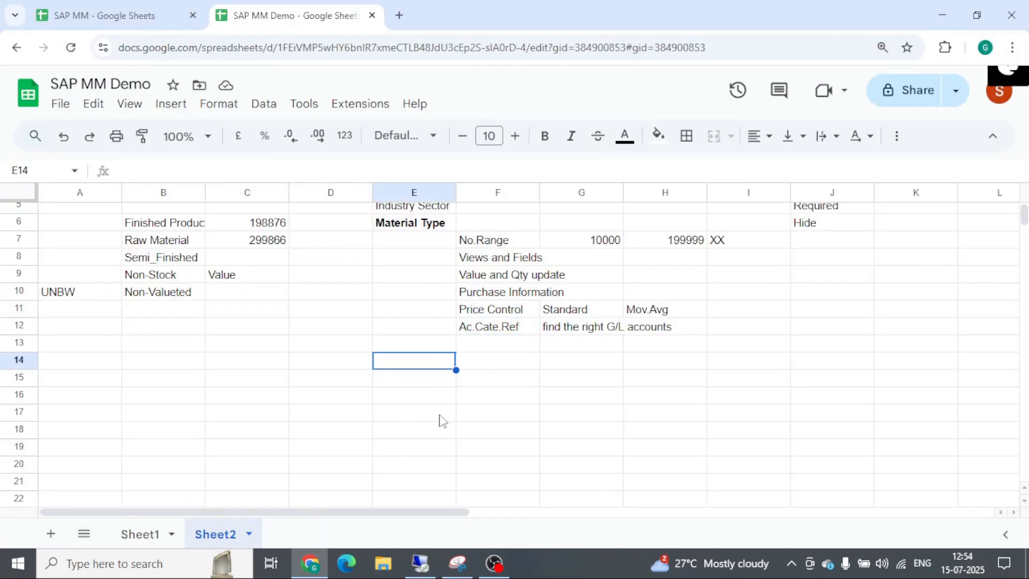
Enter Receiving in cell E14 and Issue in cell E15 below the material type notes
type("Receing")
key("Return")
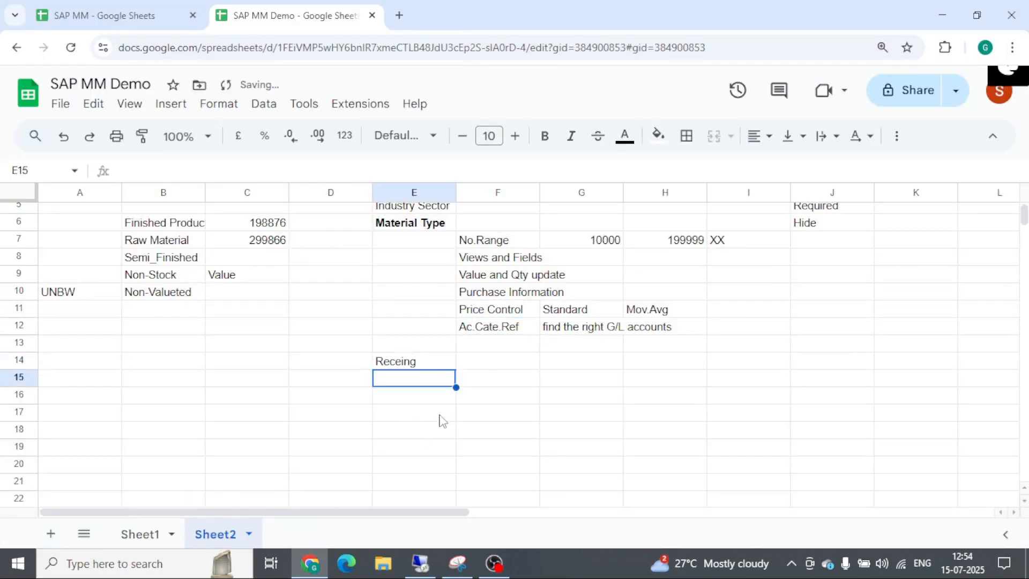
key("Up")
key("Return")
key("BackSpace")
key("BackSpace")
key("BackSpace")
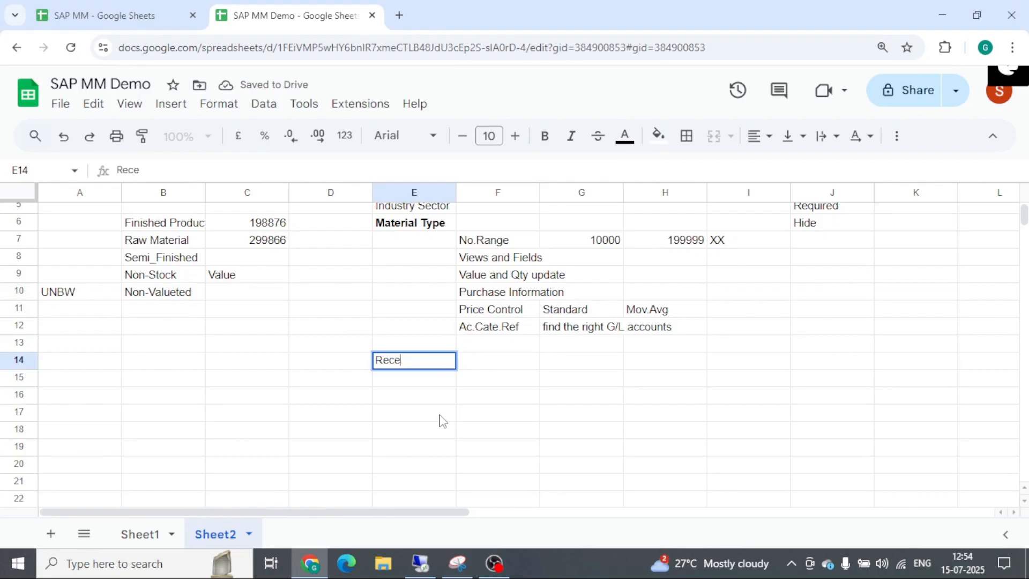
type("iving")
key("Return")
type("Issue")
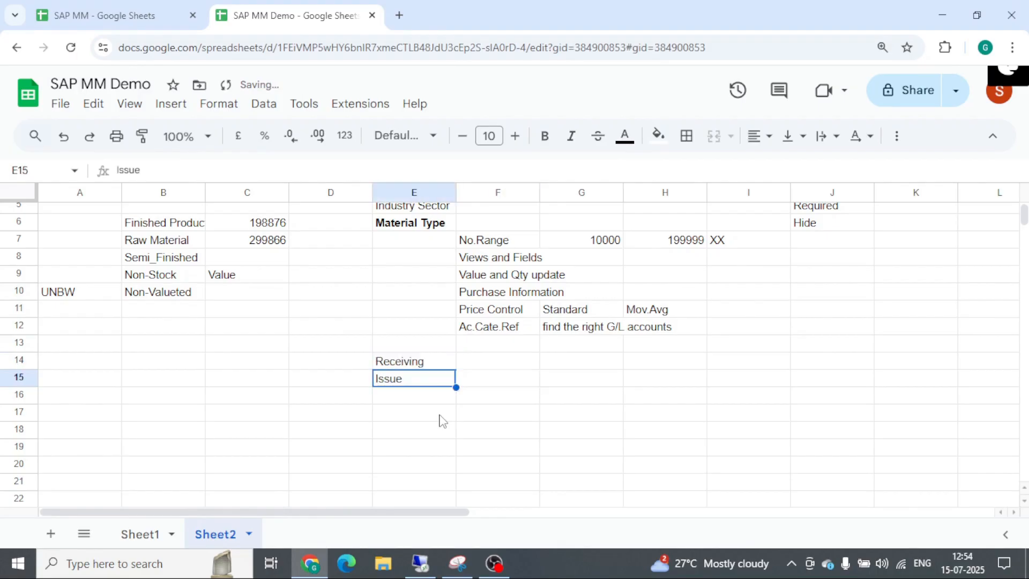
key("Tab")
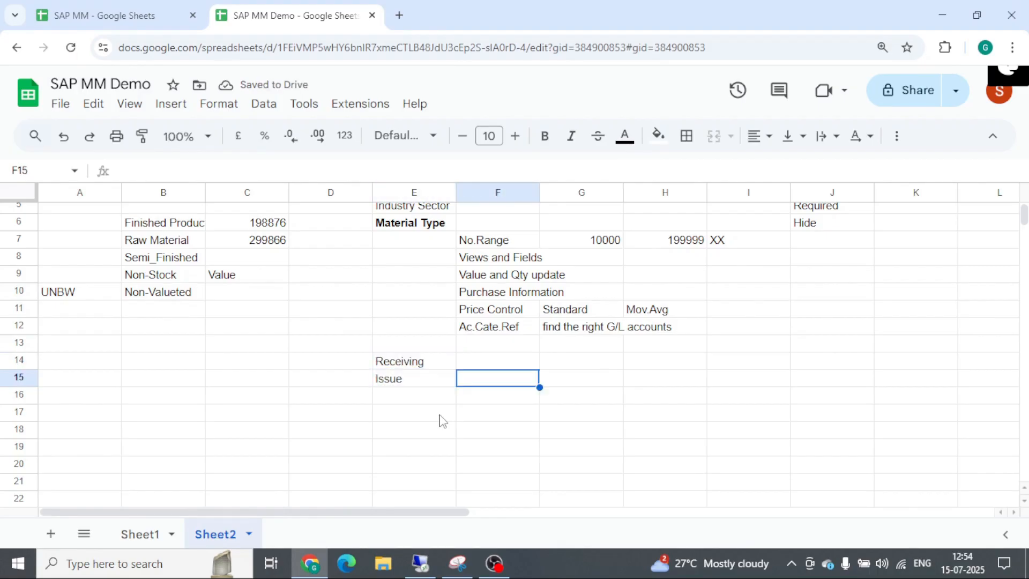
key("Up")
key("Down")
key("Down")
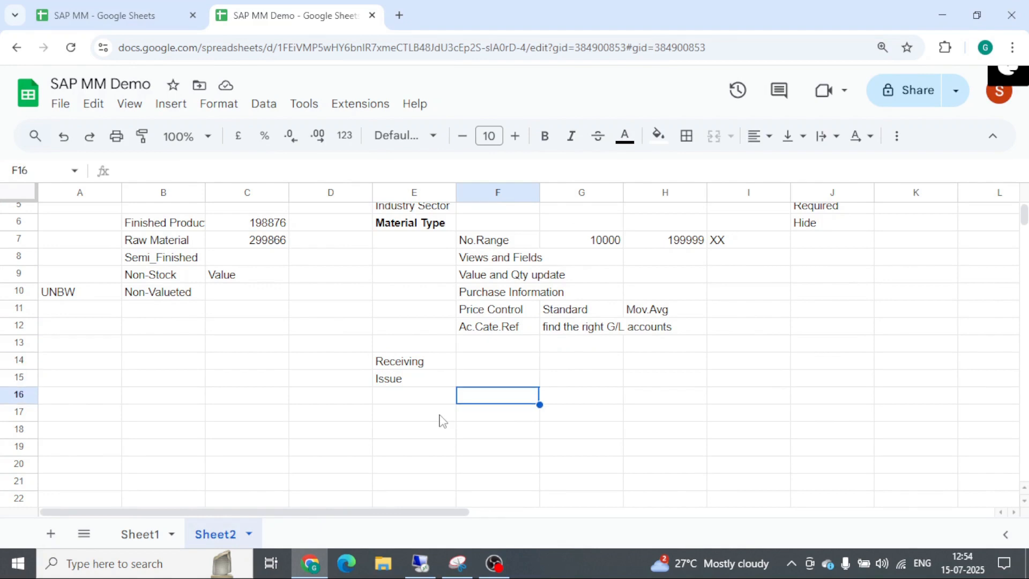
key("Left")
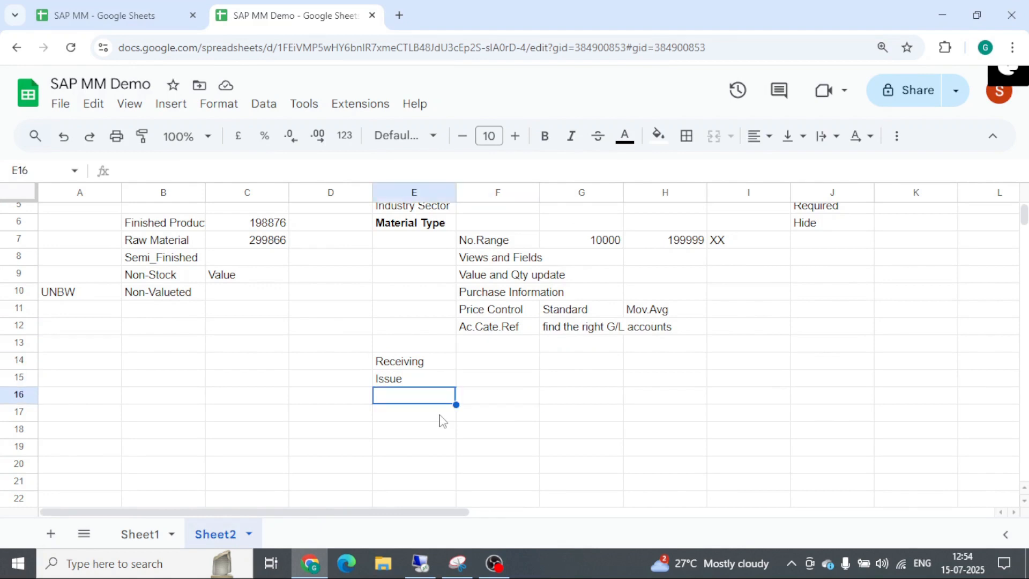
Review the valuation class and account under BSX in SAP, and revisit the material type controls in F7:F12 of the spreadsheet
key("alt+Tab")
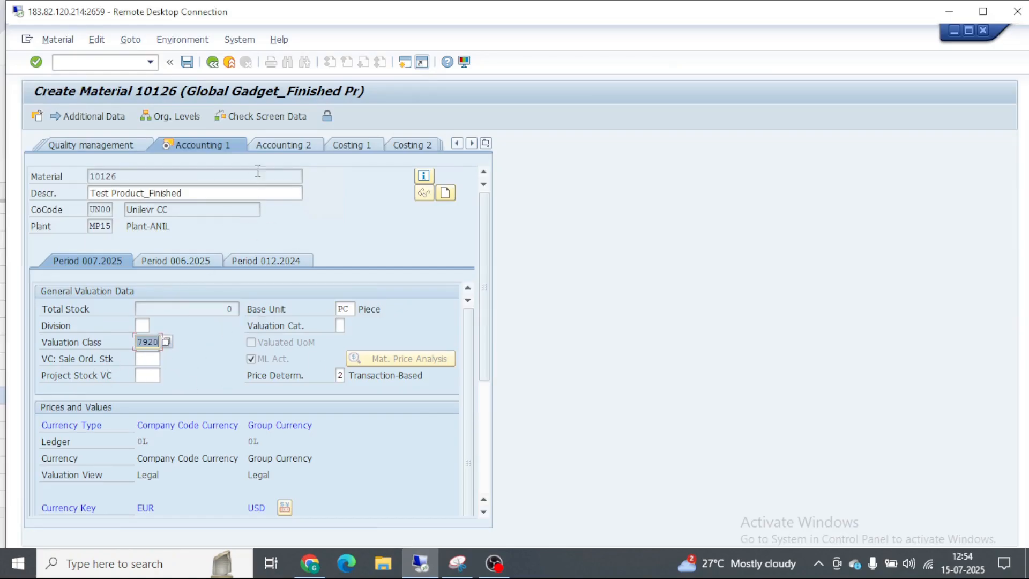
double_click(304, 18)
key("alt+Tab")
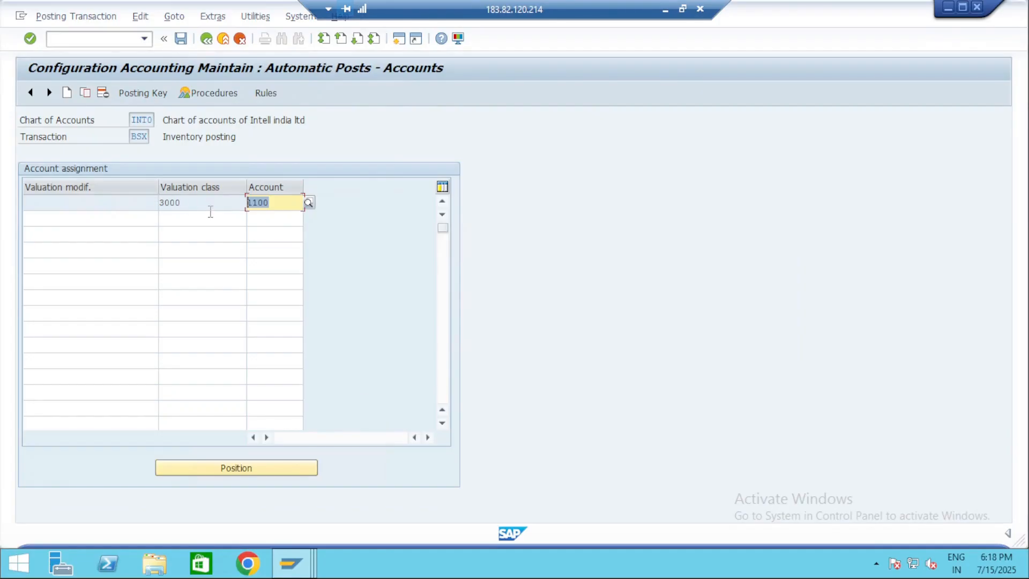
key("shift+Tab")
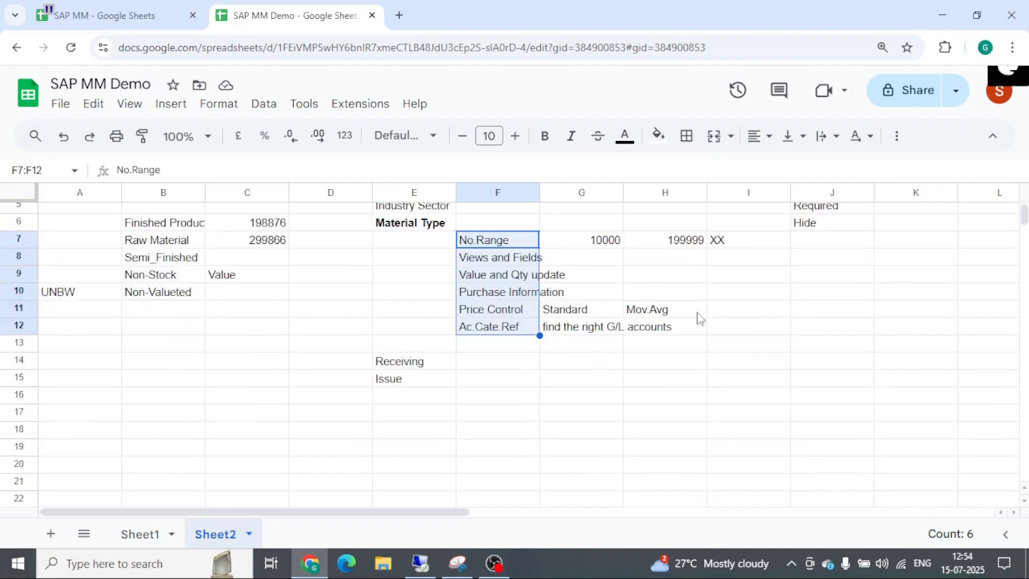
scroll(666, 307, "up", 2)
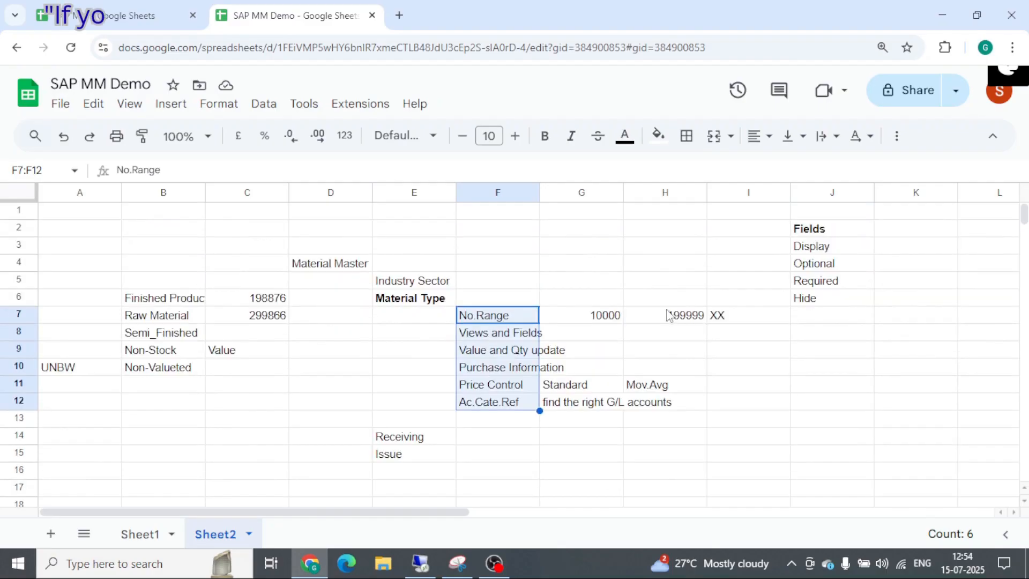
Return to the ZGFP material type details in SAP and make price control mandatory in the valuation settings
key("alt+Tab")
double_click(303, 12)
key("alt+Tab")
key("alt+Tab")
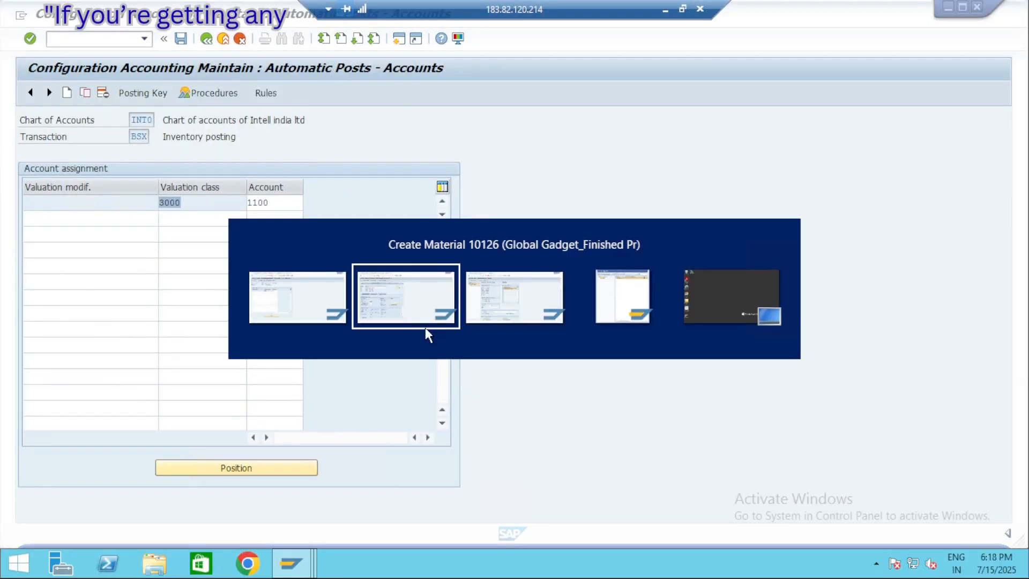
scroll(649, 423, "down", 3)
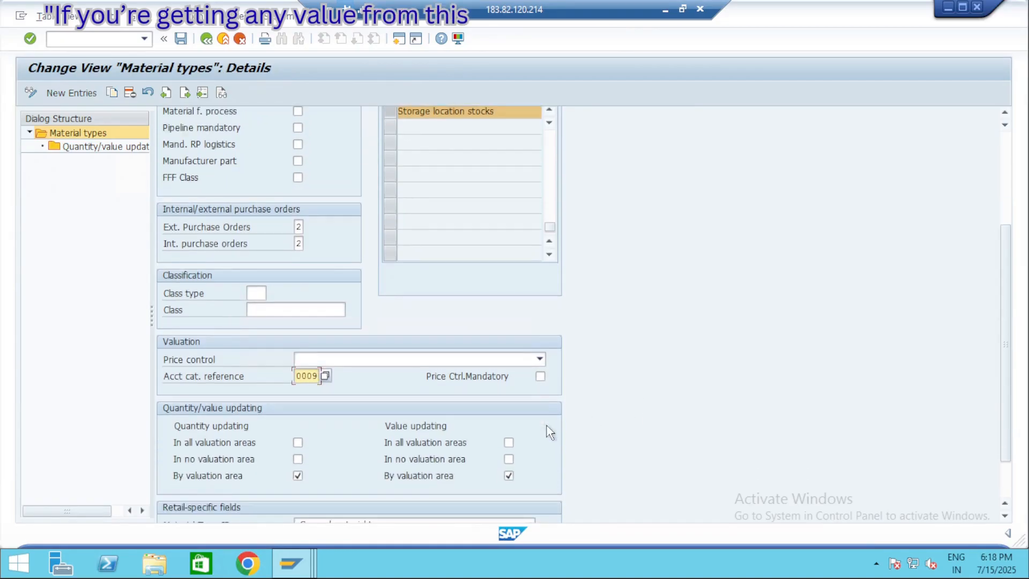
left_click(540, 332)
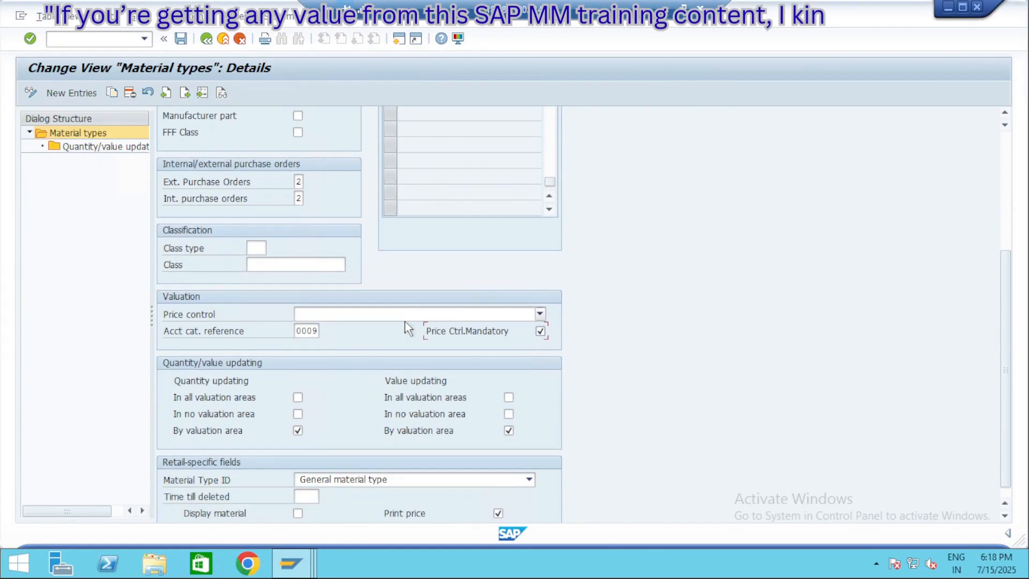
Check the standard price field on material 10126, and set price control for material type ZGFP to S Standard price
key("alt+Tab")
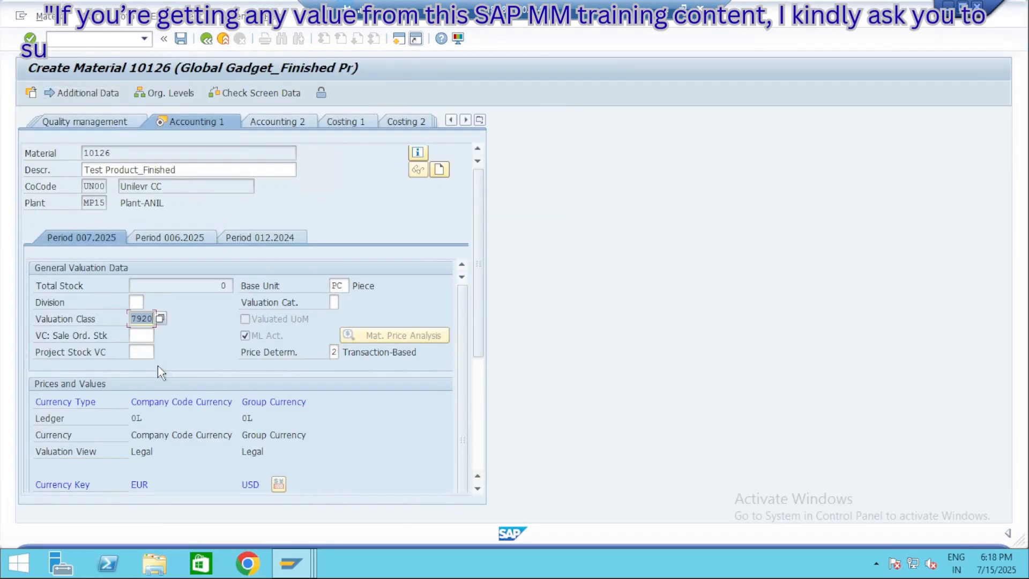
scroll(160, 372, "down", 3)
left_click(144, 421)
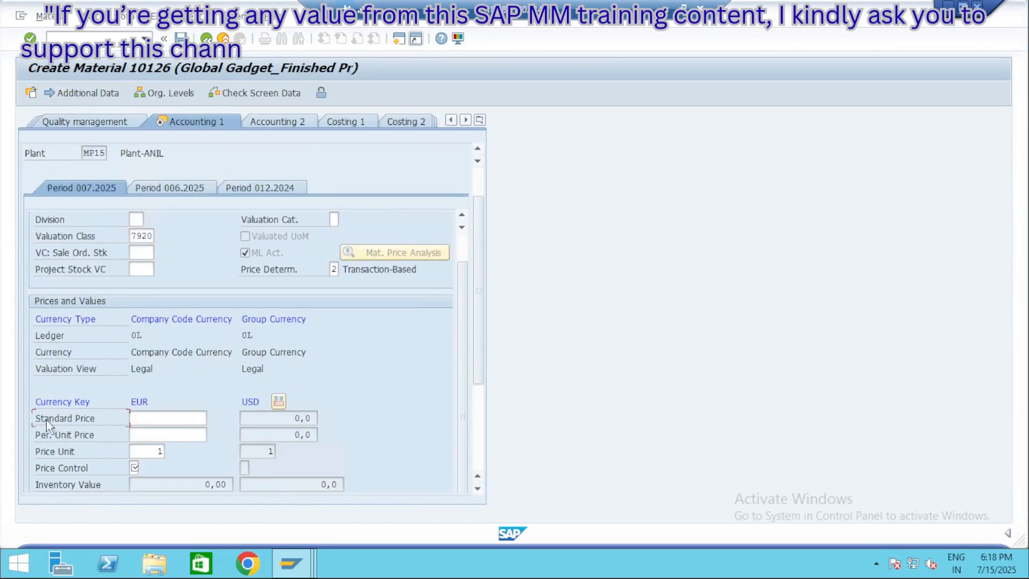
key("alt+Tab")
left_click(540, 314)
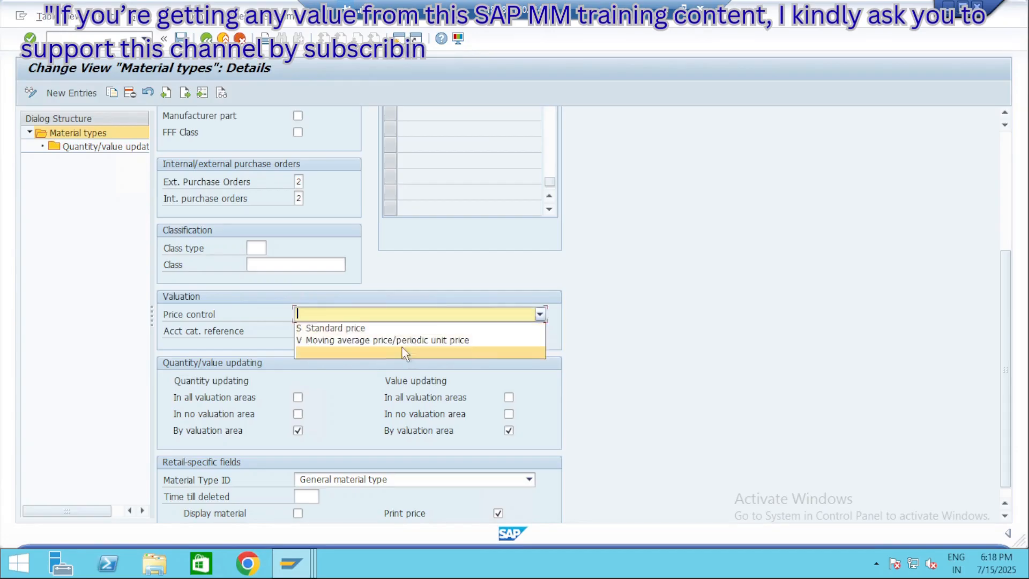
left_click(403, 329)
Try the price control options on material 10126's Accounting 1 view and settle on V
key("alt+Tab")
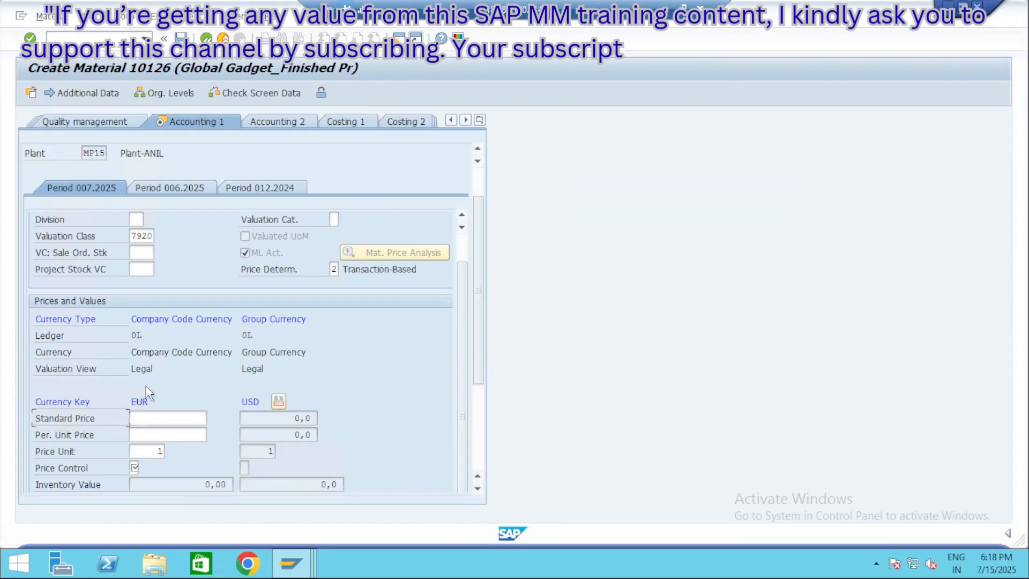
scroll(145, 387, "down", 3)
left_click(170, 319)
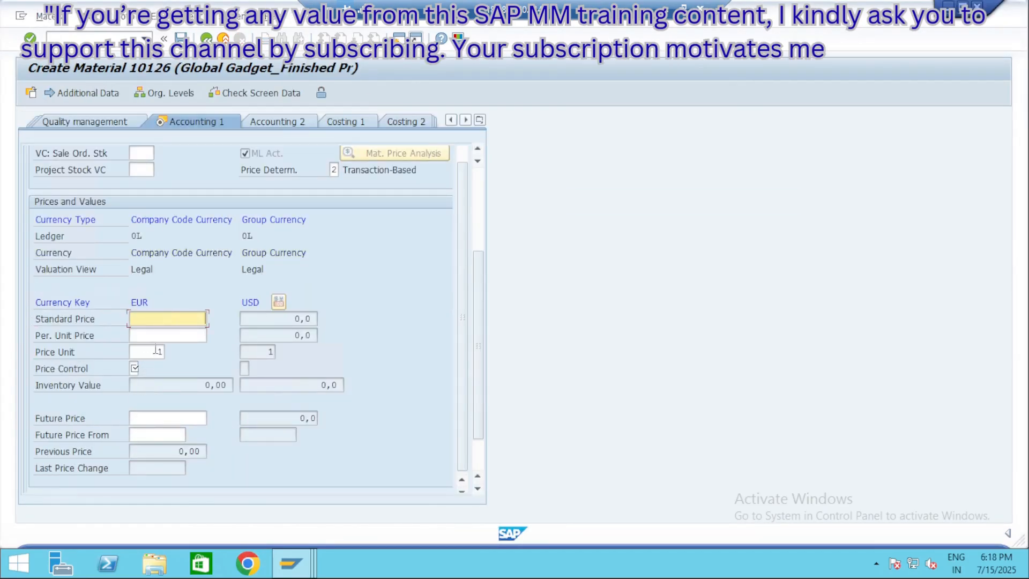
left_click(135, 369)
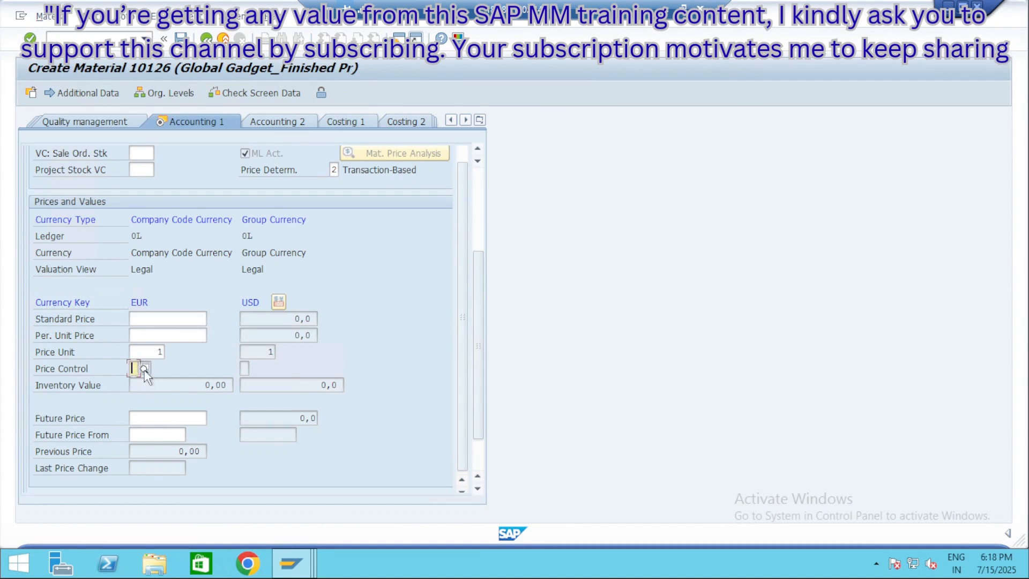
left_click(143, 368)
double_click(169, 435)
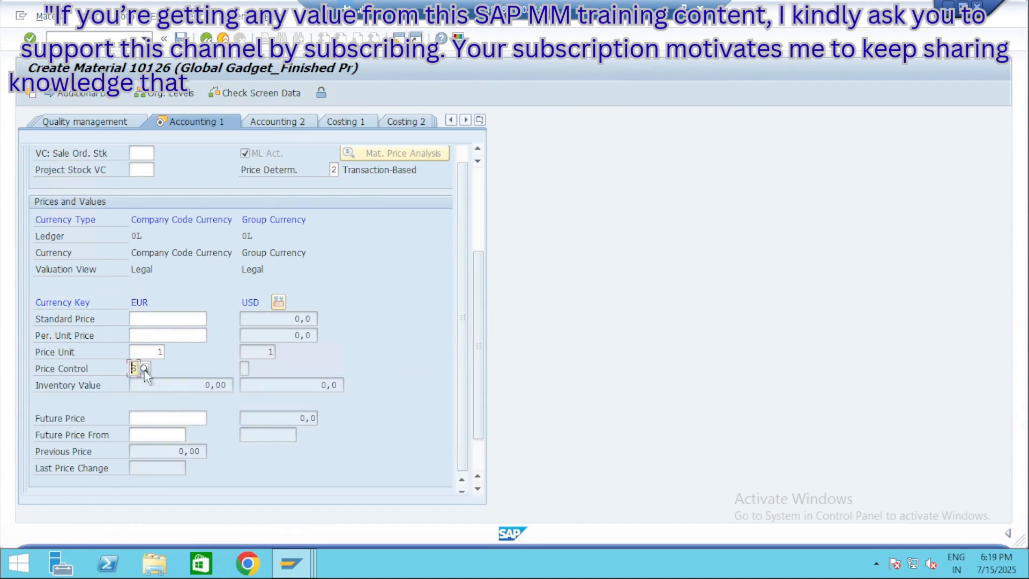
left_click(144, 368)
double_click(164, 453)
left_click(159, 318)
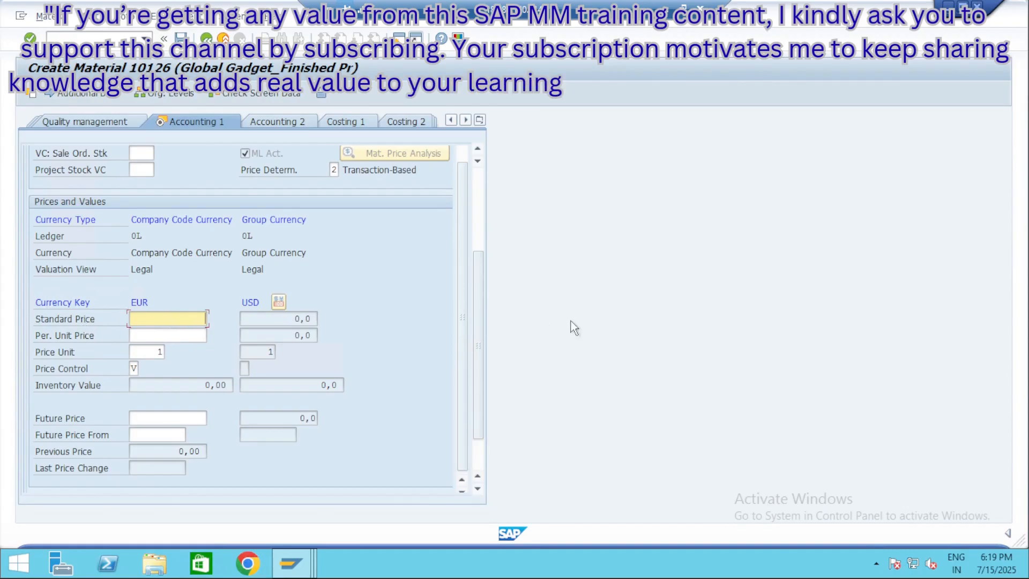
Review the general data and valuation settings of material type ZGFP against material 10126
key("alt+Tab")
key("alt+Tab")
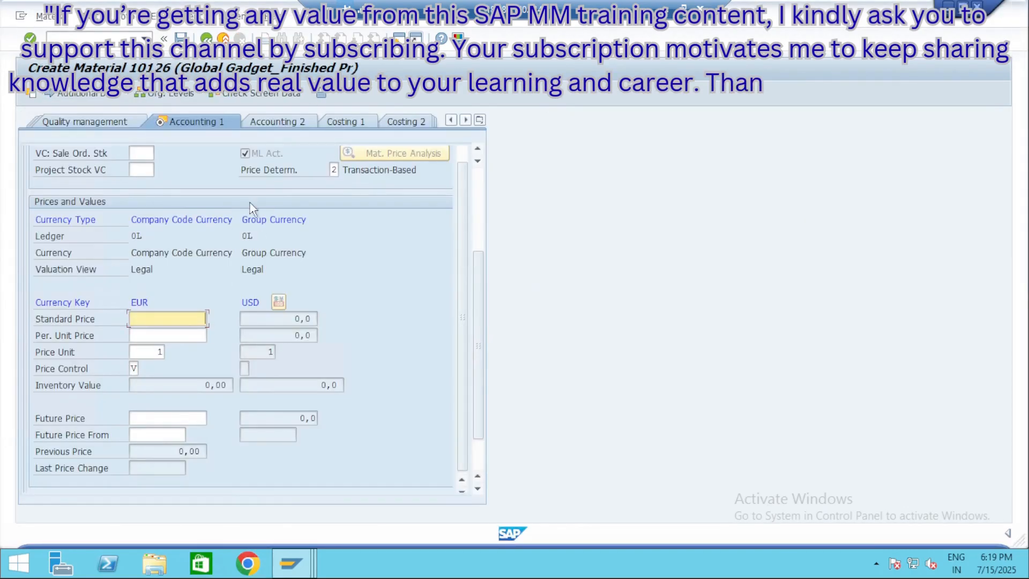
key("alt+Tab")
scroll(670, 353, "up", 5)
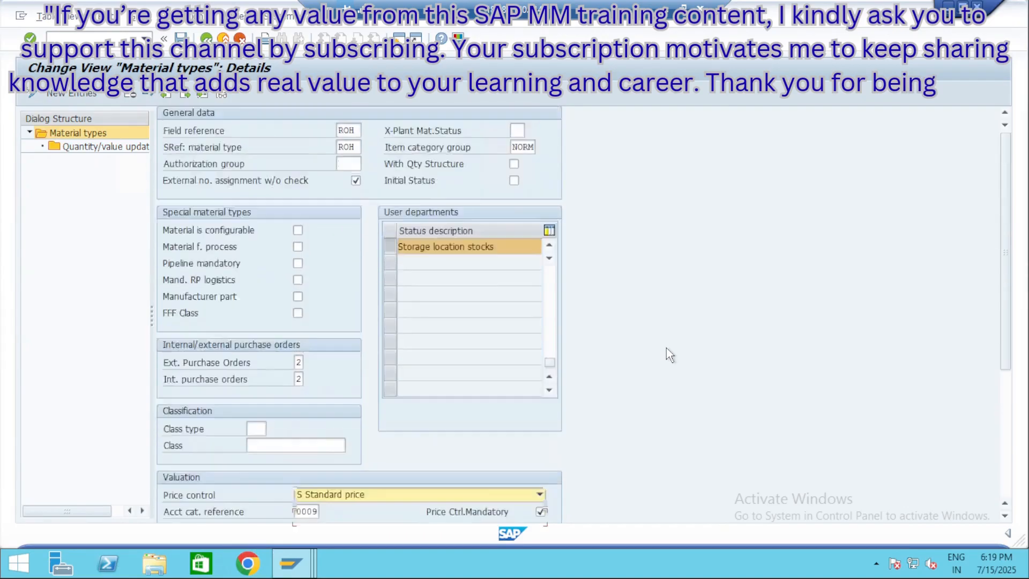
key("alt+Tab")
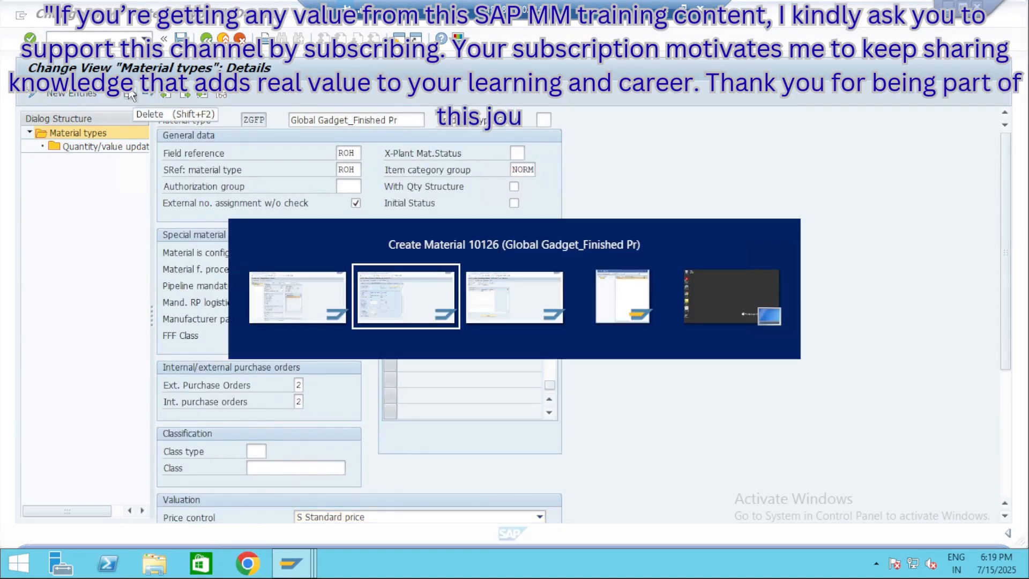
Switch back to the SAP MM Demo spreadsheet and select cell F14 beside the Receiving entry
key("alt+Tab")
left_click(684, 9)
key("alt+Tab")
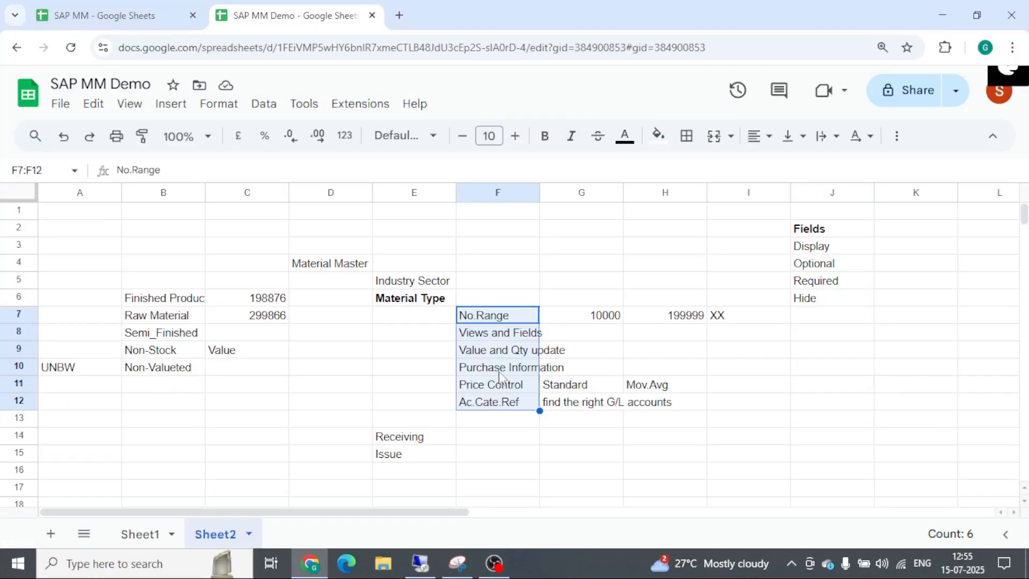
left_click(482, 439)
scroll(480, 441, "down", 1)
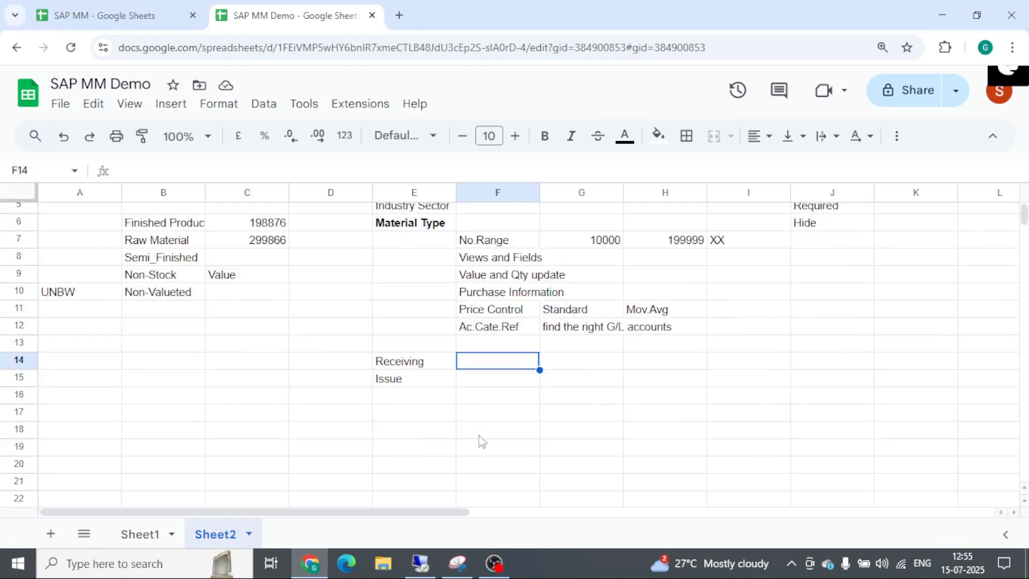
key("alt+Tab")
key("alt+Tab")
scroll(480, 430, "up", 1)
scroll(479, 431, "down", 1)
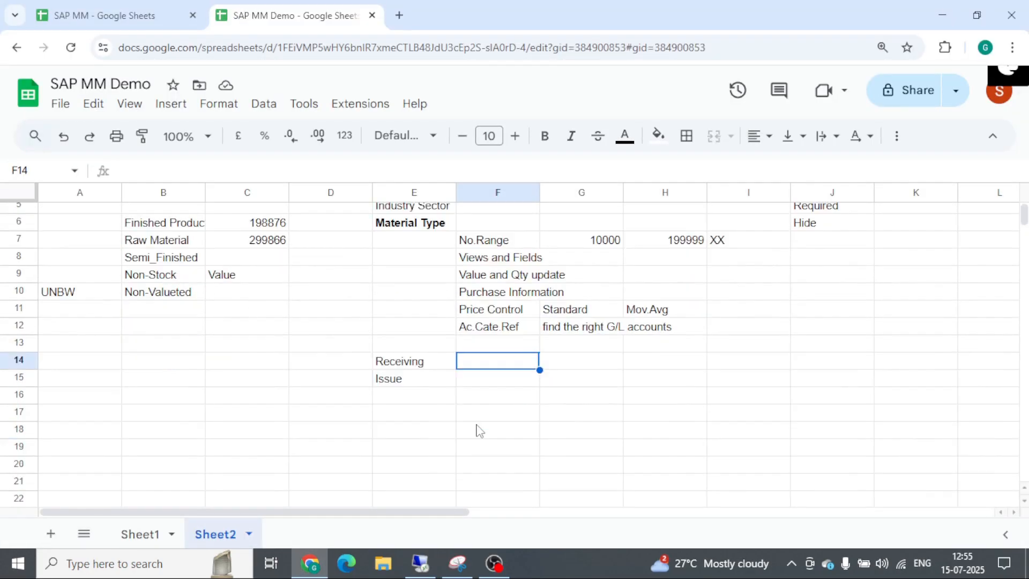